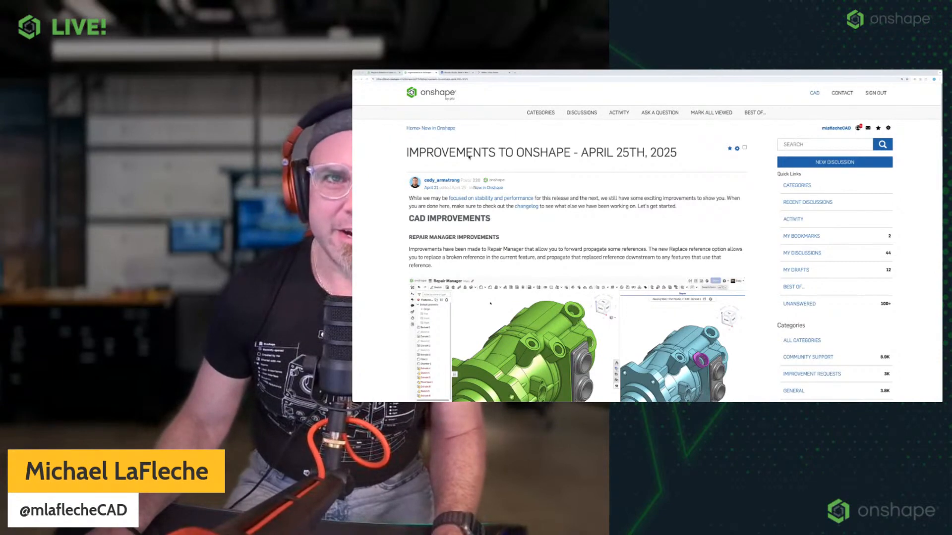
Play the Repair Manager improvements video full screen with the sound muted.
{"action": "scroll", "coordinate": [555, 200], "scroll_direction": "down", "scroll_amount": 3}
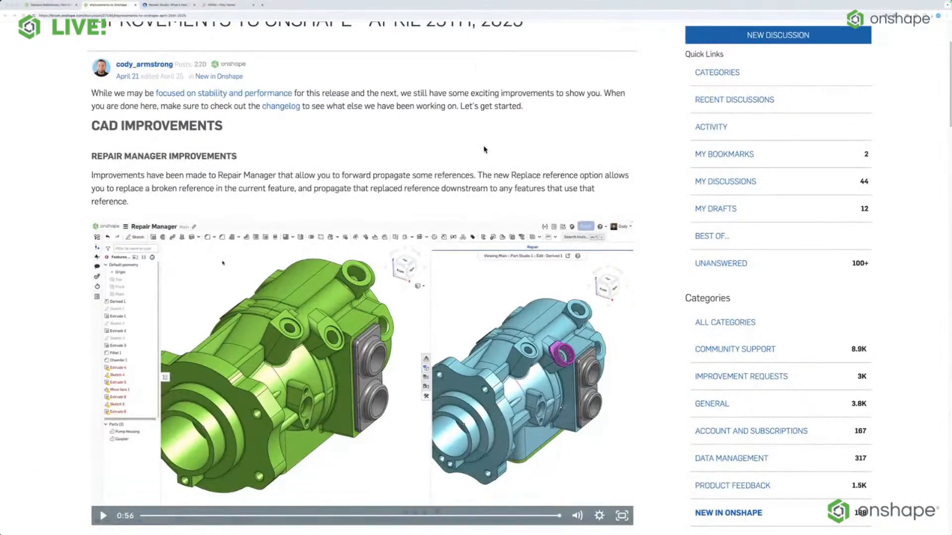
{"action": "scroll", "coordinate": [486, 149], "scroll_direction": "down", "scroll_amount": 3}
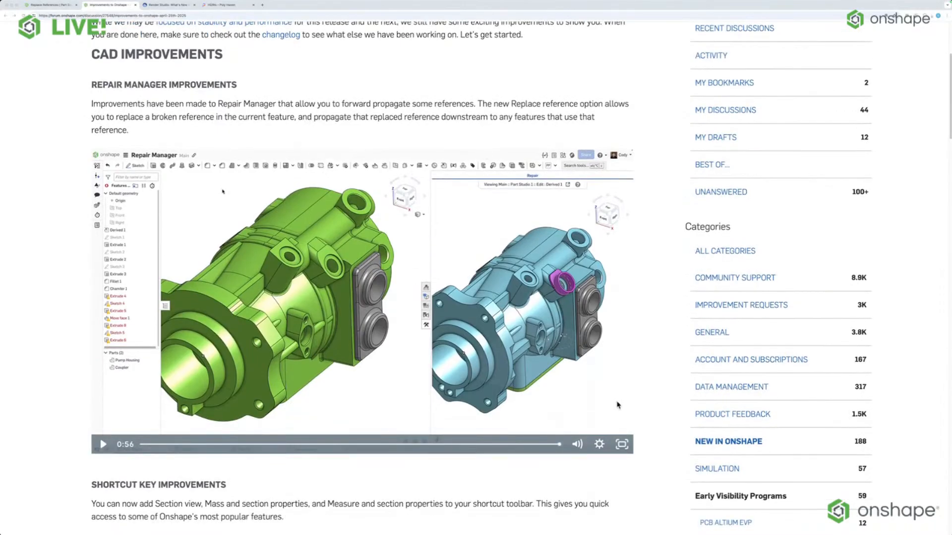
{"action": "left_click", "coordinate": [623, 445]}
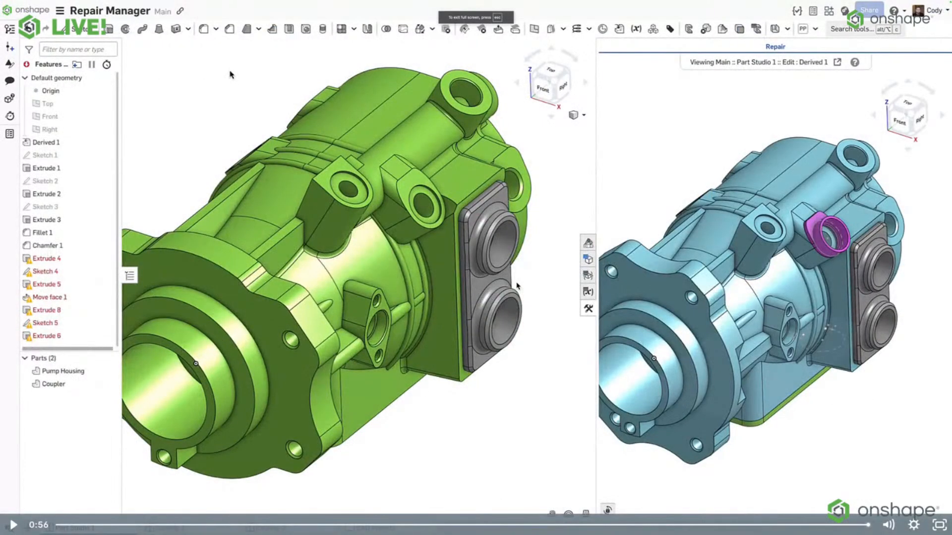
{"action": "left_click", "coordinate": [889, 525]}
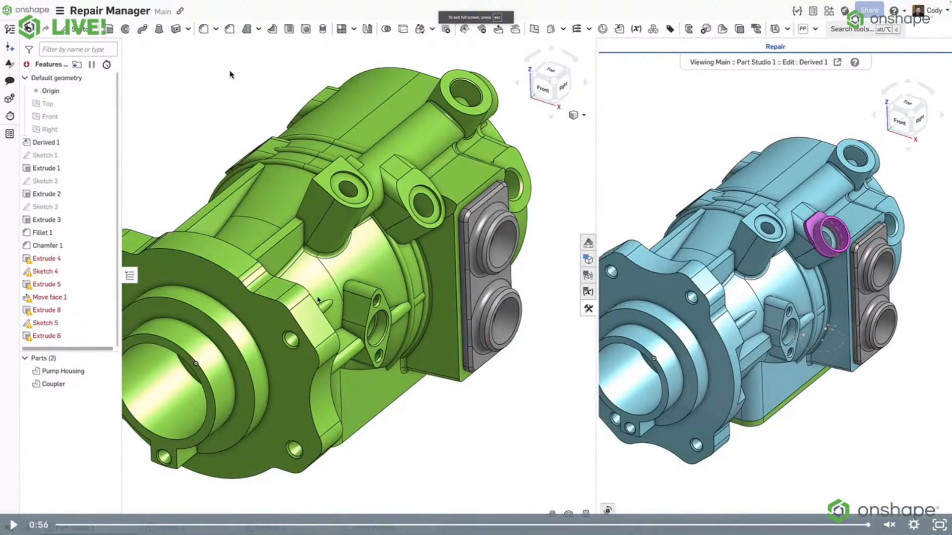
{"action": "left_click", "coordinate": [13, 525]}
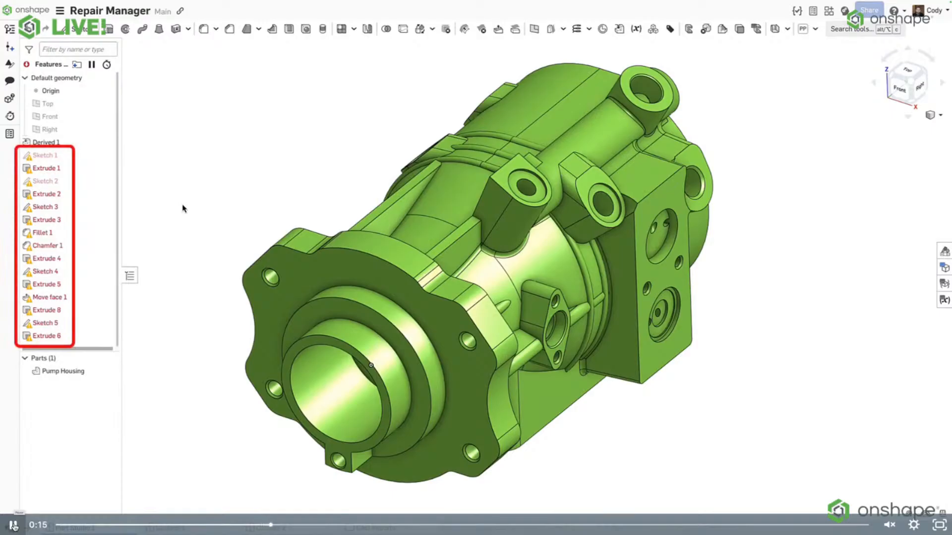
Examine the failed features and Sketch 1's Replace reference option in the video, pausing and resuming playback.
{"action": "left_click", "coordinate": [13, 525]}
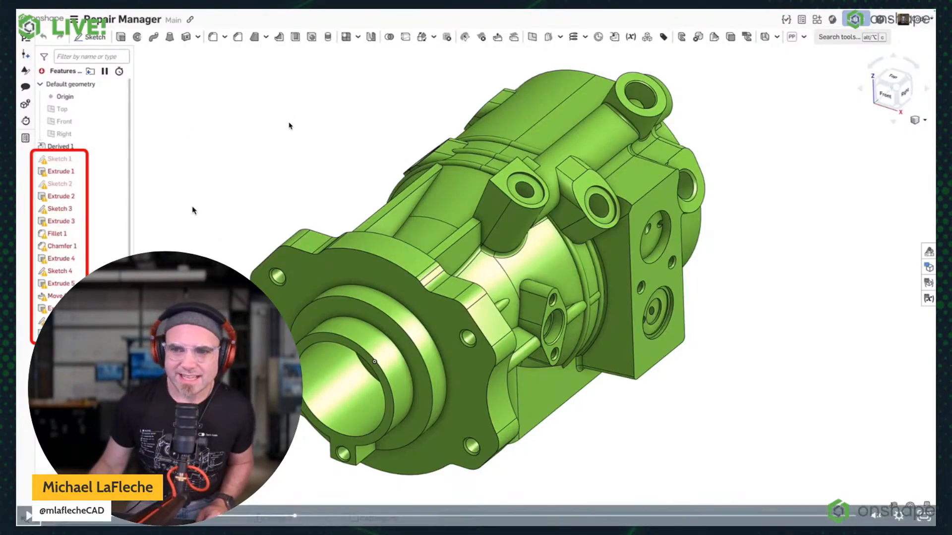
{"action": "left_click", "coordinate": [28, 517]}
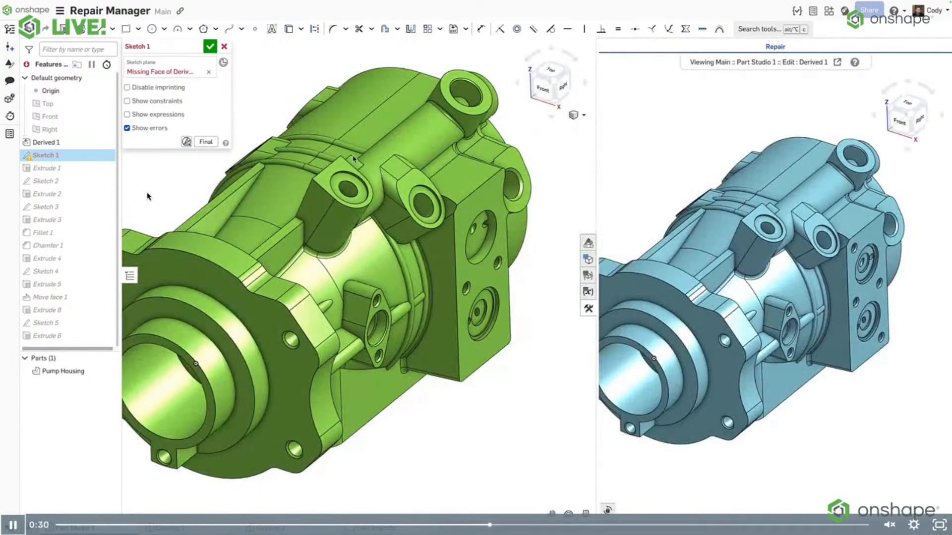
{"action": "key", "text": "space"}
{"action": "left_click", "coordinate": [488, 205]}
{"action": "left_click", "coordinate": [488, 205]}
{"action": "left_click", "coordinate": [489, 205]}
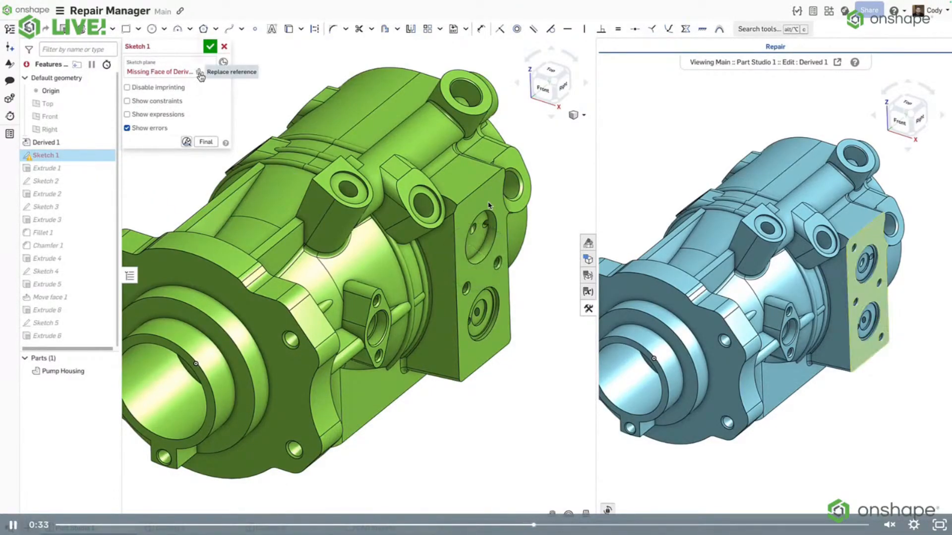
{"action": "left_click", "coordinate": [480, 203]}
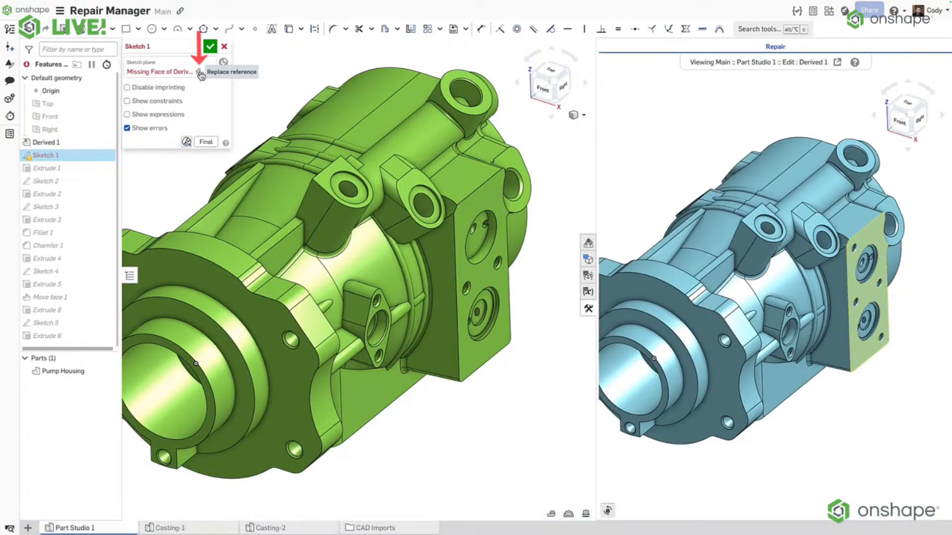
Jump to the Replace reference dialog at about 0:47 in the Repair Manager video and leave full screen.
{"action": "left_click", "coordinate": [436, 184]}
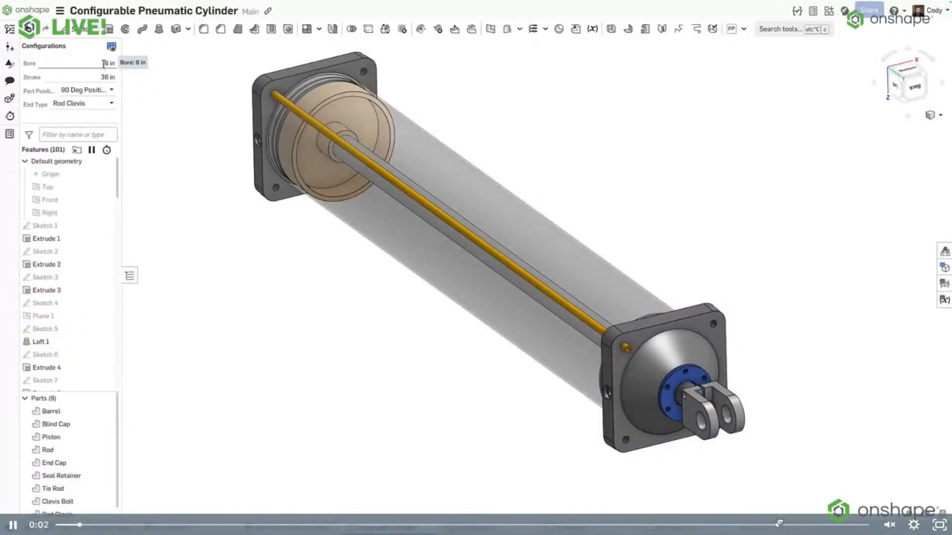
{"action": "left_click", "coordinate": [734, 524]}
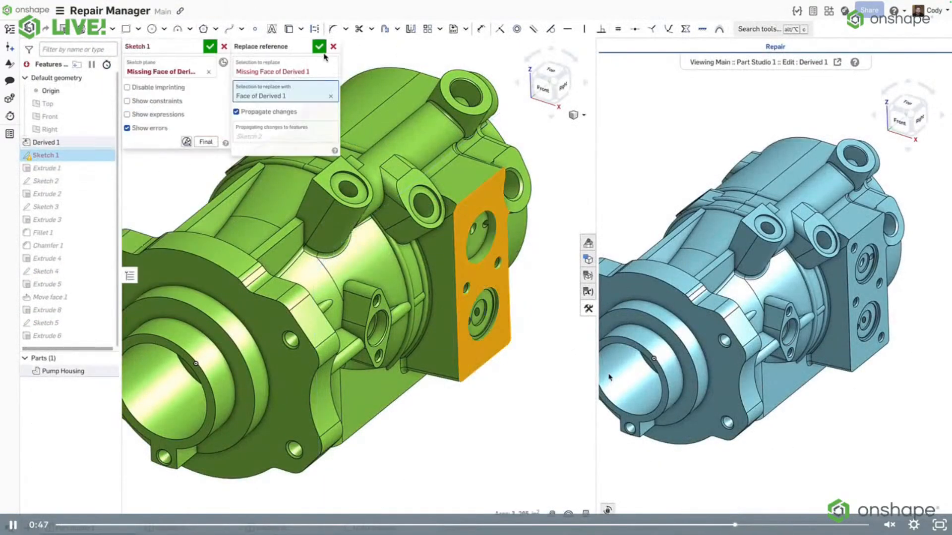
{"action": "key", "text": "Escape"}
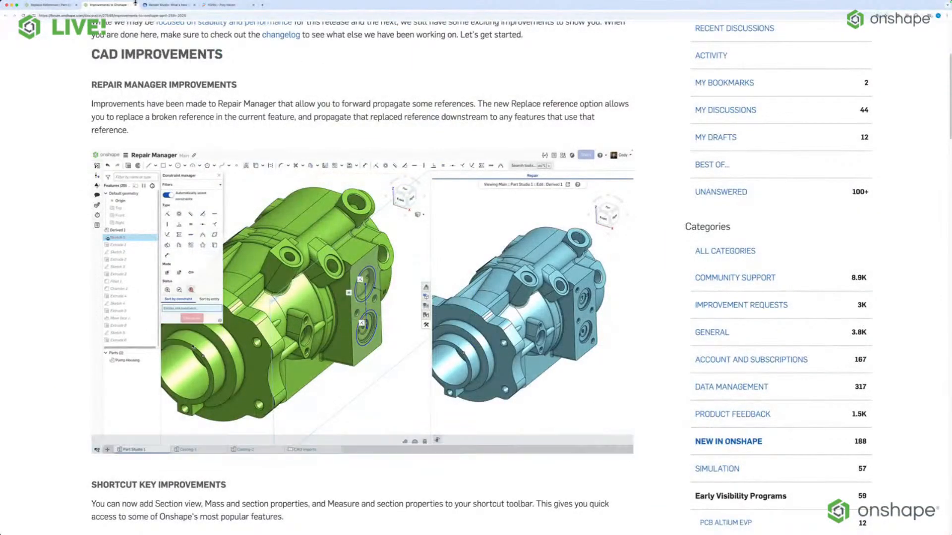
Switch to the Replace References document and edit the healthy moment of Extrude 2.
{"action": "left_click", "coordinate": [45, 5]}
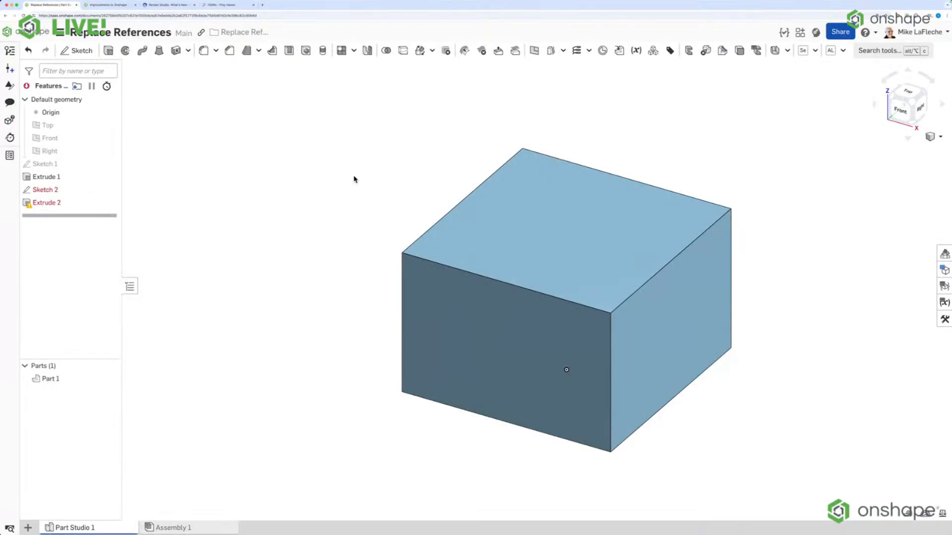
{"action": "scroll", "coordinate": [672, 341], "scroll_direction": "up", "scroll_amount": 2}
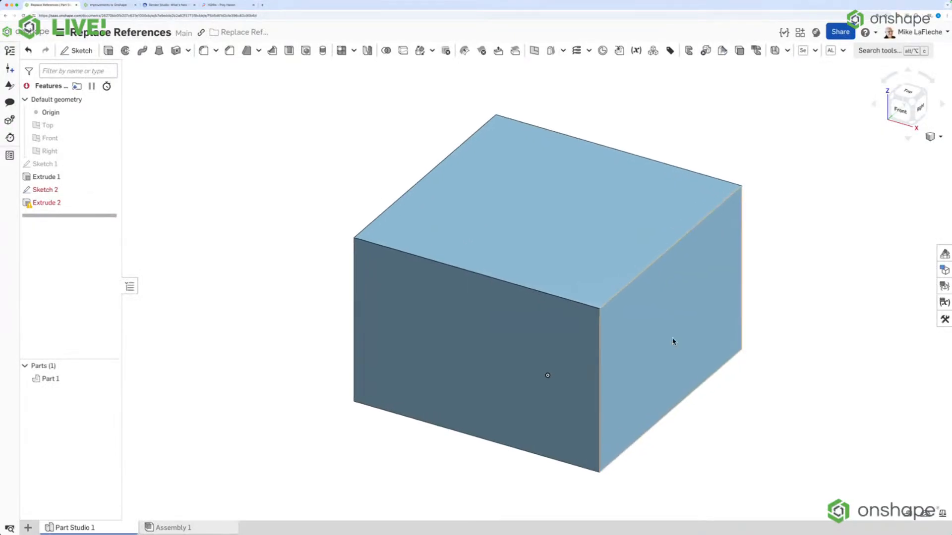
{"action": "mouse_move", "coordinate": [52, 206]}
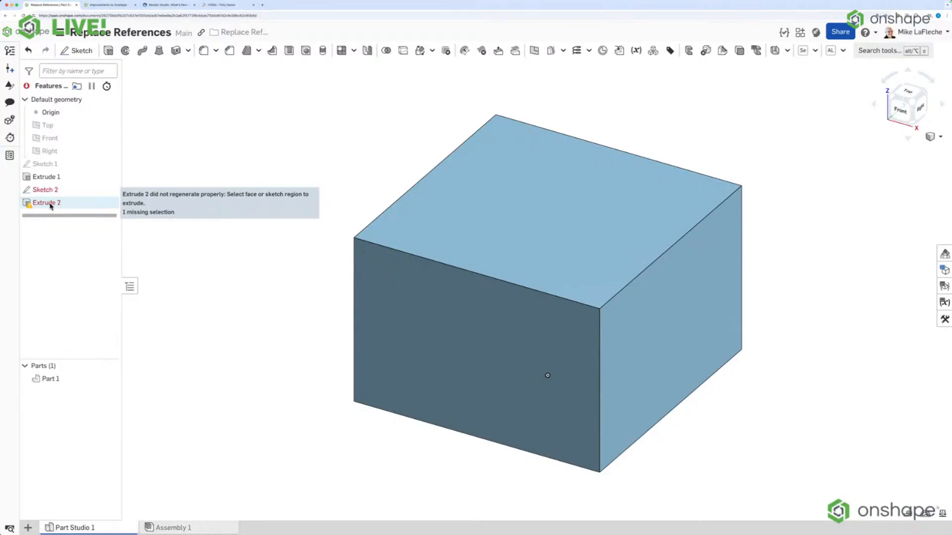
{"action": "right_click", "coordinate": [52, 206]}
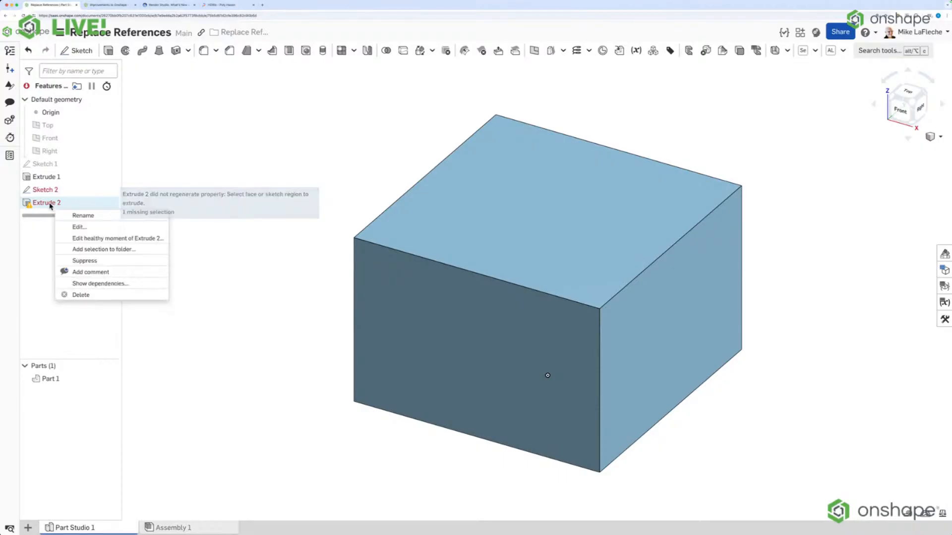
{"action": "left_click", "coordinate": [106, 244]}
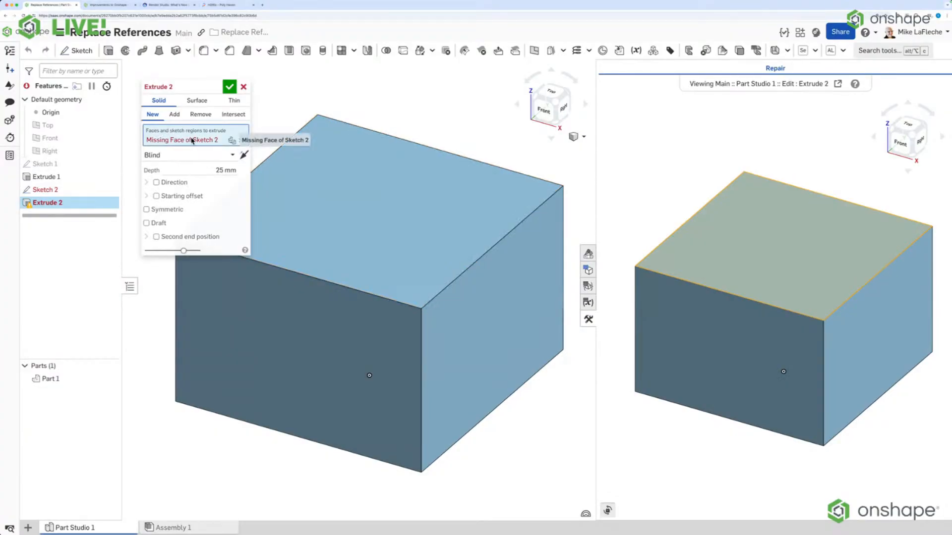
Try to replace Extrude 2's missing face of Sketch 2 with the Replace reference option.
{"action": "middle_click_drag", "start_coordinate": [378, 132], "coordinate": [389, 202]}
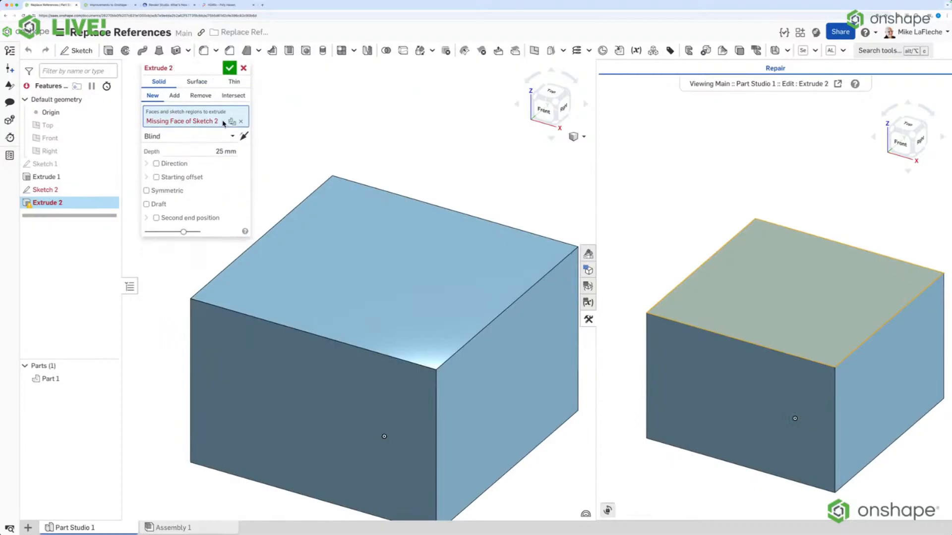
{"action": "key", "text": "alt+c"}
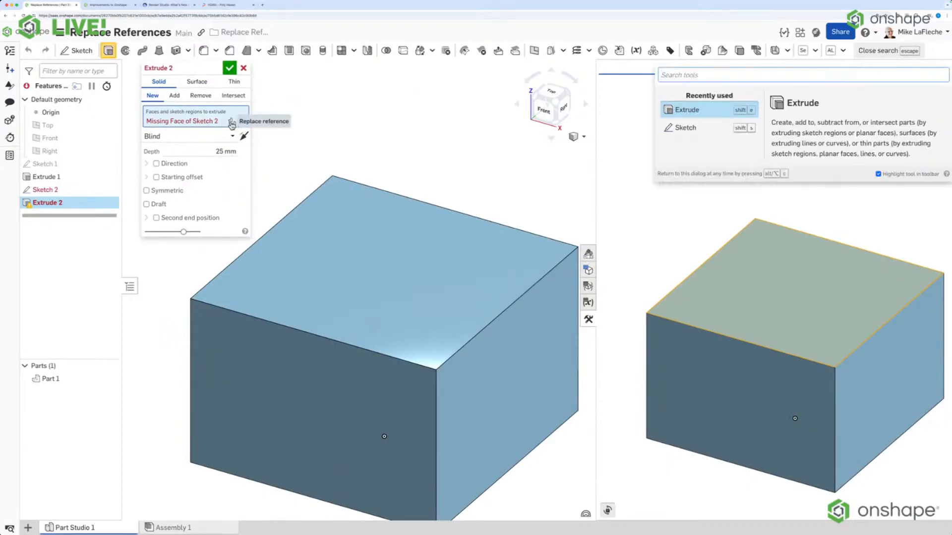
{"action": "key", "text": "Escape"}
{"action": "key", "text": "alt+c"}
{"action": "left_click", "coordinate": [232, 121]}
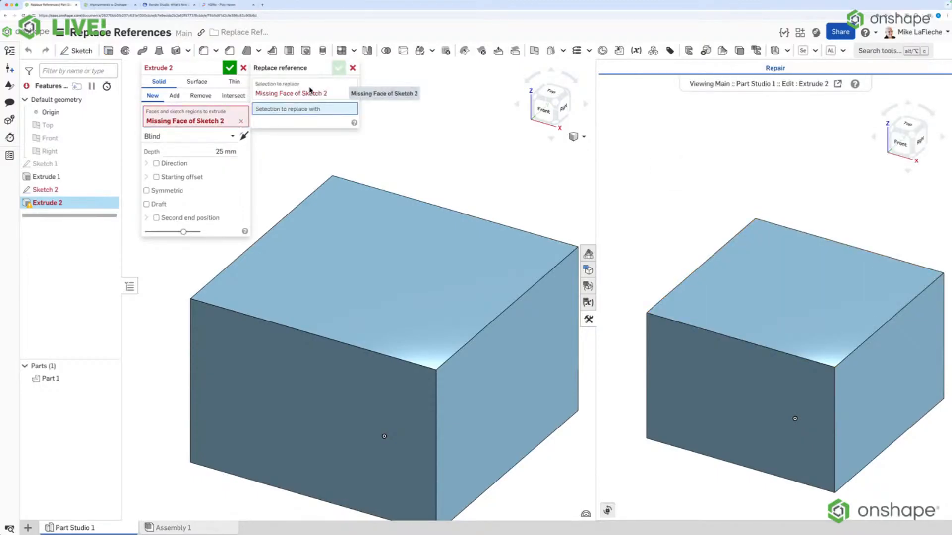
{"action": "left_click_drag", "start_coordinate": [300, 73], "coordinate": [316, 85]}
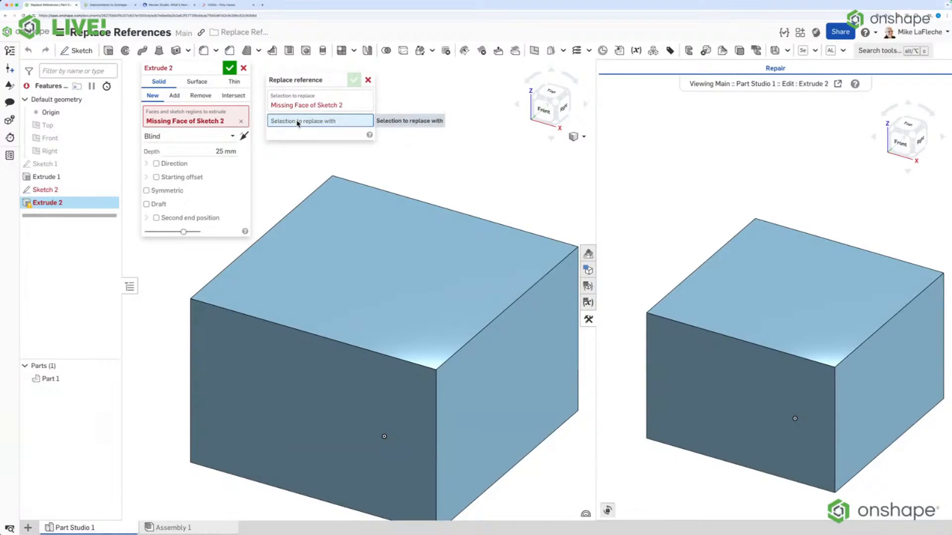
{"action": "left_click", "coordinate": [485, 263]}
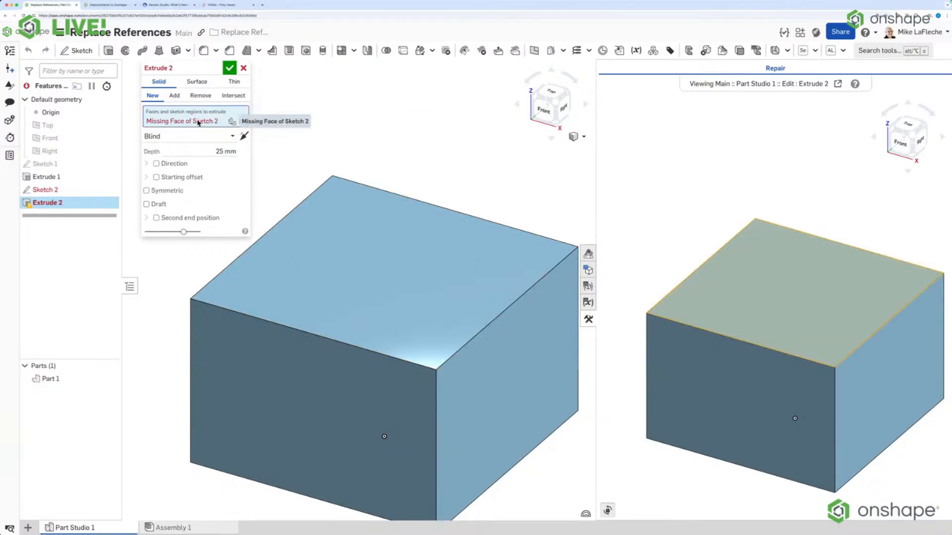
Try adding the block's top face and front face one at a time to Extrude 2's selection, removing each again.
{"action": "right_click_drag", "start_coordinate": [398, 130], "coordinate": [395, 143]}
{"action": "middle_click_drag", "start_coordinate": [808, 302], "coordinate": [774, 256]}
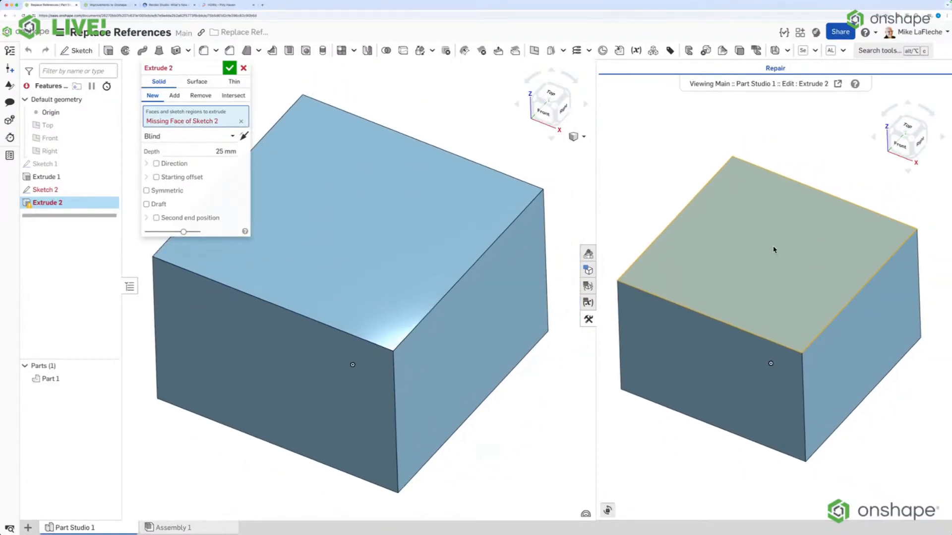
{"action": "left_click", "coordinate": [354, 230]}
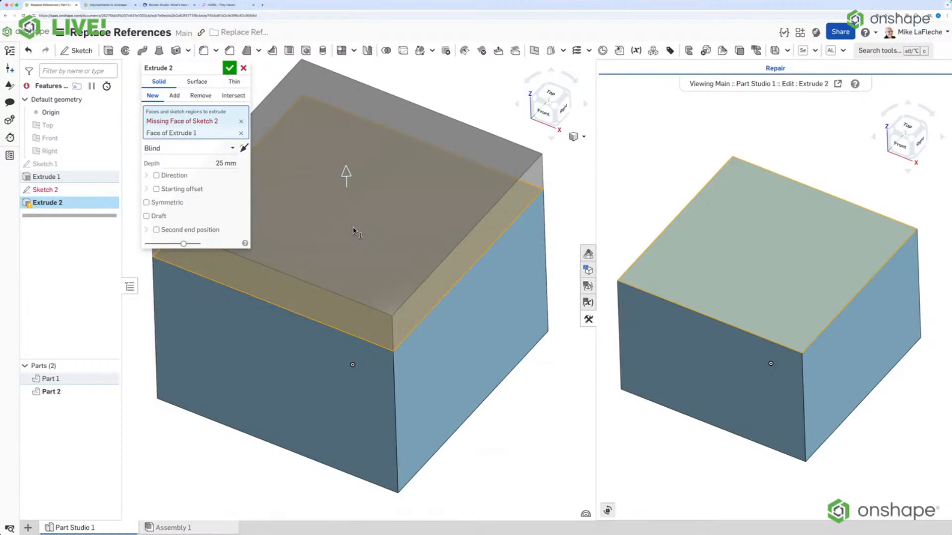
{"action": "left_click", "coordinate": [241, 134]}
{"action": "left_click", "coordinate": [298, 357]}
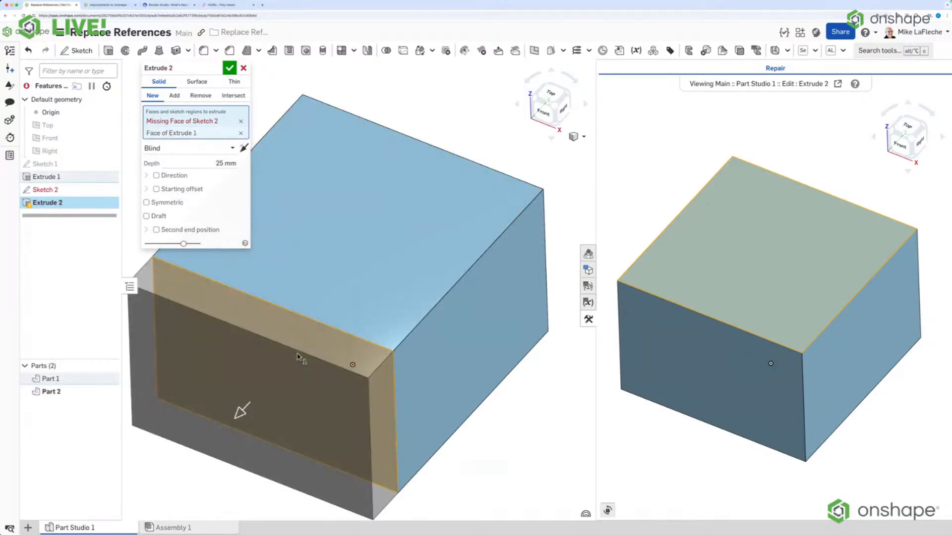
{"action": "left_click", "coordinate": [298, 357]}
Try deleting Extrude 2's missing reference and selecting the block's front face, and undo the change.
{"action": "left_click", "coordinate": [241, 121]}
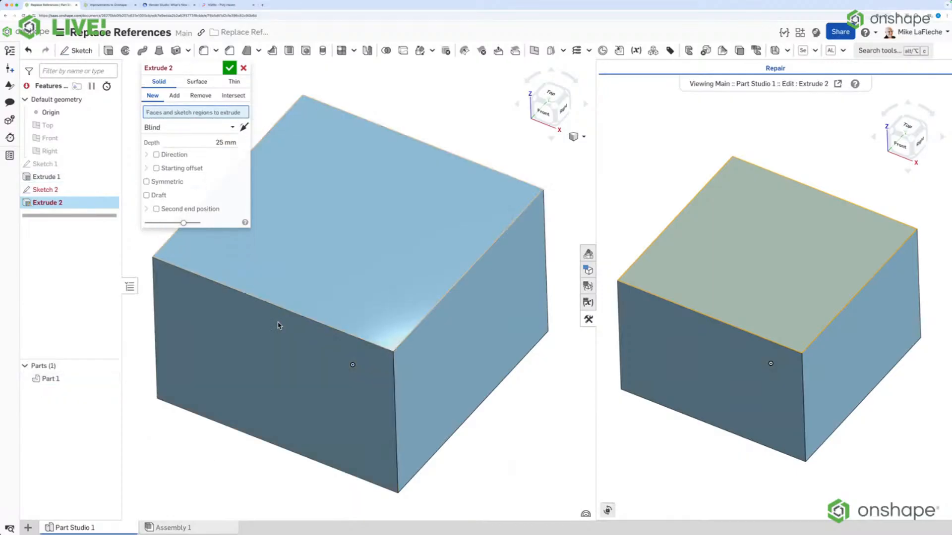
{"action": "left_click", "coordinate": [280, 362]}
{"action": "left_click", "coordinate": [240, 404]}
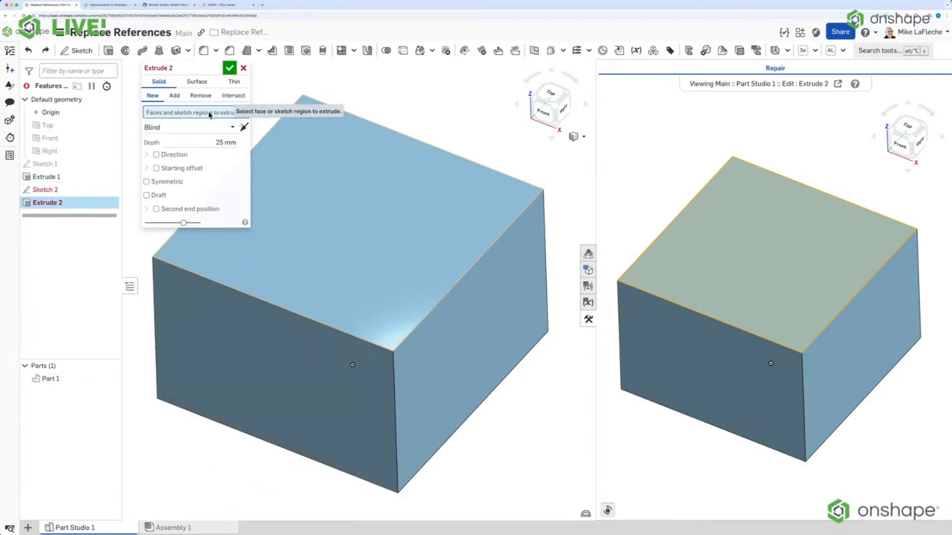
{"action": "key", "text": "super+z"}
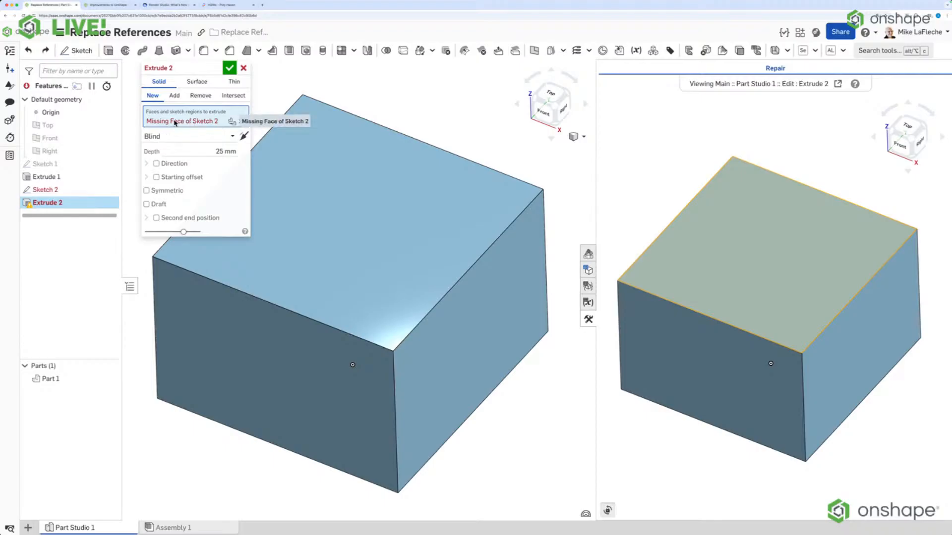
Clear Extrude 2's missing references, select the block's front face as its profile and accept the feature.
{"action": "right_click", "coordinate": [174, 123]}
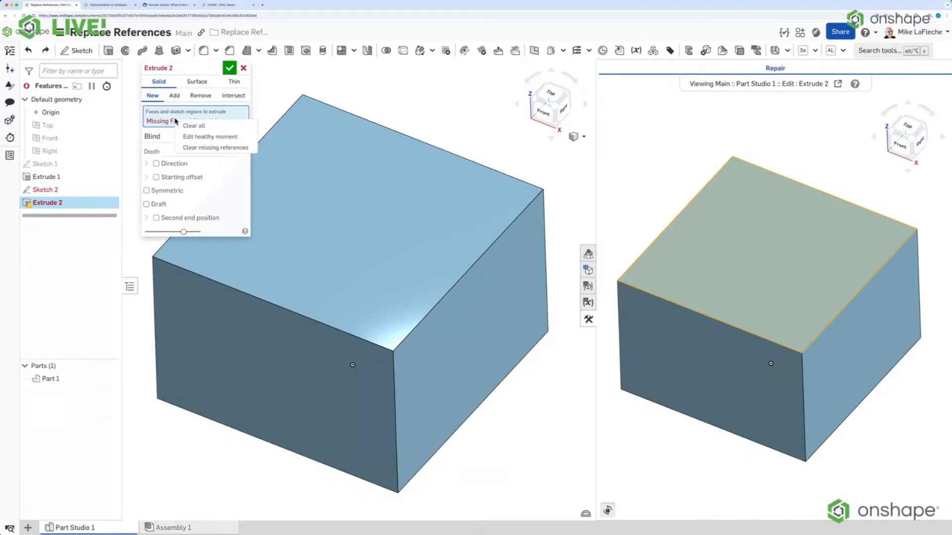
{"action": "left_click", "coordinate": [216, 149]}
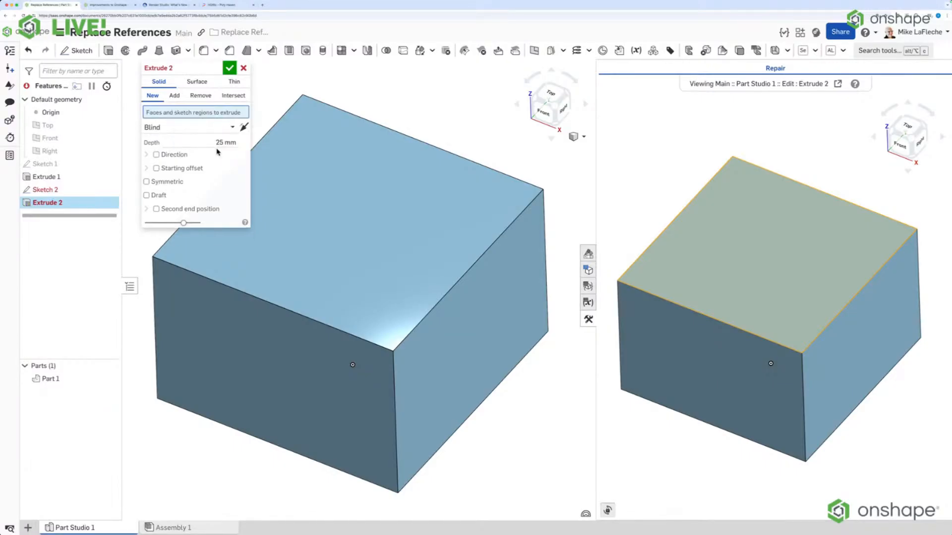
{"action": "left_click", "coordinate": [268, 352]}
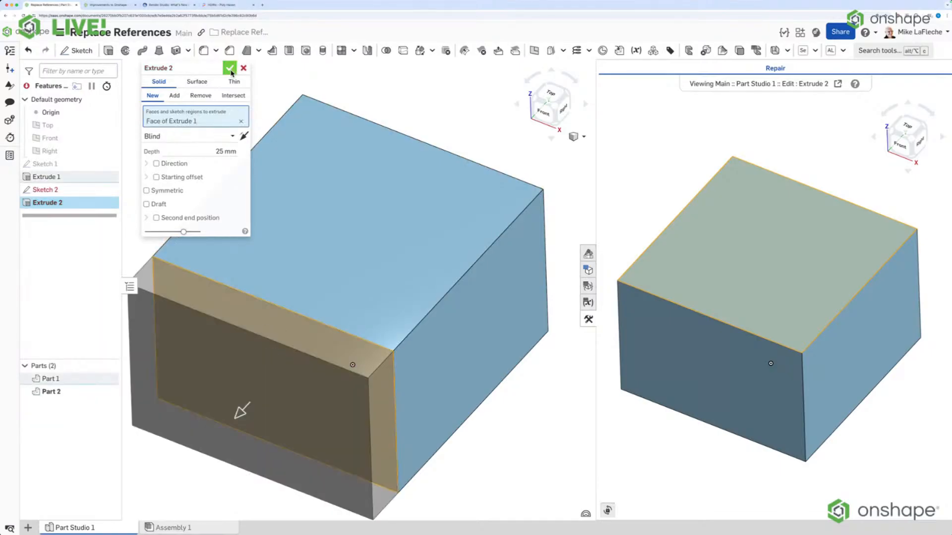
{"action": "left_click", "coordinate": [229, 69]}
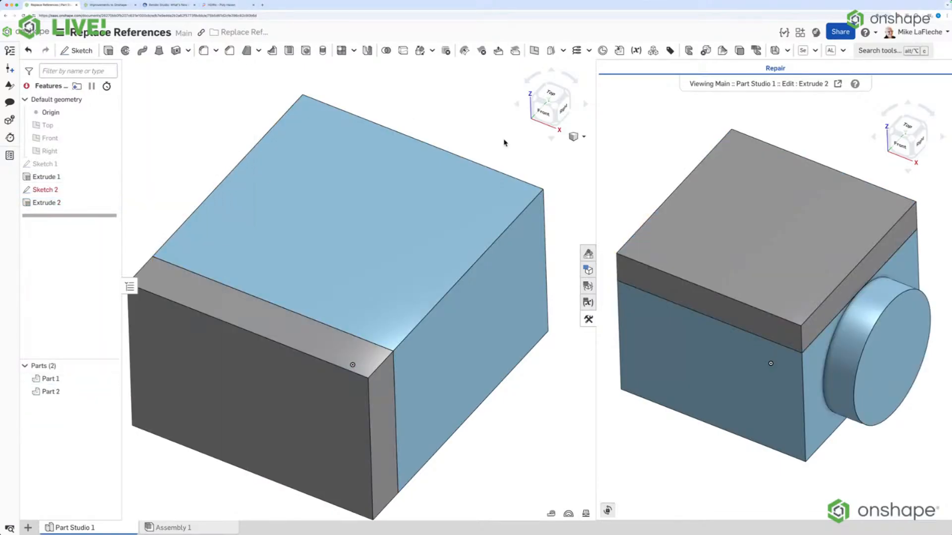
{"action": "scroll", "coordinate": [504, 142], "scroll_direction": "down", "scroll_amount": 3}
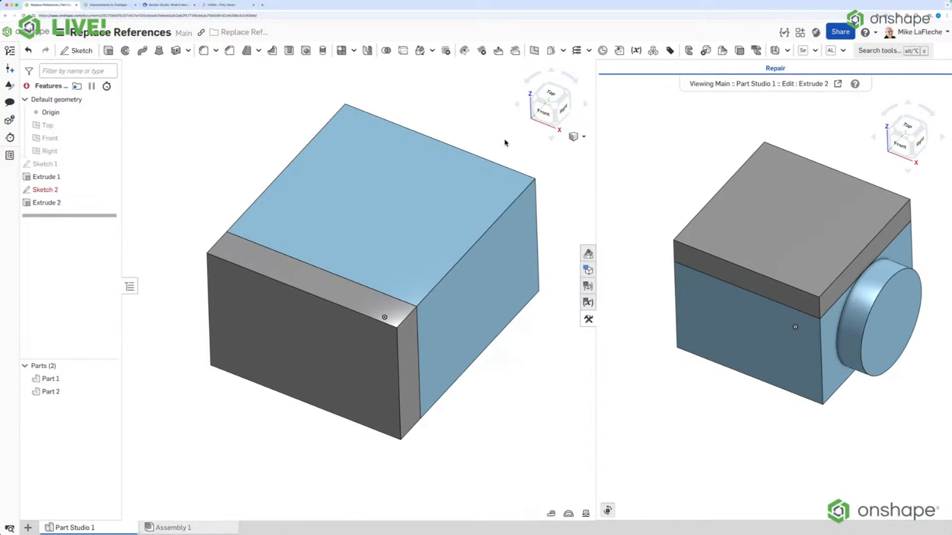
Return to the Improvements to Onshape post and jump the Repair Manager video to about 0:38.
{"action": "left_click", "coordinate": [111, 5]}
{"action": "left_click", "coordinate": [103, 444]}
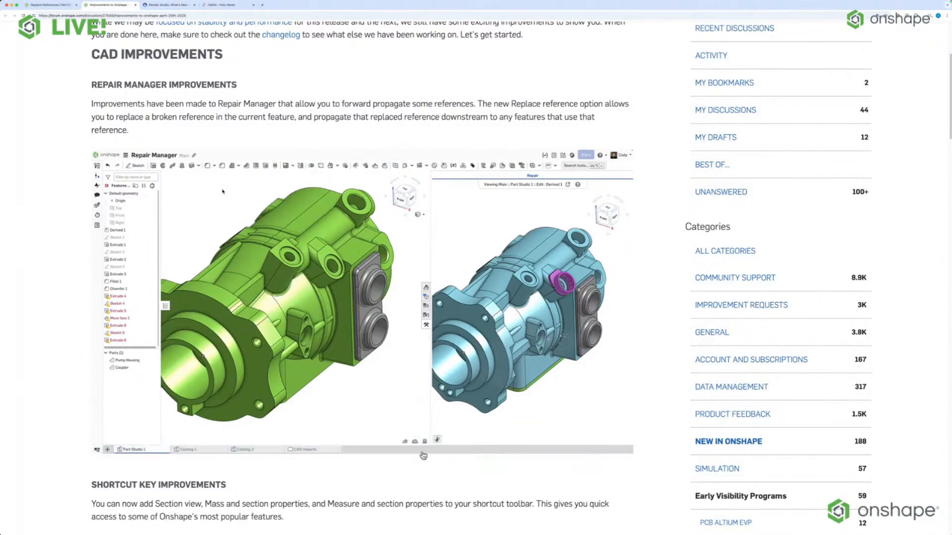
{"action": "left_click", "coordinate": [413, 444]}
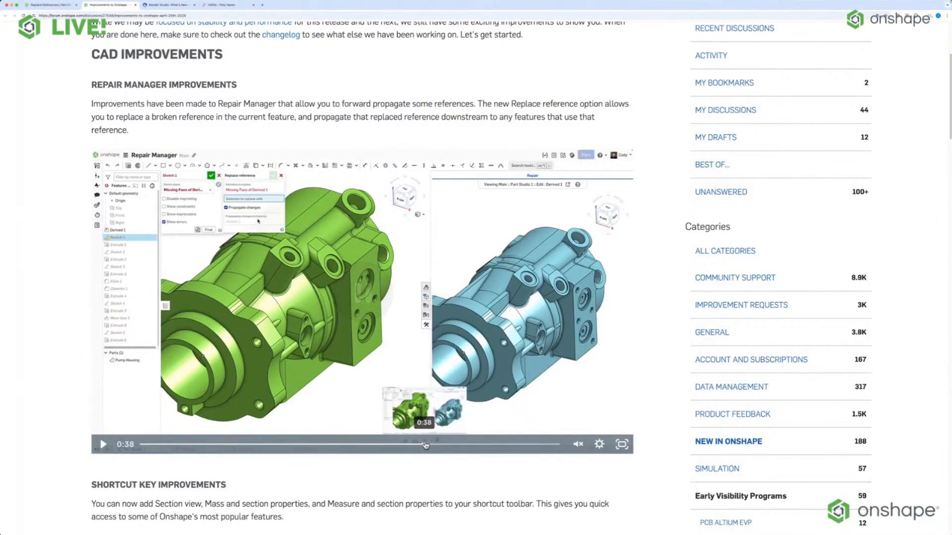
Watch the rest of the Repair Manager video in full screen, pausing at 0:43, and exit full screen at its end.
{"action": "left_click", "coordinate": [103, 445]}
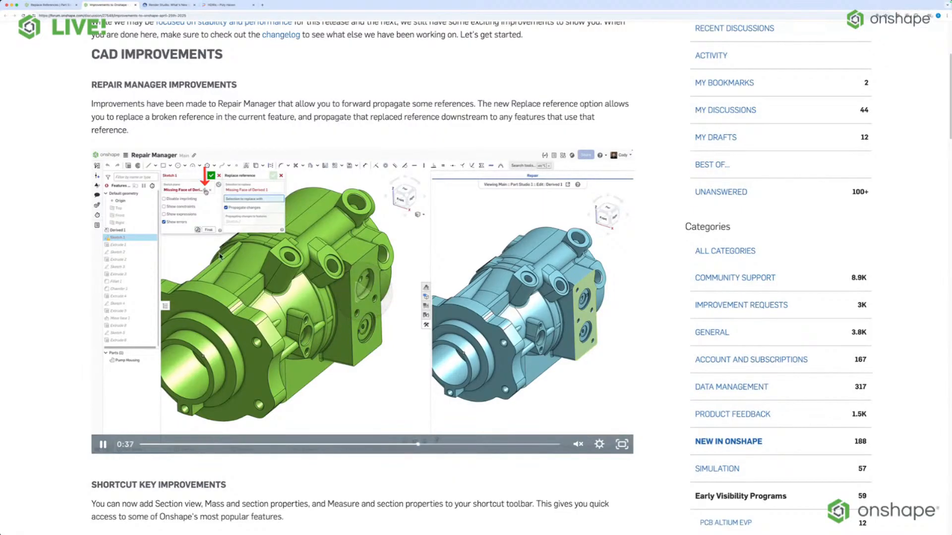
{"action": "left_click", "coordinate": [583, 387]}
{"action": "double_click", "coordinate": [582, 387]}
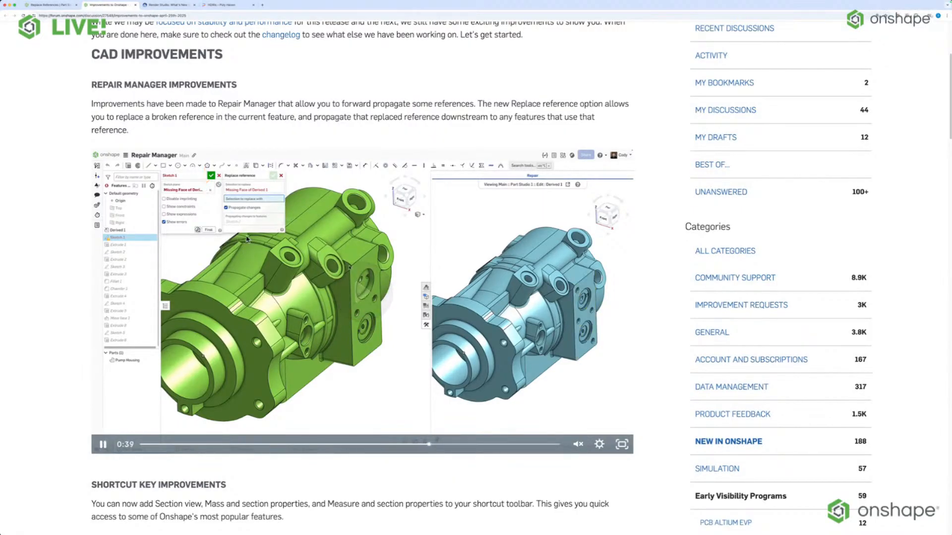
{"action": "left_click", "coordinate": [638, 395]}
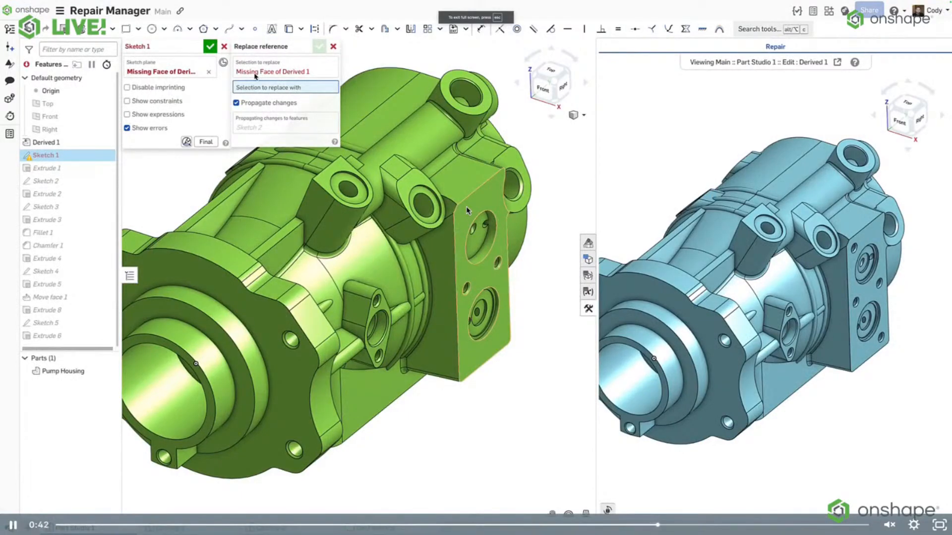
{"action": "key", "text": "space"}
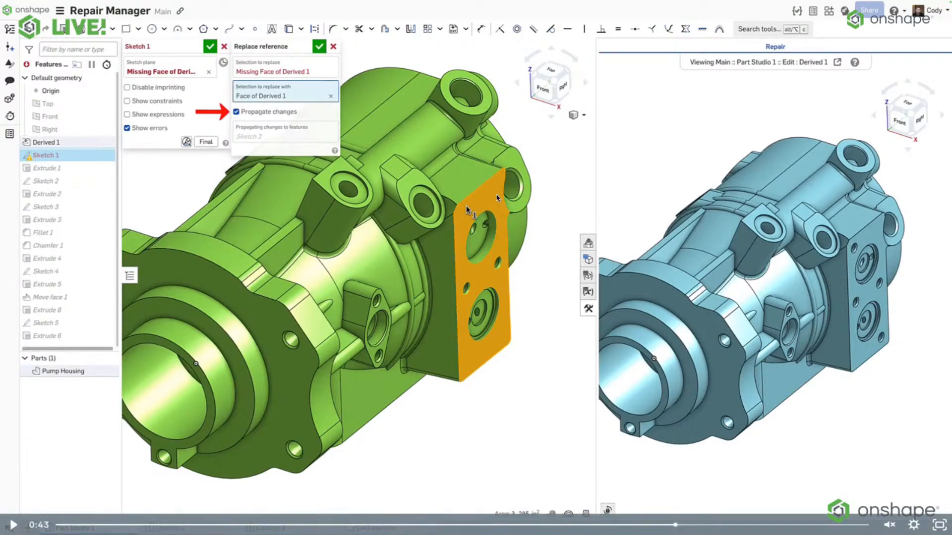
{"action": "left_click", "coordinate": [167, 353]}
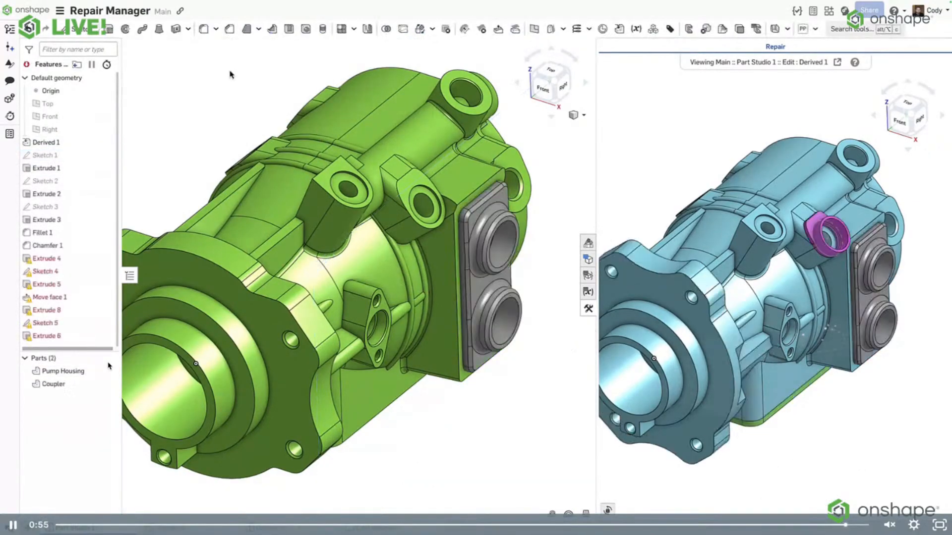
{"action": "key", "text": "space"}
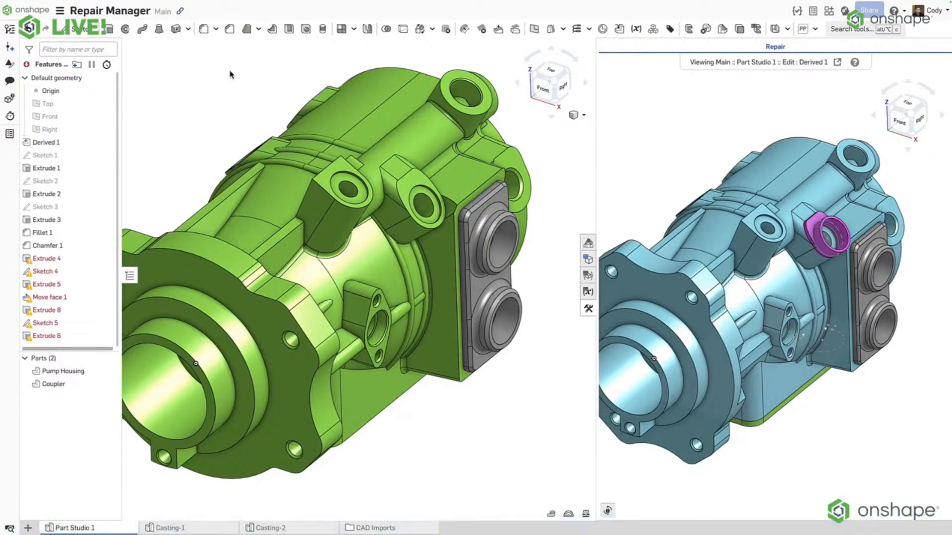
{"action": "key", "text": "Escape"}
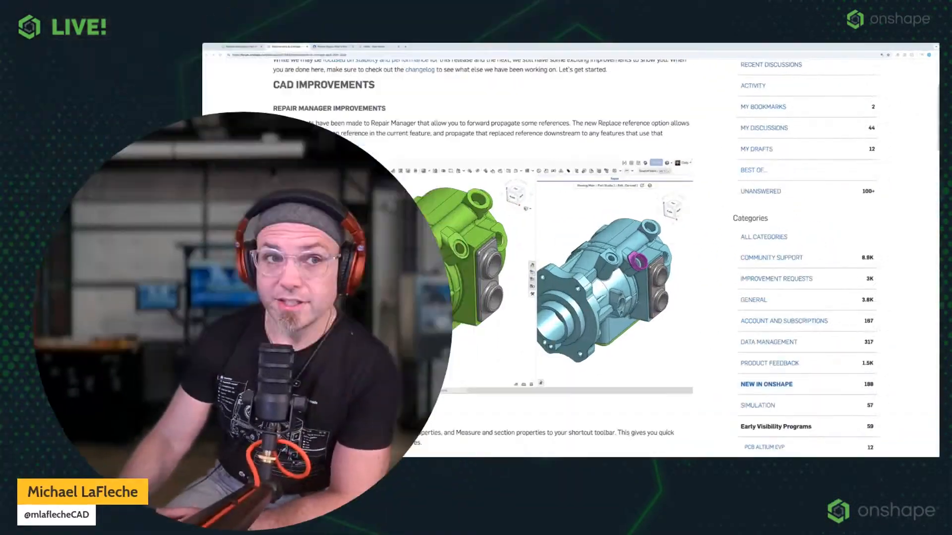
Review the Shortcut Key Improvements section of the post, including its description and video preview.
{"action": "scroll", "coordinate": [367, 248], "scroll_direction": "down", "scroll_amount": 2}
{"action": "scroll", "coordinate": [346, 202], "scroll_direction": "down", "scroll_amount": 6}
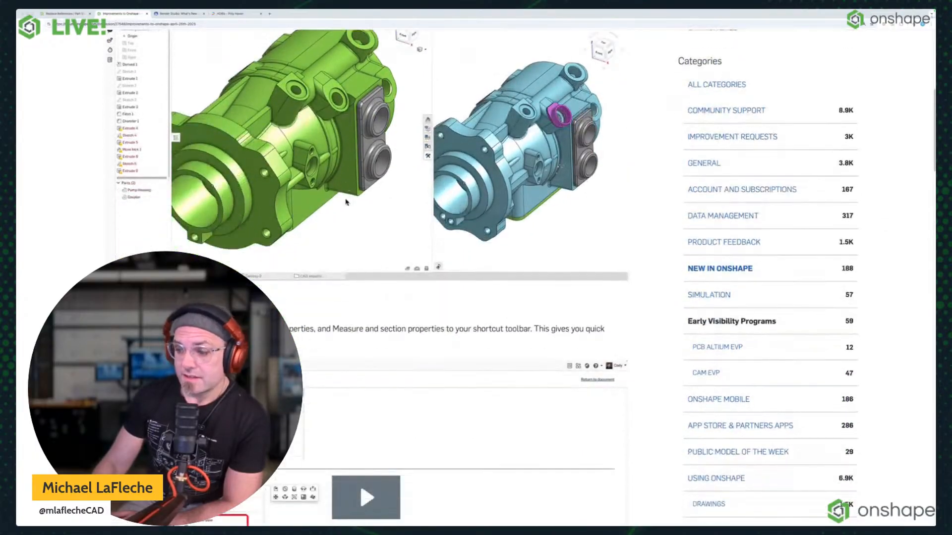
{"action": "scroll", "coordinate": [347, 202], "scroll_direction": "down", "scroll_amount": 1}
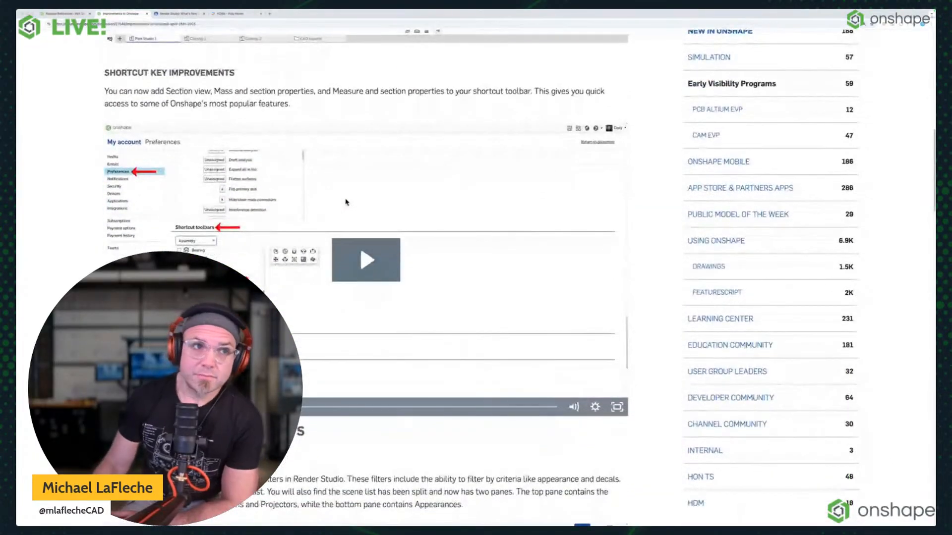
{"action": "scroll", "coordinate": [346, 202], "scroll_direction": "down", "scroll_amount": 2}
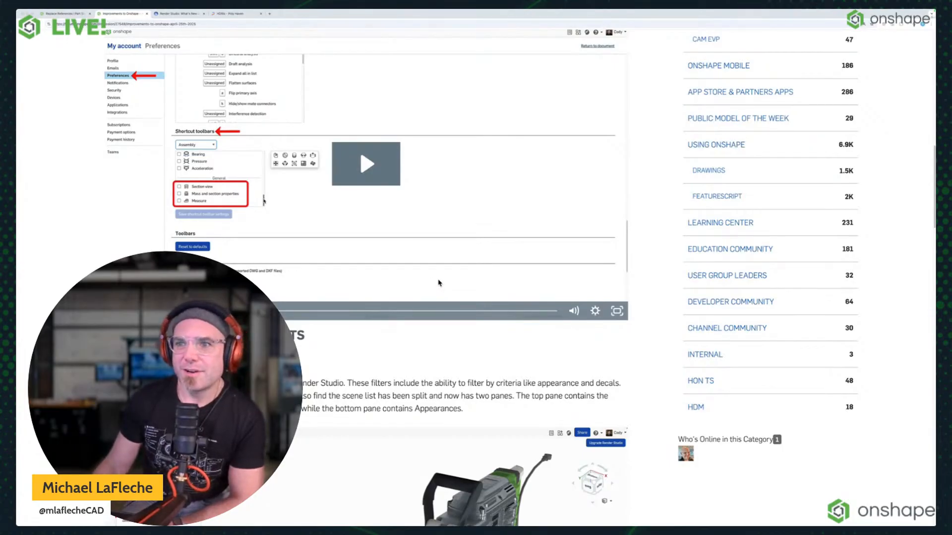
{"action": "scroll", "coordinate": [448, 326], "scroll_direction": "up", "scroll_amount": 3}
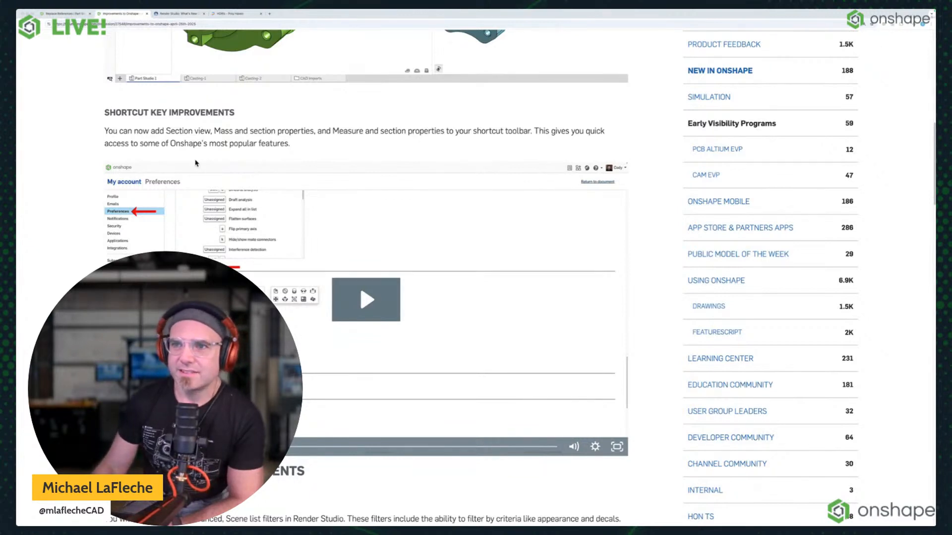
Leave the Replace References document and open the Jackhammer document from the Jackhammer folder in the Consumer Products & Retail project.
{"action": "left_click", "coordinate": [60, 15]}
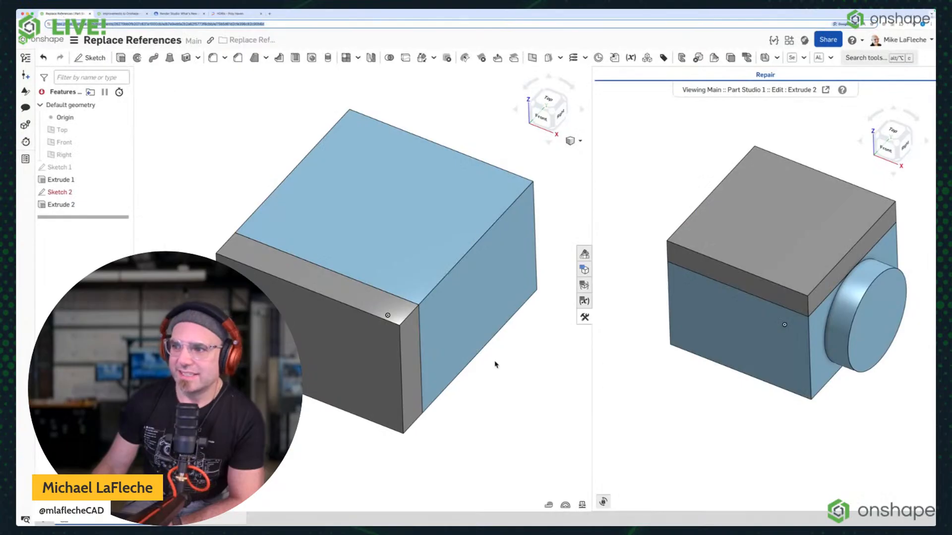
{"action": "left_click", "coordinate": [44, 39]}
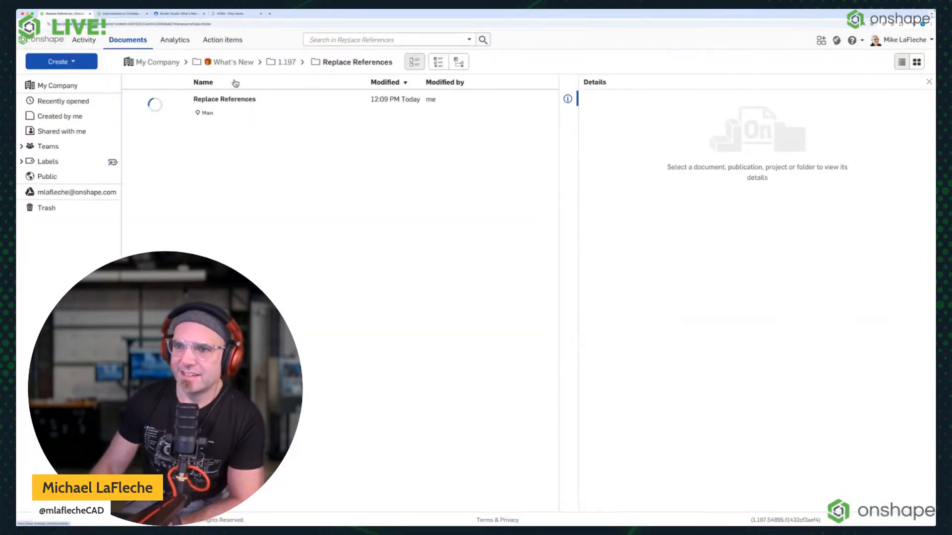
{"action": "left_click", "coordinate": [147, 62]}
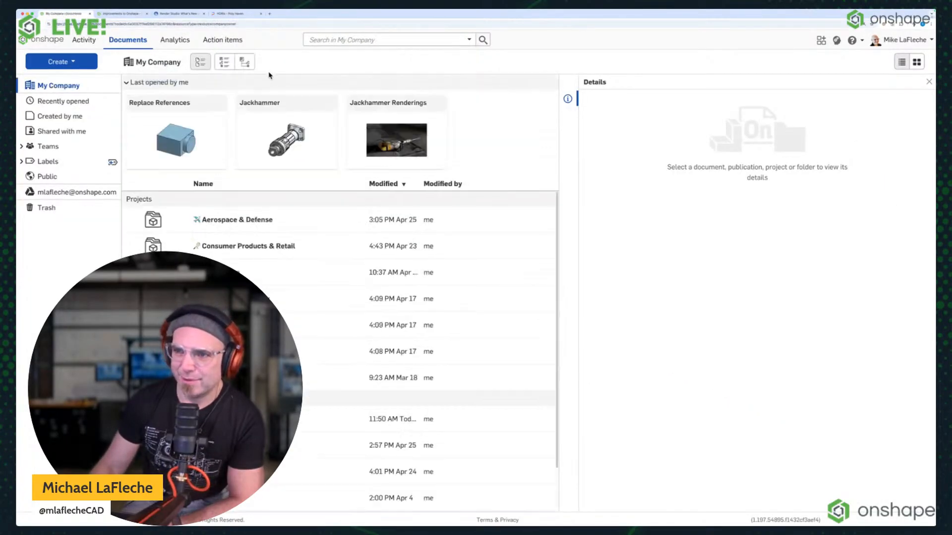
{"action": "scroll", "coordinate": [218, 246], "scroll_direction": "down", "scroll_amount": 1}
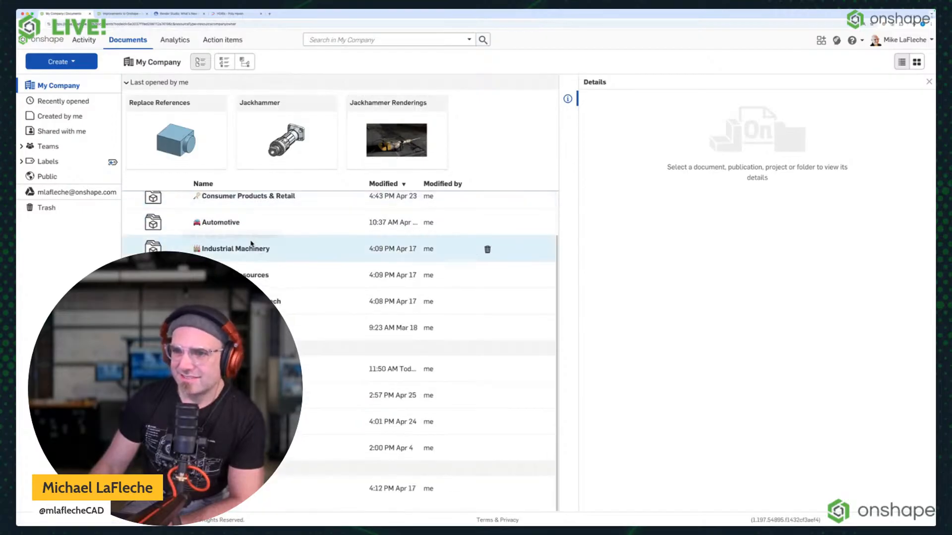
{"action": "scroll", "coordinate": [227, 240], "scroll_direction": "up", "scroll_amount": 1}
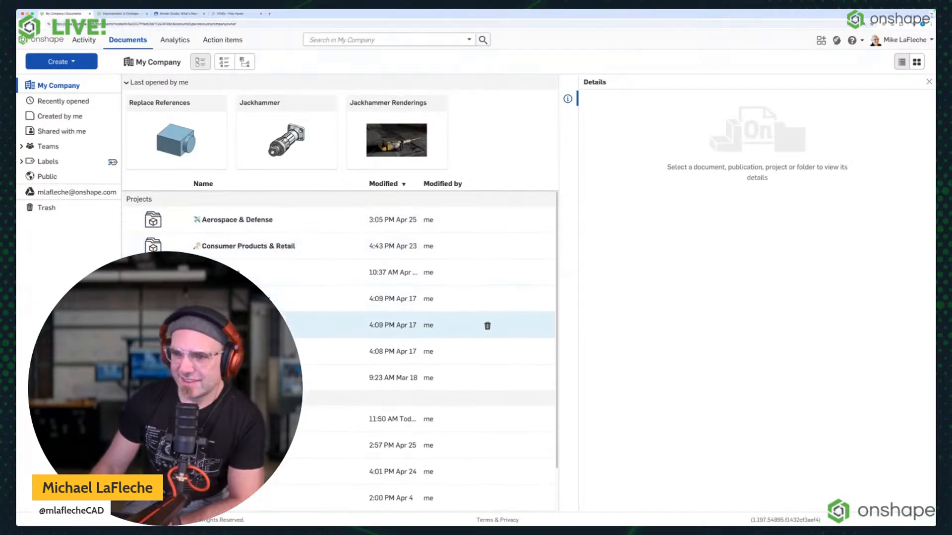
{"action": "left_click", "coordinate": [231, 247]}
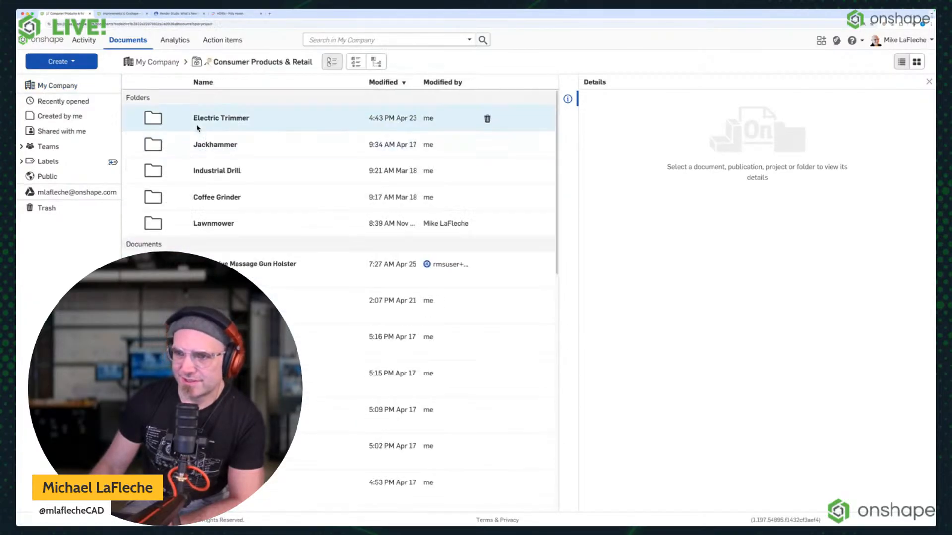
{"action": "left_click", "coordinate": [212, 145]}
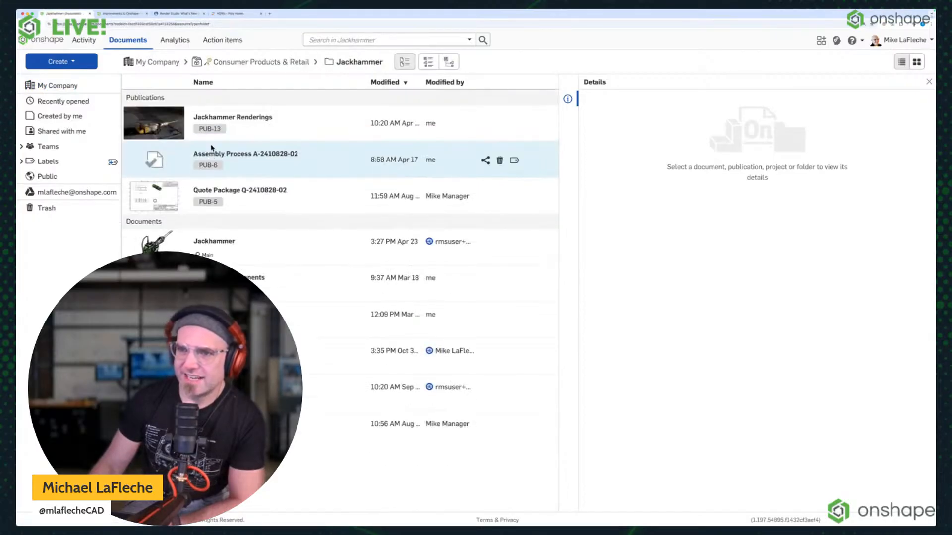
{"action": "double_click", "coordinate": [207, 243]}
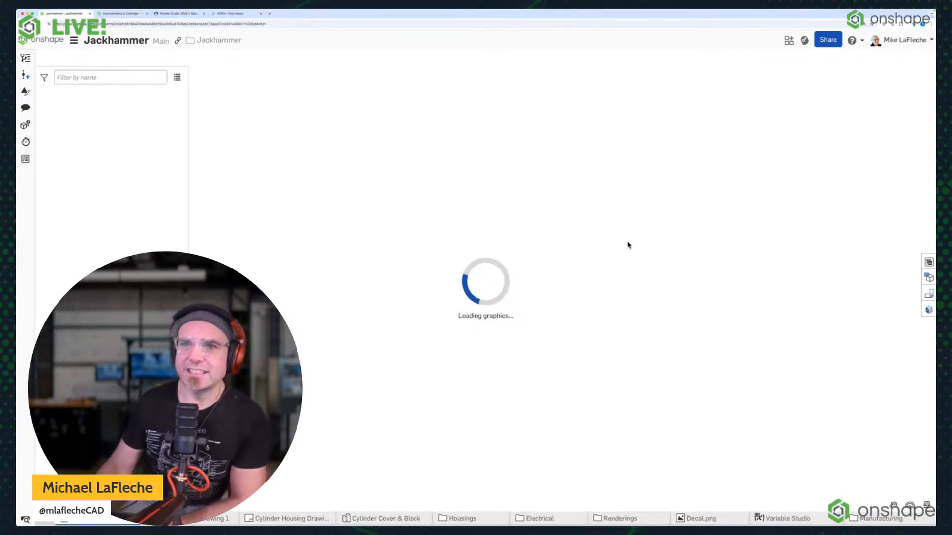
Examine the Jackhammer's version history and the Main workspace's protection settings, cancelling the settings and closing the history.
{"action": "right_click_drag", "start_coordinate": [640, 302], "coordinate": [587, 276]}
{"action": "scroll", "coordinate": [628, 367], "scroll_direction": "up", "scroll_amount": 3}
{"action": "right_click_drag", "start_coordinate": [629, 368], "coordinate": [510, 227]}
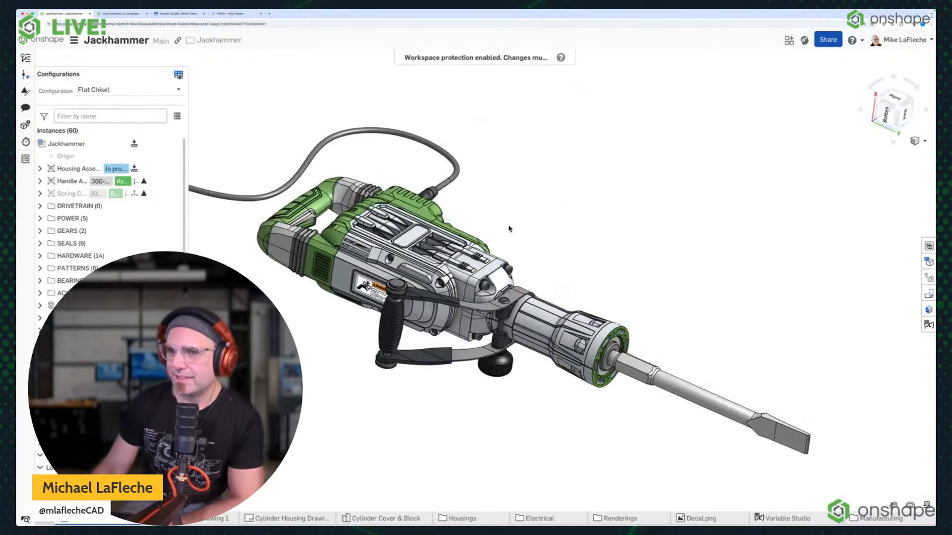
{"action": "left_click", "coordinate": [25, 58]}
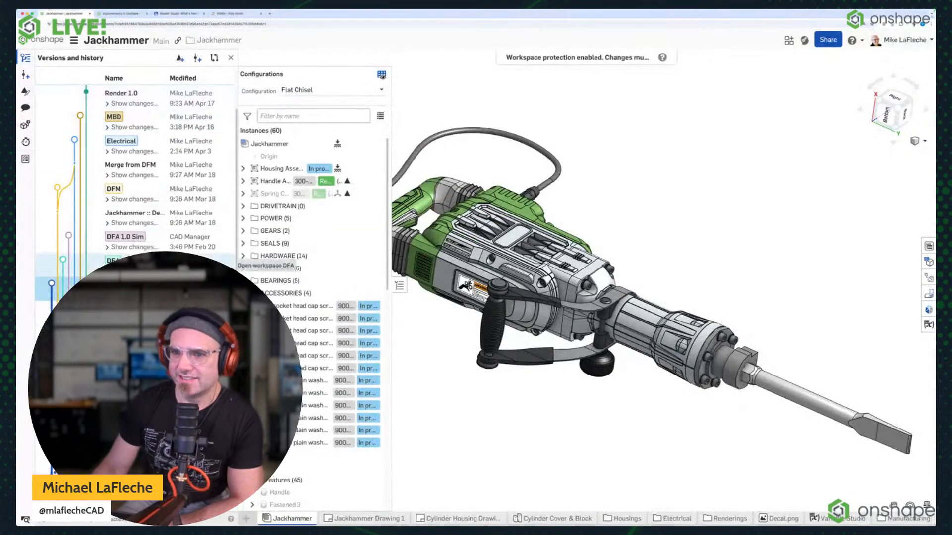
{"action": "scroll", "coordinate": [179, 198], "scroll_direction": "down", "scroll_amount": 2}
{"action": "scroll", "coordinate": [149, 153], "scroll_direction": "up", "scroll_amount": 2}
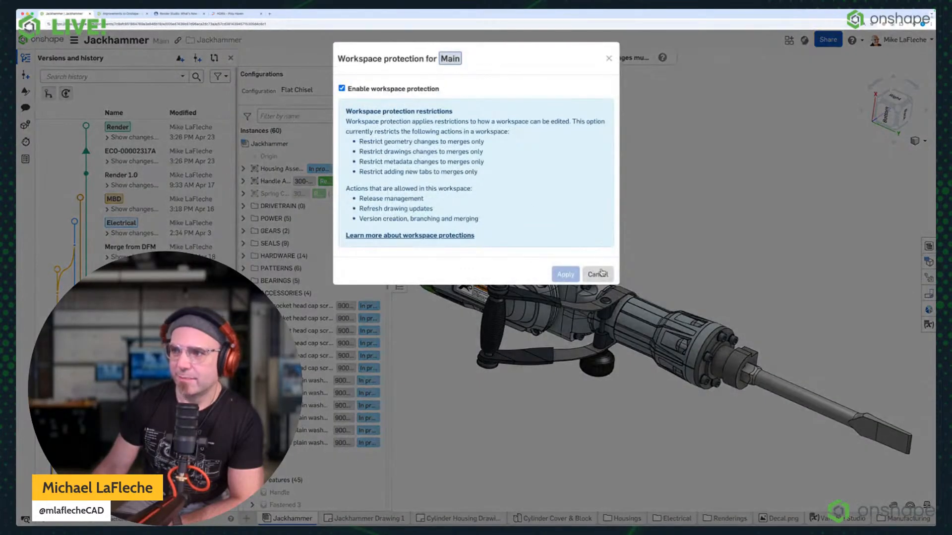
{"action": "left_click", "coordinate": [599, 274]}
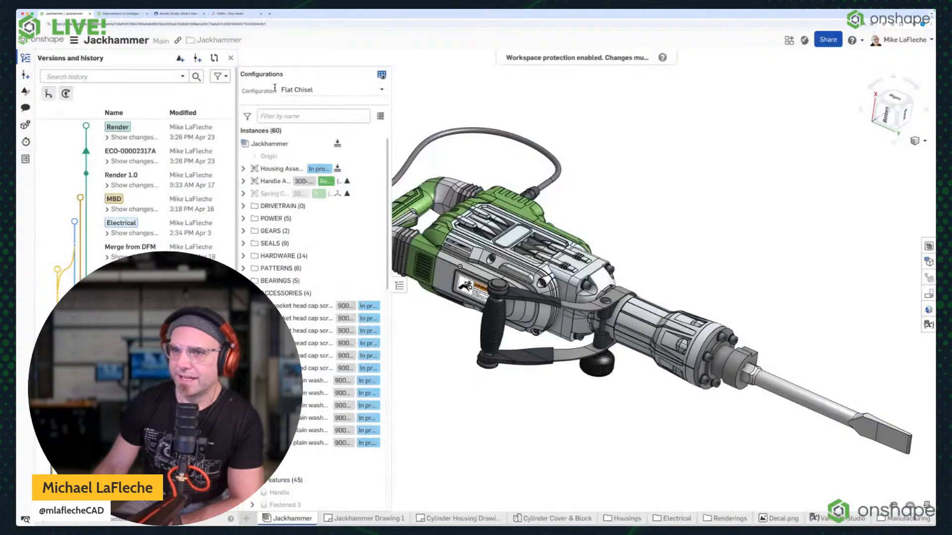
{"action": "left_click", "coordinate": [229, 58]}
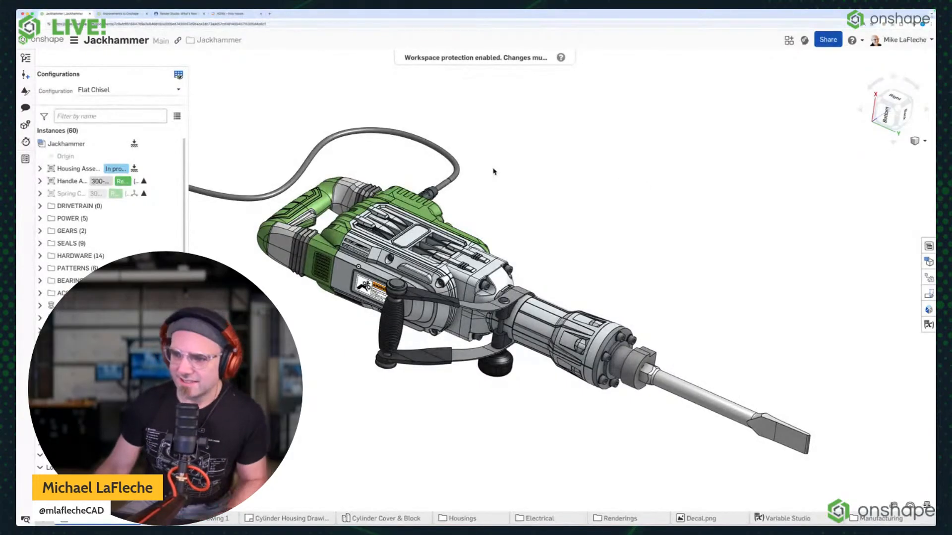
Switch the Jackhammer document to the Render workspace from its version history and close the history.
{"action": "right_click_drag", "start_coordinate": [580, 193], "coordinate": [531, 173]}
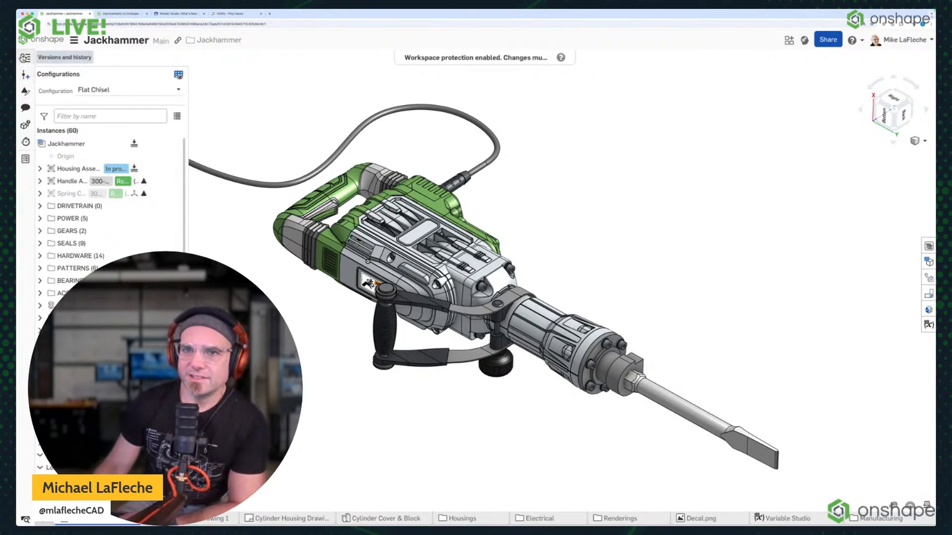
{"action": "left_click", "coordinate": [25, 58]}
{"action": "left_click", "coordinate": [179, 128]}
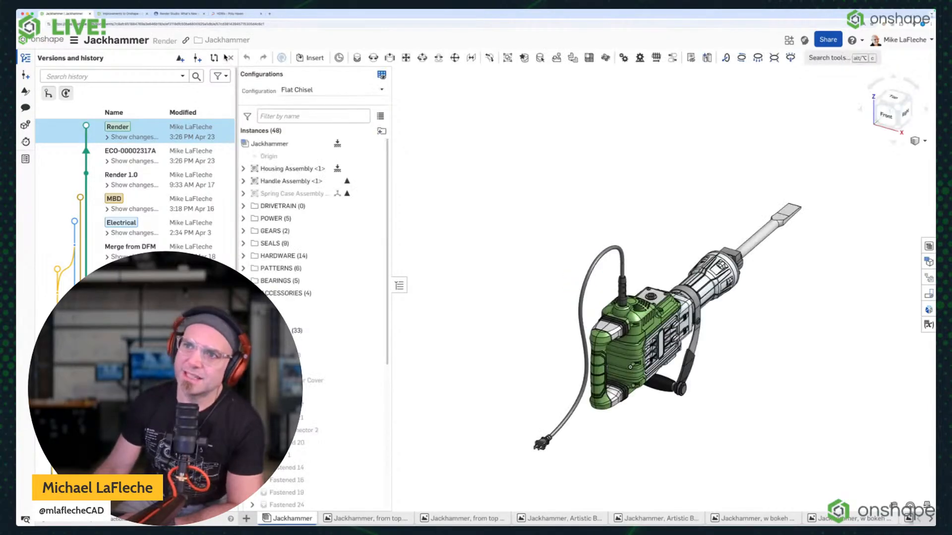
{"action": "left_click", "coordinate": [230, 58]}
Orient the jackhammer assembly to show the chisel and briefly bring up the assembly shortcut toolbar.
{"action": "right_click_drag", "start_coordinate": [450, 191], "coordinate": [442, 172]}
{"action": "scroll", "coordinate": [690, 399], "scroll_direction": "up", "scroll_amount": 4}
{"action": "middle_click_drag", "start_coordinate": [691, 400], "coordinate": [640, 277]}
{"action": "right_click_drag", "start_coordinate": [640, 277], "coordinate": [606, 295]}
{"action": "key", "text": "s"}
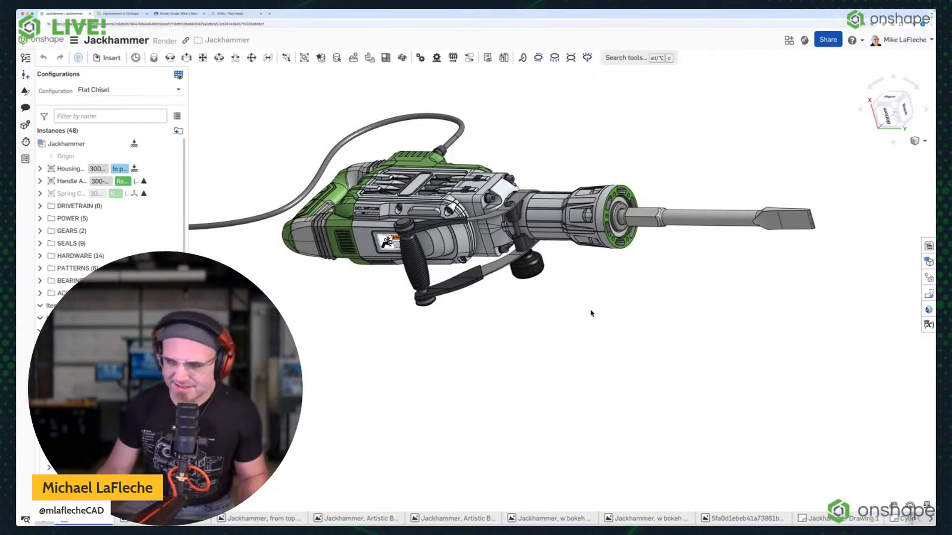
{"action": "key", "text": "s"}
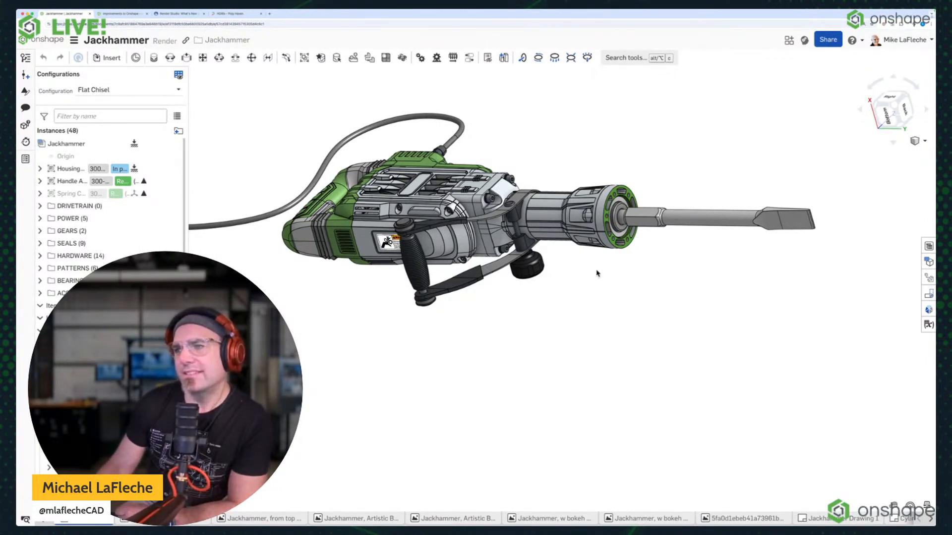
Section the jackhammer assembly through the chisel to examine its interior, and cancel the section view.
{"action": "right_click_drag", "start_coordinate": [597, 273], "coordinate": [601, 281]}
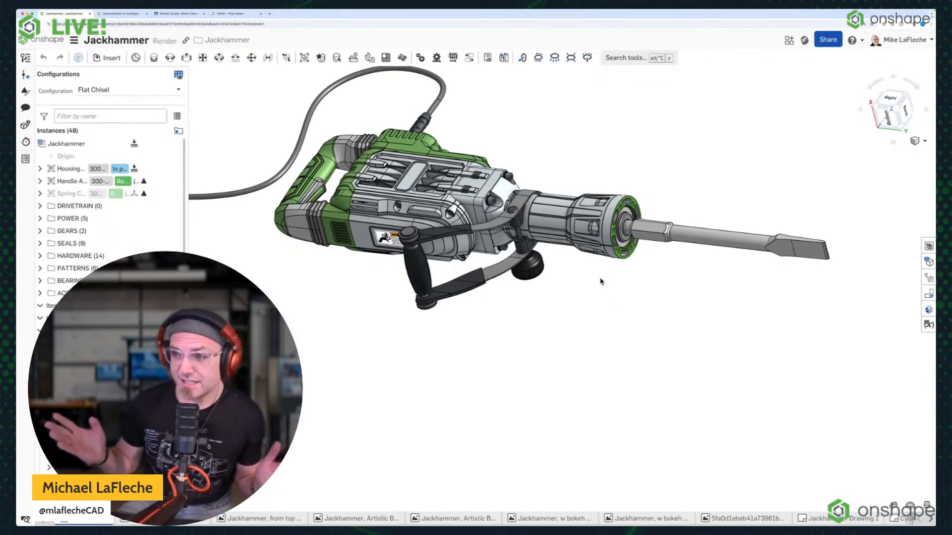
{"action": "key", "text": "shift+x"}
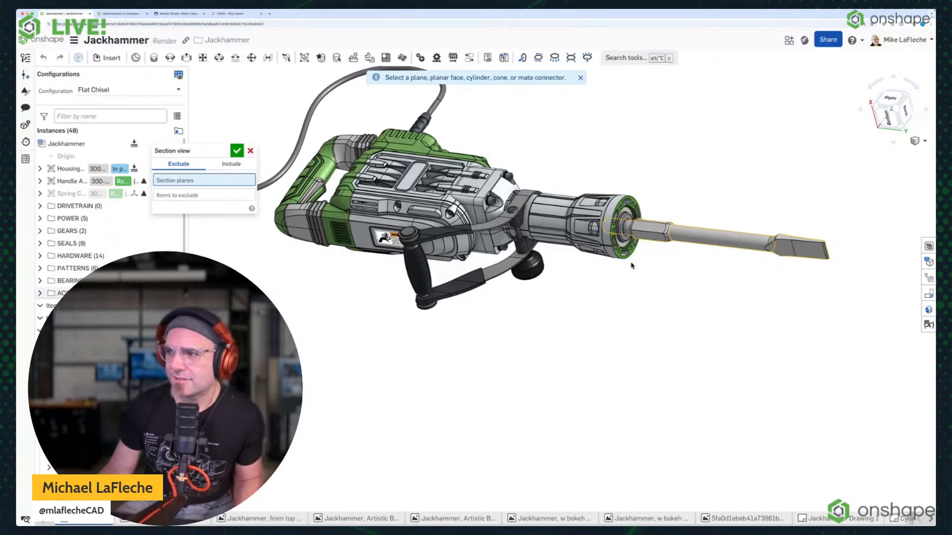
{"action": "left_click", "coordinate": [677, 238]}
{"action": "mouse_move", "coordinate": [660, 301]}
{"action": "right_mouse_down"}
{"action": "mouse_move", "coordinate": [673, 278]}
{"action": "mouse_move", "coordinate": [663, 296]}
{"action": "right_mouse_up"}
{"action": "scroll", "coordinate": [652, 282], "scroll_direction": "up", "scroll_amount": 3}
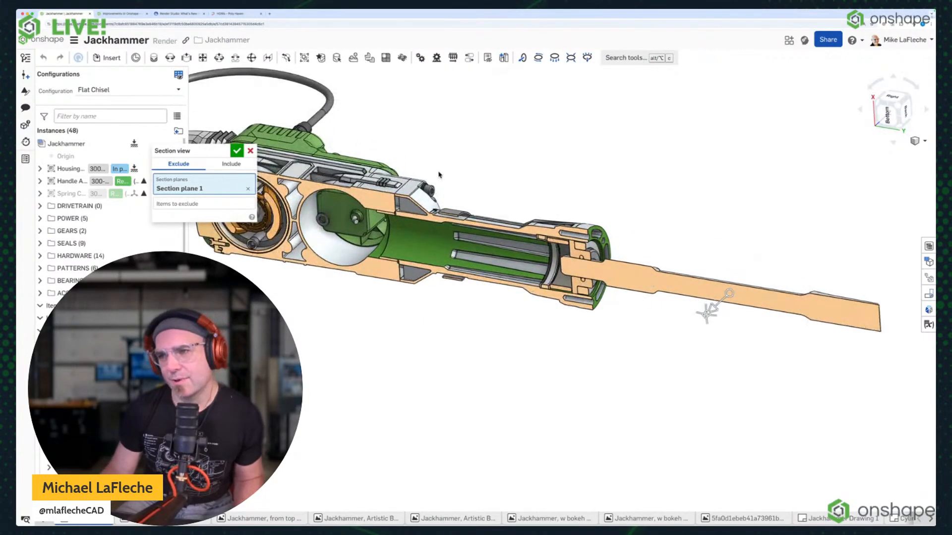
{"action": "left_click", "coordinate": [250, 152]}
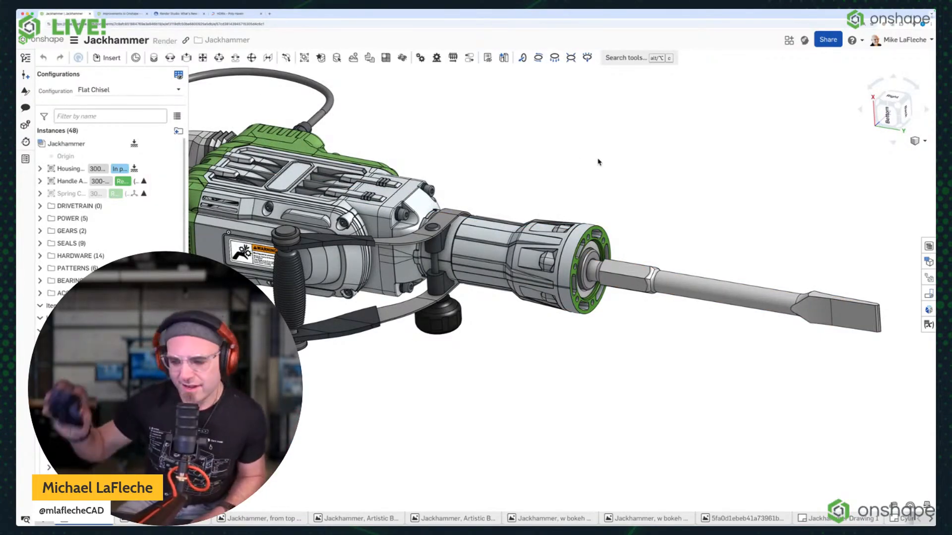
Bring up the assembly shortcut toolbar and open its customization preferences.
{"action": "scroll", "coordinate": [637, 143], "scroll_direction": "down", "scroll_amount": 2}
{"action": "key", "text": "s"}
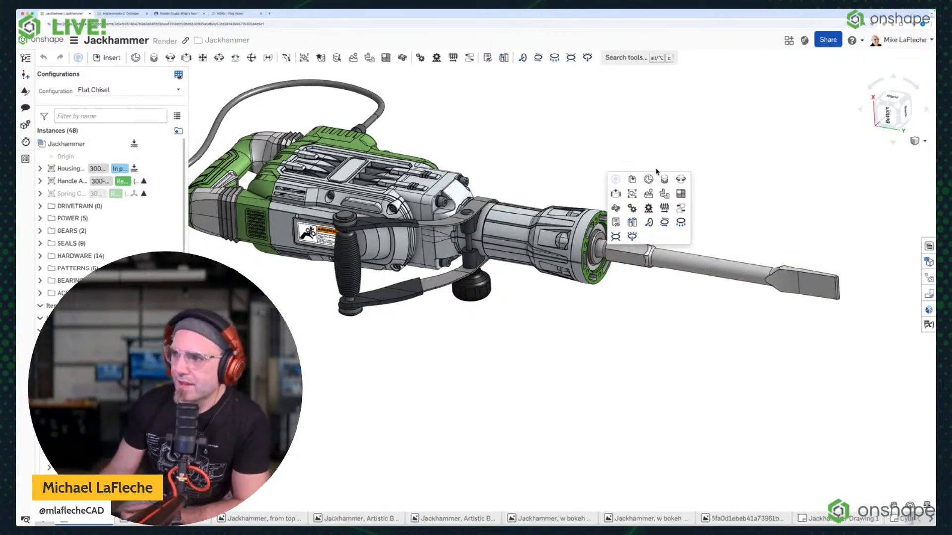
{"action": "right_click", "coordinate": [657, 242]}
{"action": "left_click", "coordinate": [660, 246]}
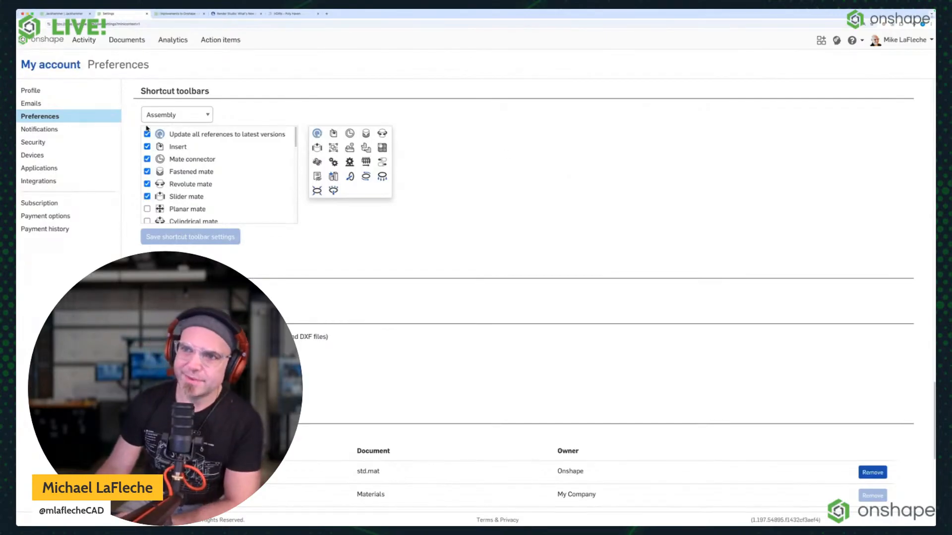
Examine the tools available for the Assembly shortcut toolbar, down to the General group.
{"action": "scroll", "coordinate": [205, 171], "scroll_direction": "down", "scroll_amount": 10}
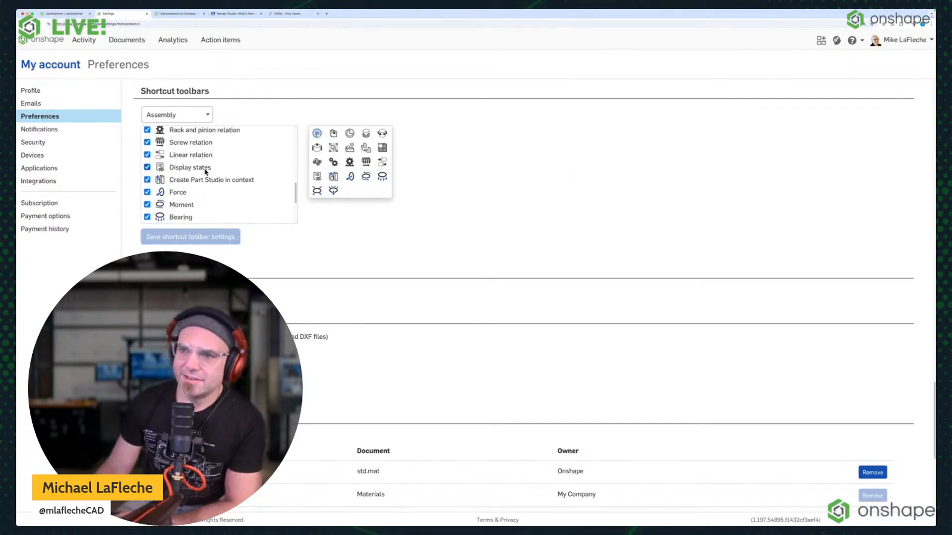
{"action": "scroll", "coordinate": [206, 173], "scroll_direction": "up", "scroll_amount": 5}
{"action": "scroll", "coordinate": [207, 174], "scroll_direction": "up", "scroll_amount": 5}
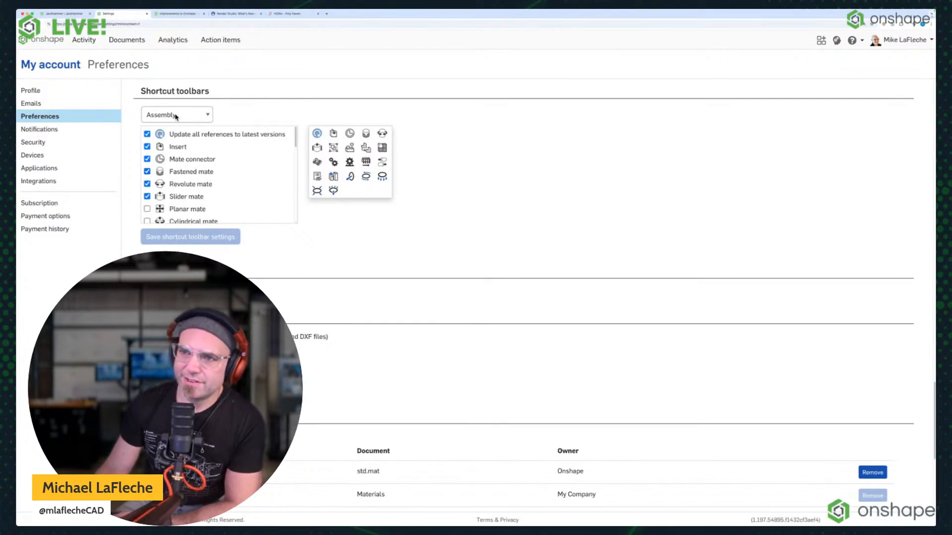
{"action": "scroll", "coordinate": [198, 163], "scroll_direction": "down", "scroll_amount": 10}
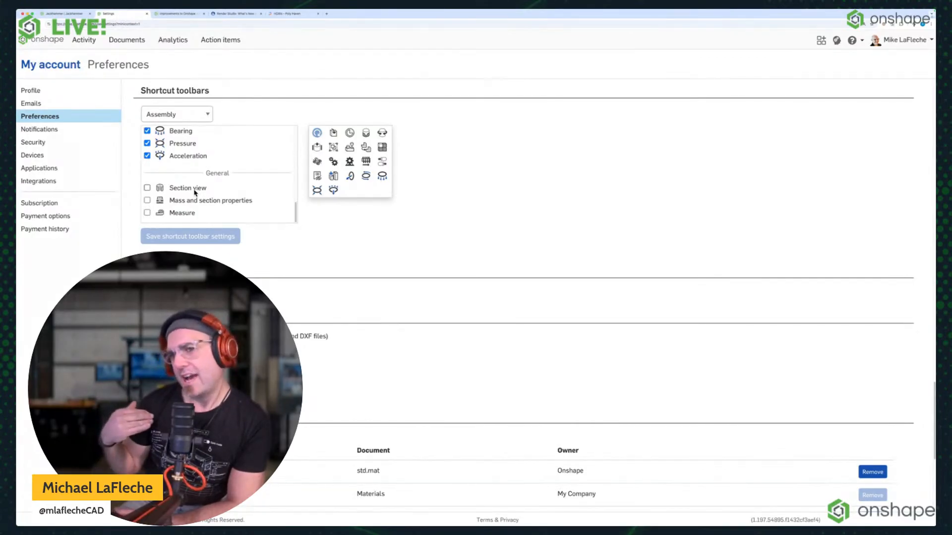
Examine the tools available for the Sketch, Part Studio and Drawing shortcut toolbars.
{"action": "left_click", "coordinate": [202, 111]}
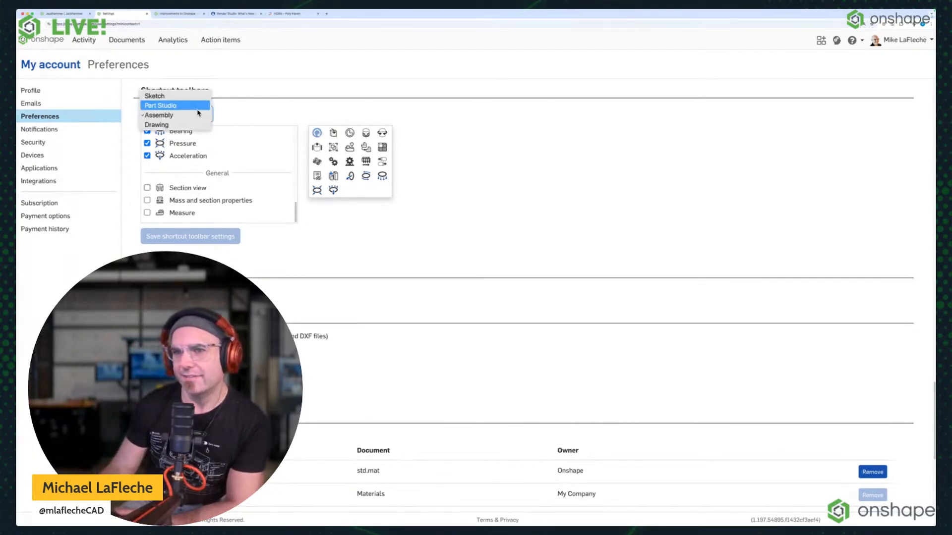
{"action": "left_click", "coordinate": [196, 95]}
{"action": "left_click", "coordinate": [190, 121]}
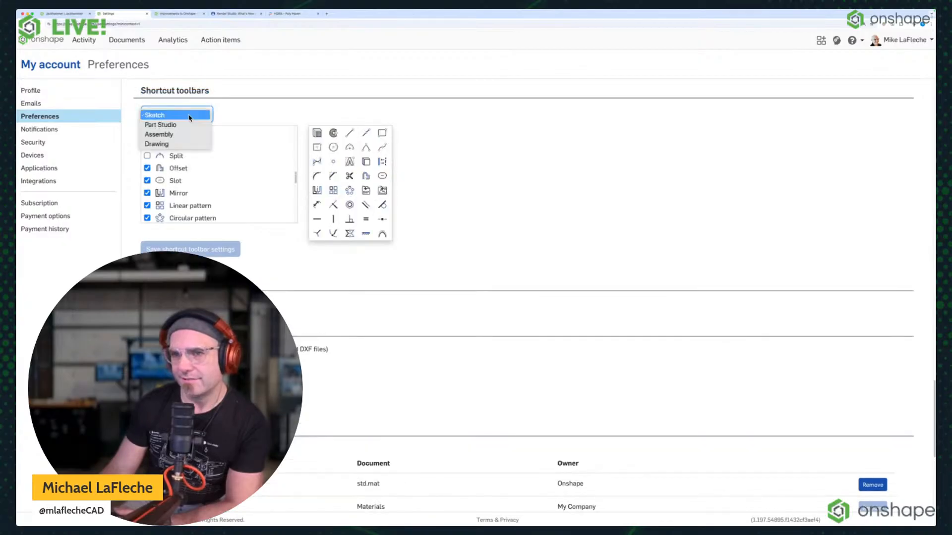
{"action": "left_click", "coordinate": [182, 124]}
{"action": "scroll", "coordinate": [208, 179], "scroll_direction": "up", "scroll_amount": 5}
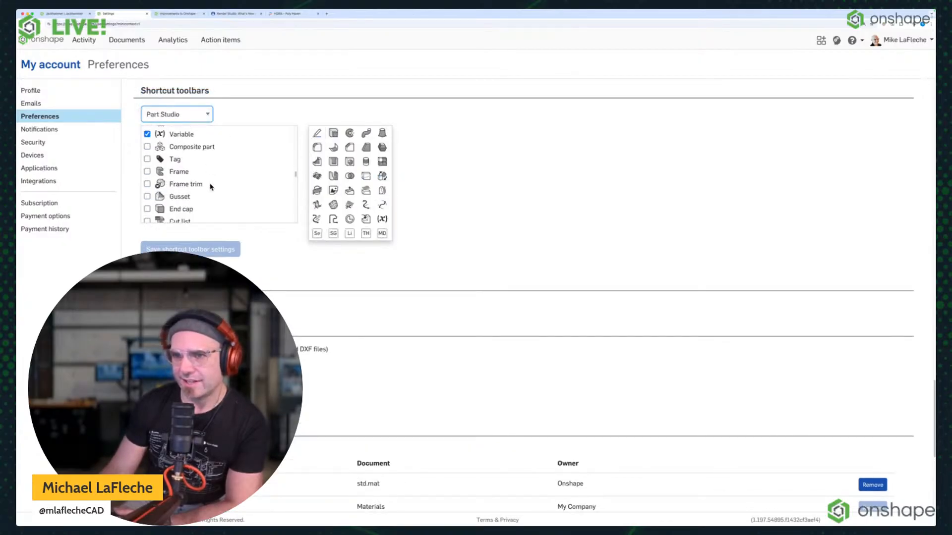
{"action": "scroll", "coordinate": [233, 189], "scroll_direction": "down", "scroll_amount": 6}
{"action": "scroll", "coordinate": [242, 193], "scroll_direction": "up", "scroll_amount": 8}
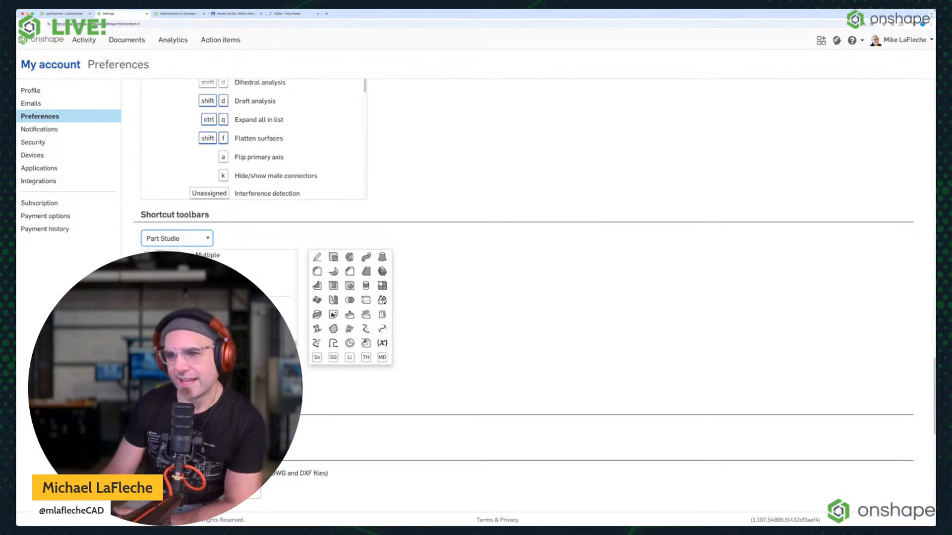
{"action": "left_click", "coordinate": [193, 244]}
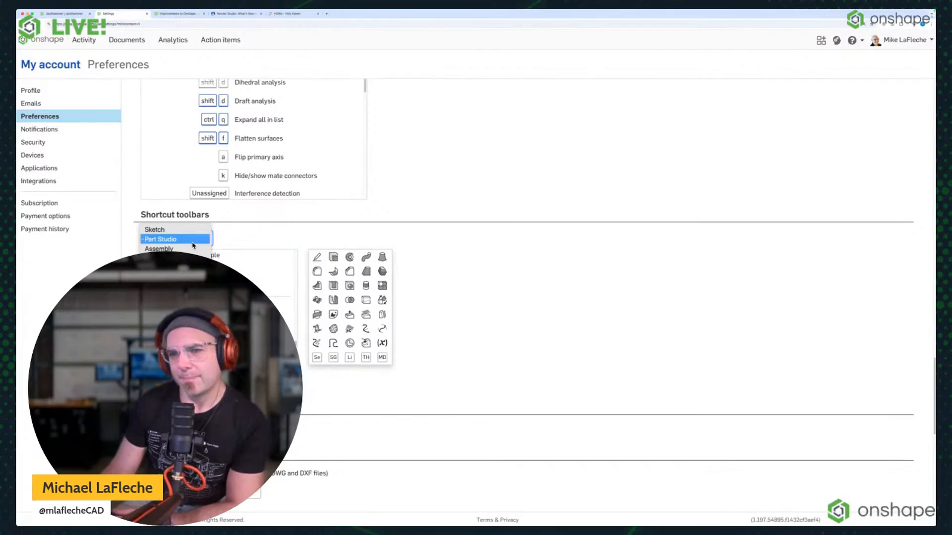
{"action": "left_click", "coordinate": [174, 258]}
{"action": "scroll", "coordinate": [233, 238], "scroll_direction": "down", "scroll_amount": 5}
{"action": "scroll", "coordinate": [230, 240], "scroll_direction": "up", "scroll_amount": 5}
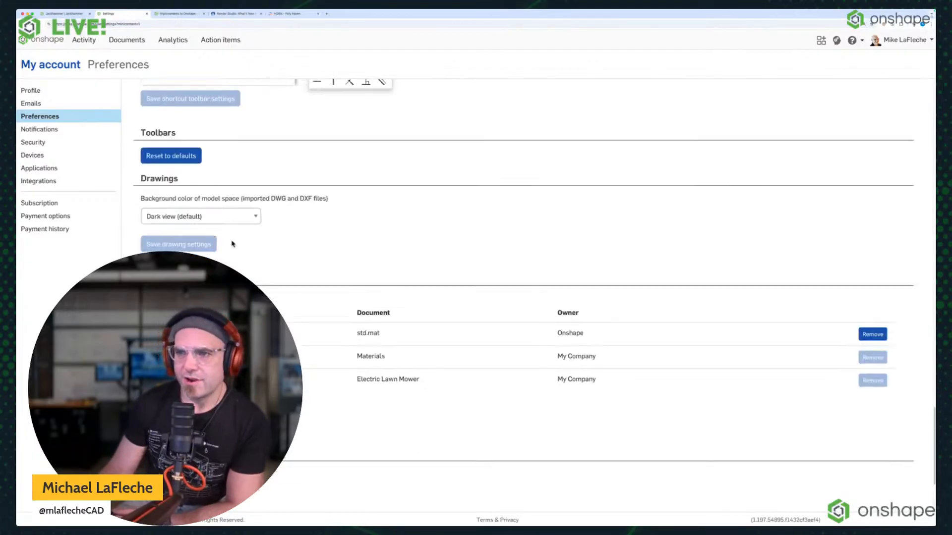
{"action": "scroll", "coordinate": [193, 243], "scroll_direction": "down", "scroll_amount": 5}
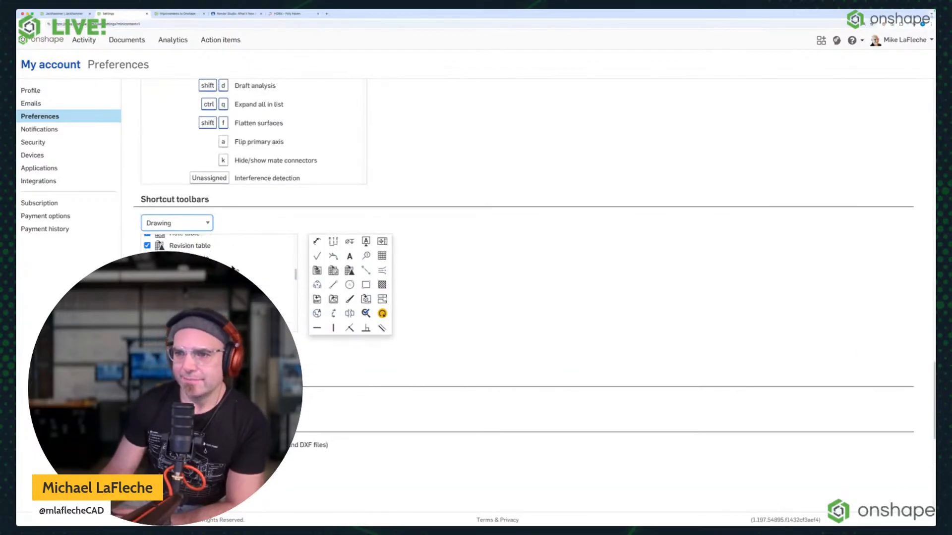
Add Section view, Mass and section properties, and Measure to the Assembly shortcut toolbar and save the settings.
{"action": "left_click", "coordinate": [177, 229]}
{"action": "left_click", "coordinate": [180, 215]}
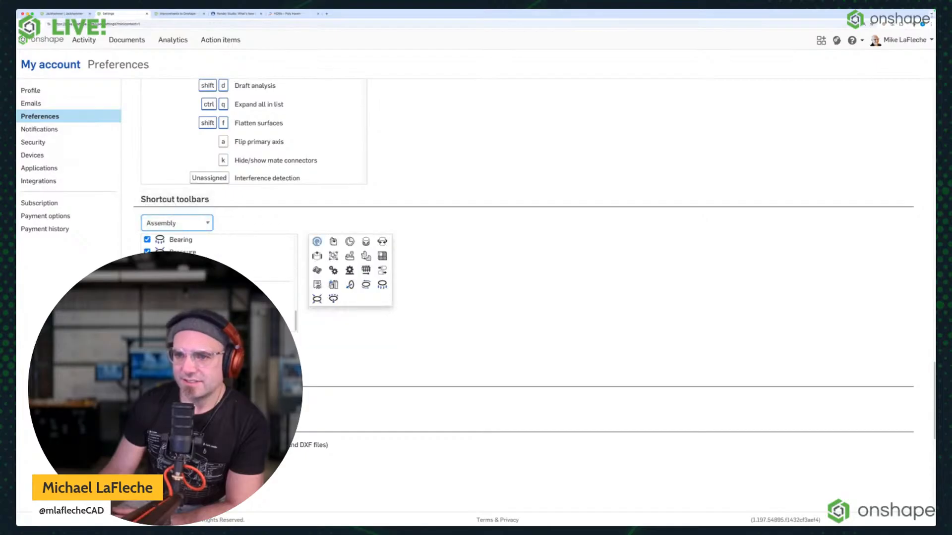
{"action": "left_click", "coordinate": [147, 292]}
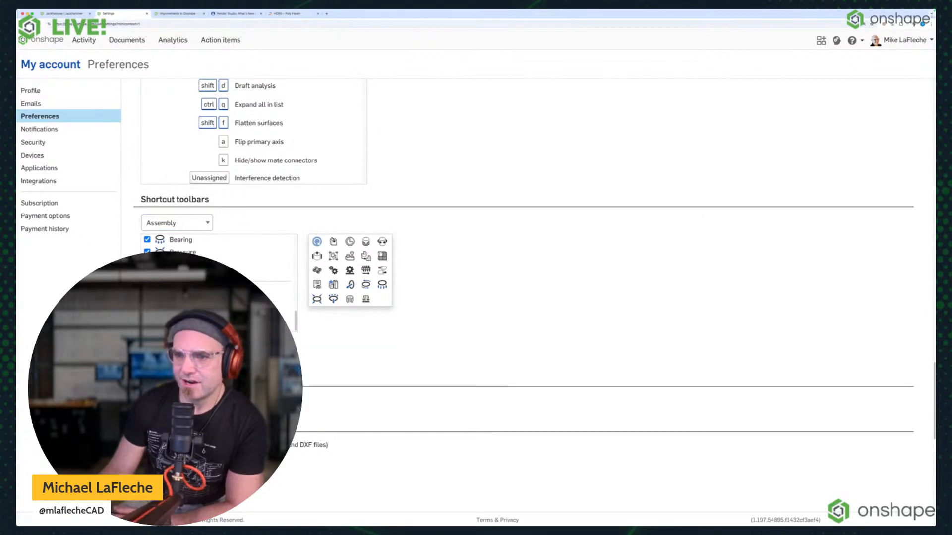
{"action": "scroll", "coordinate": [184, 226], "scroll_direction": "down", "scroll_amount": 2}
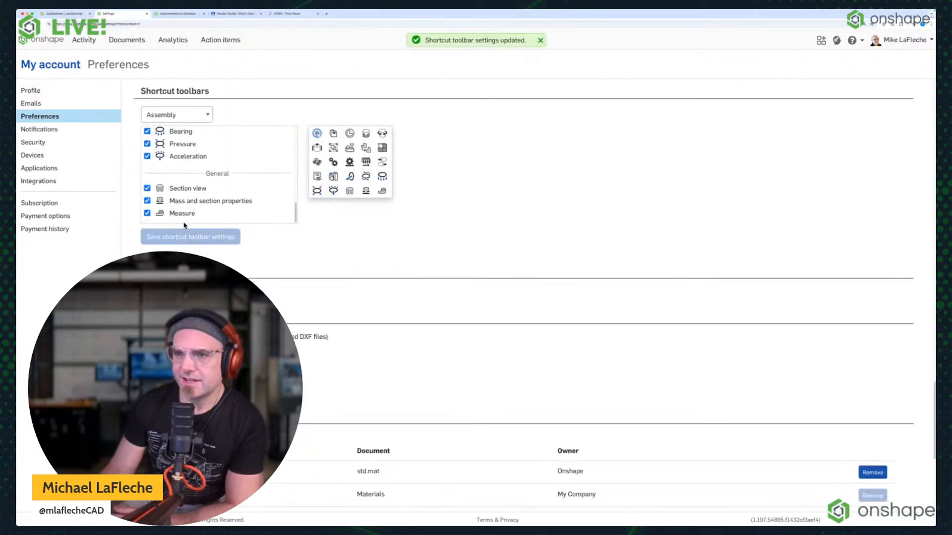
Add Section view, Mass and section properties, and Measure to the Part Studio shortcut toolbar and save the settings.
{"action": "left_click", "coordinate": [179, 114]}
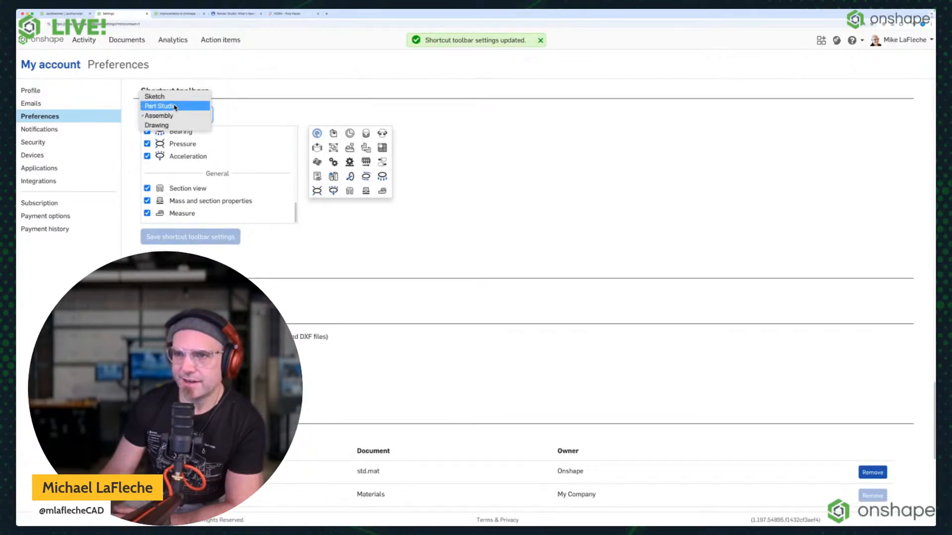
{"action": "left_click", "coordinate": [174, 106]}
{"action": "scroll", "coordinate": [178, 178], "scroll_direction": "down", "scroll_amount": 10}
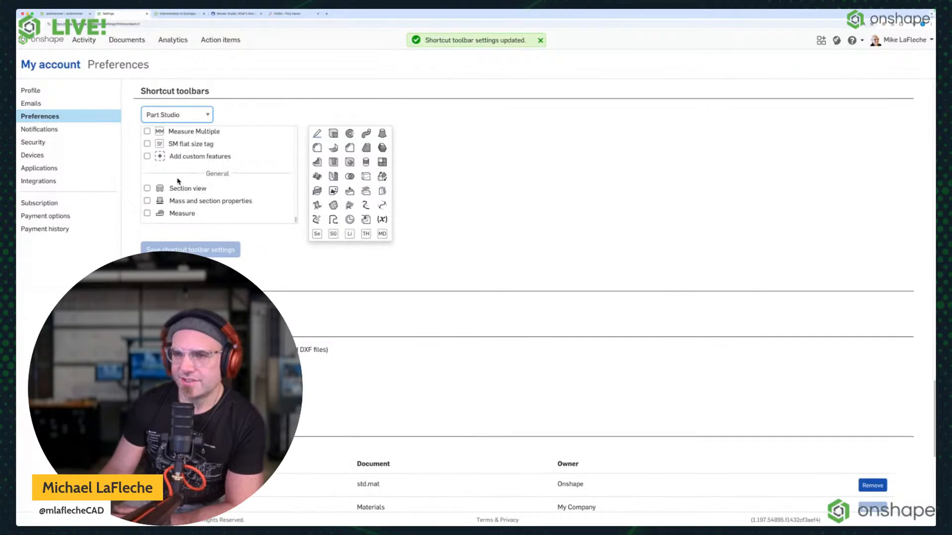
{"action": "left_click", "coordinate": [148, 201]}
{"action": "left_click", "coordinate": [147, 189]}
{"action": "left_click", "coordinate": [223, 262]}
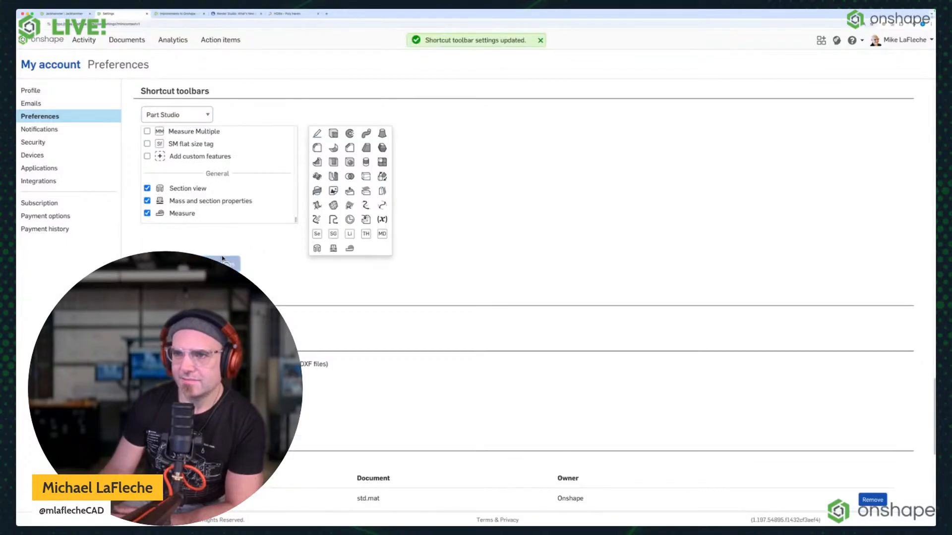
Return to the Jackhammer assembly and dismiss the shortcut toolbar left open there.
{"action": "left_click", "coordinate": [65, 13]}
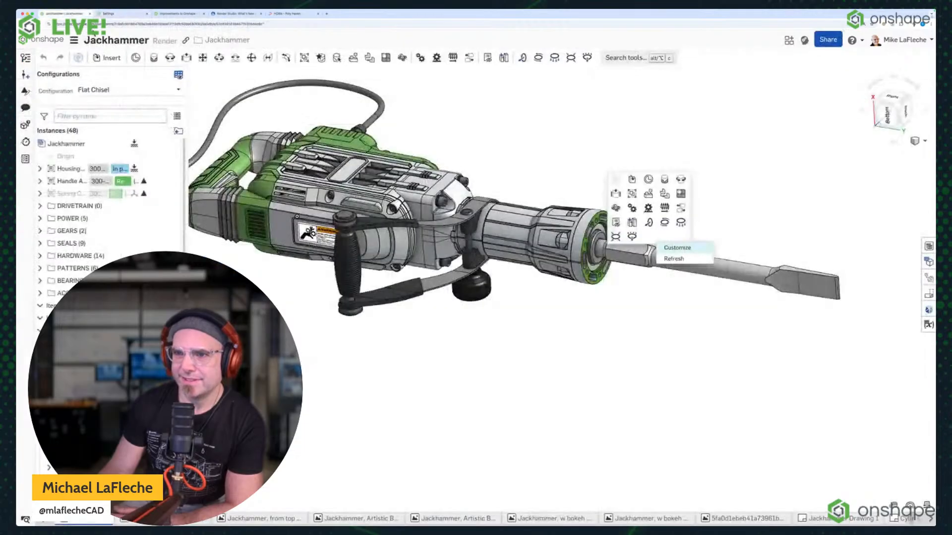
{"action": "right_click", "coordinate": [311, 365]}
{"action": "left_click", "coordinate": [630, 357]}
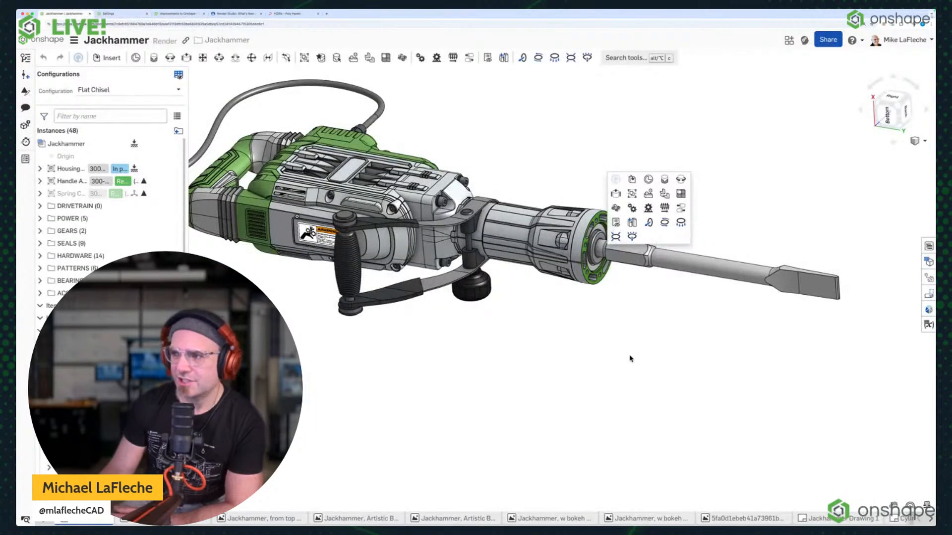
{"action": "right_click", "coordinate": [630, 356]}
{"action": "left_click", "coordinate": [539, 358]}
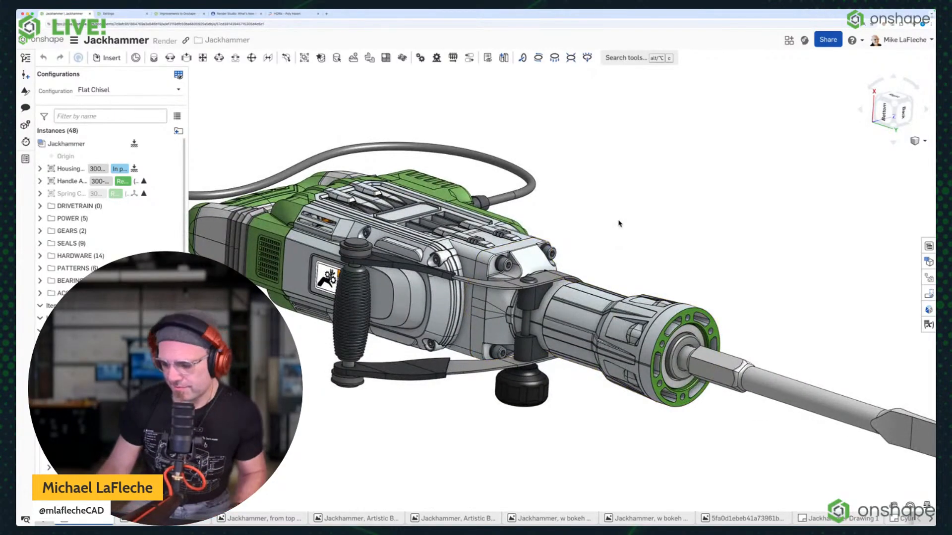
Section the jackhammer assembly lengthwise, excluding the Flat Chisel and the Rotor from the cut.
{"action": "key", "text": "s"}
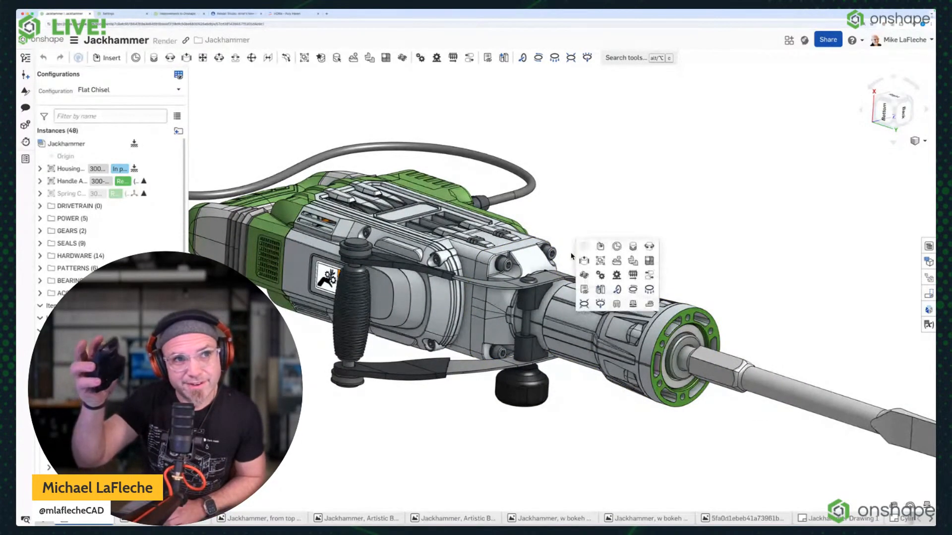
{"action": "left_click", "coordinate": [617, 304]}
{"action": "left_click", "coordinate": [568, 322]}
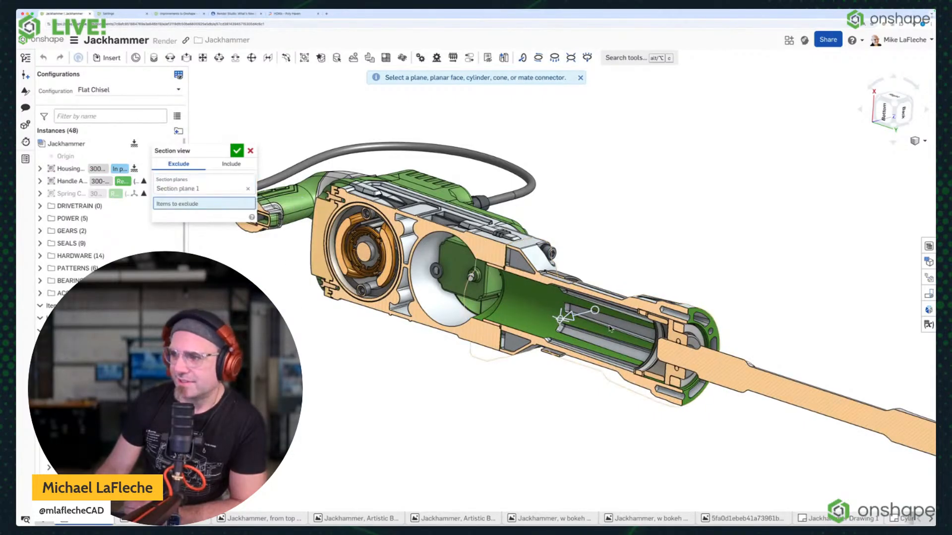
{"action": "left_click", "coordinate": [753, 369]}
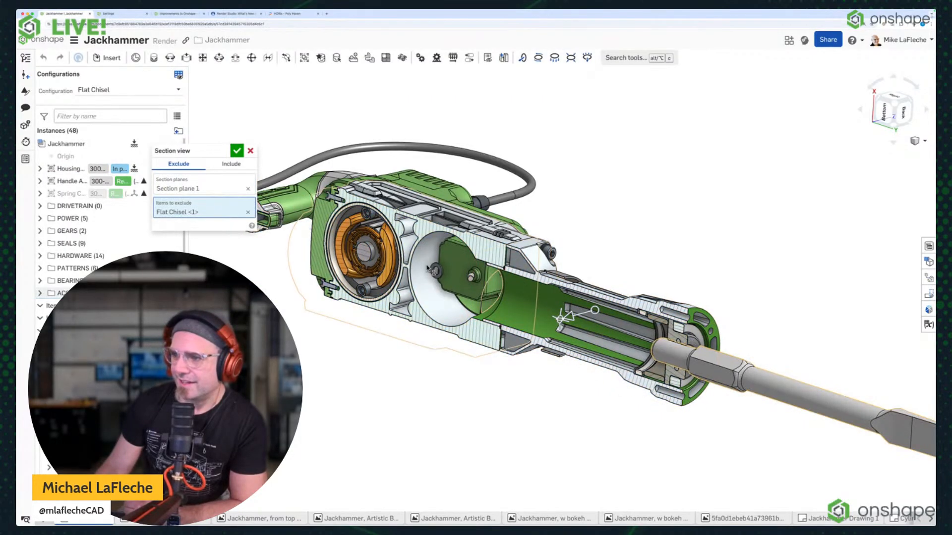
{"action": "right_click_drag", "start_coordinate": [492, 250], "coordinate": [386, 228]}
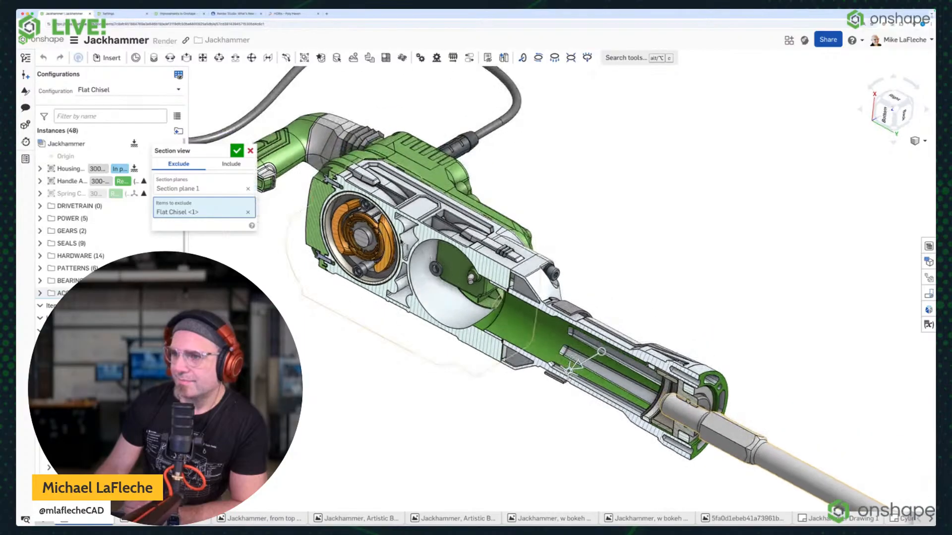
{"action": "left_click", "coordinate": [370, 225]}
{"action": "scroll", "coordinate": [370, 226], "scroll_direction": "up", "scroll_amount": 5}
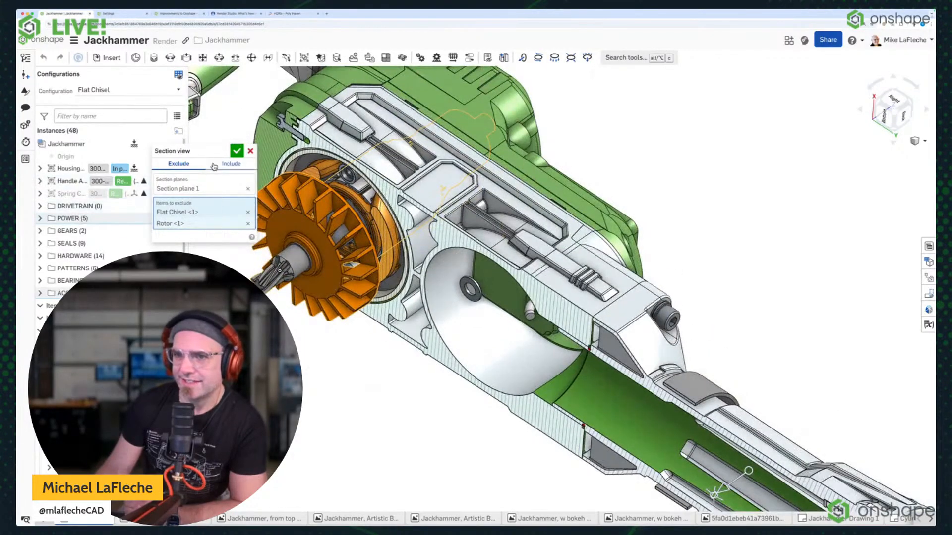
Exclude the POWER folder's Motor Assembly, Switch Assembly, Capacitance, Power Cord and Internal Wires from the section.
{"action": "left_click", "coordinate": [42, 208]}
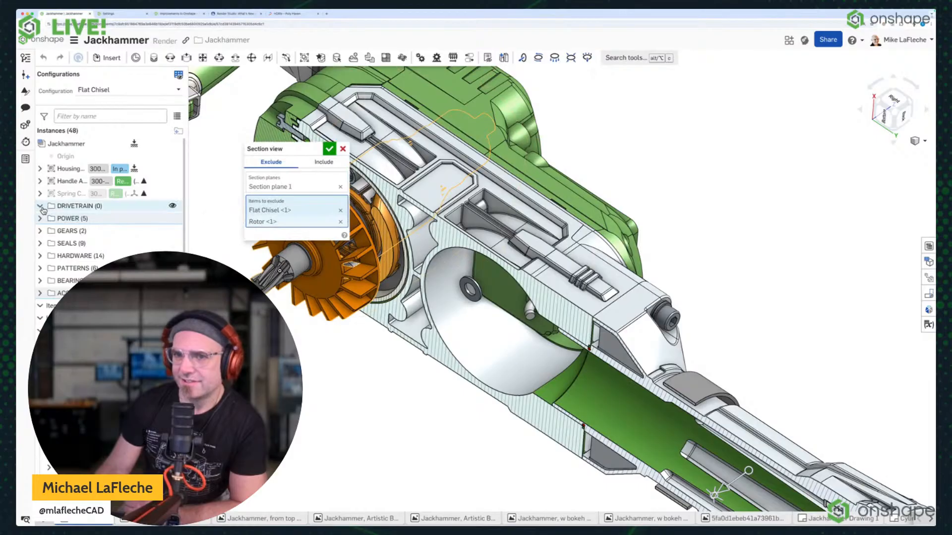
{"action": "left_click", "coordinate": [40, 218]}
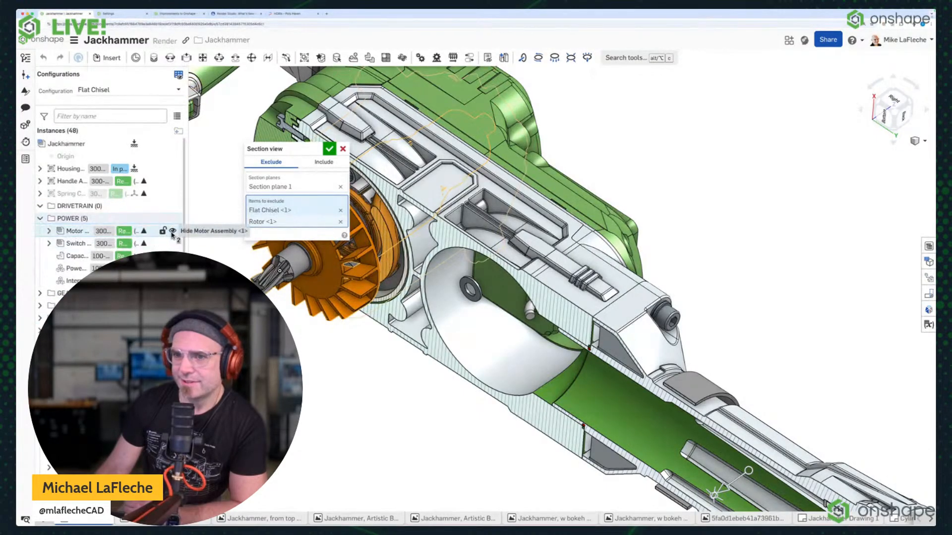
{"action": "left_click", "coordinate": [77, 232]}
{"action": "left_click", "coordinate": [76, 243]}
{"action": "left_click", "coordinate": [77, 256]}
{"action": "left_click", "coordinate": [74, 269]}
{"action": "left_click", "coordinate": [74, 282]}
{"action": "scroll", "coordinate": [258, 297], "scroll_direction": "down", "scroll_amount": 3}
Rotate the section plane about 90° so it cuts across the motor housing, and apply the section view.
{"action": "left_click", "coordinate": [287, 181]}
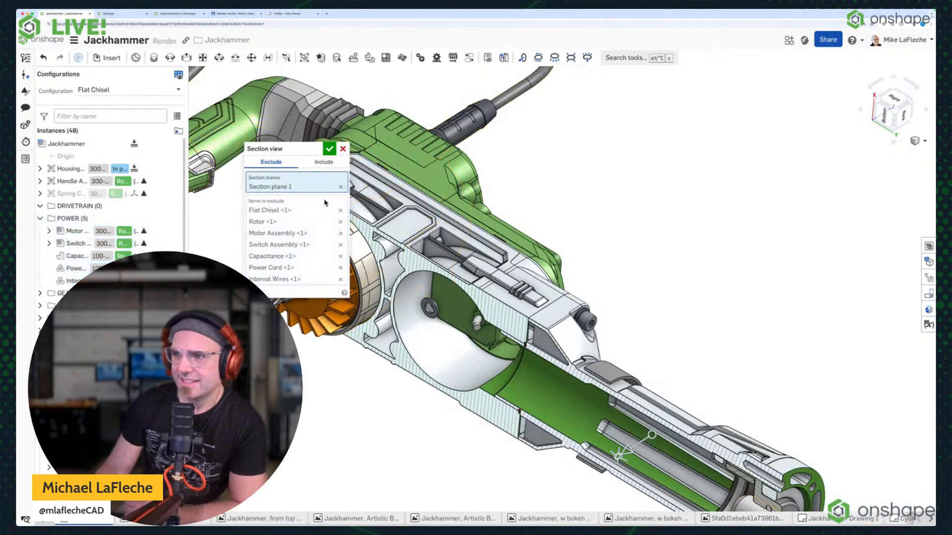
{"action": "left_click_drag", "start_coordinate": [652, 434], "coordinate": [662, 395]}
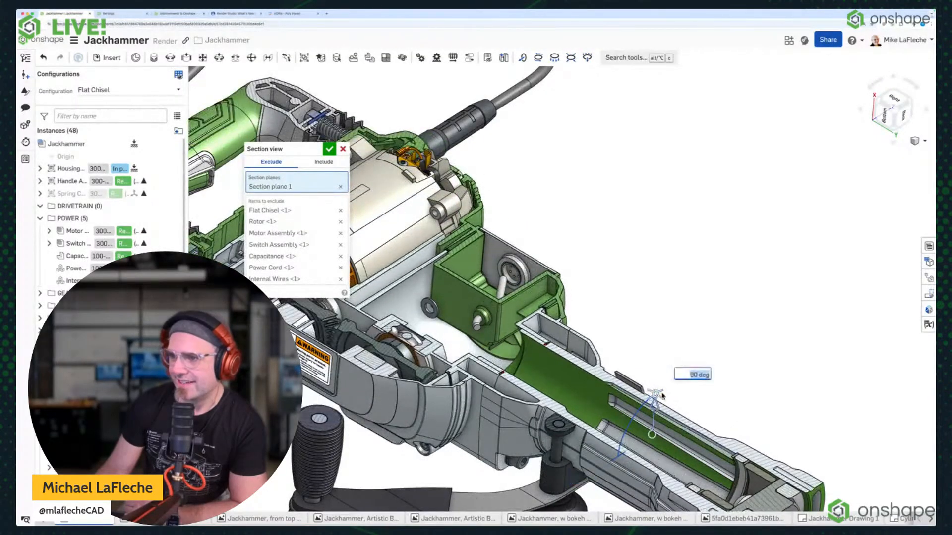
{"action": "right_click_drag", "start_coordinate": [664, 326], "coordinate": [454, 147]}
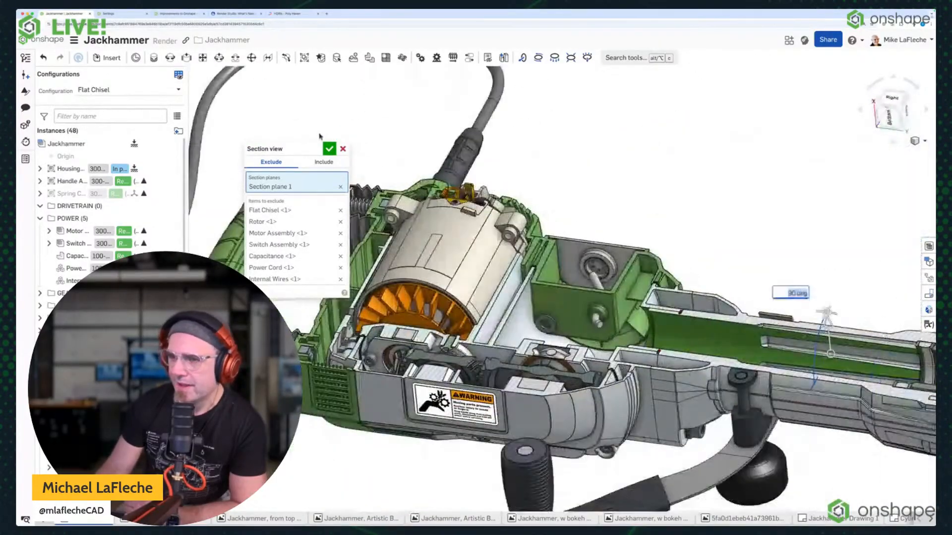
{"action": "left_click", "coordinate": [330, 149]}
Inspect the sectioned motor and drivetrain up close, and turn off the section view.
{"action": "scroll", "coordinate": [414, 169], "scroll_direction": "down", "scroll_amount": 3}
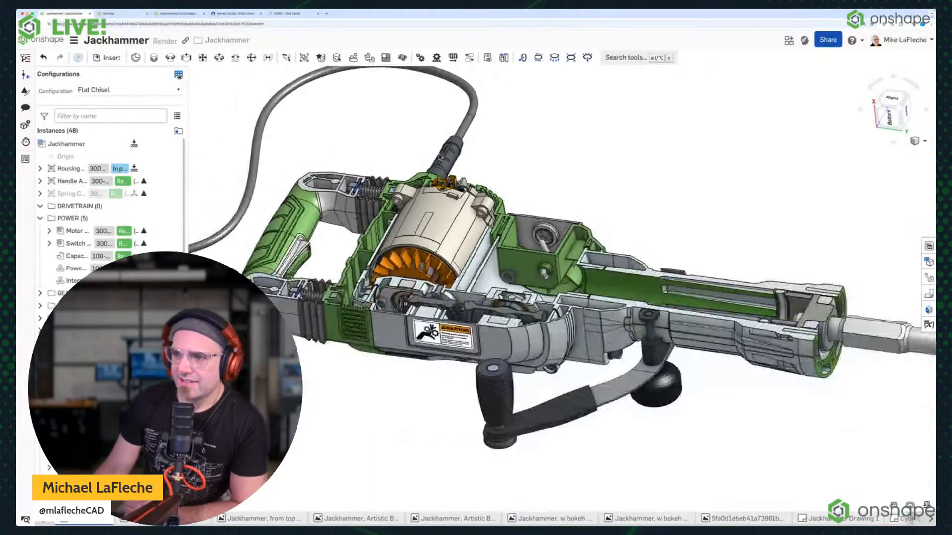
{"action": "scroll", "coordinate": [453, 248], "scroll_direction": "up", "scroll_amount": 5}
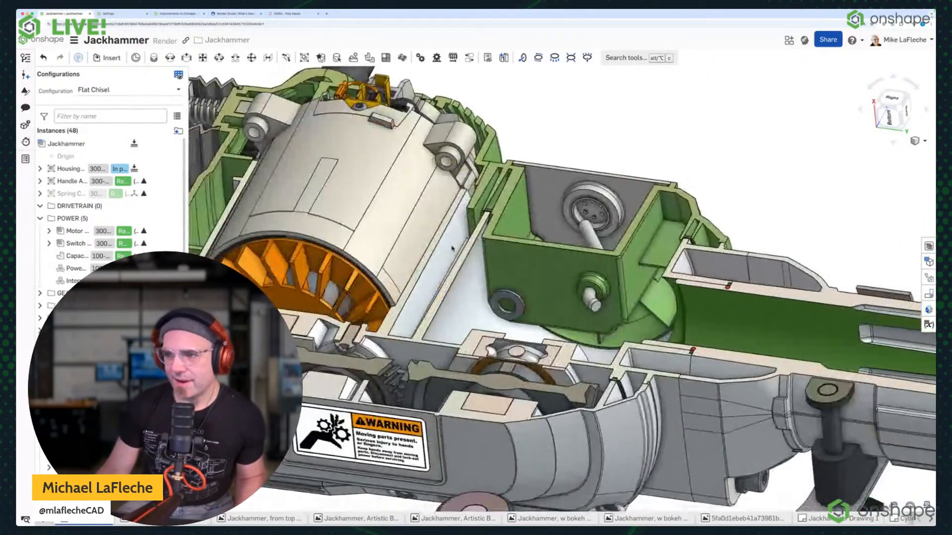
{"action": "middle_click_drag", "start_coordinate": [452, 248], "coordinate": [577, 270]}
{"action": "key", "text": "s"}
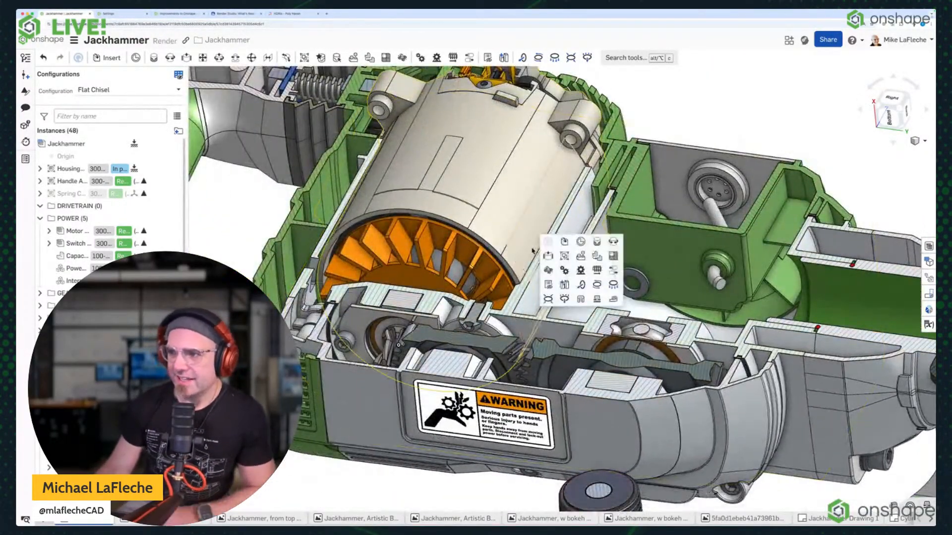
{"action": "left_click", "coordinate": [579, 299]}
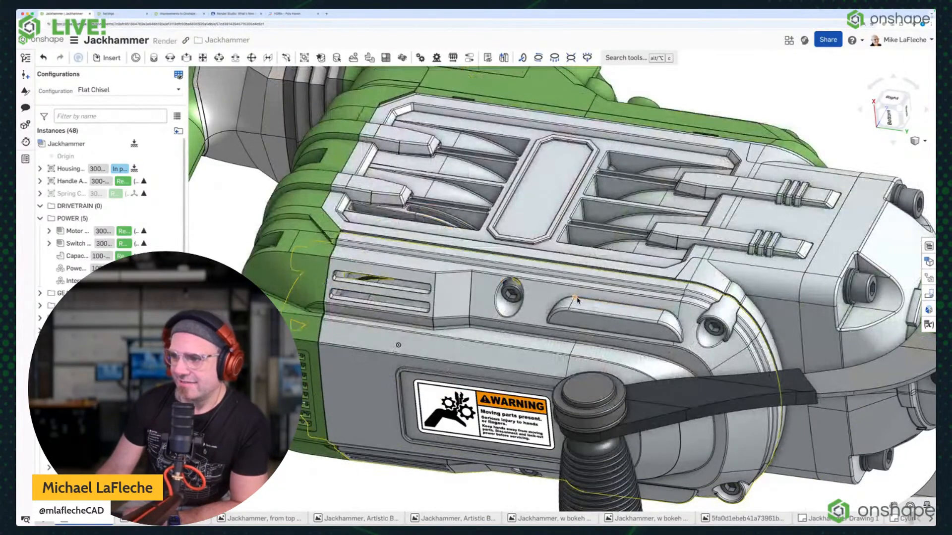
Turn the jackhammer's section view back on using Section plane 1 and its existing exclusions.
{"action": "key", "text": "s"}
{"action": "left_click", "coordinate": [622, 350]}
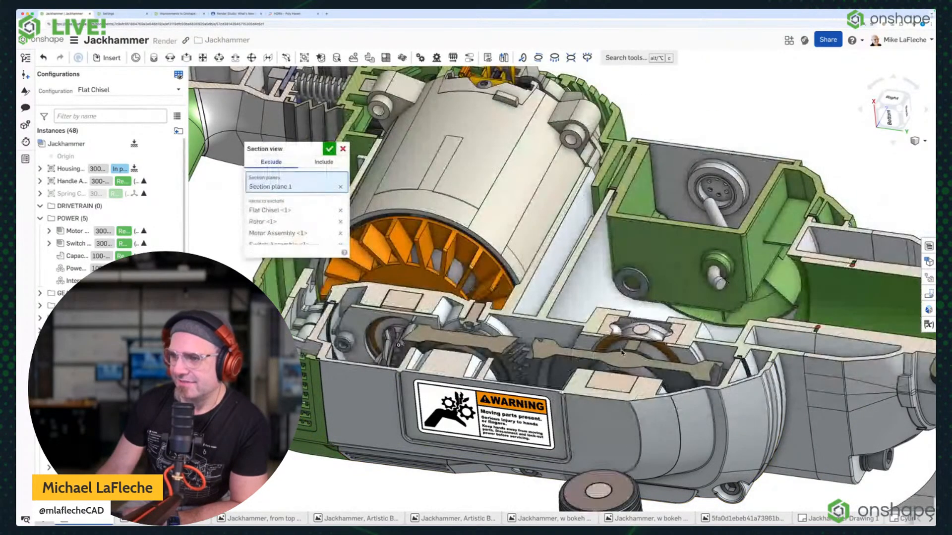
{"action": "left_click", "coordinate": [331, 149]}
Start the measurement tool on the sectioned jackhammer and examine the motor and gear train from several angles.
{"action": "key", "text": "s"}
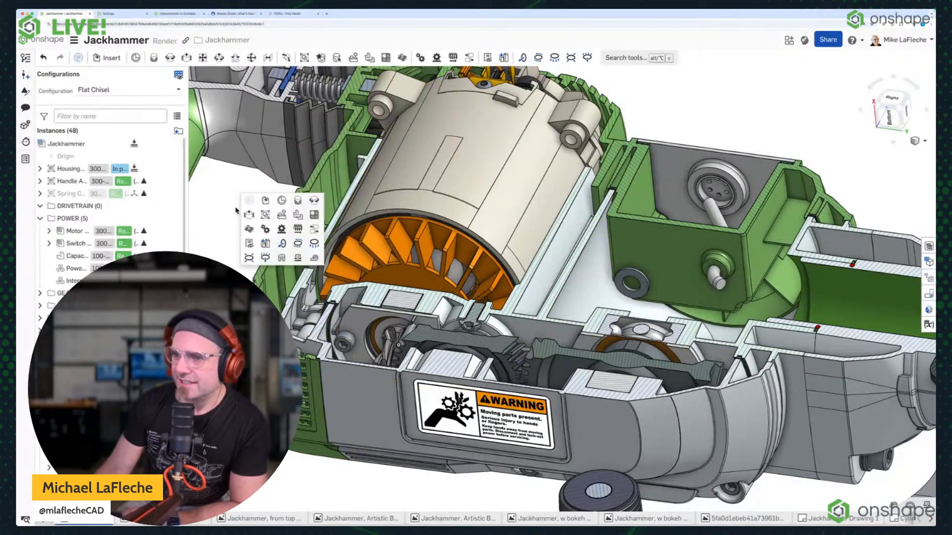
{"action": "left_click", "coordinate": [314, 257]}
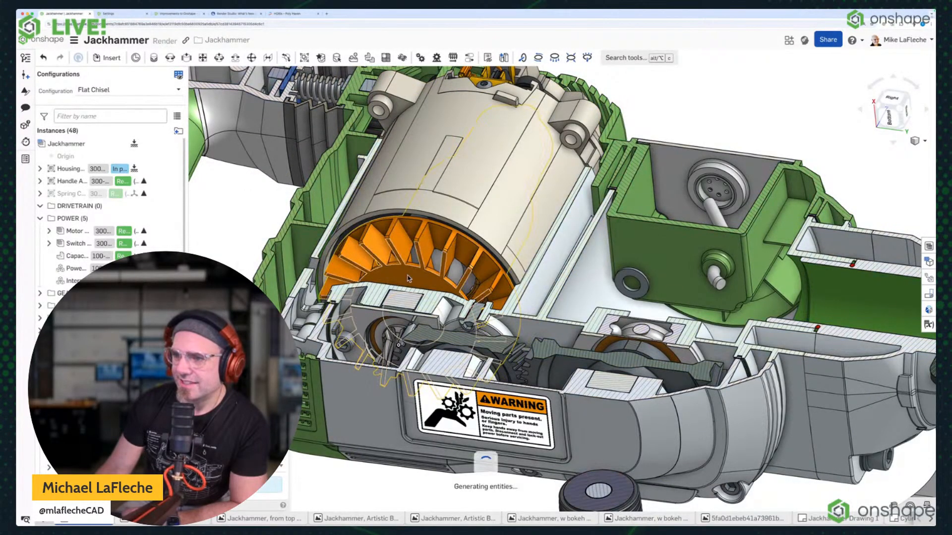
{"action": "right_click_drag", "start_coordinate": [423, 277], "coordinate": [348, 390]}
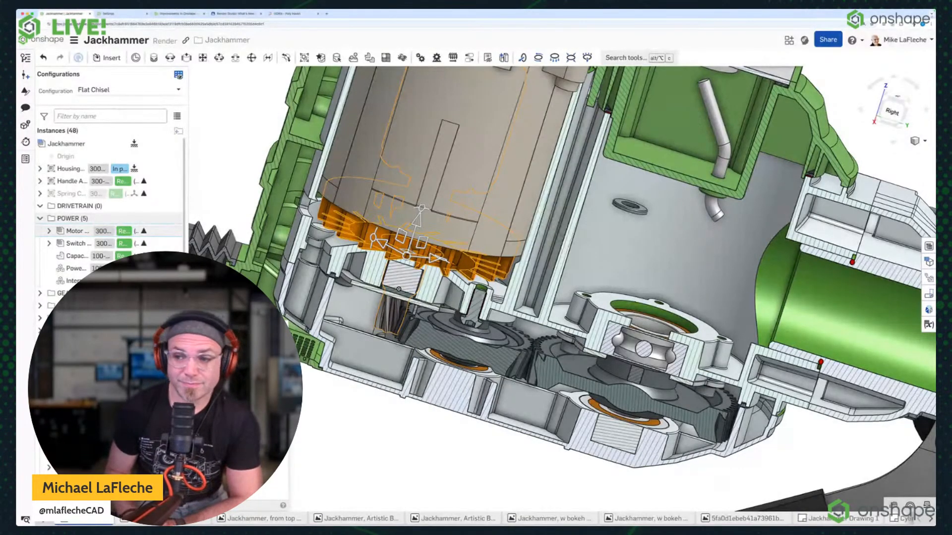
{"action": "scroll", "coordinate": [454, 282], "scroll_direction": "down", "scroll_amount": 5}
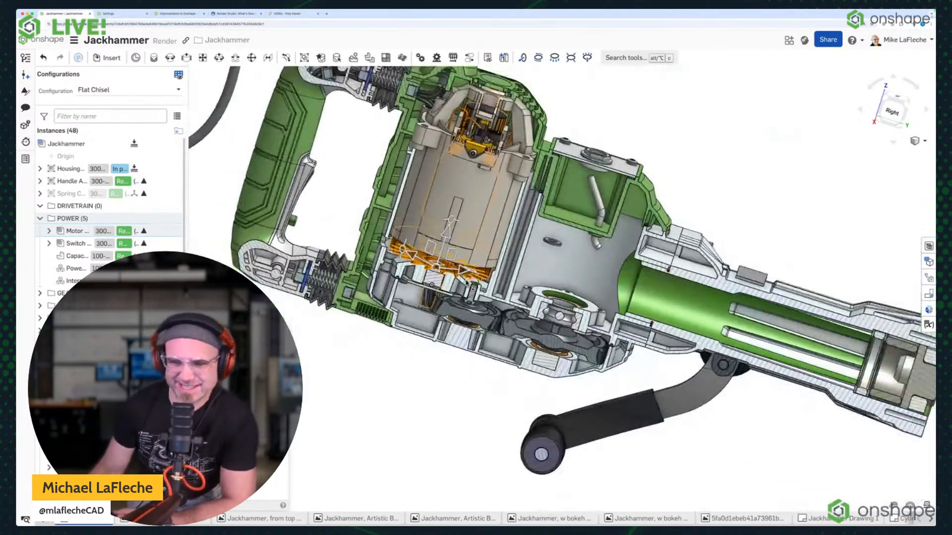
{"action": "scroll", "coordinate": [467, 283], "scroll_direction": "down", "scroll_amount": 2}
{"action": "right_click_drag", "start_coordinate": [495, 393], "coordinate": [427, 303]}
{"action": "left_click", "coordinate": [328, 323]}
{"action": "middle_click_drag", "start_coordinate": [655, 148], "coordinate": [600, 215]}
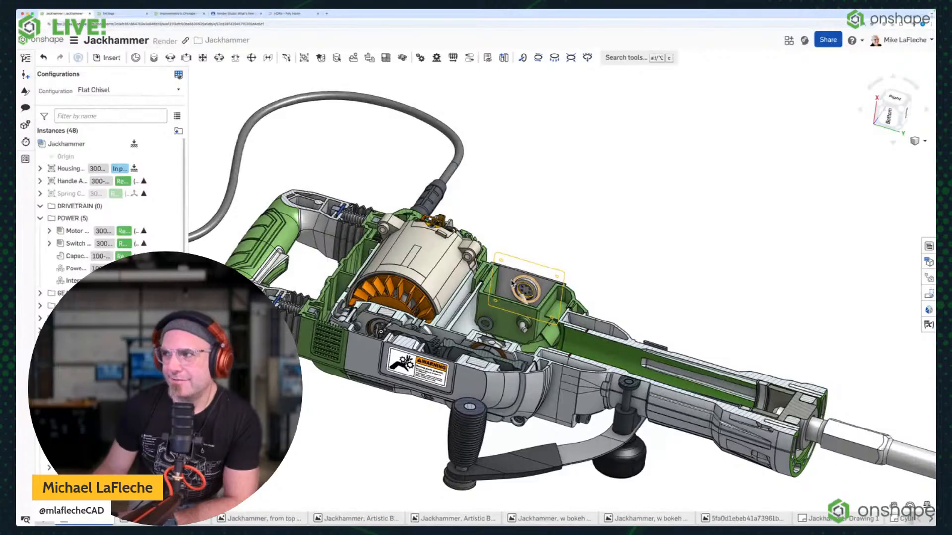
{"action": "right_click", "coordinate": [619, 142]}
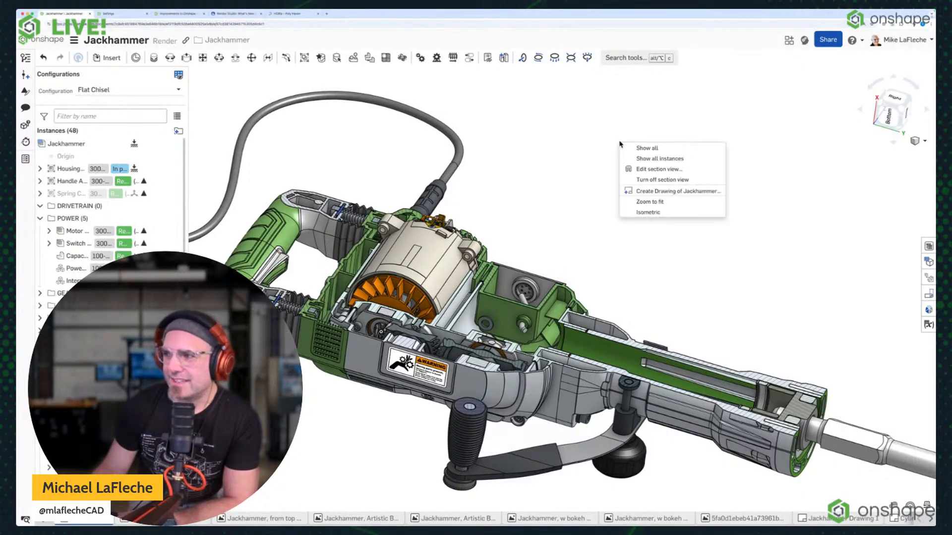
{"action": "left_click", "coordinate": [522, 168]}
{"action": "key", "text": "s"}
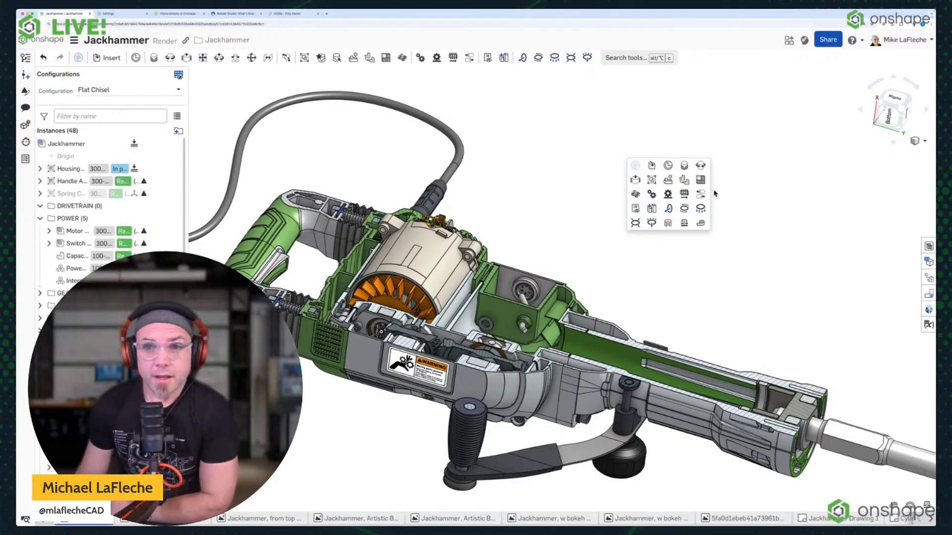
{"action": "left_click", "coordinate": [755, 177]}
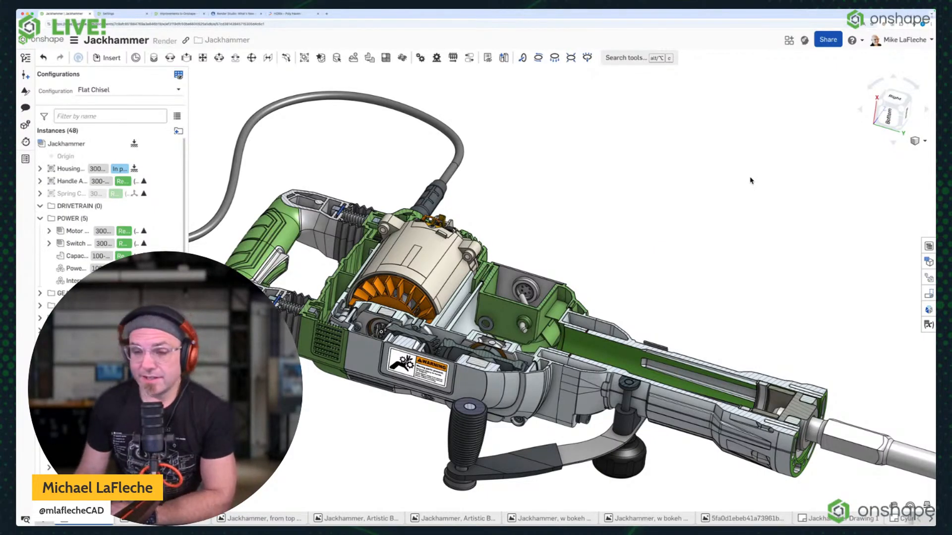
Return to the improvements post and review the scene list improvements under Render Studio Improvements.
{"action": "left_click", "coordinate": [164, 18]}
{"action": "scroll", "coordinate": [291, 184], "scroll_direction": "down", "scroll_amount": 7}
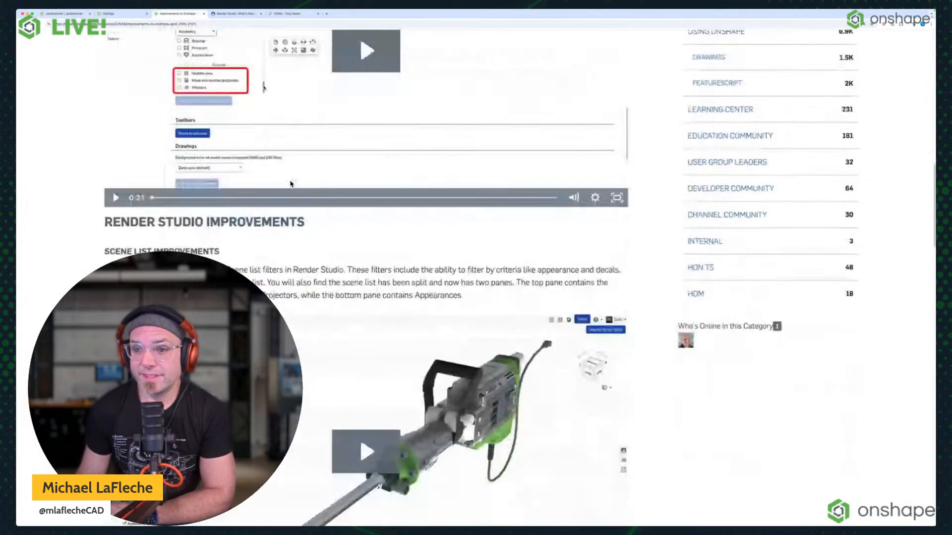
{"action": "scroll", "coordinate": [291, 184], "scroll_direction": "down", "scroll_amount": 1}
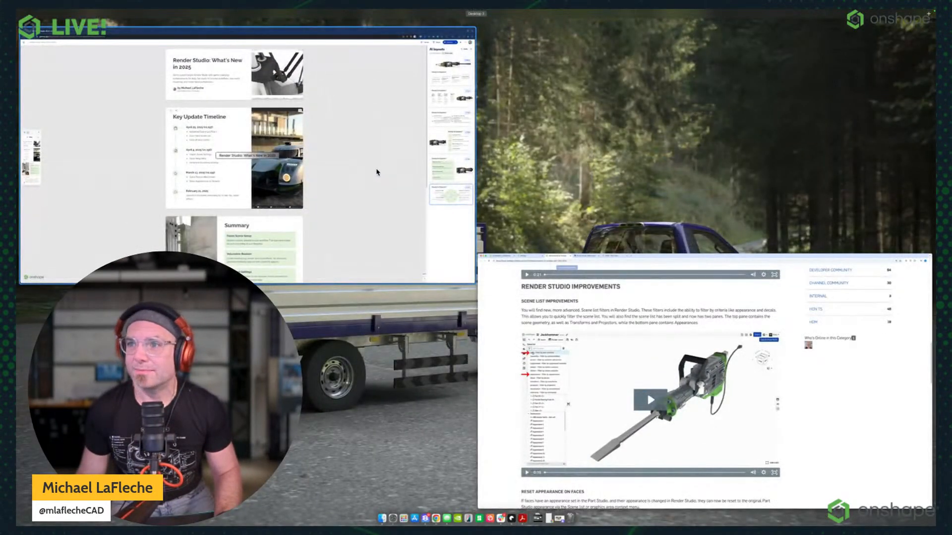
Switch to the Render Studio: What's New in 2025 deck, present it full screen, and advance to the Key Update Timeline slide.
{"action": "left_click", "coordinate": [376, 172]}
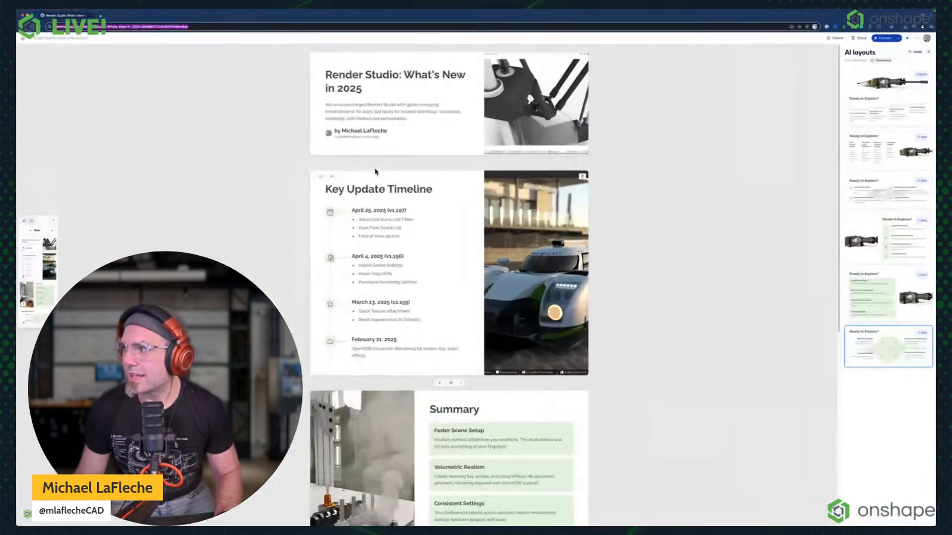
{"action": "left_click", "coordinate": [886, 39]}
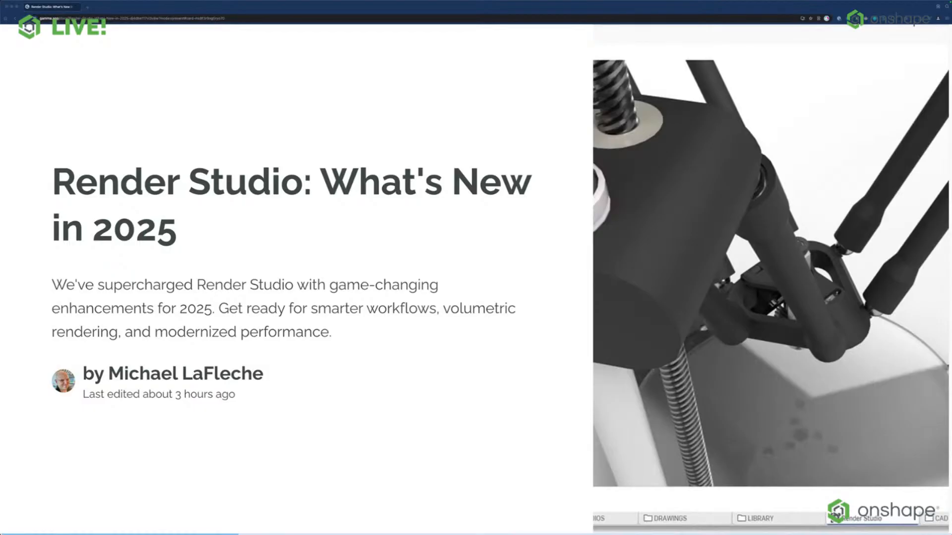
{"action": "left_click", "coordinate": [17, 6]}
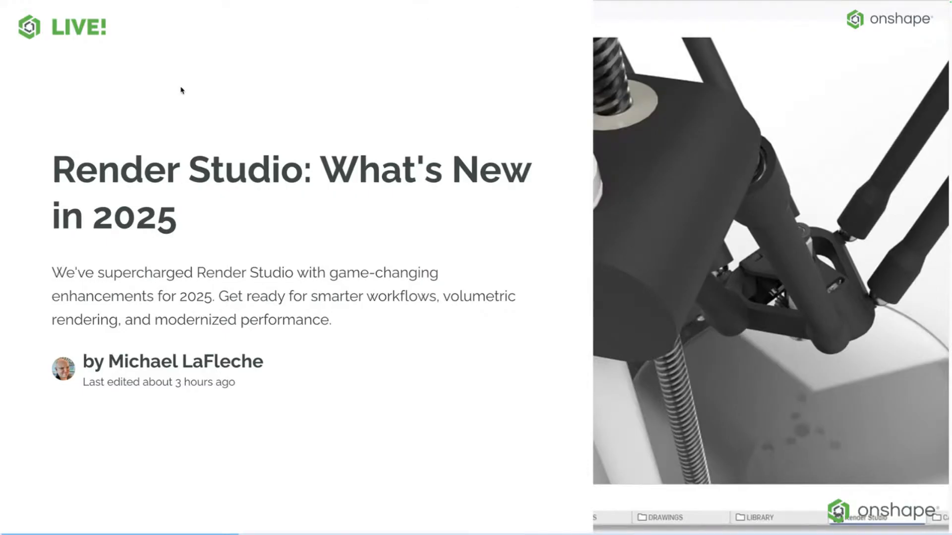
{"action": "key", "text": "Right"}
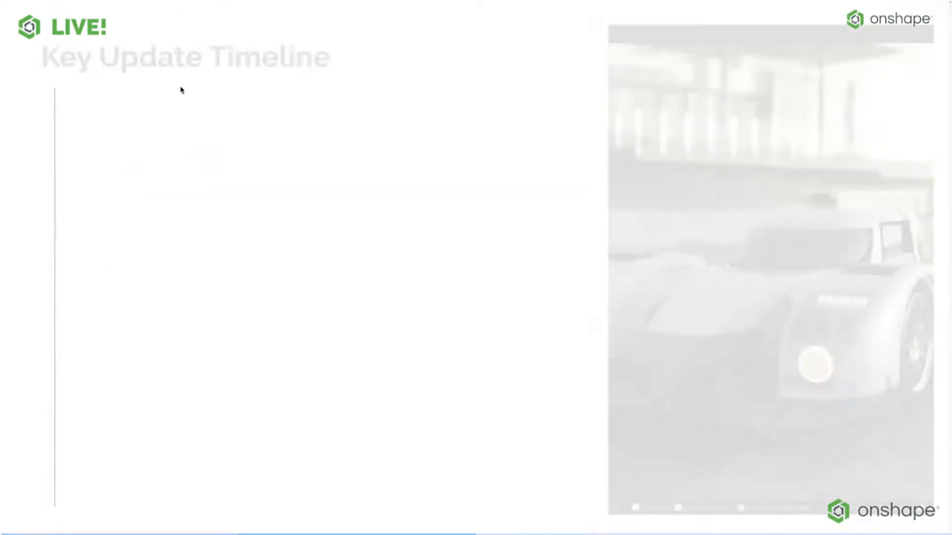
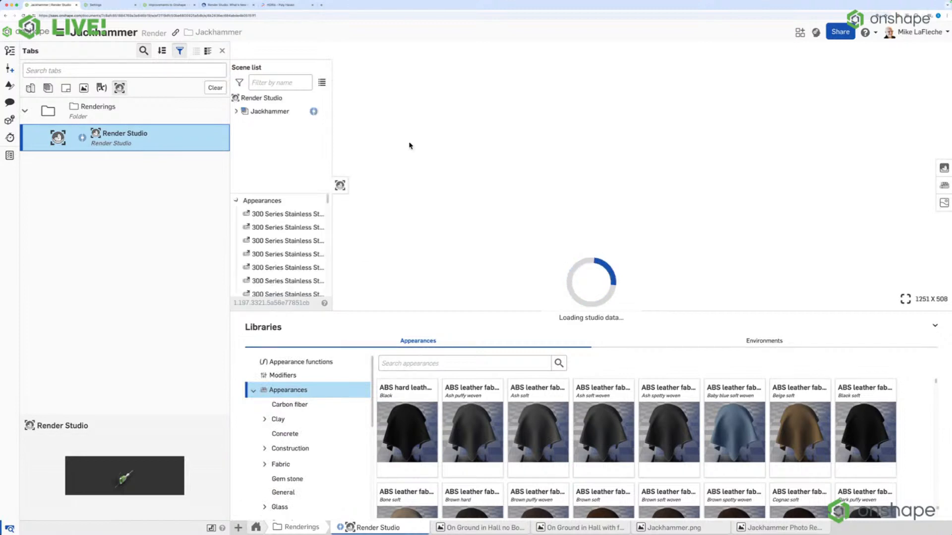
Rename the existing Render Studio in the Renderings folder as Render Studio Top Level.
{"action": "right_click", "coordinate": [187, 144]}
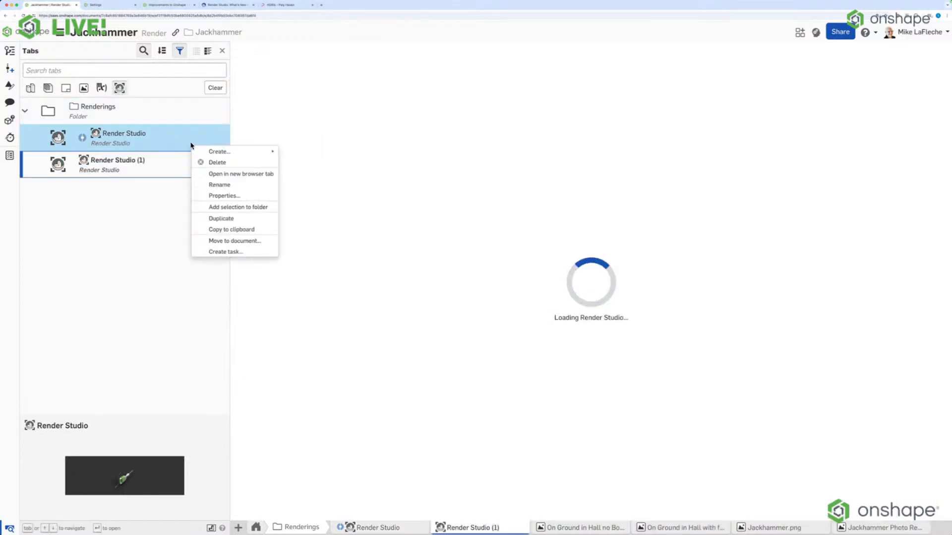
{"action": "left_click", "coordinate": [220, 187]}
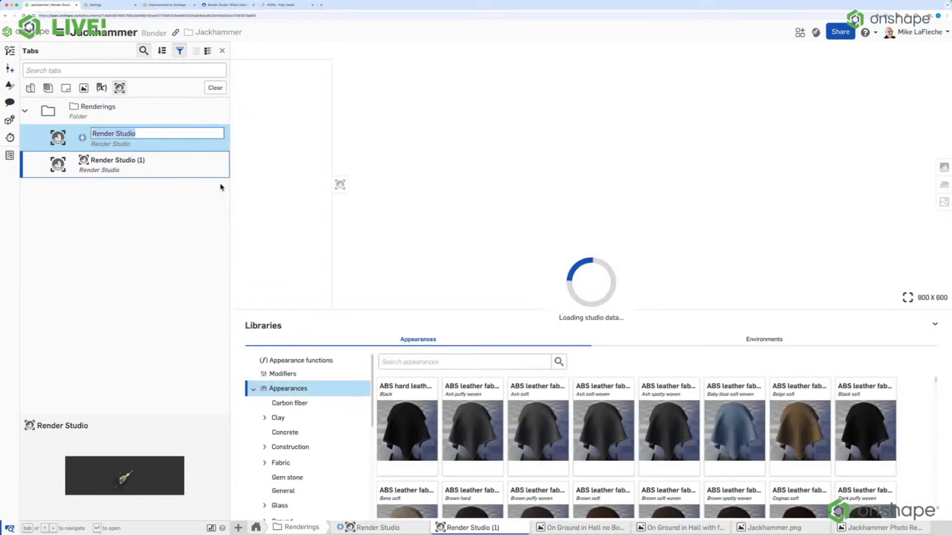
{"action": "left_click", "coordinate": [162, 133]}
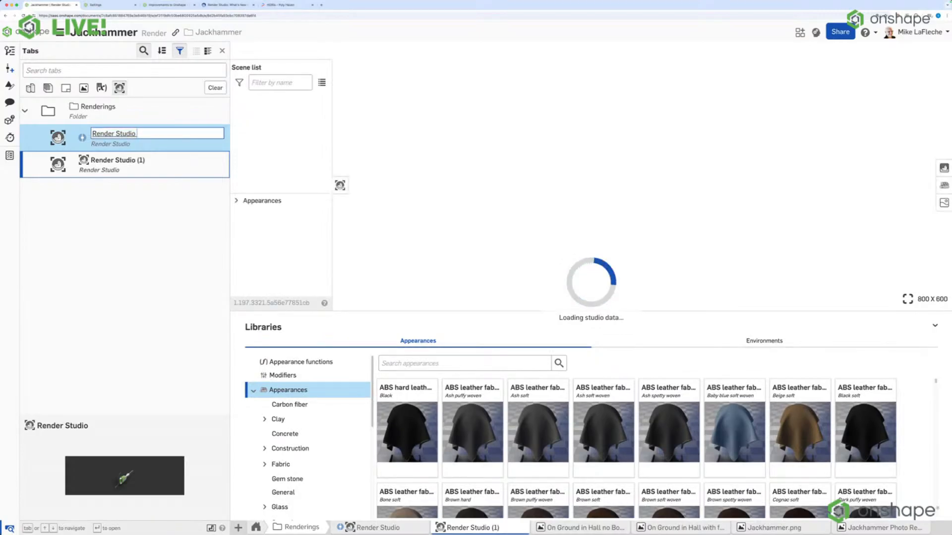
{"action": "type", "text": "Top Level"}
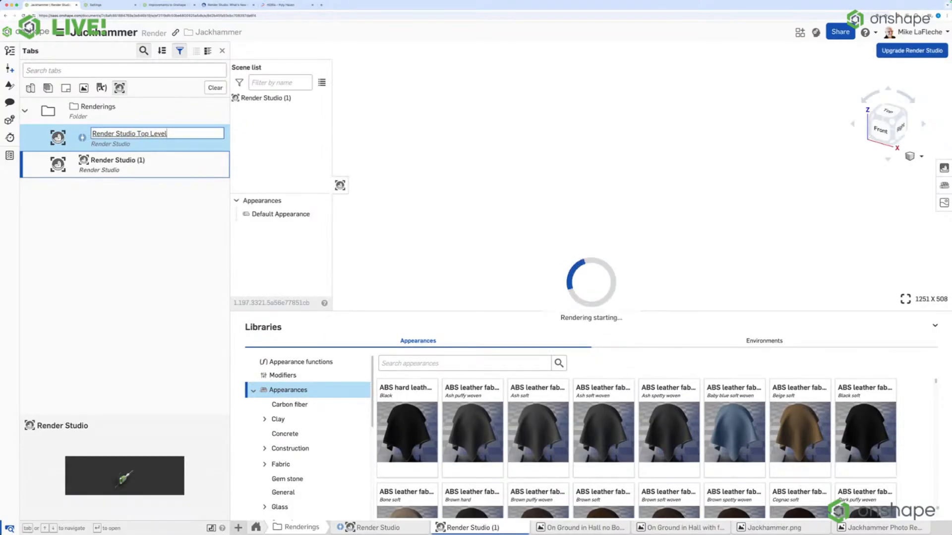
{"action": "key", "text": "Return"}
Rename the newly created Render Studio (1) as Render Studio Instruction Manual.
{"action": "left_click", "coordinate": [165, 170]}
{"action": "right_click", "coordinate": [169, 174]}
{"action": "left_click", "coordinate": [197, 214]}
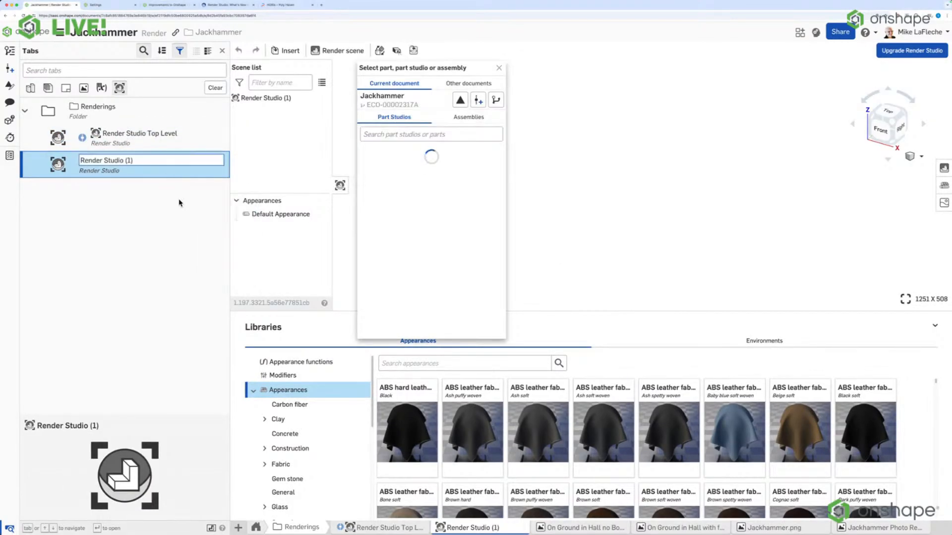
{"action": "left_click", "coordinate": [147, 162]}
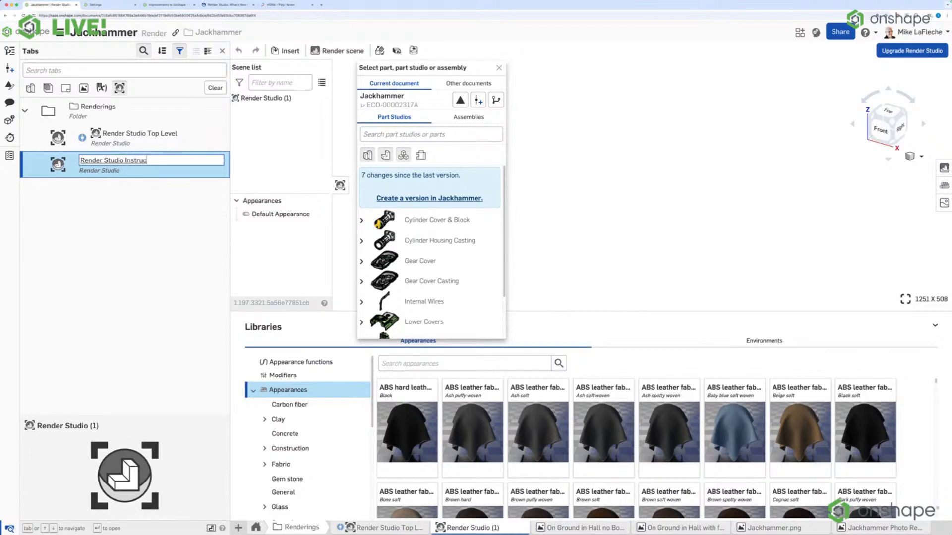
{"action": "type", "text": "Instruction Manual"}
{"action": "key", "text": "Return"}
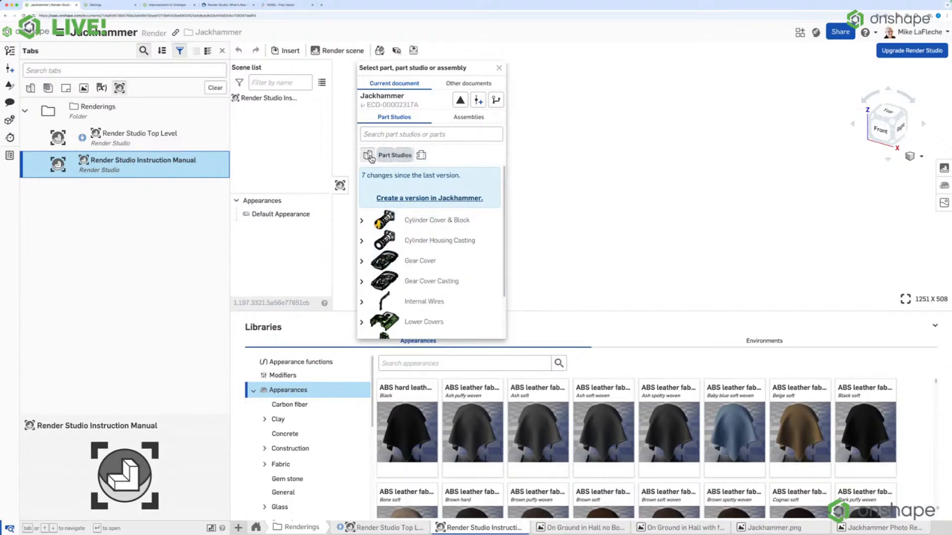
Insert the Housing Assembly from the current document into the Render Studio Instruction Manual.
{"action": "left_click", "coordinate": [448, 120]}
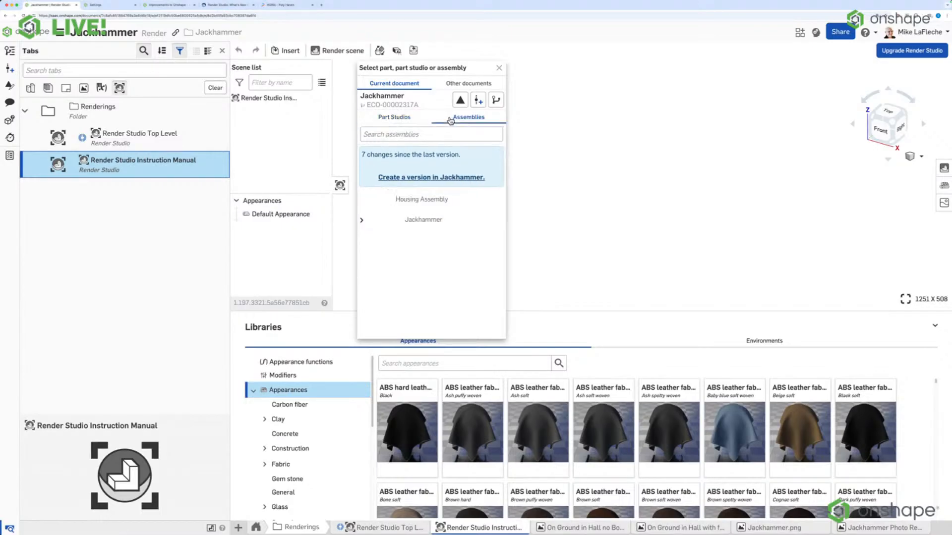
{"action": "left_click", "coordinate": [361, 222]}
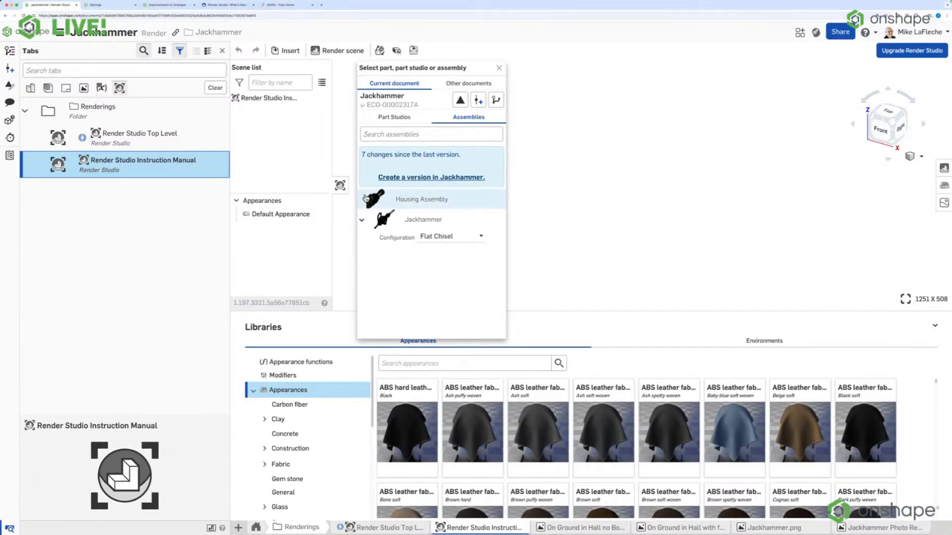
{"action": "left_click", "coordinate": [416, 205]}
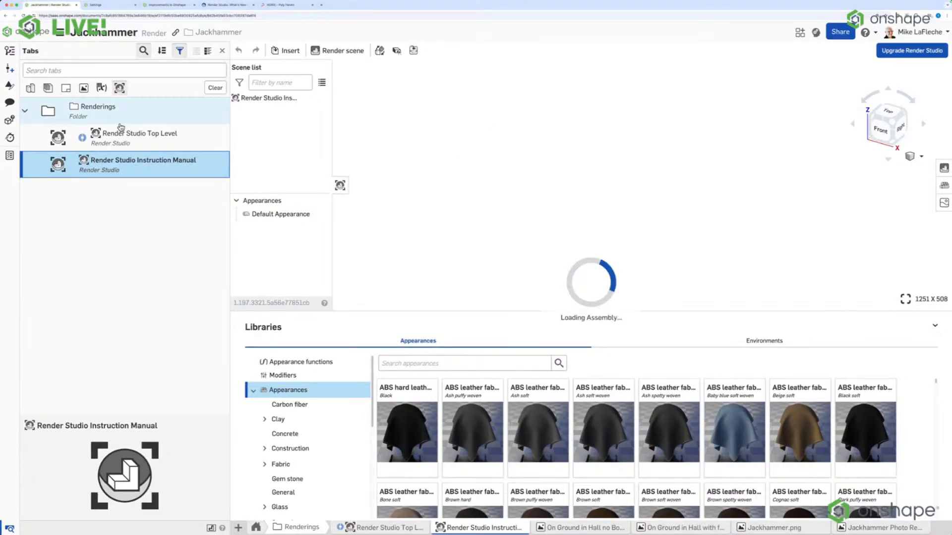
Open Render Studio Top Level for editing and close the list of document tabs.
{"action": "left_click", "coordinate": [154, 135]}
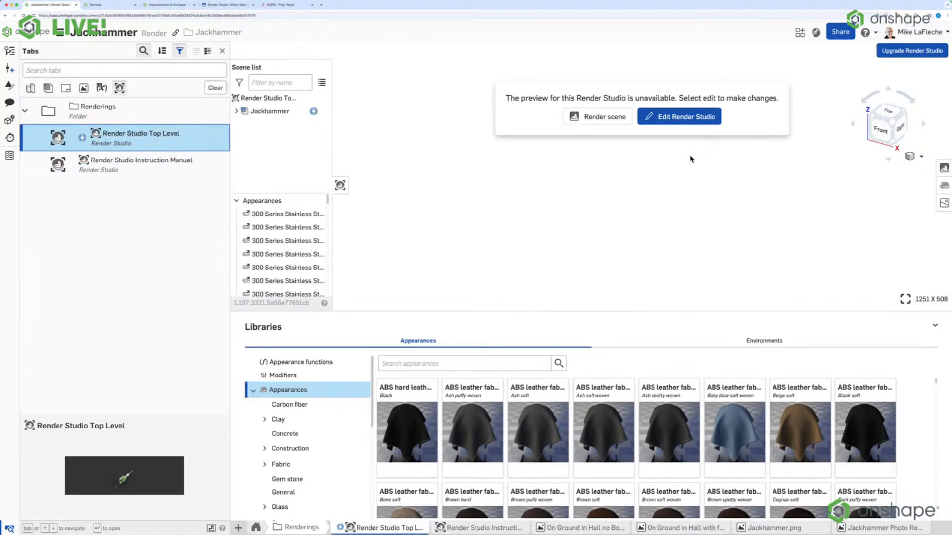
{"action": "left_click", "coordinate": [650, 117]}
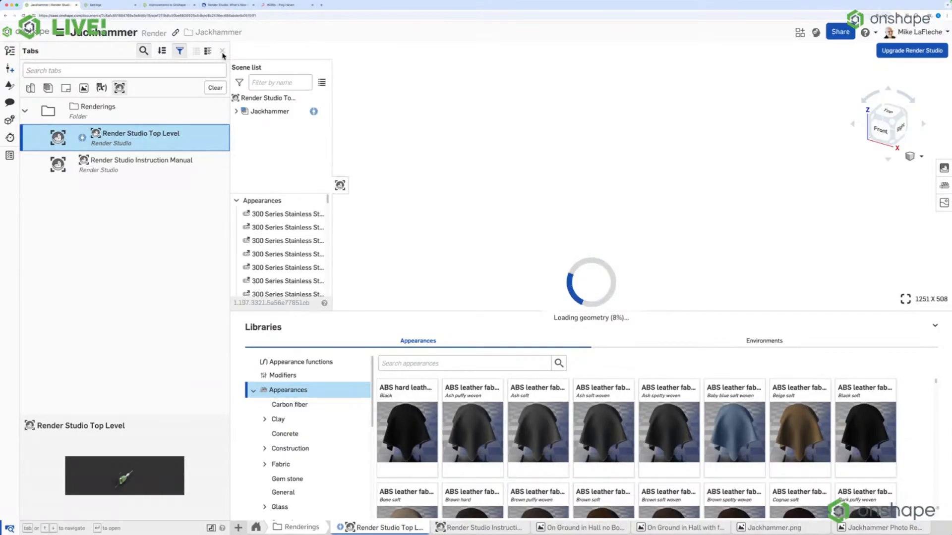
{"action": "left_click", "coordinate": [242, 47]}
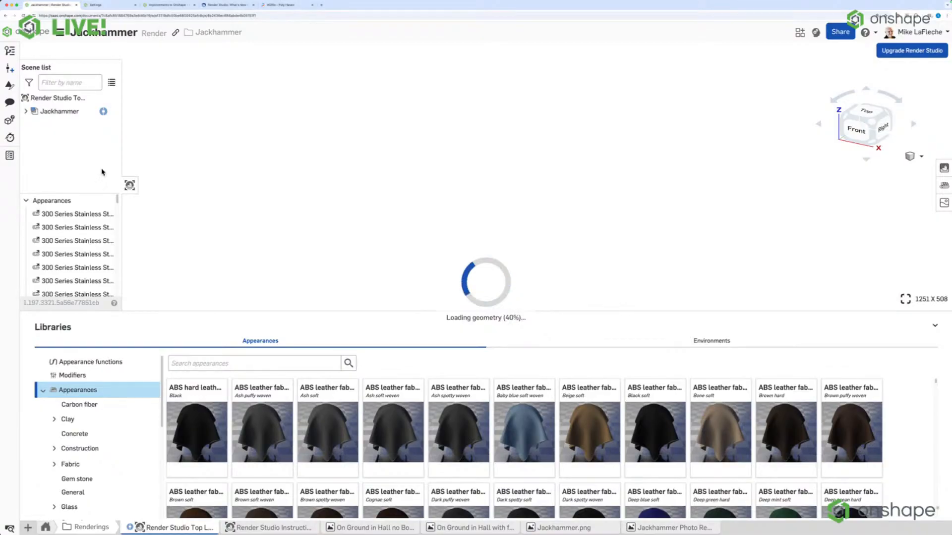
Turn on dark mode, dismiss its notification, and show the browser window full screen.
{"action": "left_click", "coordinate": [933, 34]}
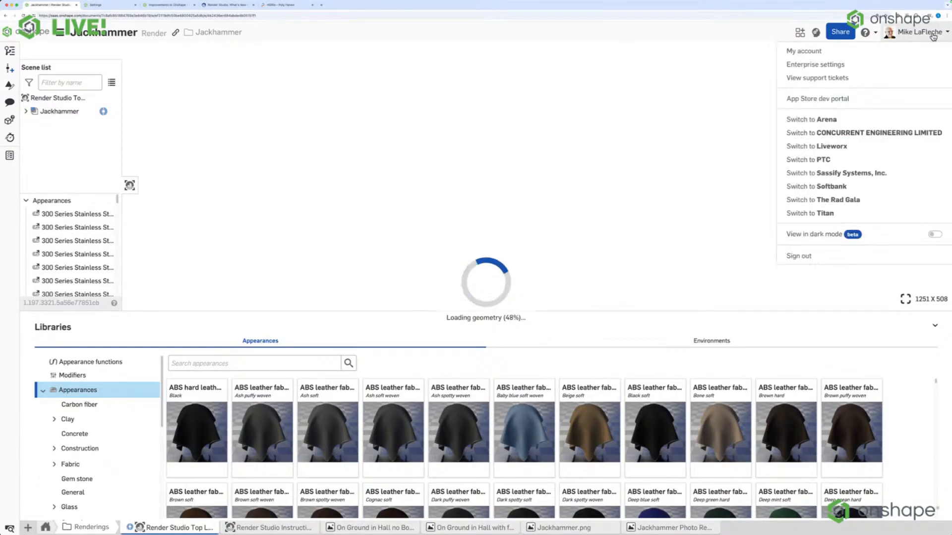
{"action": "left_click", "coordinate": [935, 234]}
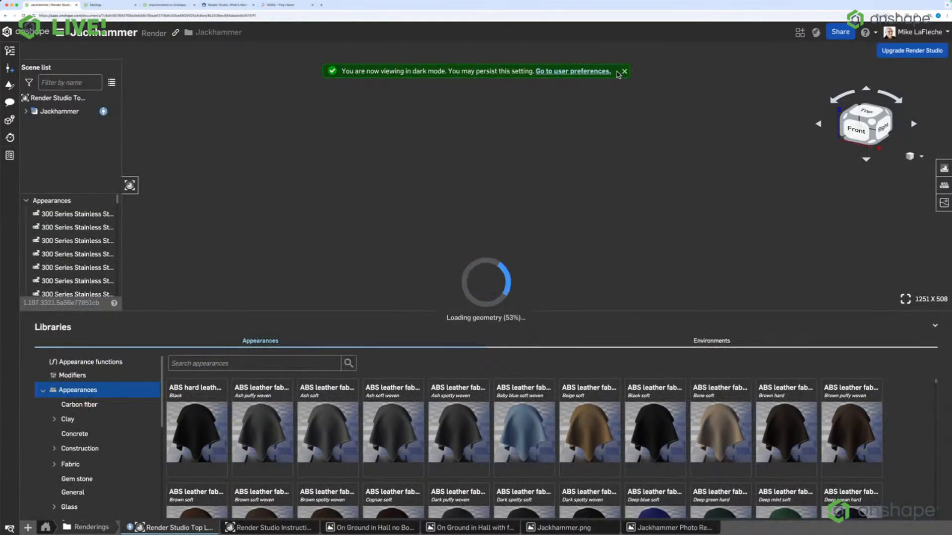
{"action": "left_click", "coordinate": [624, 72]}
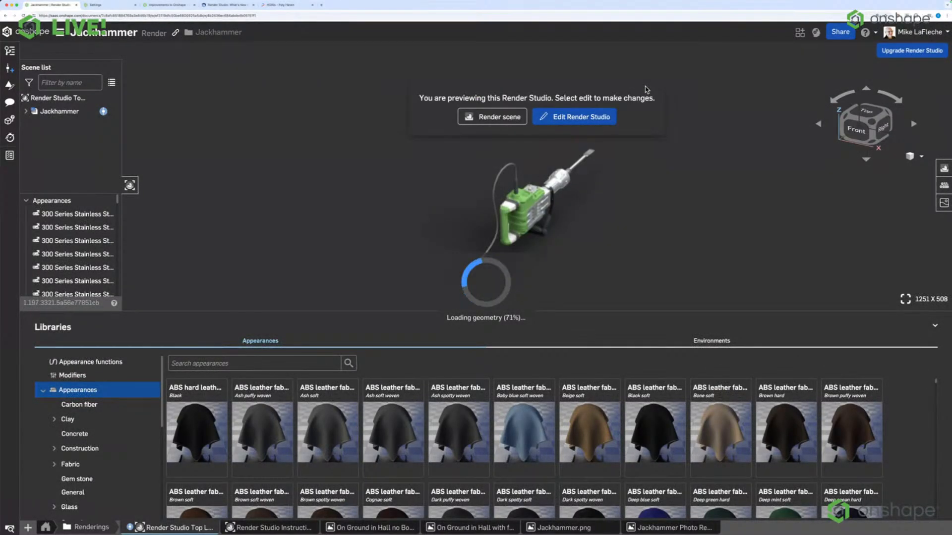
{"action": "left_click", "coordinate": [17, 7]}
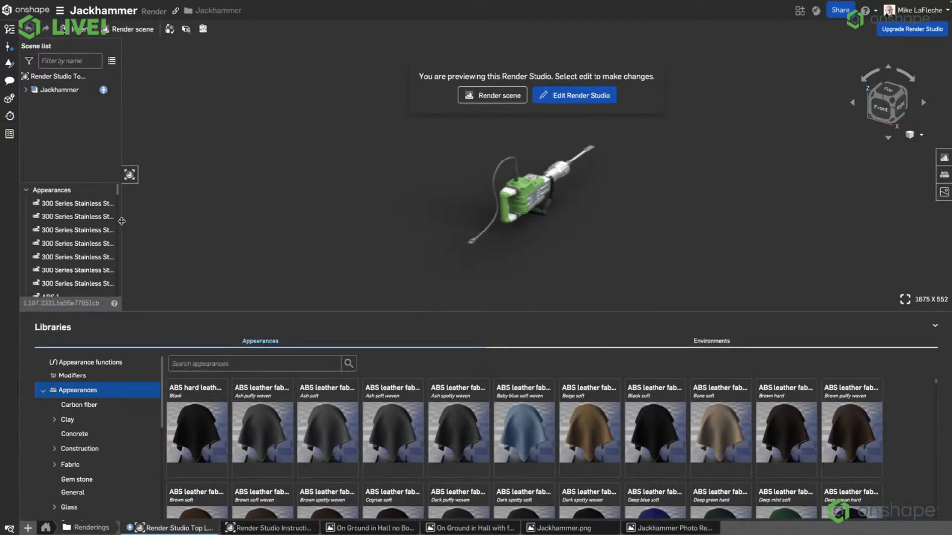
Expand the Jackhammer in a widened scene list and collapse the Libraries area.
{"action": "left_click", "coordinate": [26, 90]}
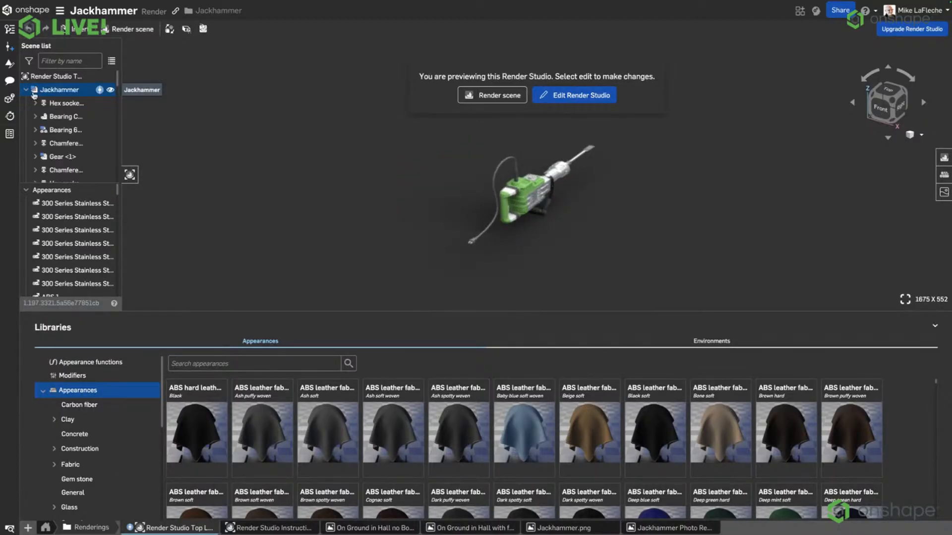
{"action": "left_click_drag", "start_coordinate": [121, 147], "coordinate": [162, 149]}
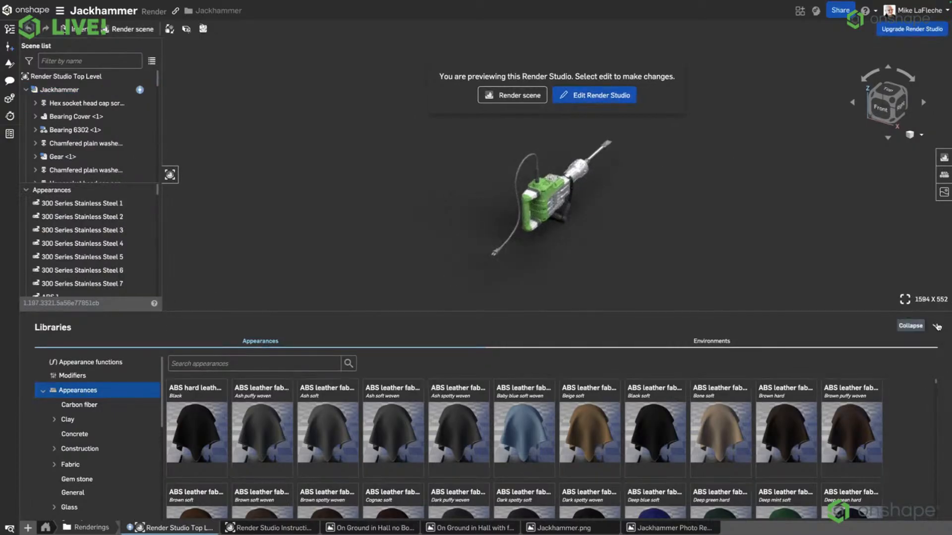
{"action": "left_click", "coordinate": [936, 328]}
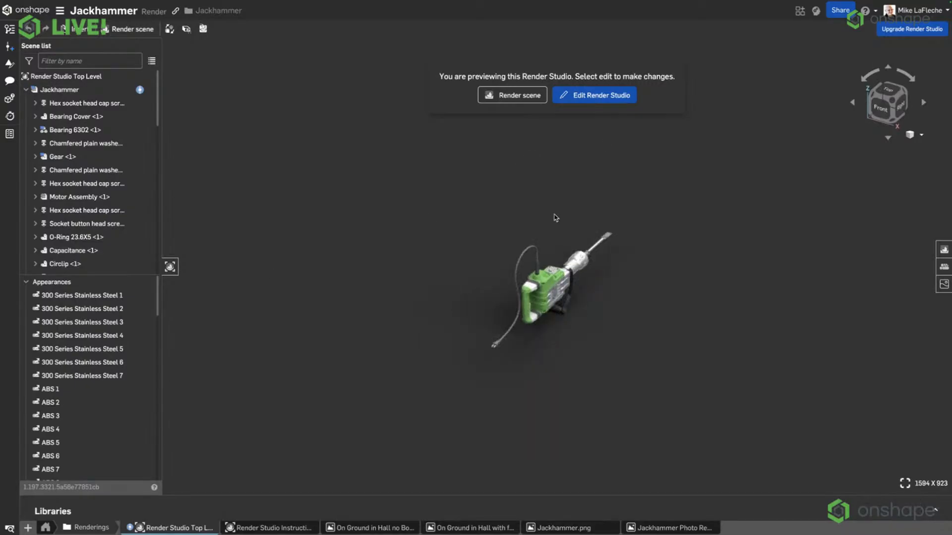
Reload the Jackhammer document by reopening it from the documents page, and start editing Render Studio Top Level.
{"action": "left_click", "coordinate": [586, 99]}
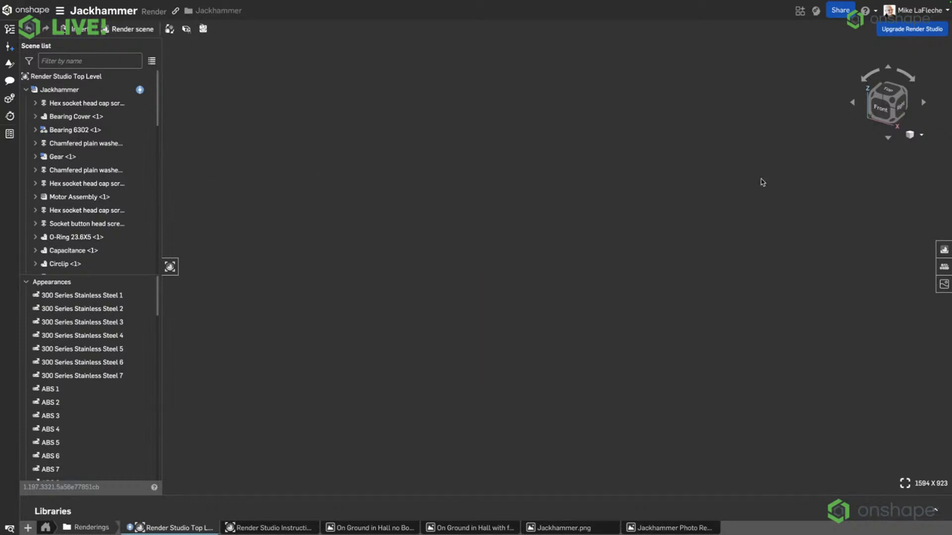
{"action": "right_click_drag", "start_coordinate": [699, 217], "coordinate": [592, 259]}
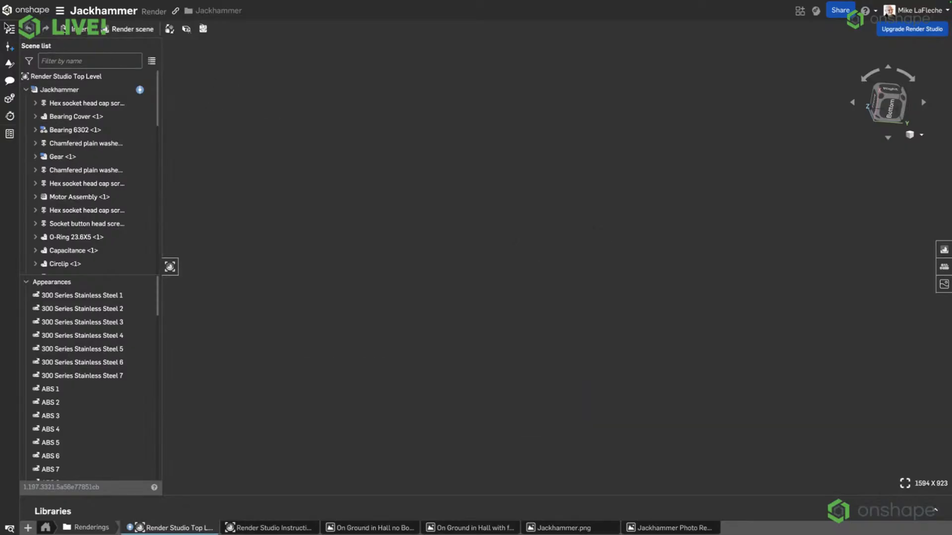
{"action": "left_click", "coordinate": [27, 10]}
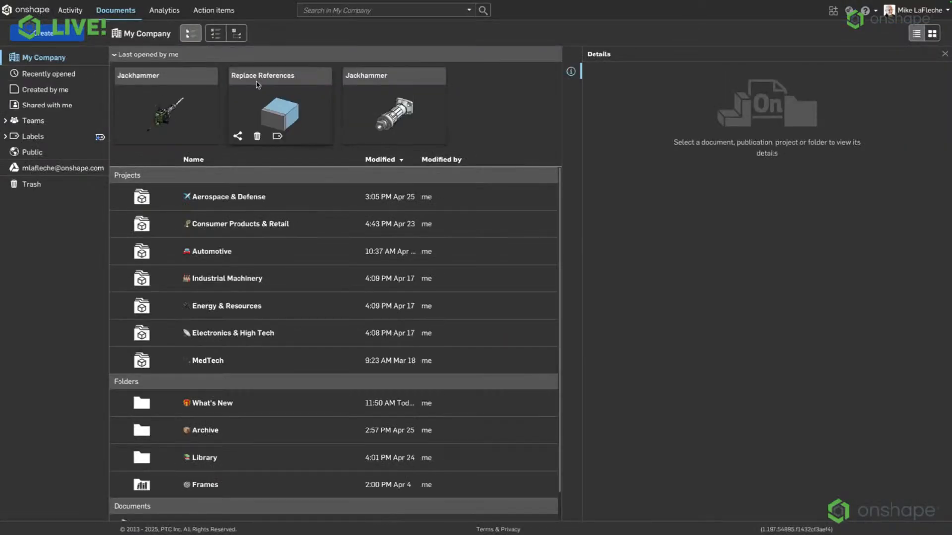
{"action": "left_click", "coordinate": [145, 78]}
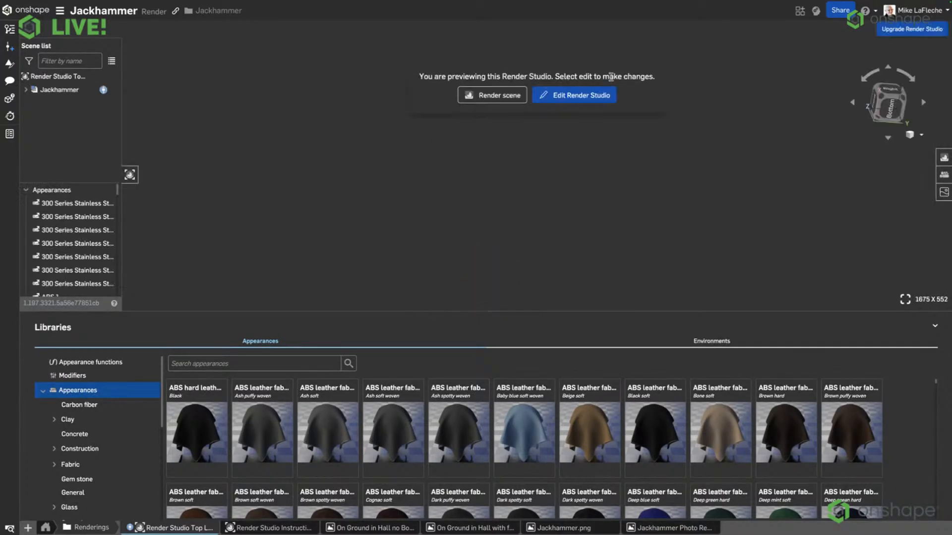
{"action": "left_click", "coordinate": [582, 101]}
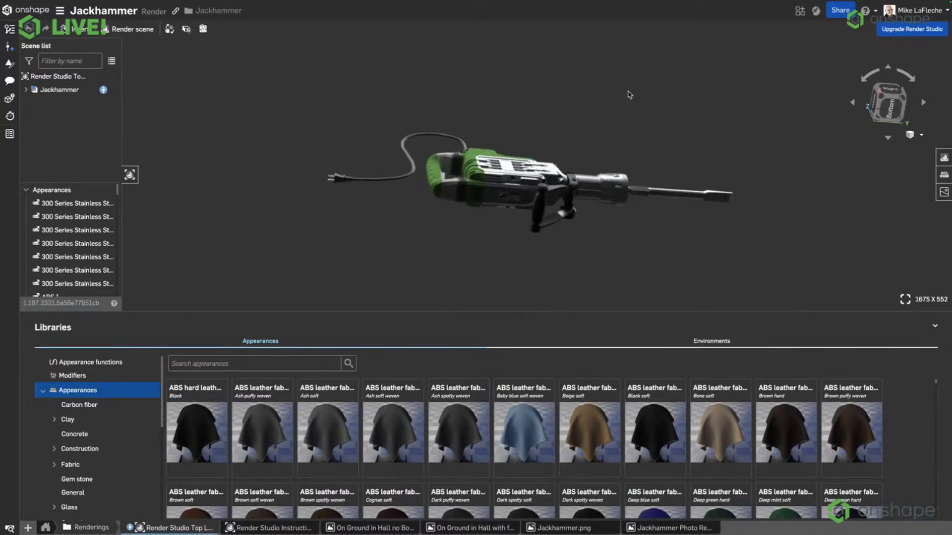
Collapse the Libraries area and arrange a wider scene list with the Jackhammer's components expanded above the appearances.
{"action": "left_click", "coordinate": [936, 328]}
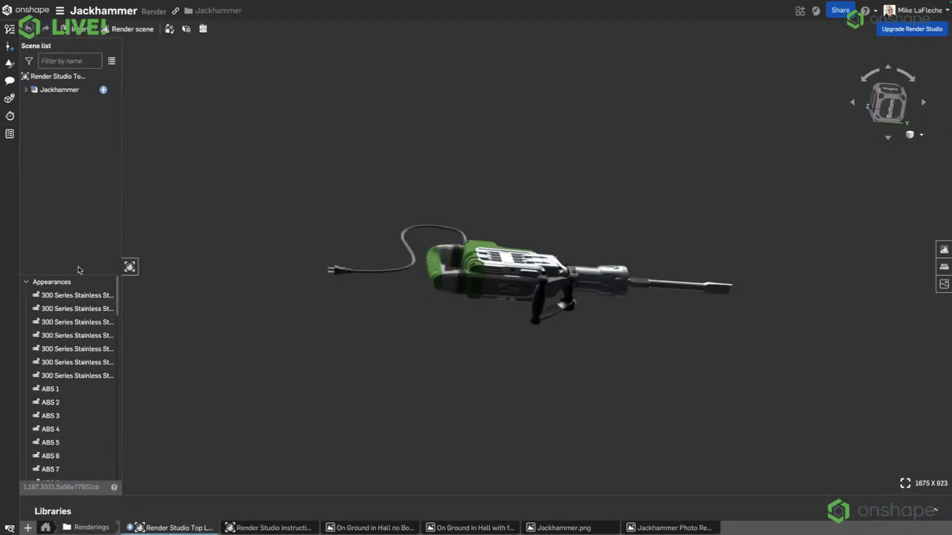
{"action": "left_click_drag", "start_coordinate": [79, 274], "coordinate": [79, 224]}
{"action": "scroll", "coordinate": [68, 340], "scroll_direction": "down", "scroll_amount": 8}
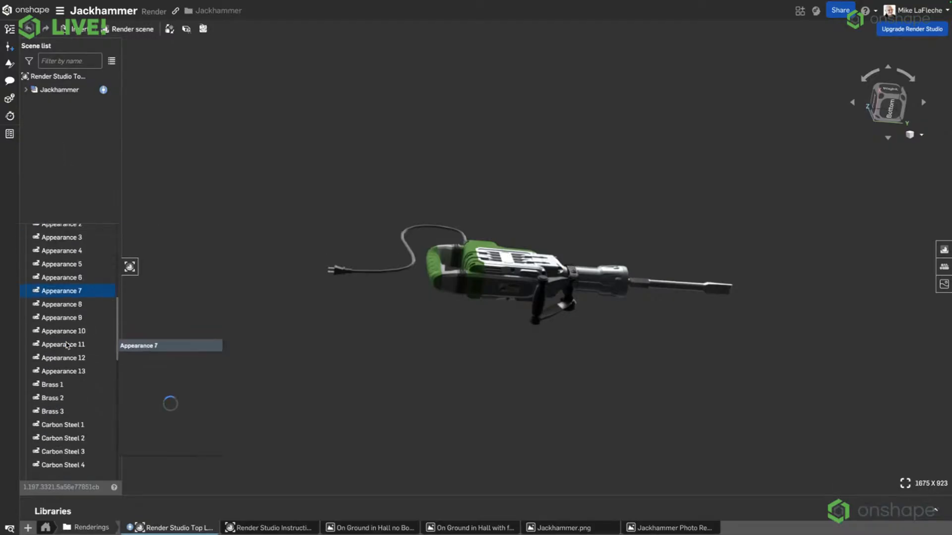
{"action": "left_click", "coordinate": [26, 90]}
{"action": "left_click_drag", "start_coordinate": [121, 127], "coordinate": [231, 266]}
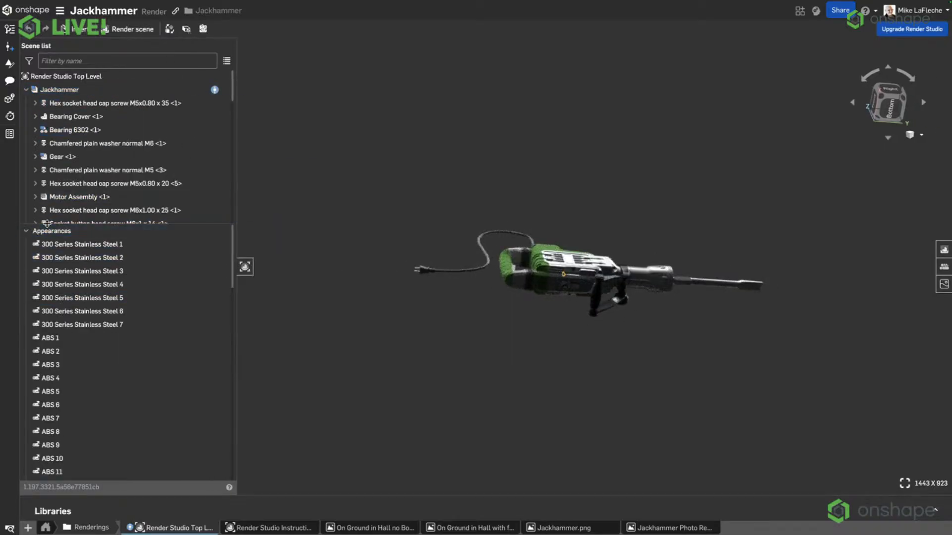
{"action": "left_click_drag", "start_coordinate": [47, 224], "coordinate": [48, 268]}
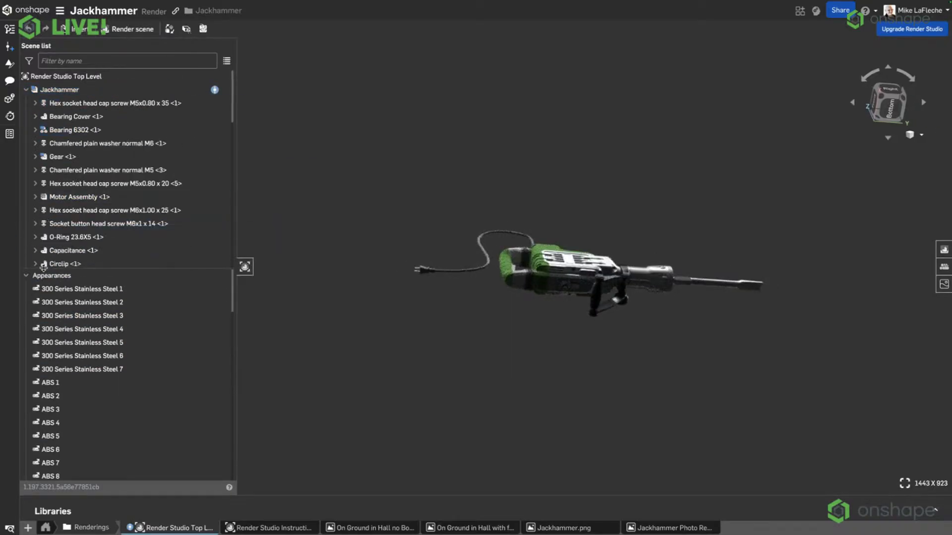
Select the Hex socket head cap screw M5x0.80 x 35 <1> in the scene list together with all its matching instances.
{"action": "left_click", "coordinate": [97, 289]}
{"action": "left_click", "coordinate": [124, 107]}
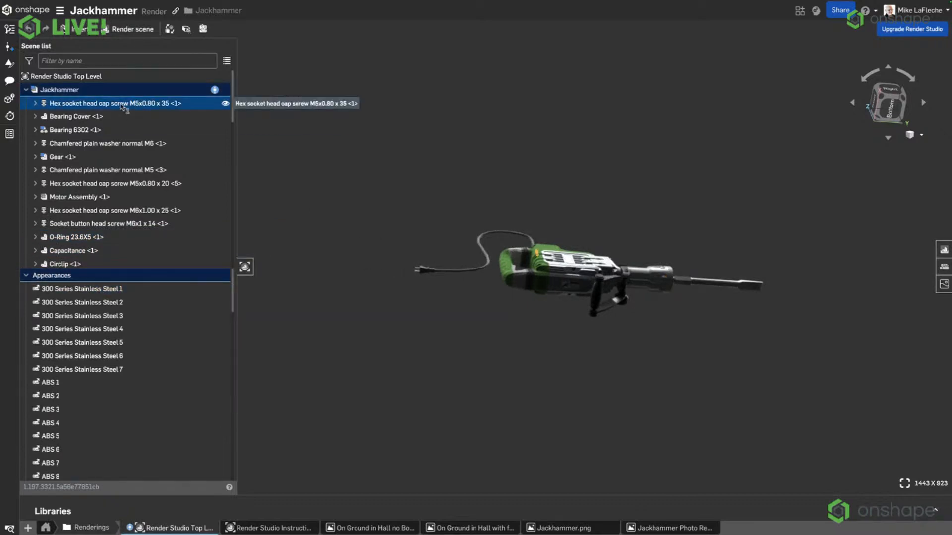
{"action": "scroll", "coordinate": [91, 416], "scroll_direction": "down", "scroll_amount": 15}
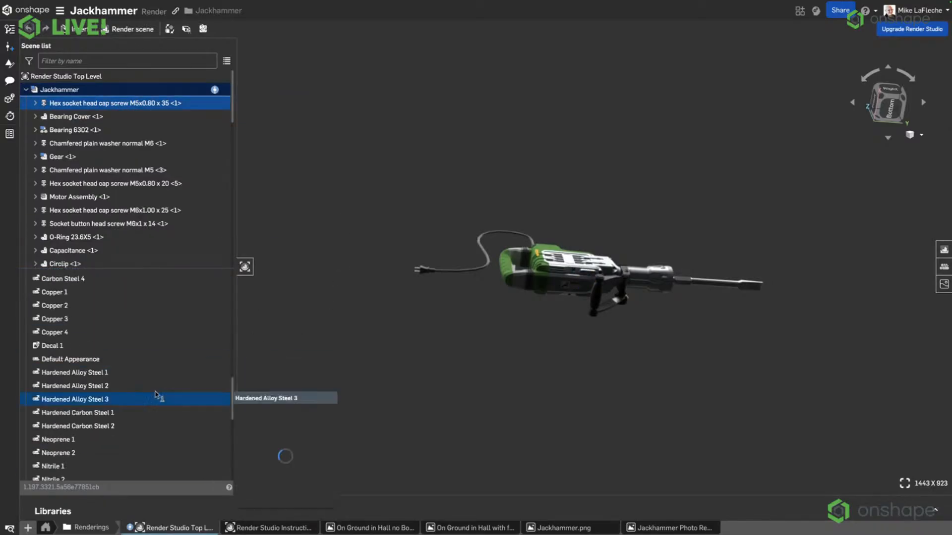
{"action": "scroll", "coordinate": [149, 391], "scroll_direction": "up", "scroll_amount": 5}
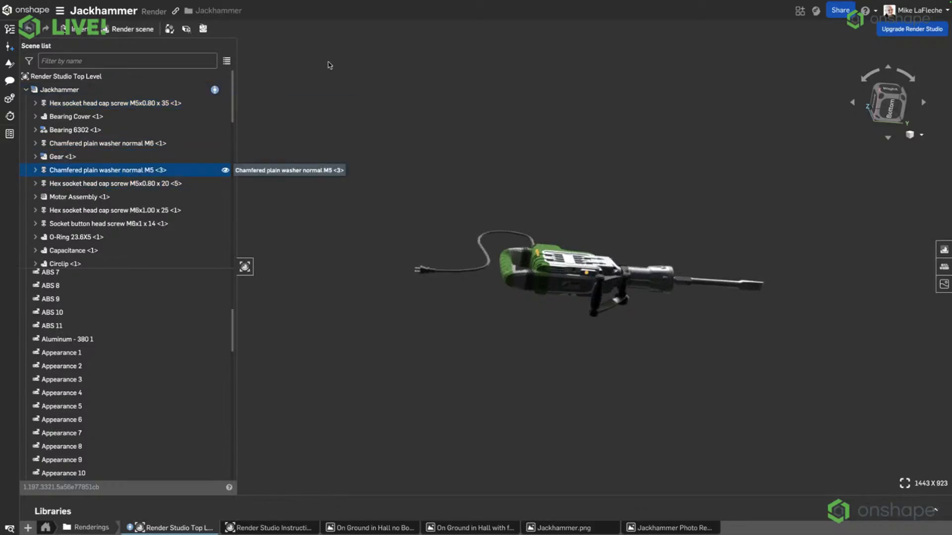
{"action": "right_click", "coordinate": [153, 105]}
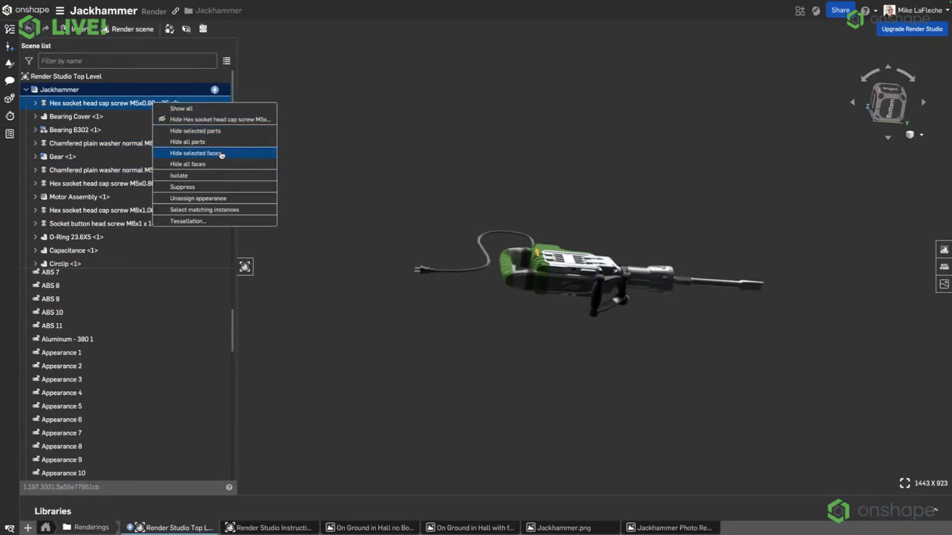
{"action": "left_click", "coordinate": [213, 210]}
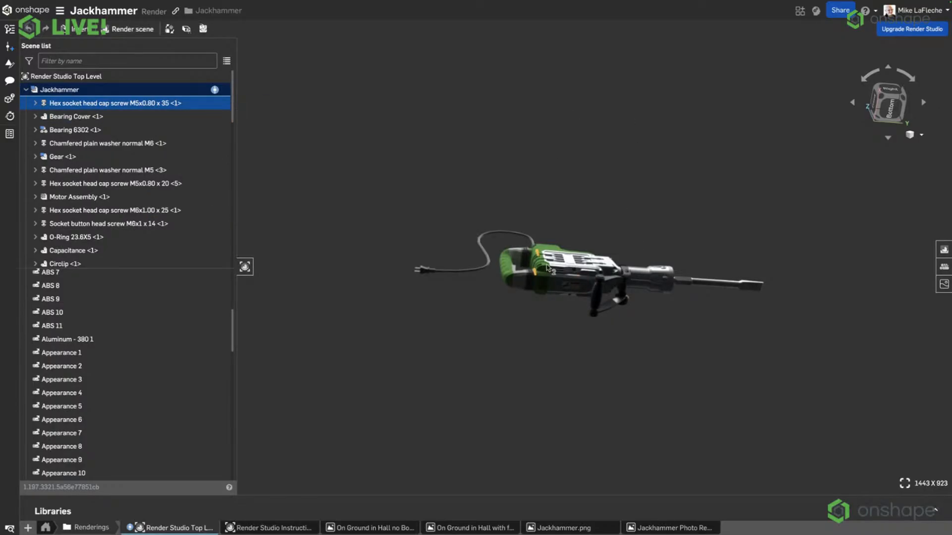
{"action": "scroll", "coordinate": [548, 270], "scroll_direction": "up", "scroll_amount": 5}
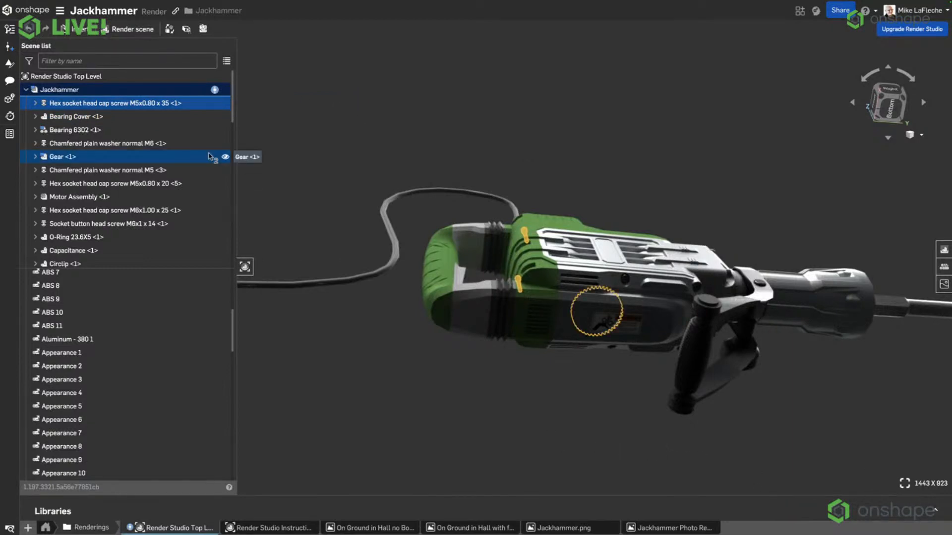
Assign the Aluminum - 380 1 appearance to the selected M5x0.80 x 35 cap screws and clear the selection.
{"action": "mouse_move", "coordinate": [75, 329]}
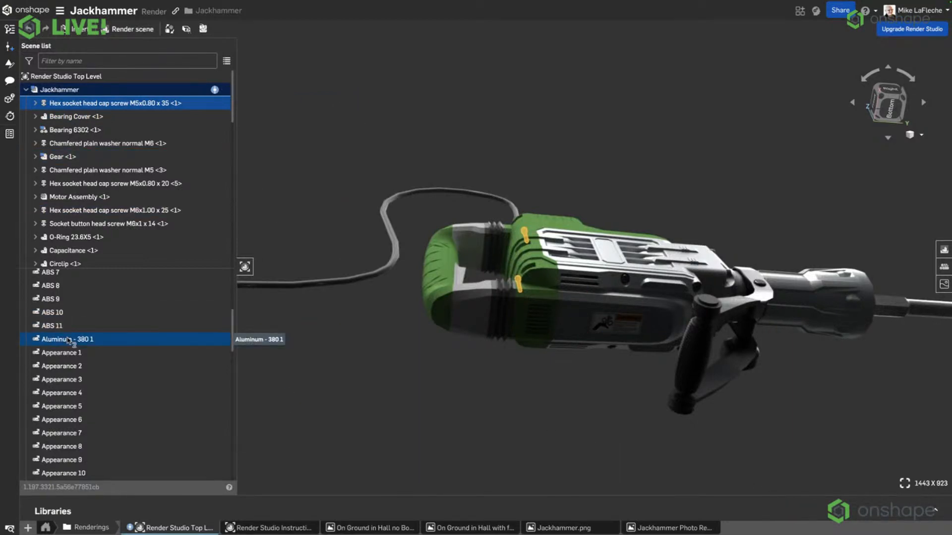
{"action": "right_click", "coordinate": [68, 341]}
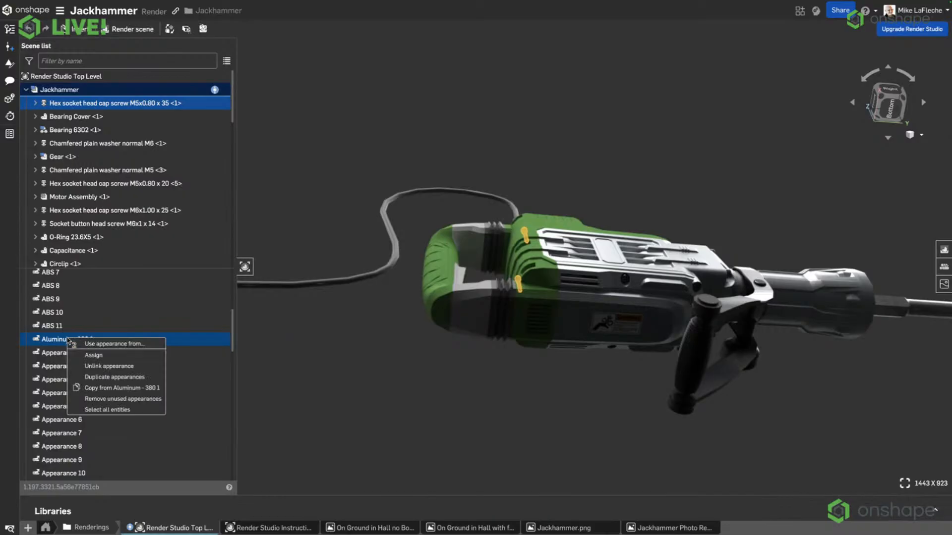
{"action": "left_click", "coordinate": [112, 361]}
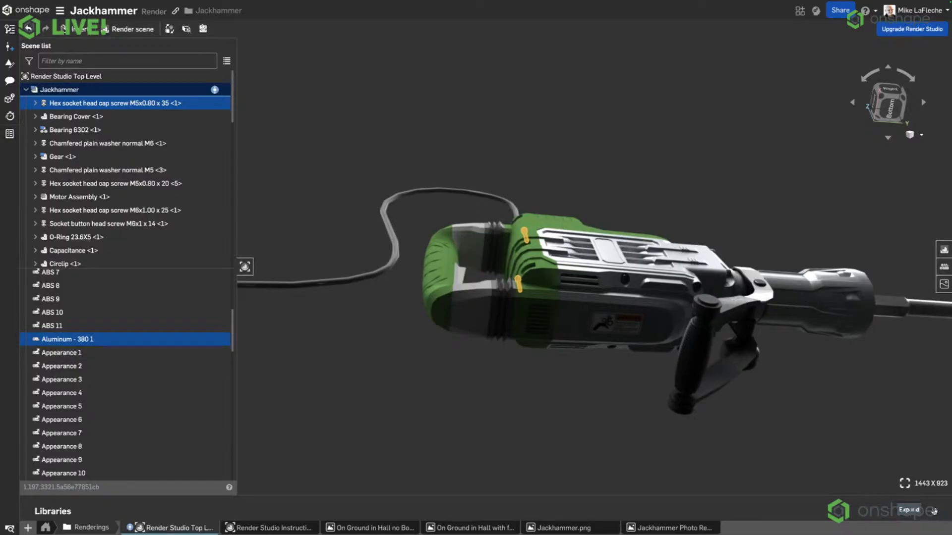
{"action": "left_click", "coordinate": [383, 118]}
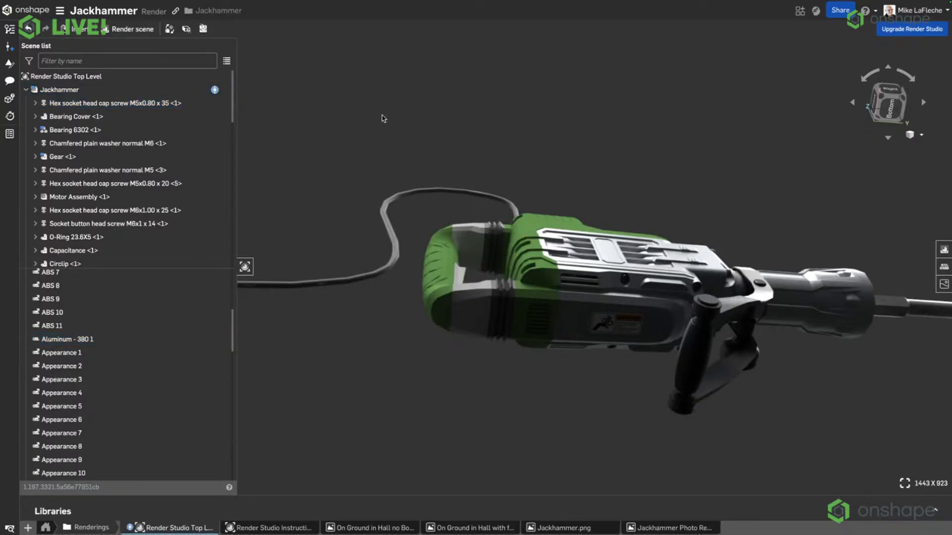
{"action": "left_click", "coordinate": [99, 340]}
{"action": "right_click_drag", "start_coordinate": [600, 192], "coordinate": [601, 230]}
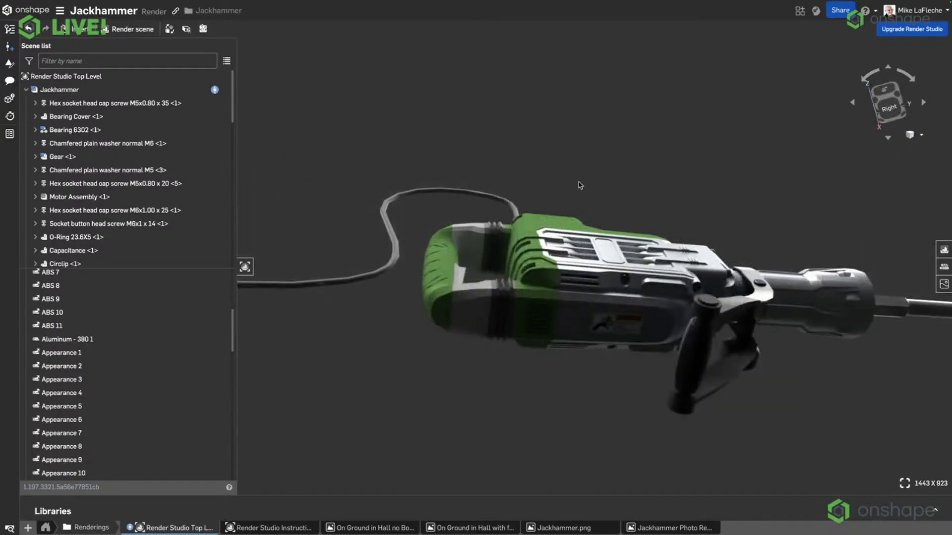
Filter the scene list by decals and examine Decal 1 on the jackhammer's housing up close.
{"action": "left_click", "coordinate": [30, 62]}
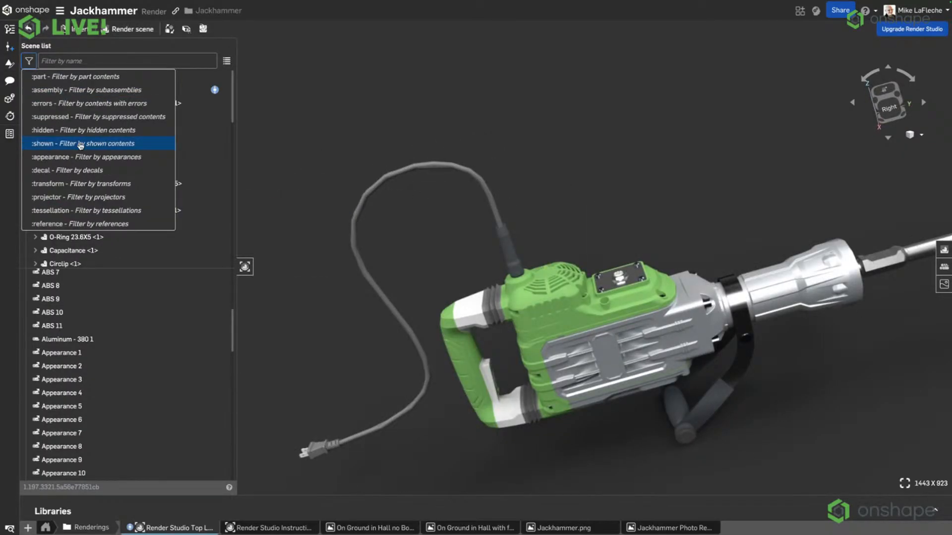
{"action": "left_click", "coordinate": [70, 171]}
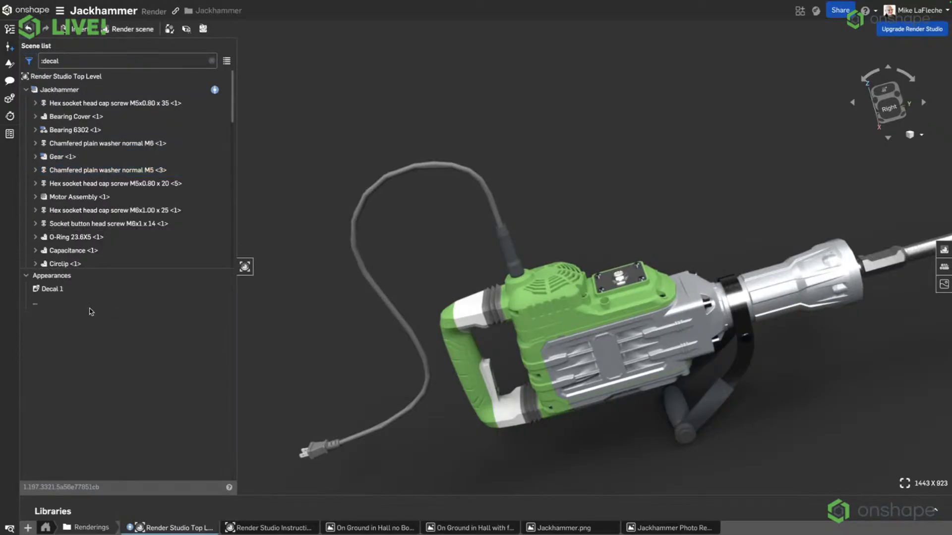
{"action": "left_click", "coordinate": [71, 293]}
{"action": "right_click_drag", "start_coordinate": [377, 248], "coordinate": [370, 192]}
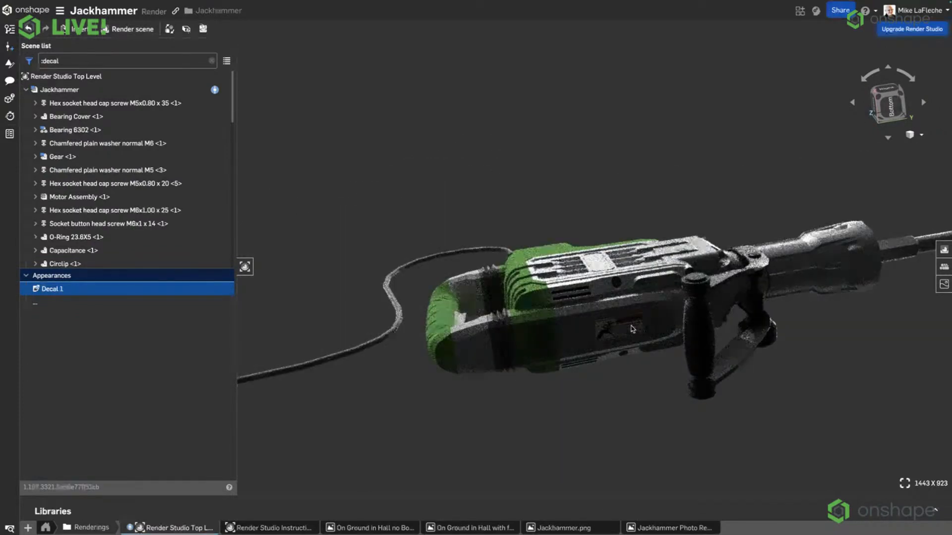
{"action": "scroll", "coordinate": [618, 335], "scroll_direction": "up", "scroll_amount": 5}
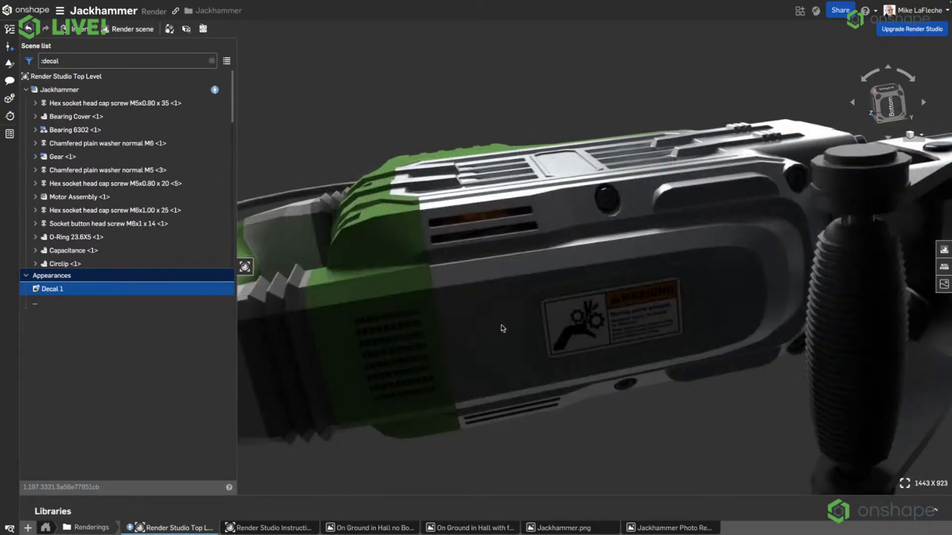
{"action": "scroll", "coordinate": [502, 328], "scroll_direction": "down", "scroll_amount": 5}
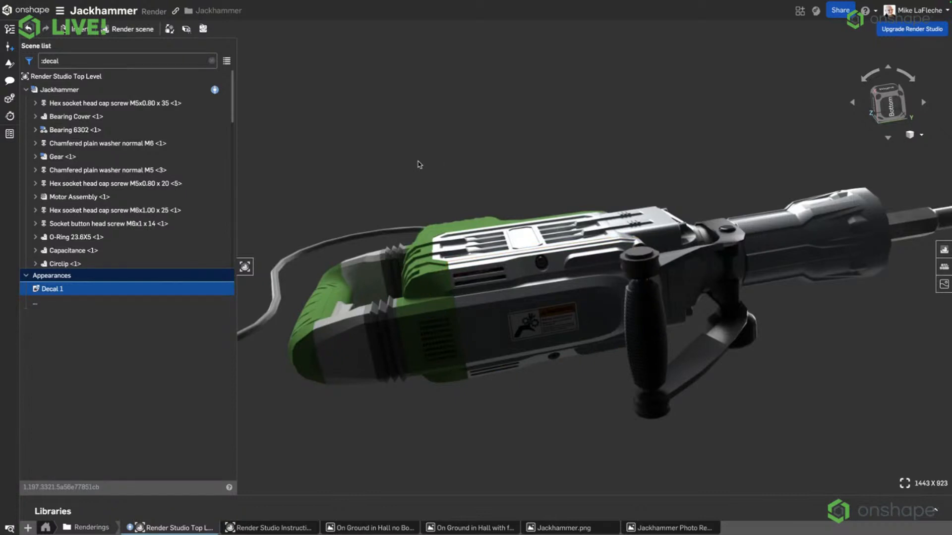
{"action": "left_click", "coordinate": [346, 199]}
Filter the scene list by contents with errors, and switch the filter to hidden contents.
{"action": "left_click", "coordinate": [31, 62]}
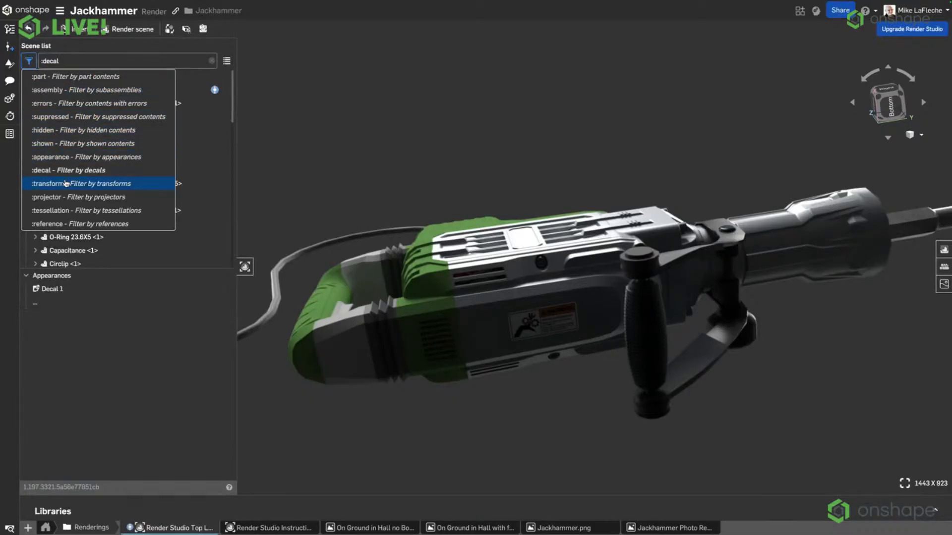
{"action": "left_click", "coordinate": [70, 102]}
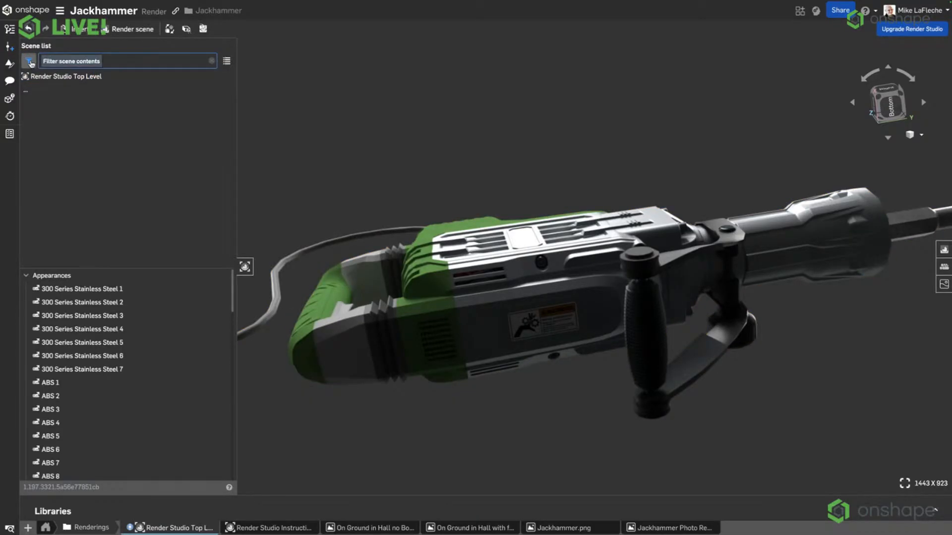
{"action": "left_click", "coordinate": [30, 62]}
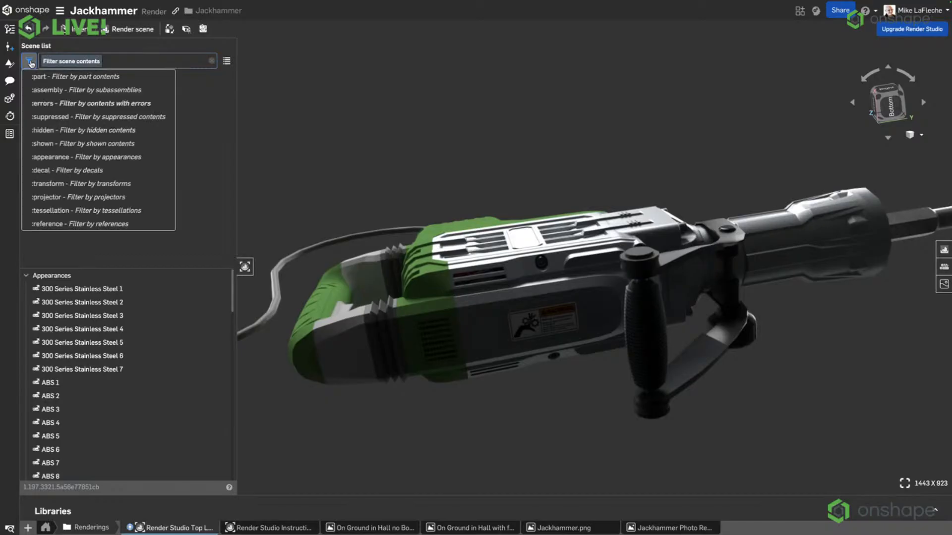
{"action": "left_click", "coordinate": [66, 131]}
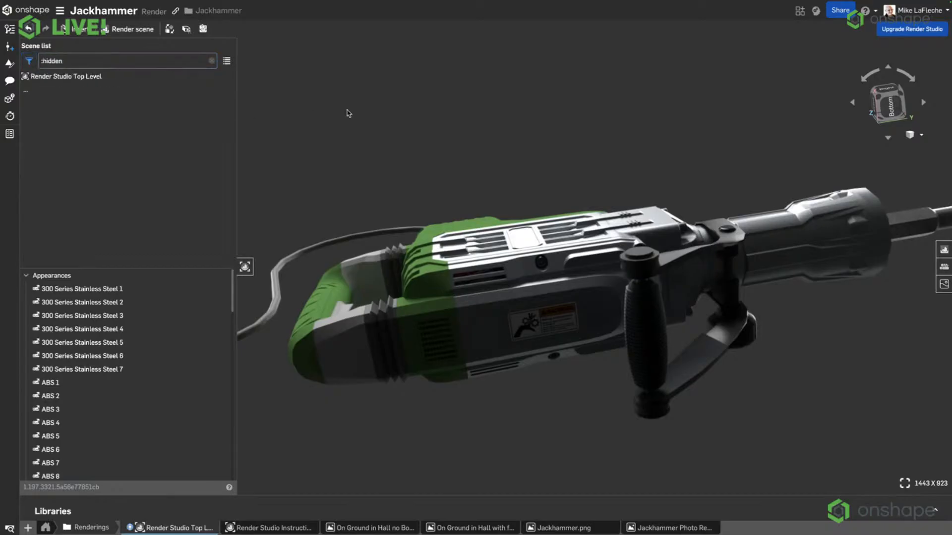
{"action": "left_click", "coordinate": [29, 61]}
{"action": "left_click", "coordinate": [134, 128]}
Hide the Gear Cover, Rotor Housing and Lower Front Cover of the Housing Assembly in the model.
{"action": "right_click_drag", "start_coordinate": [476, 181], "coordinate": [477, 183]}
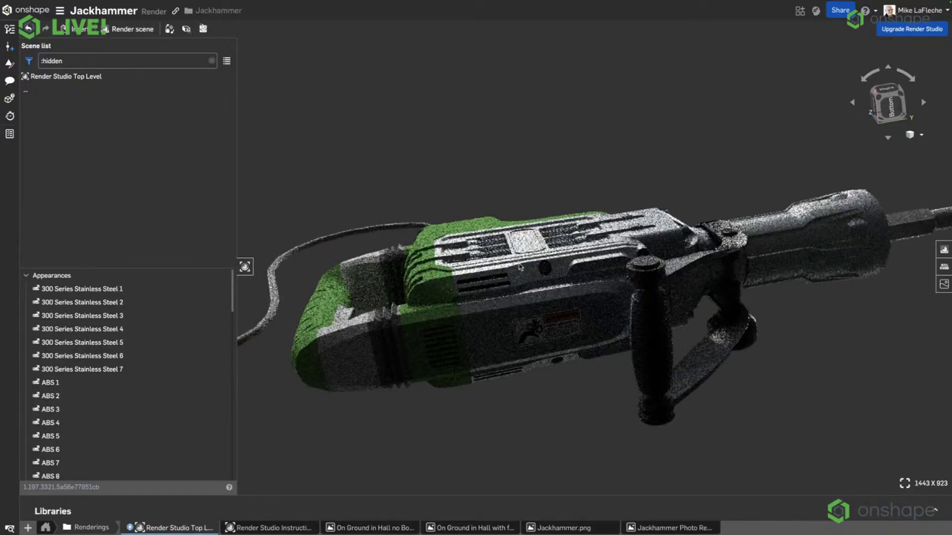
{"action": "key", "text": "y"}
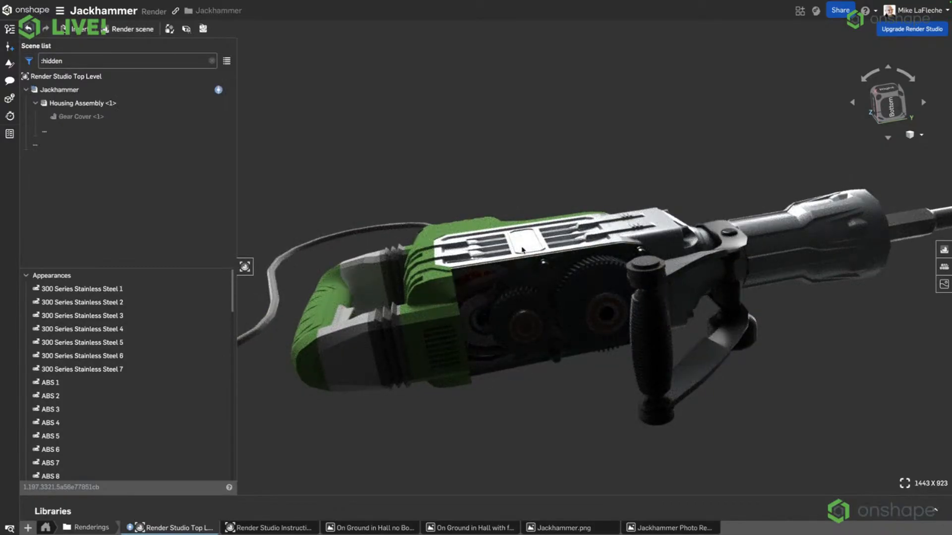
{"action": "left_click", "coordinate": [539, 283]}
{"action": "key", "text": "y"}
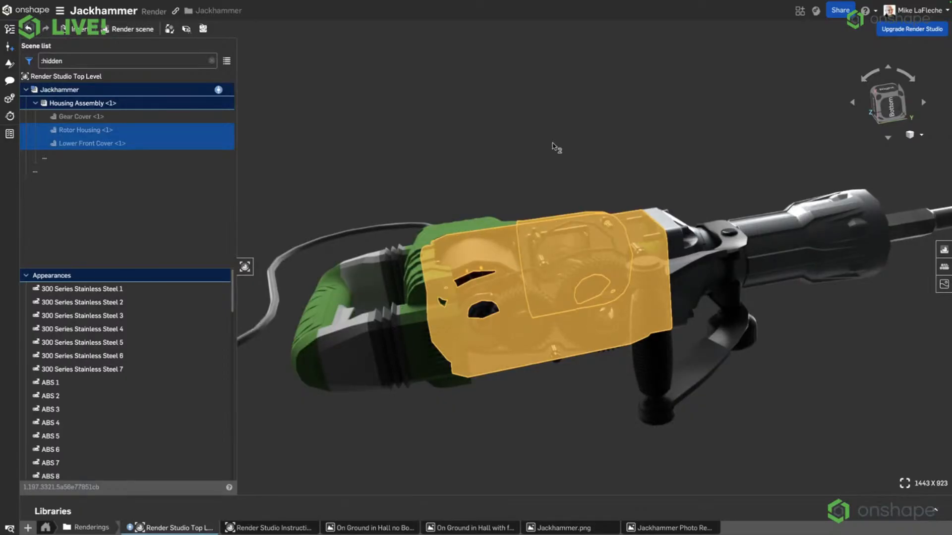
{"action": "left_click", "coordinate": [555, 147]}
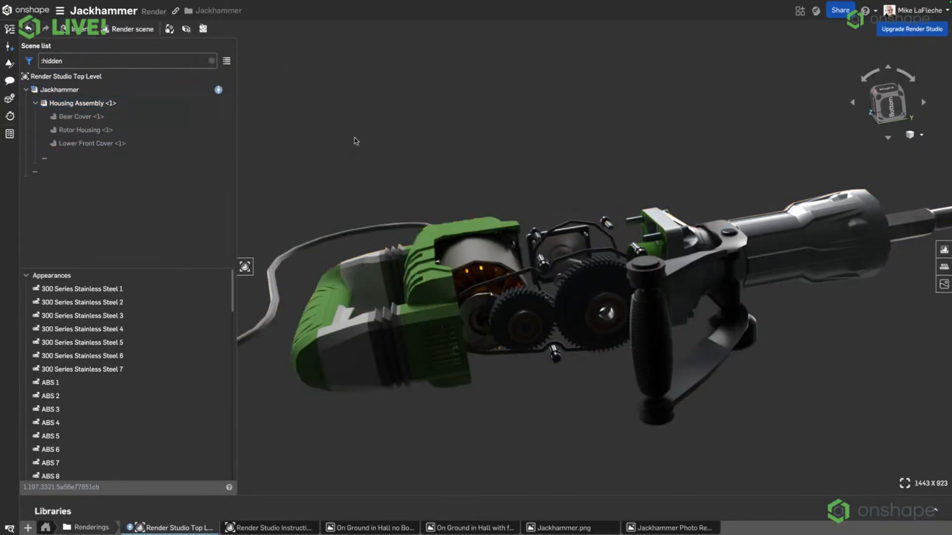
Select the three hidden housing parts in the filtered scene list and show all parts again.
{"action": "left_click", "coordinate": [65, 117]}
{"action": "left_click", "coordinate": [68, 133]}
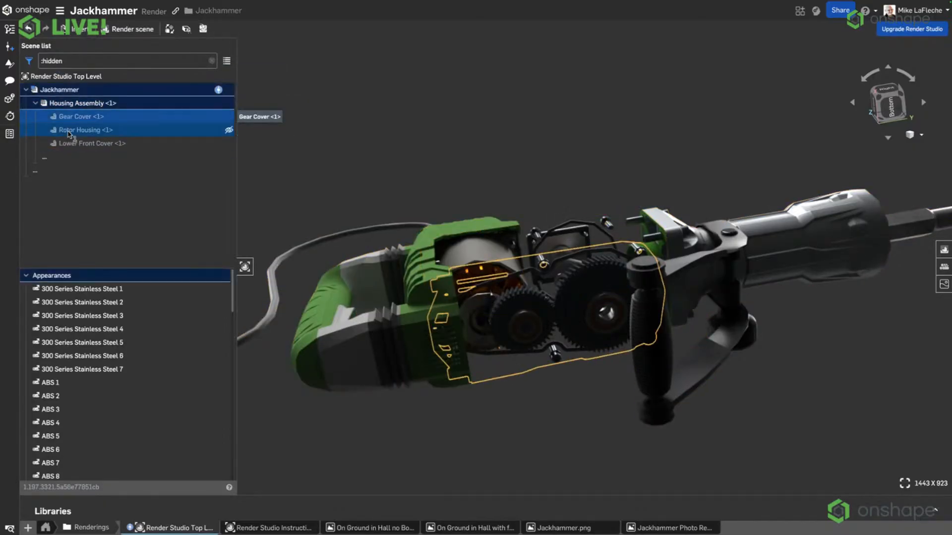
{"action": "left_click", "coordinate": [92, 144], "text": "shift"}
{"action": "right_click", "coordinate": [149, 120]}
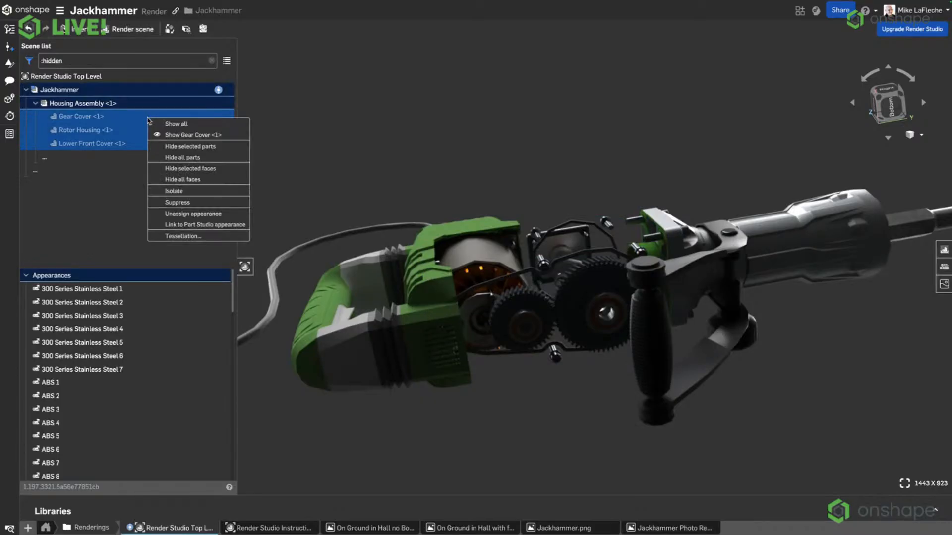
{"action": "left_click", "coordinate": [184, 125]}
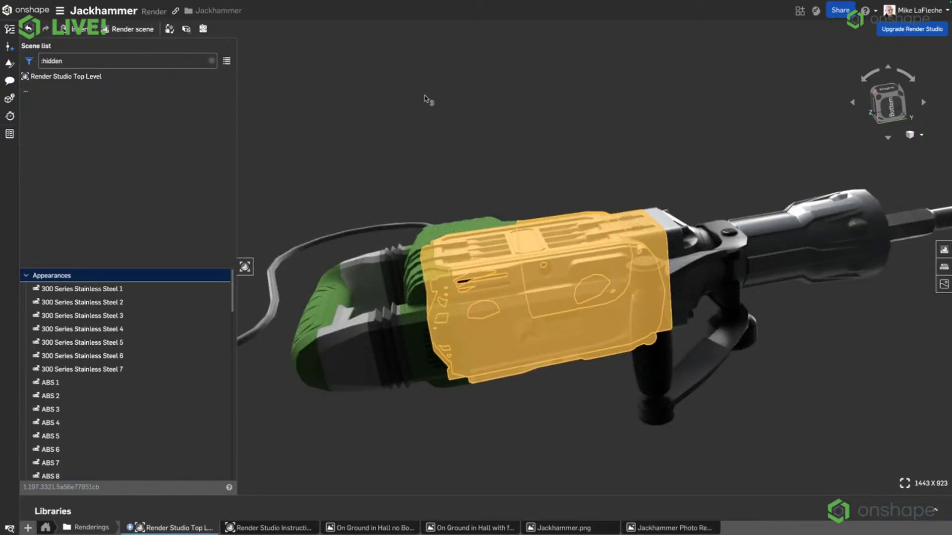
{"action": "scroll", "coordinate": [426, 100], "scroll_direction": "down", "scroll_amount": 1}
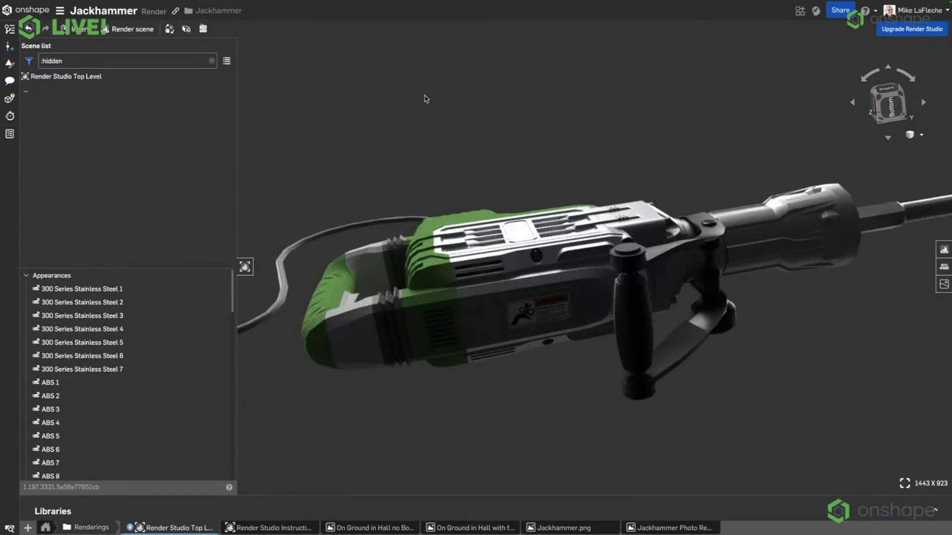
View the finished jackhammer renderings, including On Ground in Hall without bokeh and with f5.6 bokeh.
{"action": "left_click", "coordinate": [361, 527]}
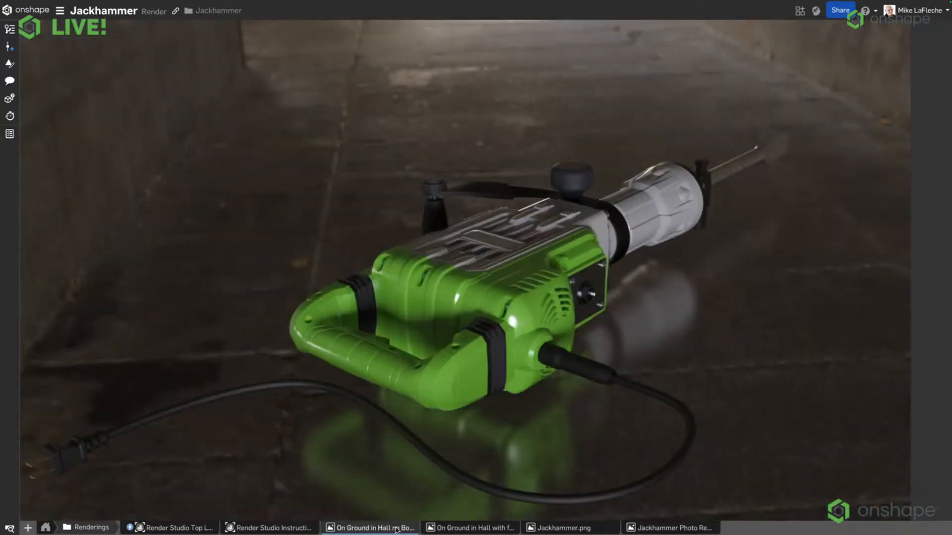
{"action": "left_click", "coordinate": [466, 529]}
{"action": "left_click", "coordinate": [595, 529]}
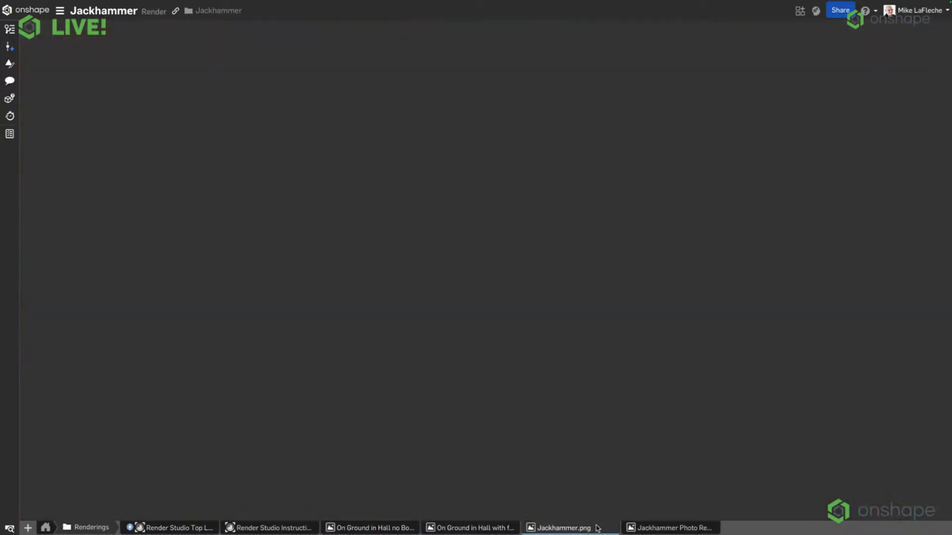
{"action": "left_click", "coordinate": [662, 528]}
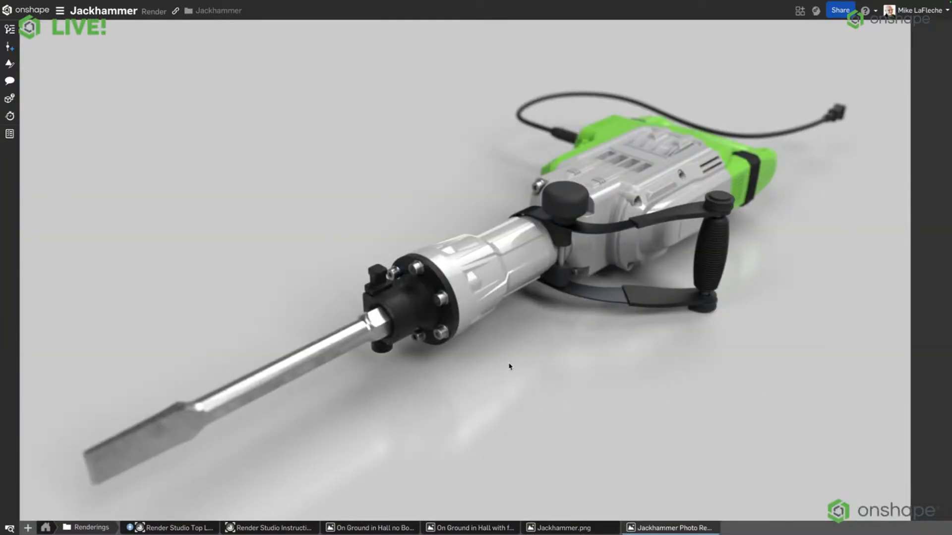
{"action": "left_click", "coordinate": [448, 529]}
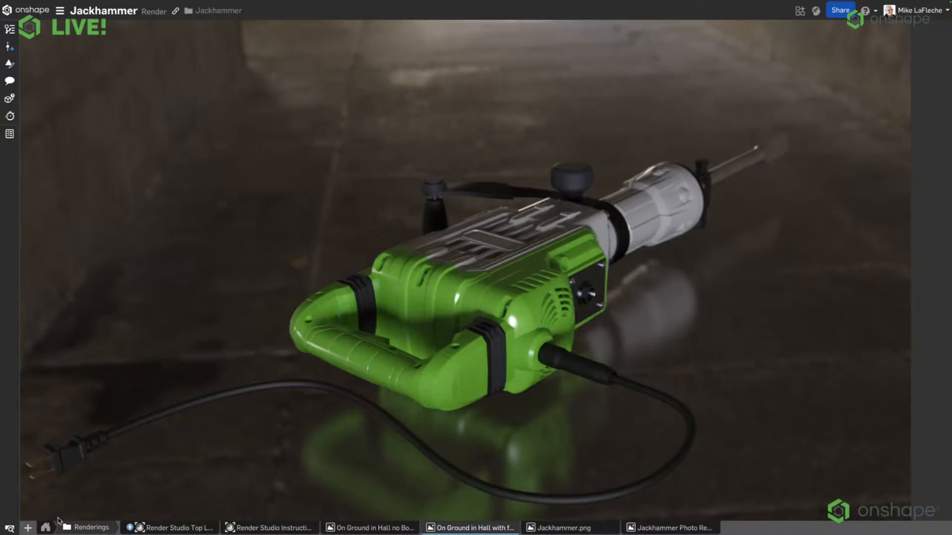
Reopen Render Studio Top Level, apply the "Abandoned slip..." environment as lighting and background, and collapse the Libraries area.
{"action": "left_click", "coordinate": [11, 529]}
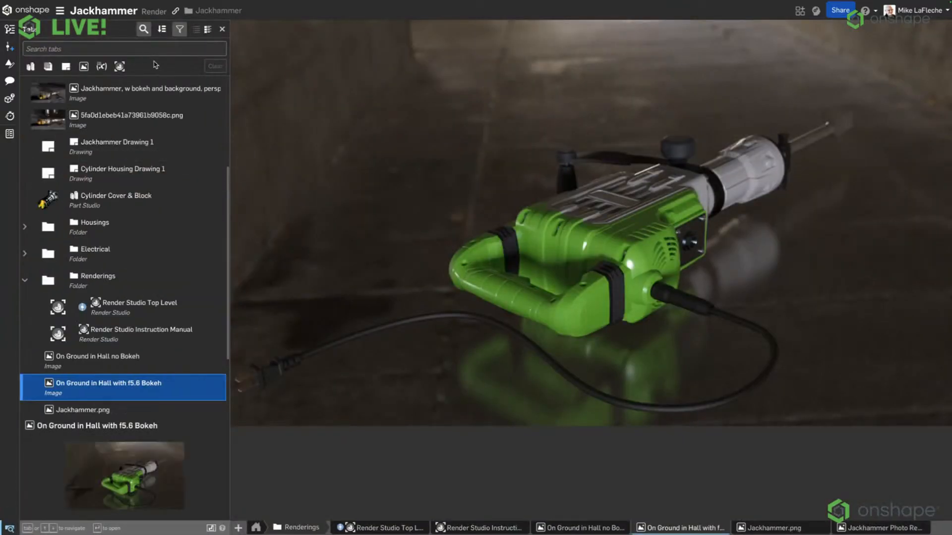
{"action": "left_click", "coordinate": [160, 309]}
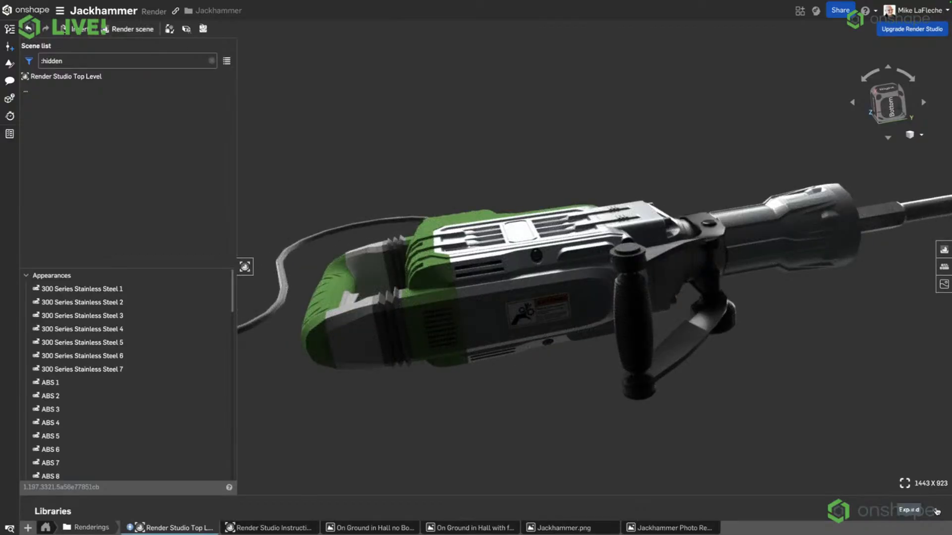
{"action": "left_click", "coordinate": [936, 511]}
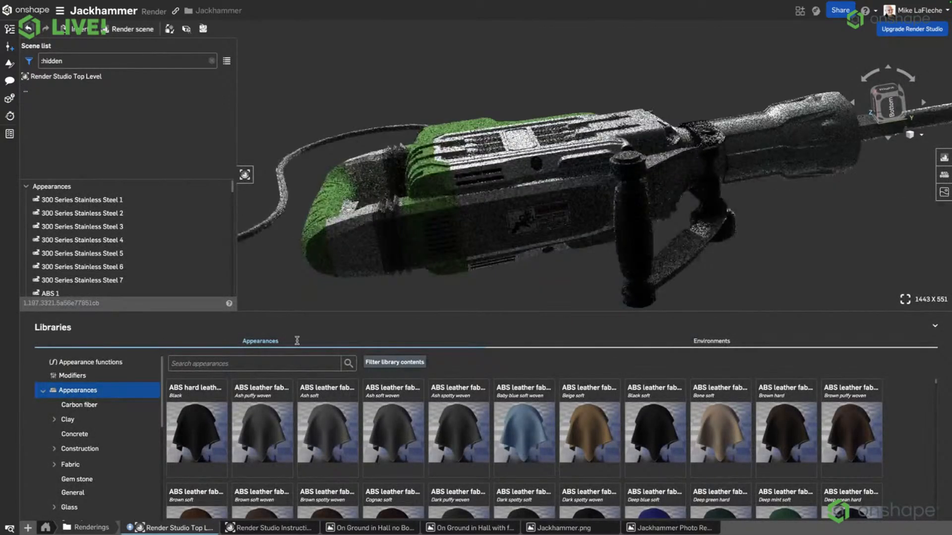
{"action": "left_click", "coordinate": [744, 342]}
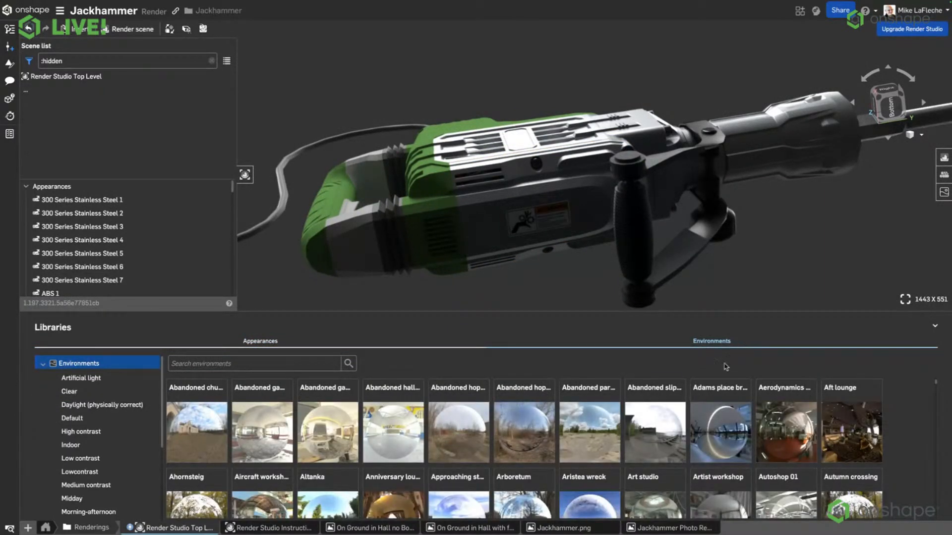
{"action": "right_click", "coordinate": [675, 421]}
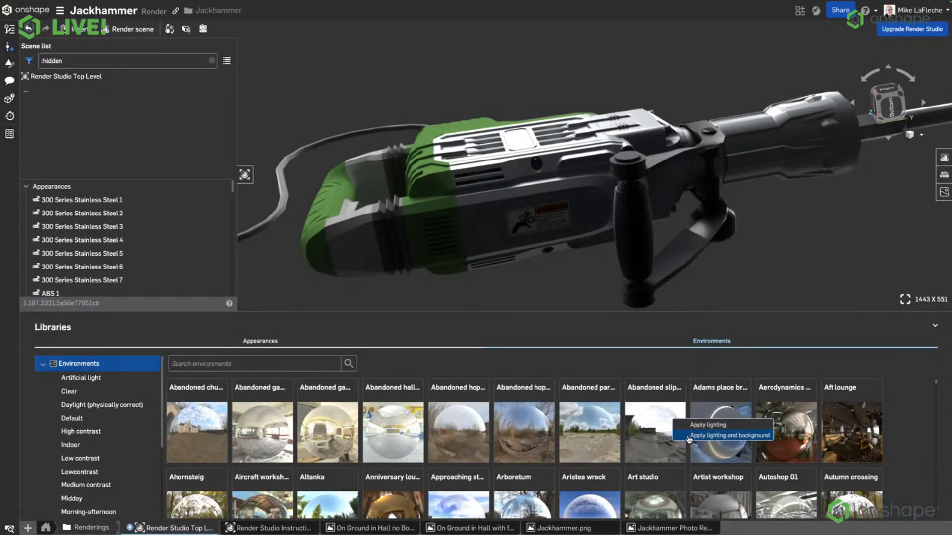
{"action": "left_click", "coordinate": [729, 436]}
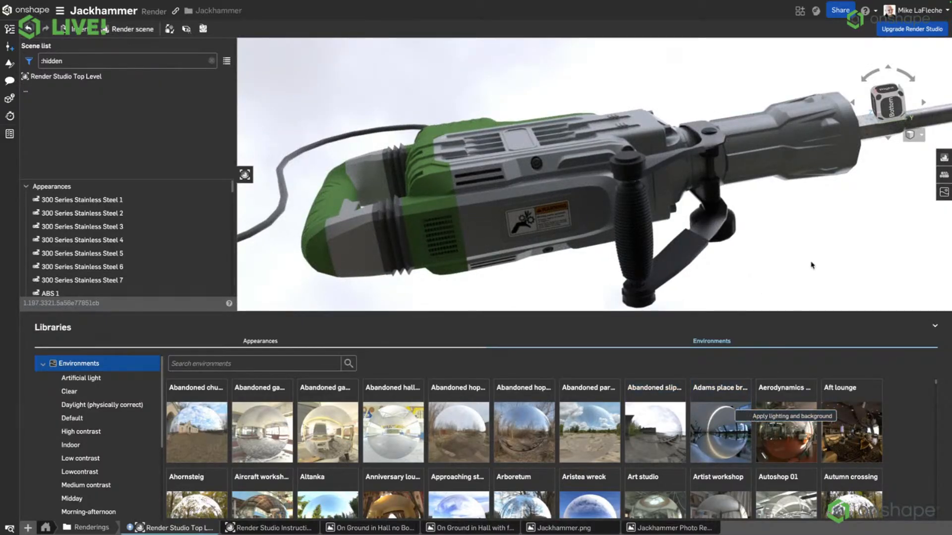
{"action": "left_click", "coordinate": [935, 326]}
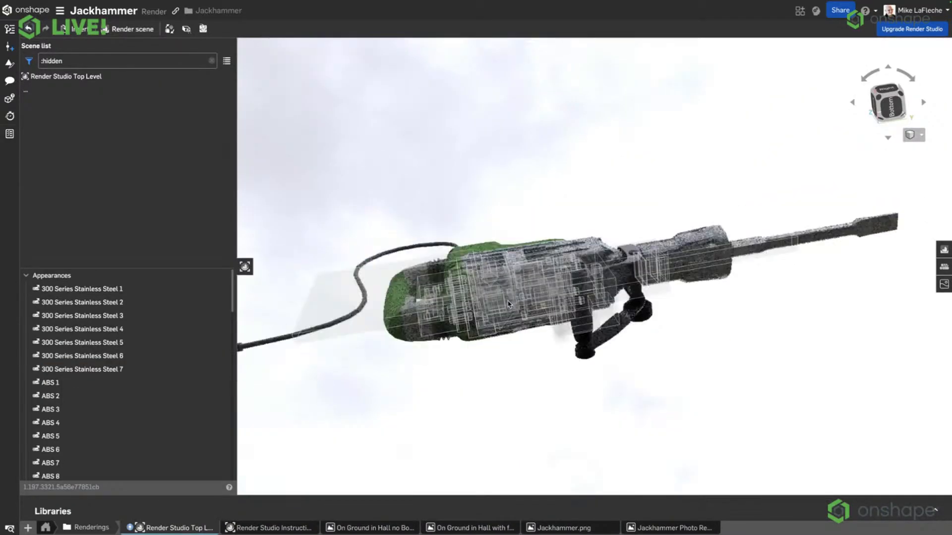
{"action": "right_click_drag", "start_coordinate": [509, 305], "coordinate": [549, 366]}
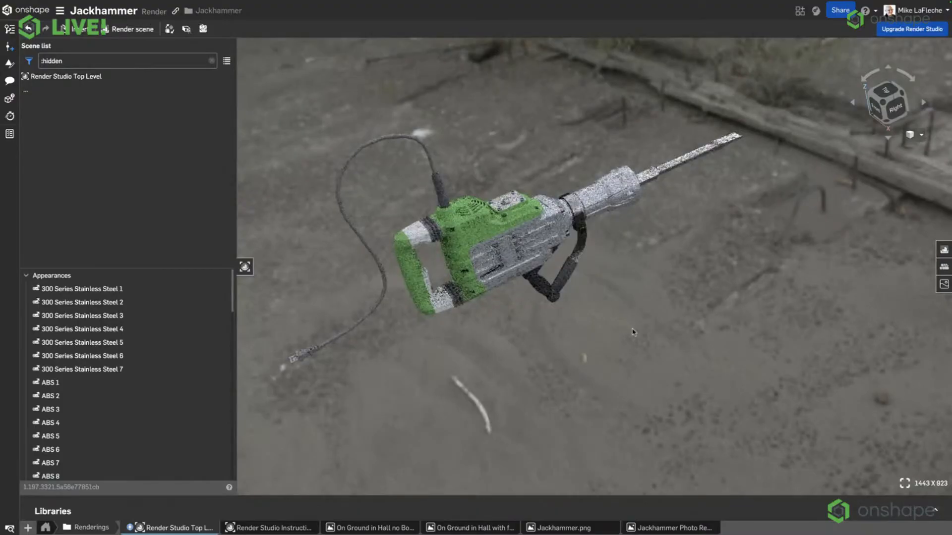
Clear the hidden-items filter from the scene list and rotate the whole Jackhammer about the Y axis by about -45.5 deg.
{"action": "right_click_drag", "start_coordinate": [634, 316], "coordinate": [642, 311]}
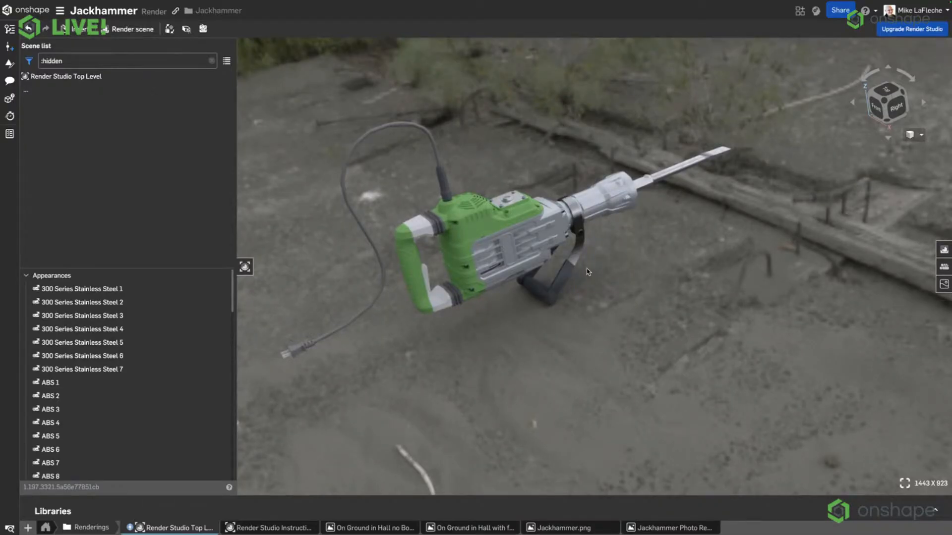
{"action": "left_click", "coordinate": [211, 61]}
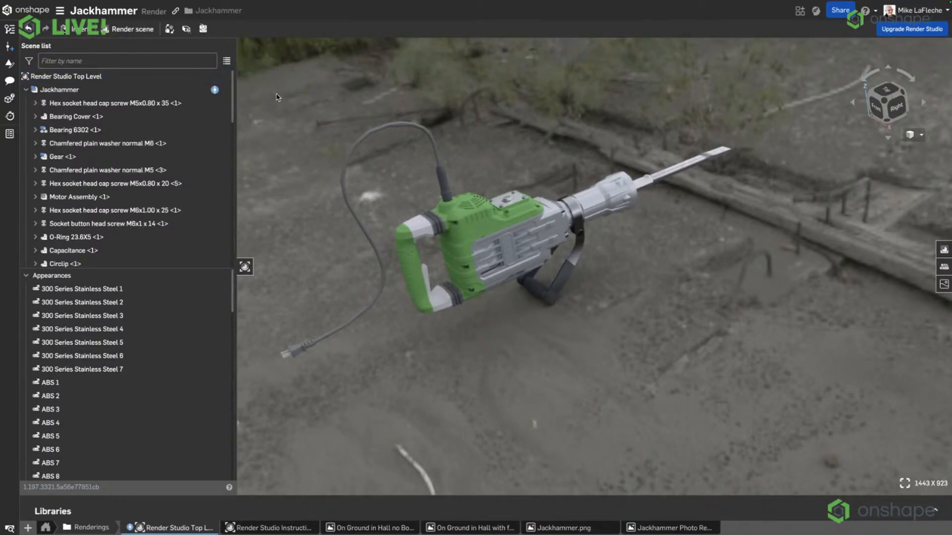
{"action": "left_click", "coordinate": [50, 90]}
{"action": "right_click", "coordinate": [47, 93]}
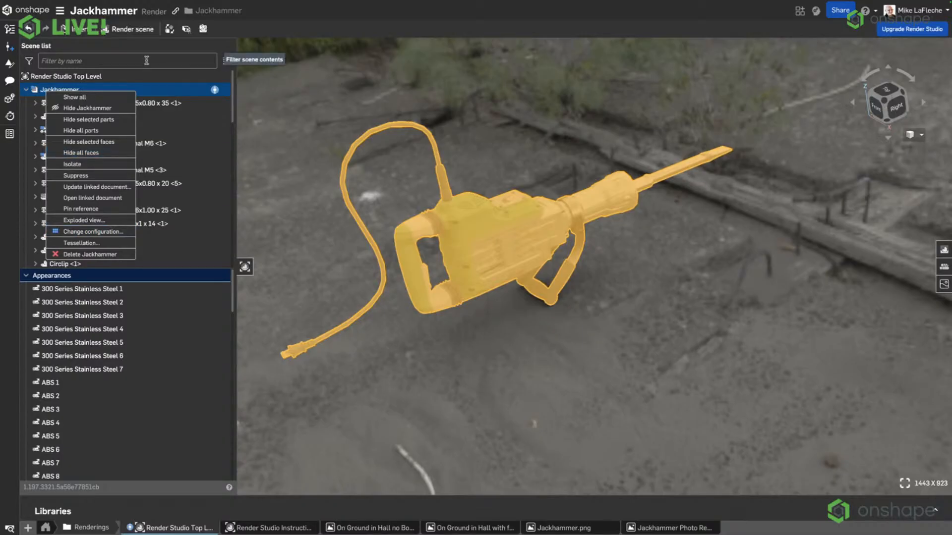
{"action": "left_click", "coordinate": [169, 29]}
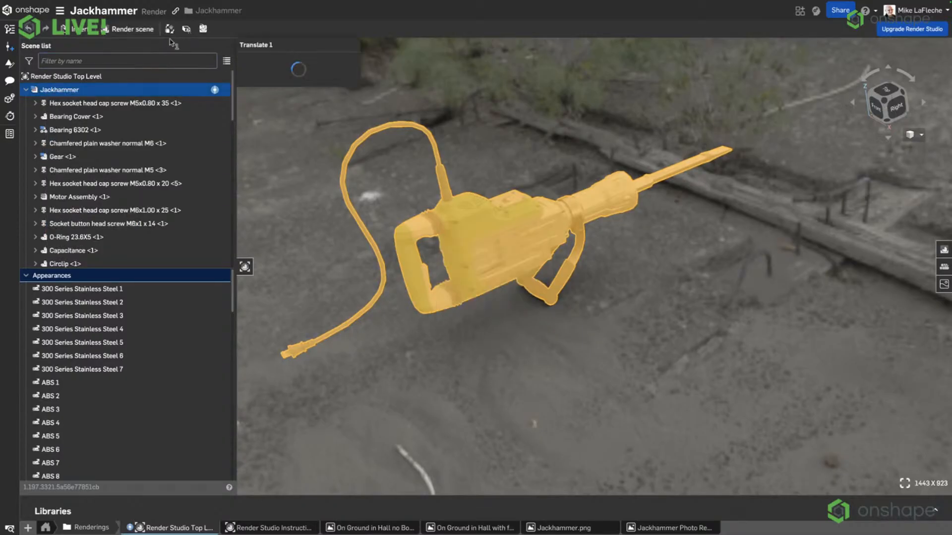
{"action": "left_click", "coordinate": [268, 86]}
{"action": "left_click", "coordinate": [268, 116]}
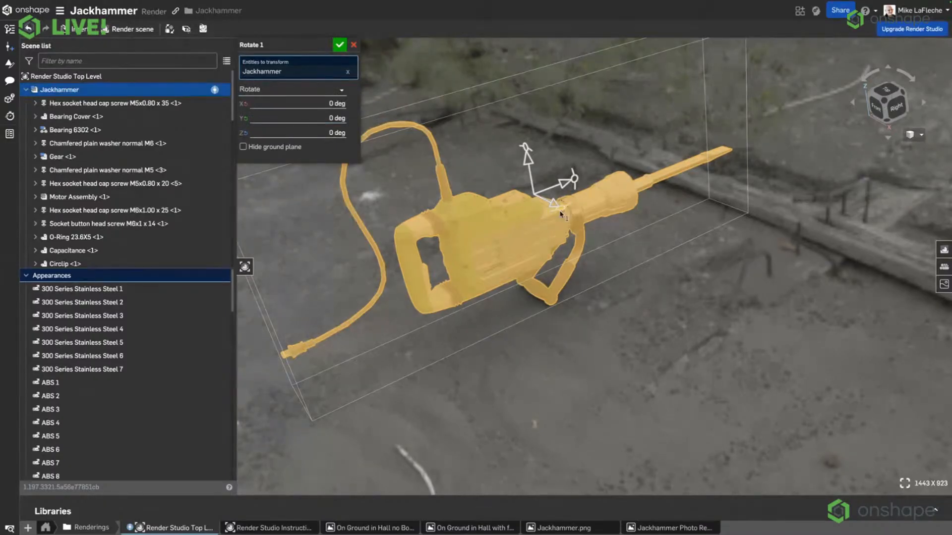
{"action": "left_click_drag", "start_coordinate": [526, 148], "coordinate": [502, 133]}
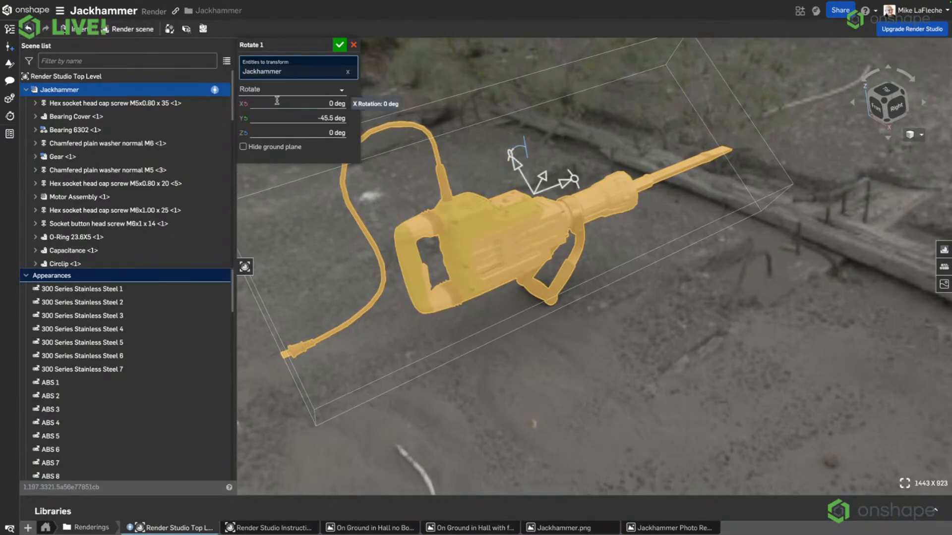
Set the Jackhammer's Y rotation to -90 deg and accept the rotation.
{"action": "left_click", "coordinate": [285, 118]}
{"action": "type", "text": "-"}
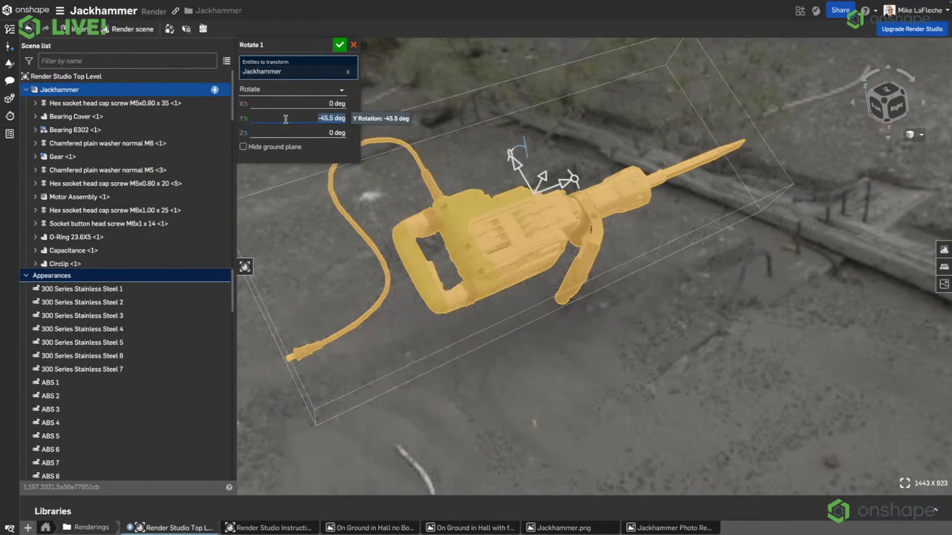
{"action": "type", "text": "90"}
{"action": "key", "text": "Return"}
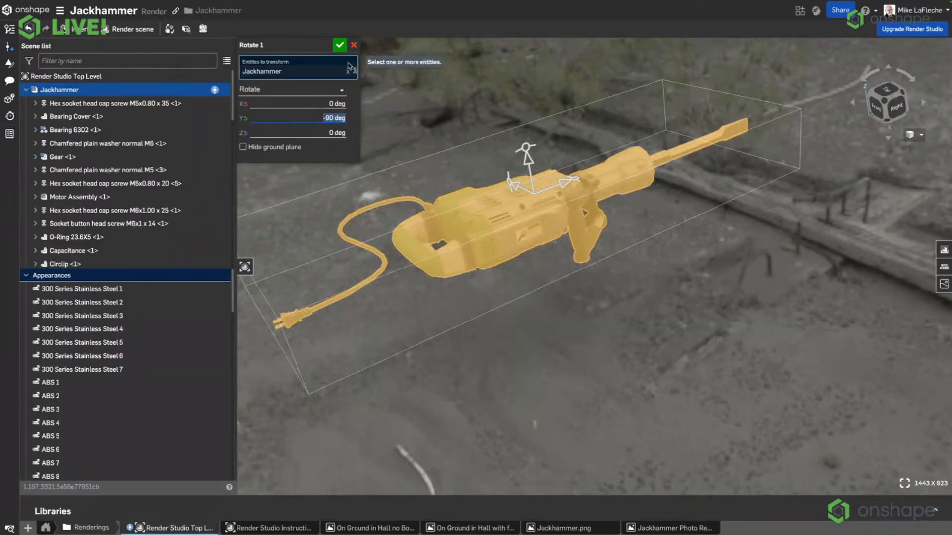
{"action": "left_click", "coordinate": [340, 45]}
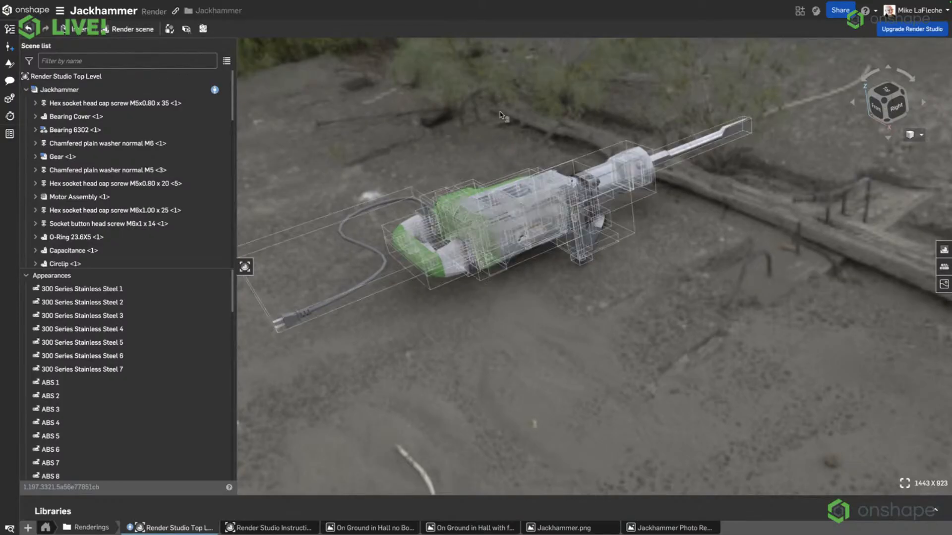
Frame the rotated jackhammer on the ground beside the slipway timbers and clear the part selection.
{"action": "key", "text": "ctrl+z"}
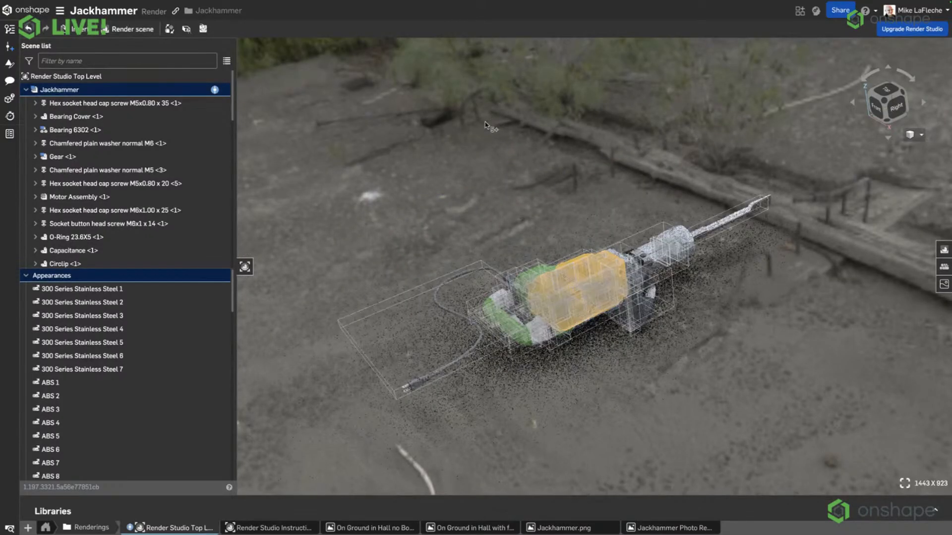
{"action": "middle_click_drag", "start_coordinate": [467, 141], "coordinate": [381, 148]}
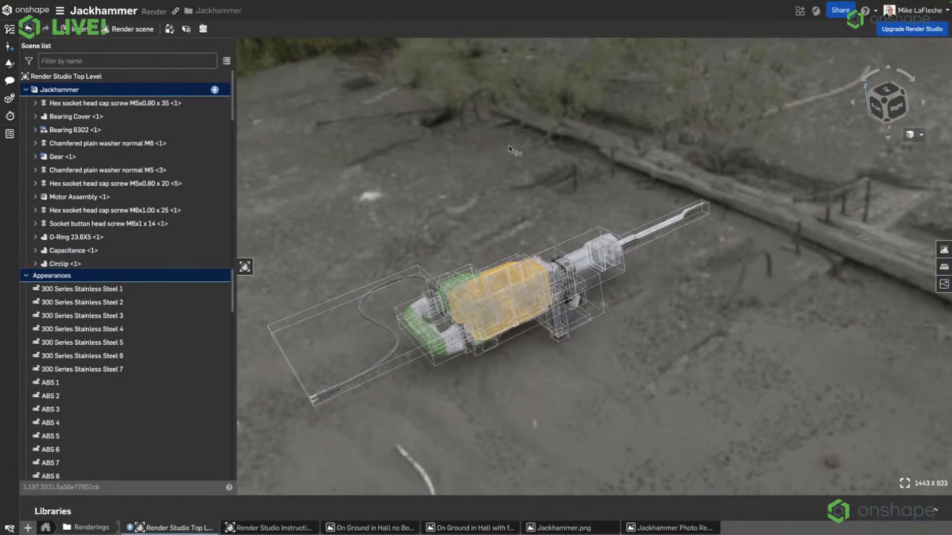
{"action": "right_click_drag", "start_coordinate": [503, 189], "coordinate": [515, 181]}
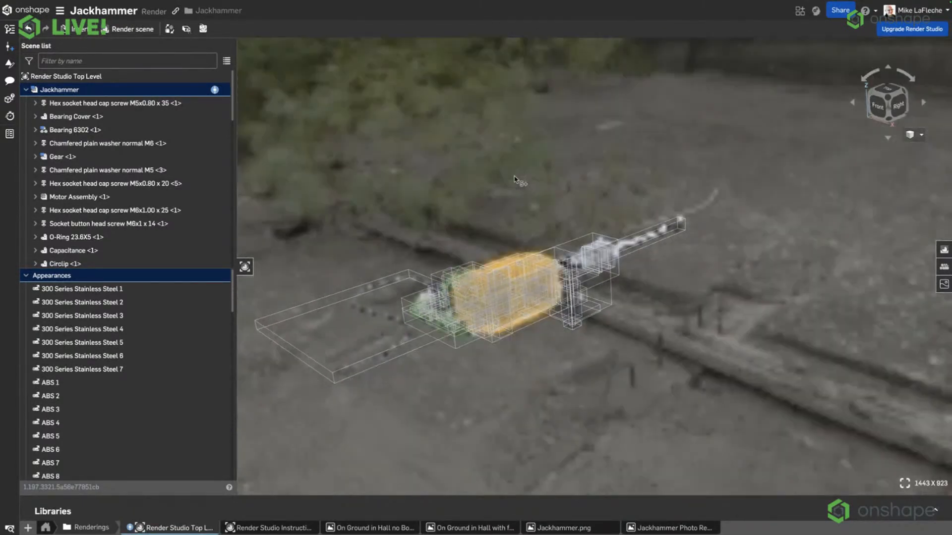
{"action": "right_click_drag", "start_coordinate": [501, 219], "coordinate": [559, 135]}
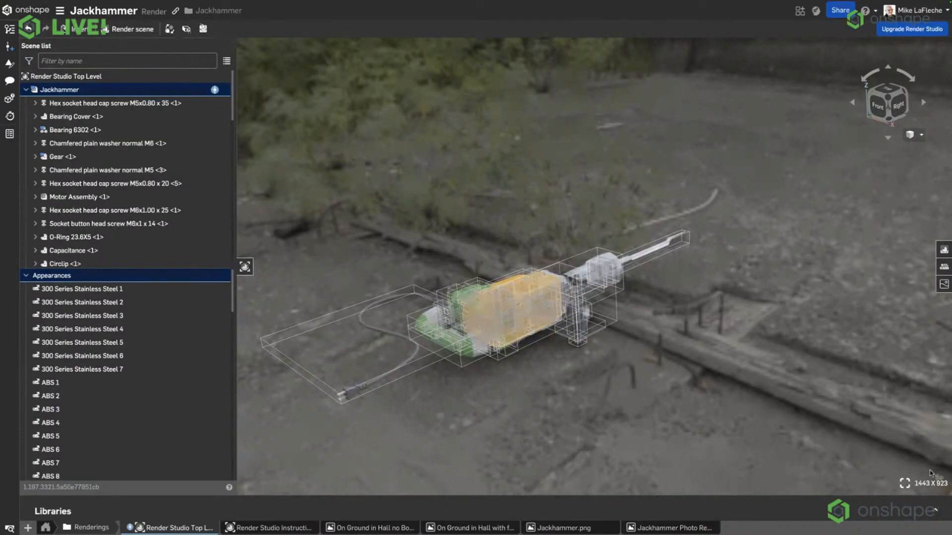
{"action": "left_click", "coordinate": [932, 513]}
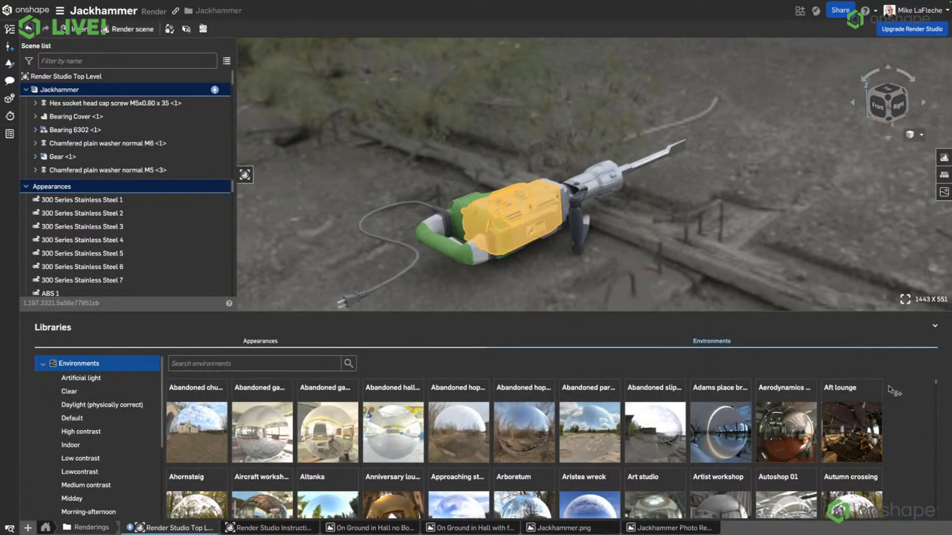
{"action": "left_click", "coordinate": [533, 273]}
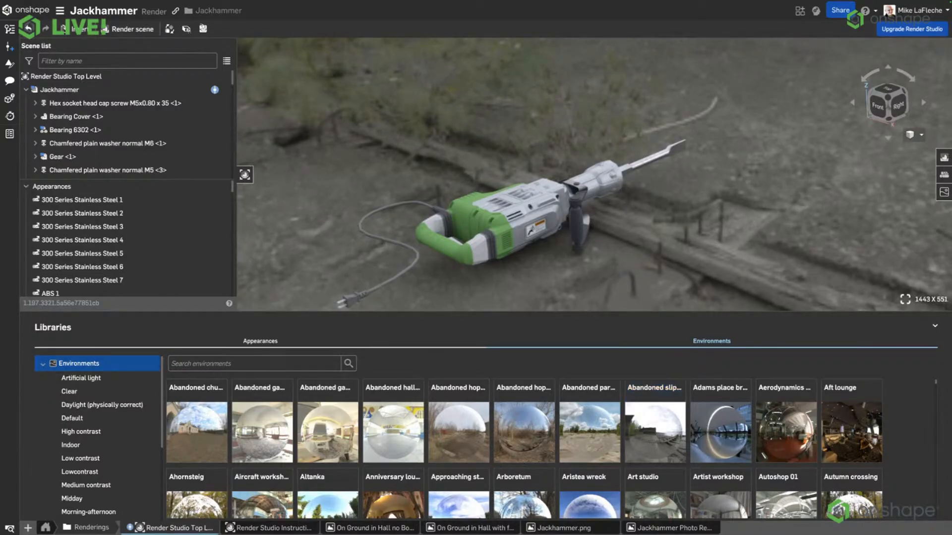
{"action": "left_click", "coordinate": [937, 326]}
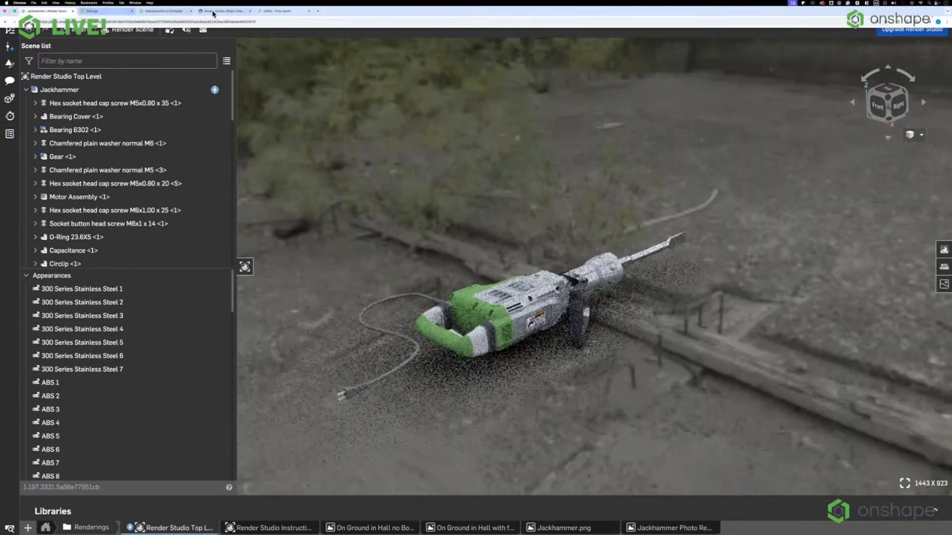
Switch to the Poly Haven HDRI site, search the Outdoor category for "slipway" and open the Abandoned Slipway asset.
{"action": "left_click", "coordinate": [213, 12]}
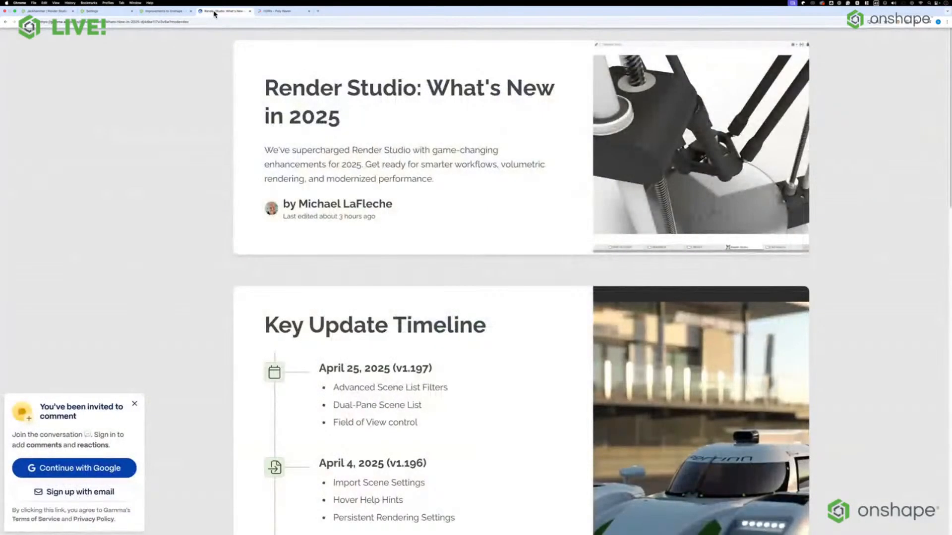
{"action": "left_click", "coordinate": [270, 11]}
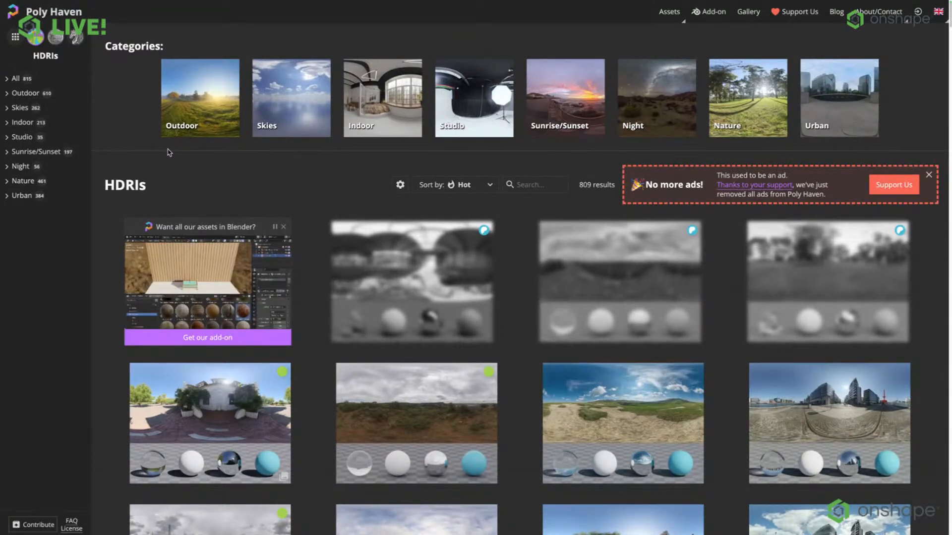
{"action": "left_click", "coordinate": [211, 118]}
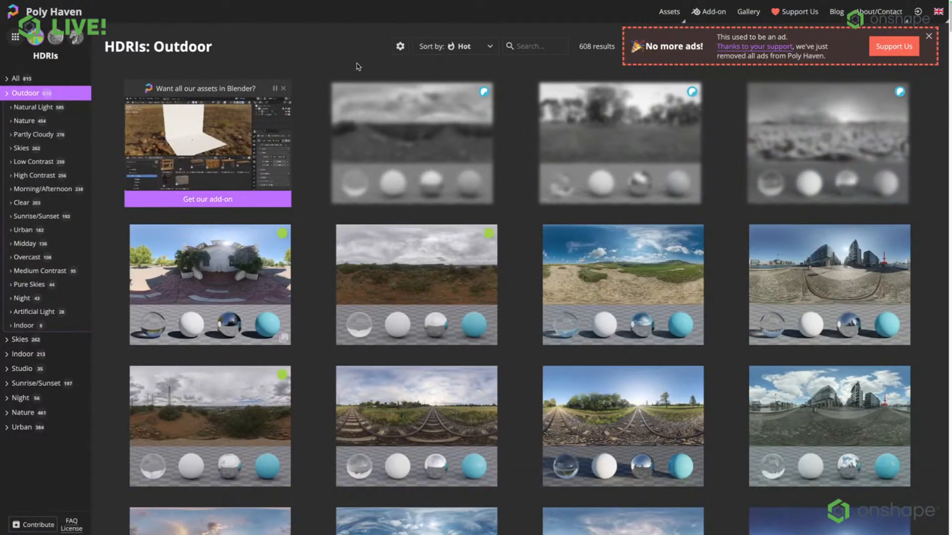
{"action": "left_click", "coordinate": [530, 46]}
{"action": "type", "text": "slipway"}
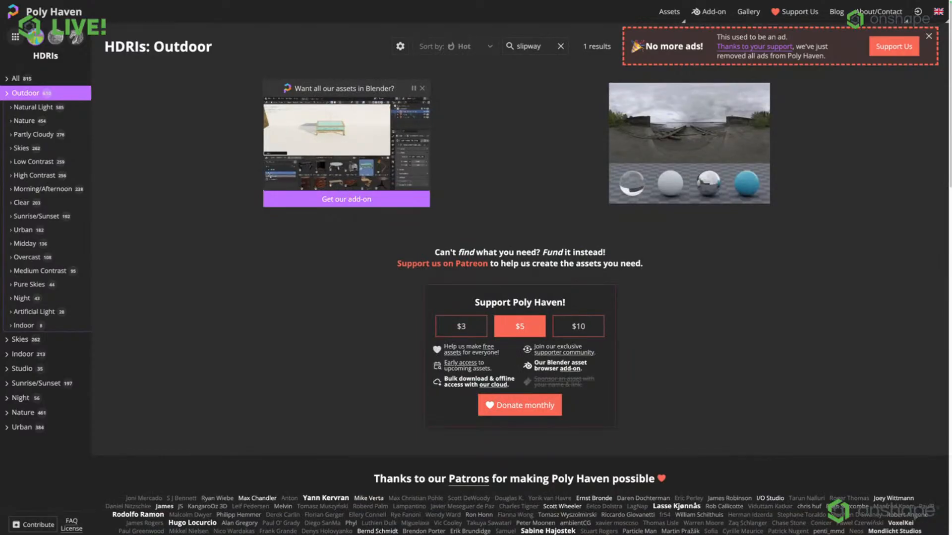
{"action": "left_click", "coordinate": [693, 142]}
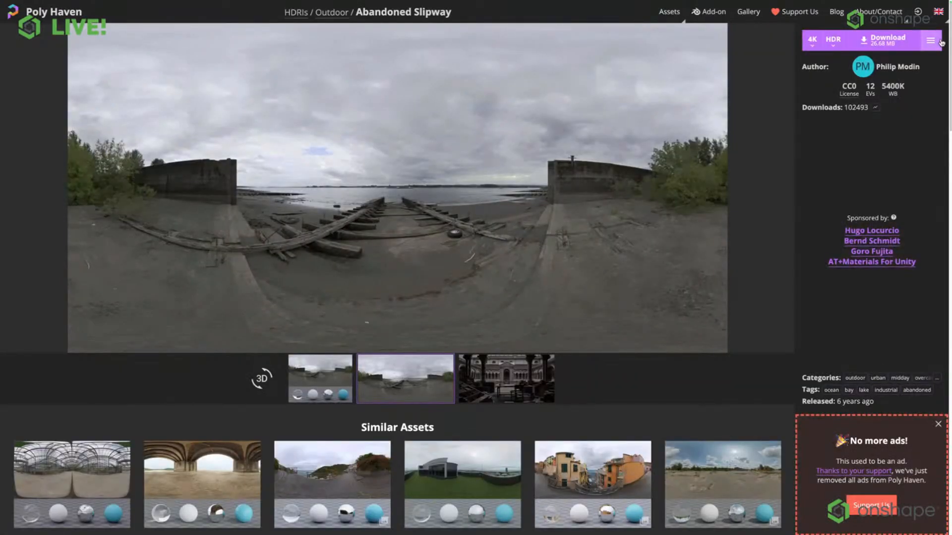
Review the available resolutions and download the Abandoned Slipway environment as a 4K HDR file.
{"action": "left_click", "coordinate": [814, 41]}
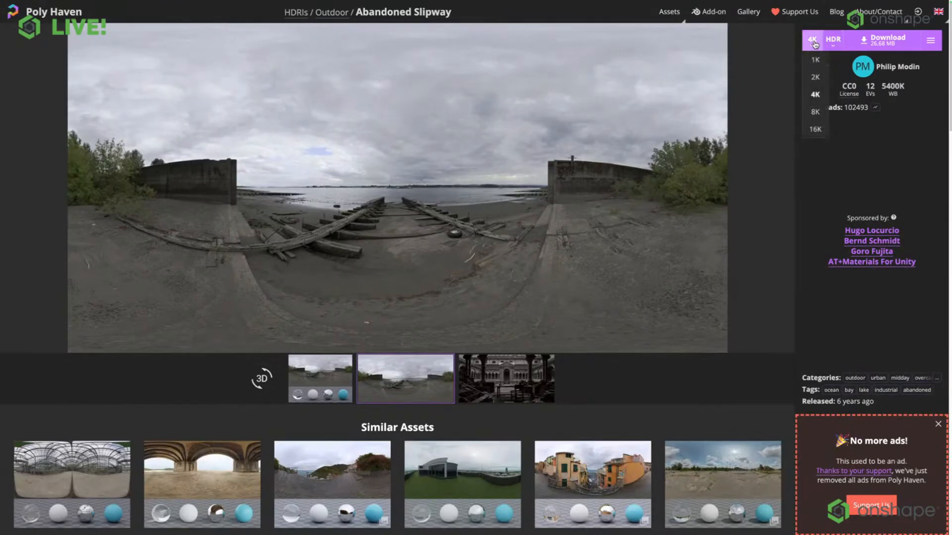
{"action": "left_click", "coordinate": [816, 113]}
{"action": "left_click", "coordinate": [812, 42]}
{"action": "left_click", "coordinate": [816, 94]}
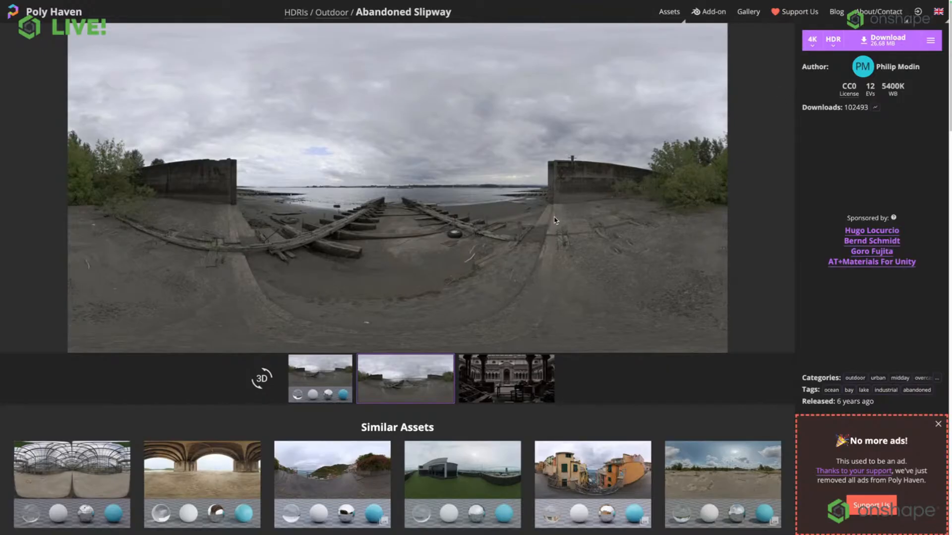
{"action": "left_click", "coordinate": [877, 43]}
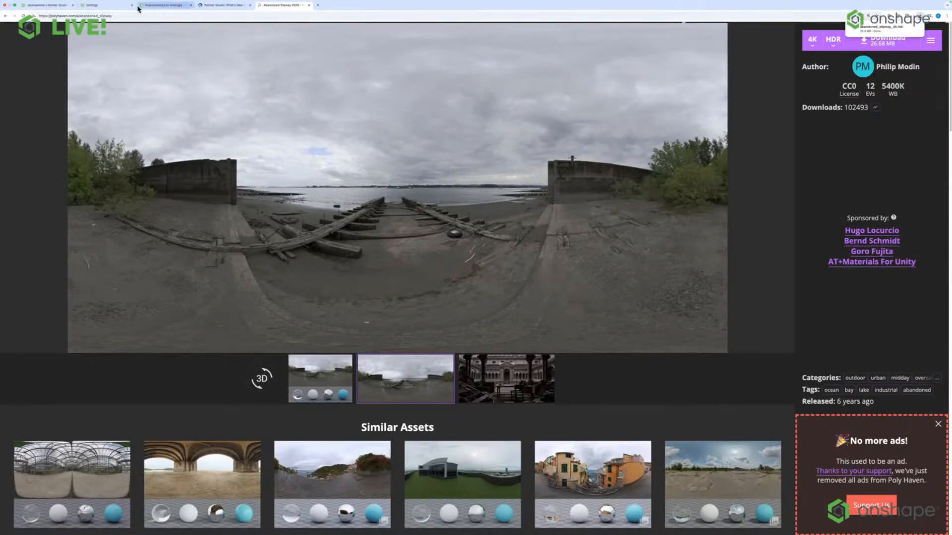
Switch back to the Jackhammer document in Onshape and open the Environment settings of the render scene.
{"action": "left_click", "coordinate": [95, 5]}
{"action": "left_click", "coordinate": [52, 9]}
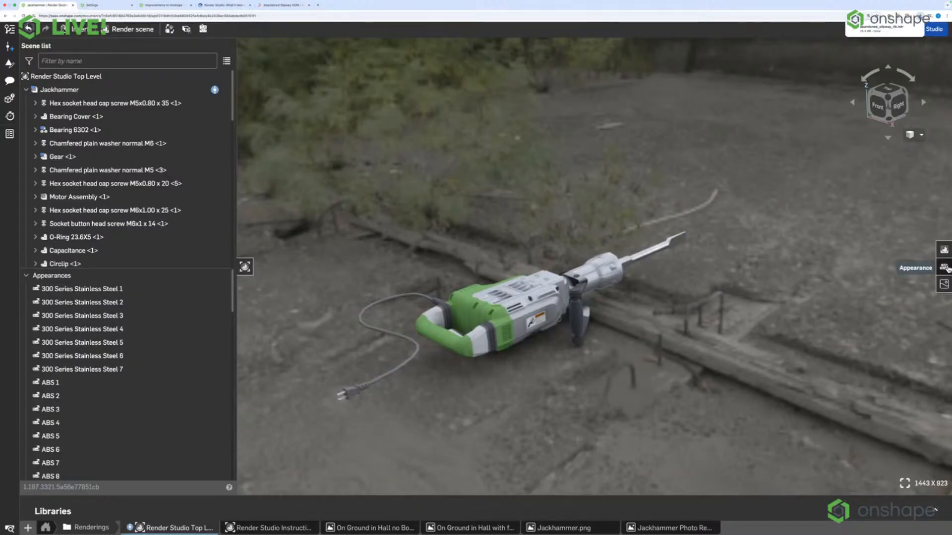
{"action": "left_click", "coordinate": [944, 250]}
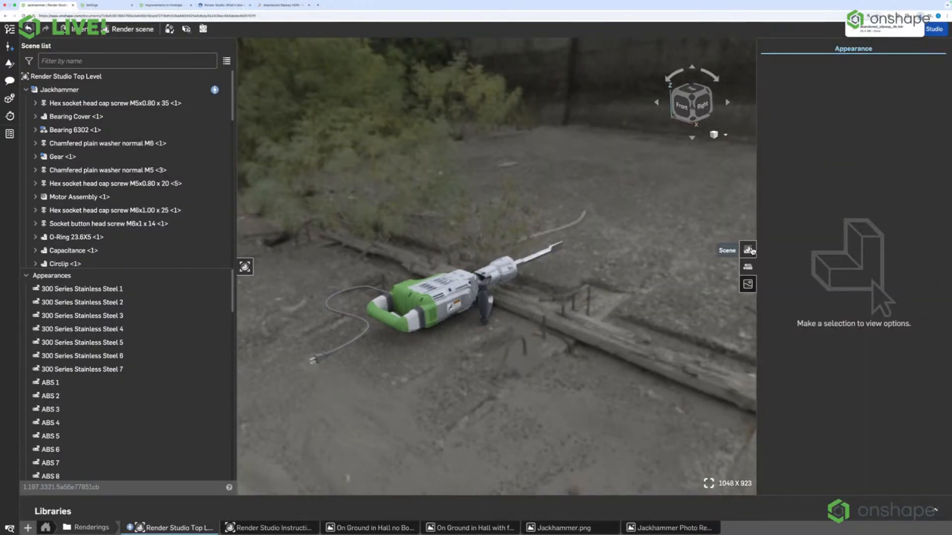
{"action": "left_click", "coordinate": [747, 249]}
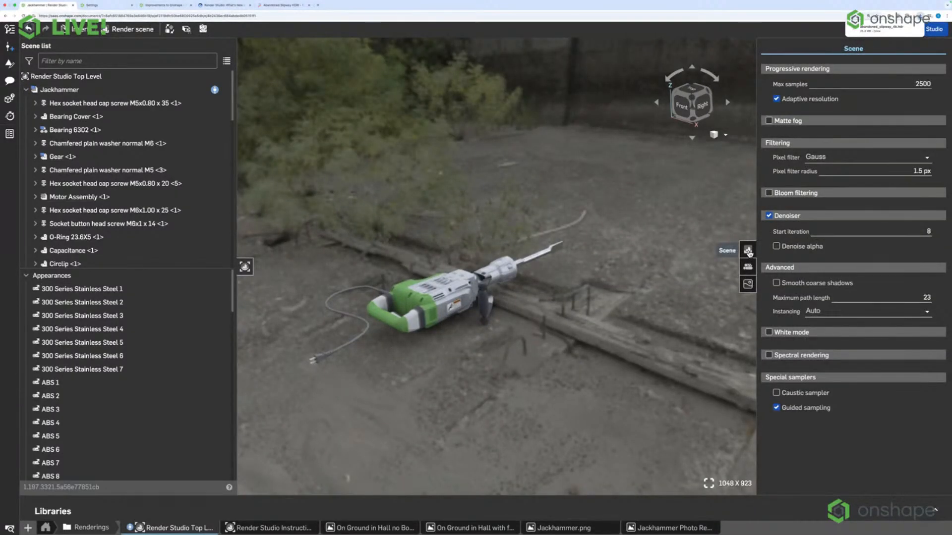
{"action": "left_click", "coordinate": [748, 287]}
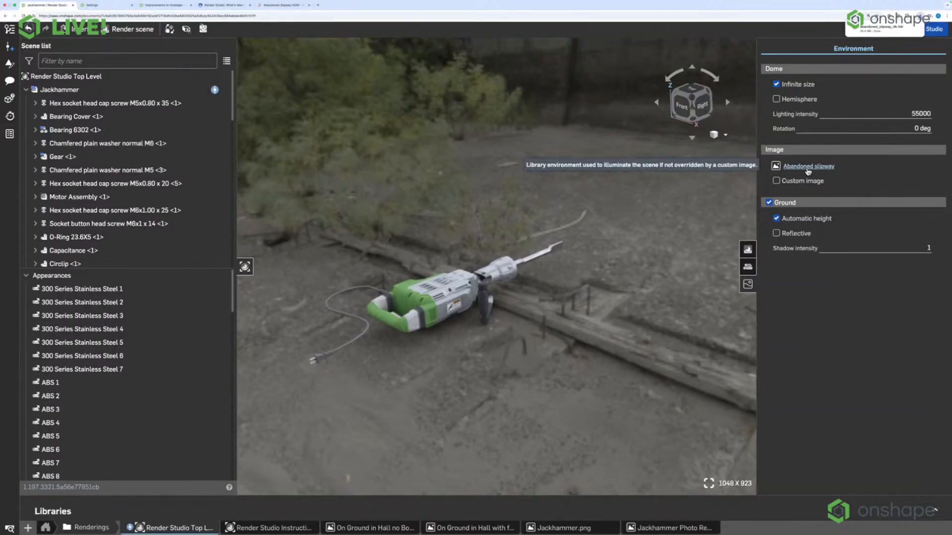
Enable a custom environment image and import abandoned_slipway_4k.hdr from the Downloads folder into the document.
{"action": "left_click", "coordinate": [777, 181]}
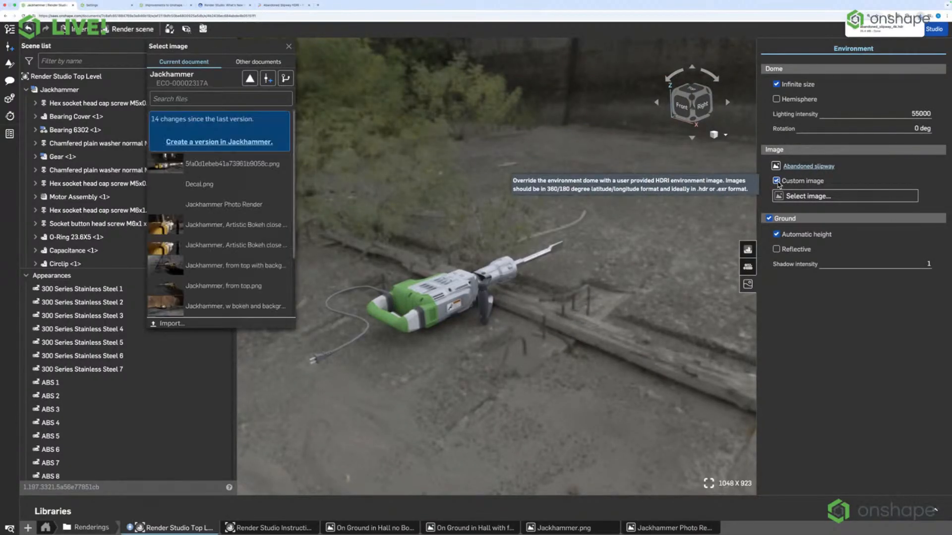
{"action": "left_click", "coordinate": [183, 322]}
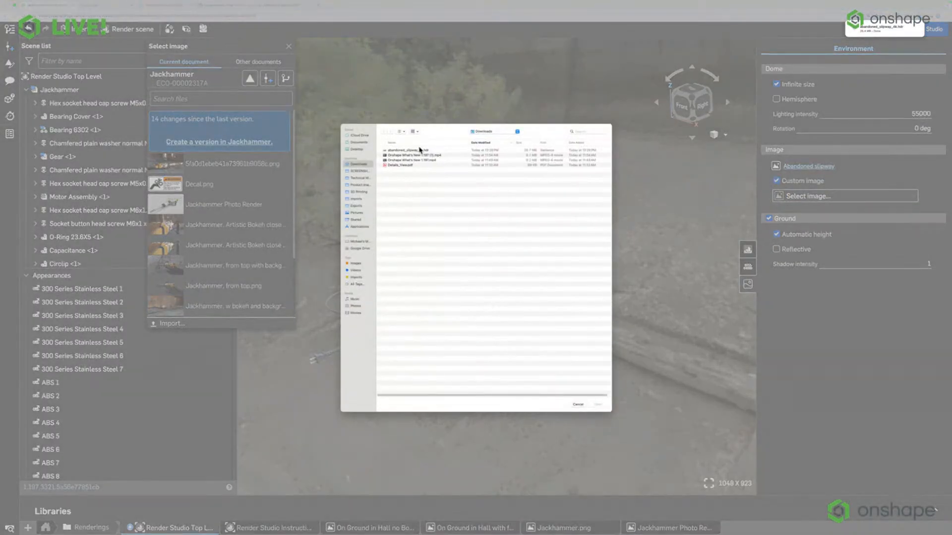
{"action": "double_click", "coordinate": [416, 151]}
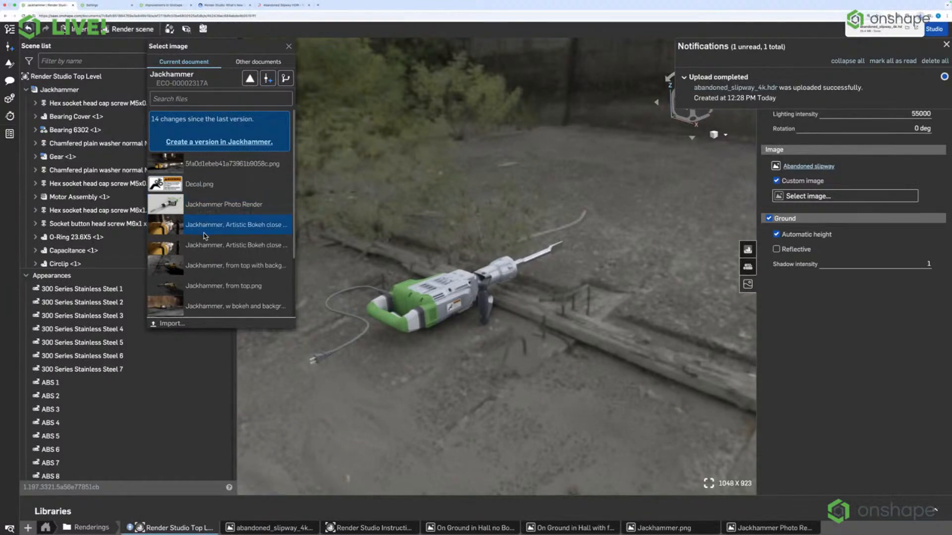
Create version V11 of the Jackhammer document and delete all upload notifications.
{"action": "left_click", "coordinate": [283, 78]}
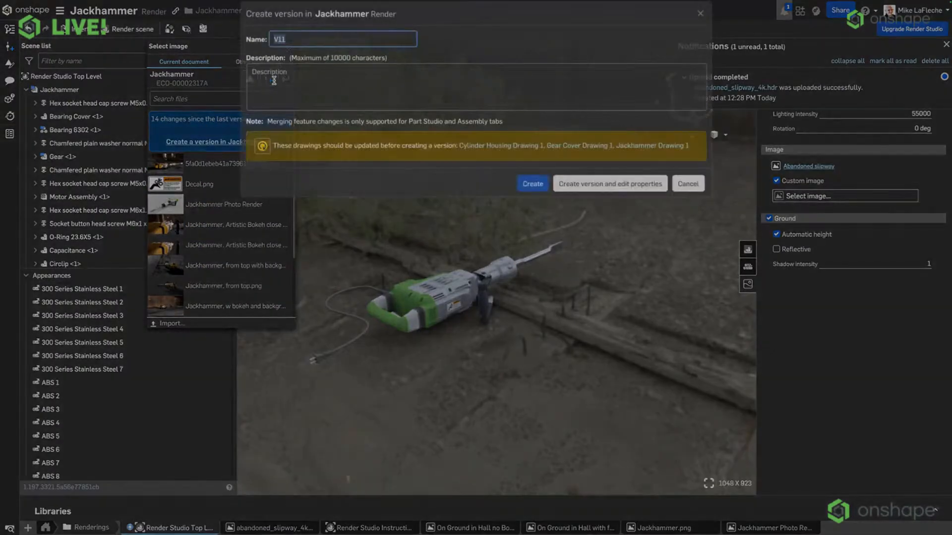
{"action": "key", "text": "Return"}
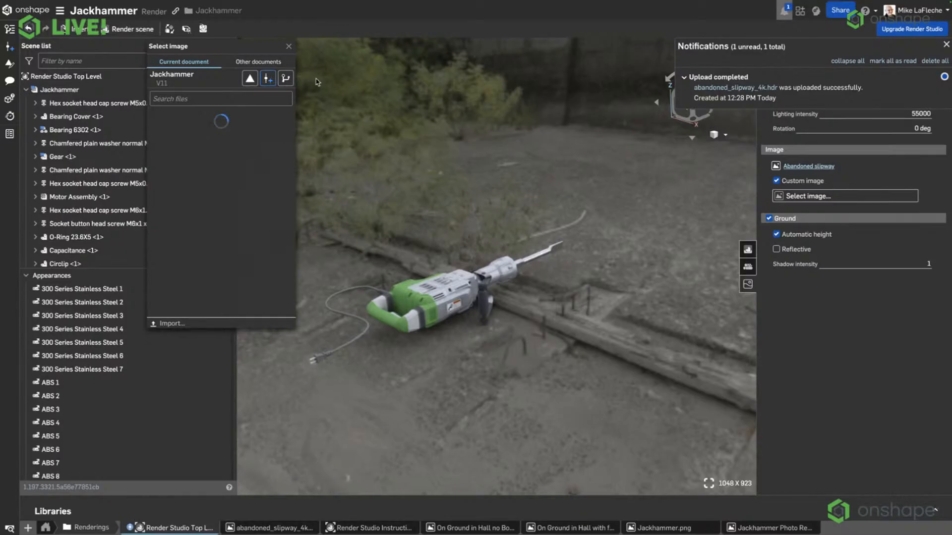
{"action": "left_click", "coordinate": [935, 62]}
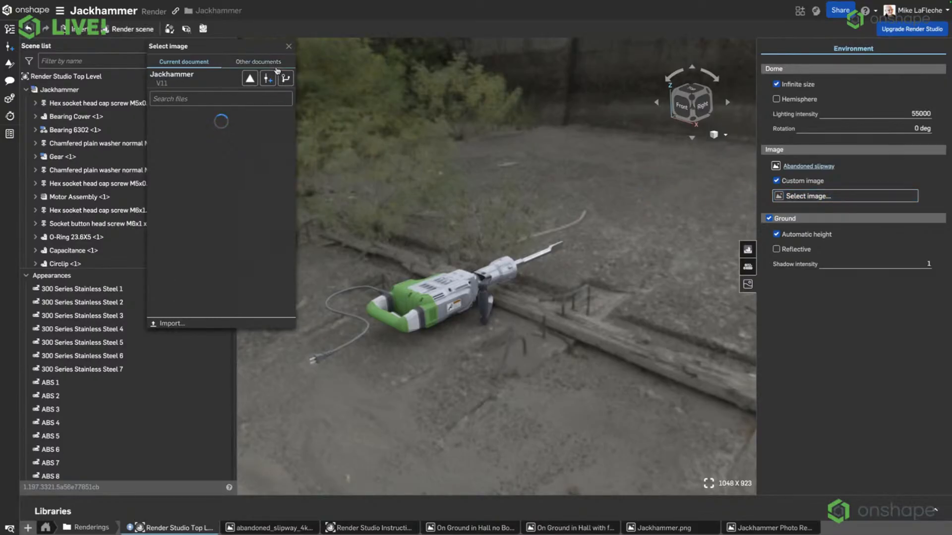
Try to choose the uploaded slipway HDR as the custom environment image, and close the image selection.
{"action": "left_click", "coordinate": [262, 61]}
{"action": "left_click", "coordinate": [177, 63]}
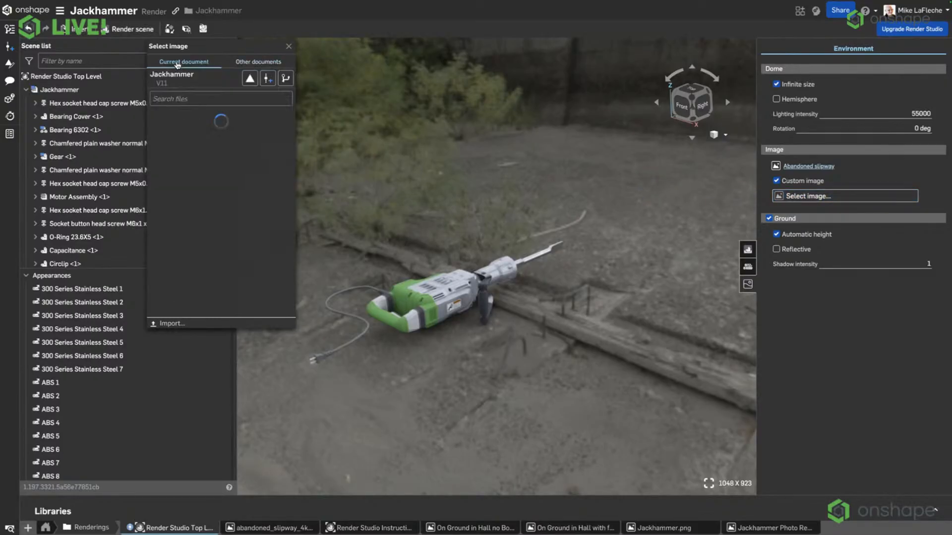
{"action": "left_click", "coordinate": [288, 46]}
{"action": "left_click", "coordinate": [815, 196]}
{"action": "left_click", "coordinate": [285, 77]}
{"action": "left_click", "coordinate": [226, 176]}
{"action": "left_click", "coordinate": [289, 48]}
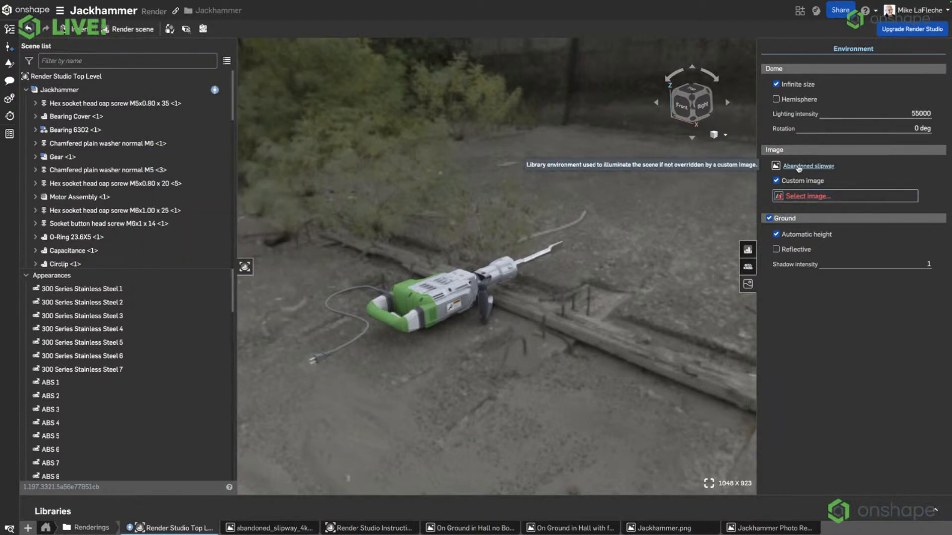
Look at the uploaded abandoned_slipway_4k.hdr, return to the render scene and create version V12 of the Jackhammer document.
{"action": "left_click", "coordinate": [799, 167]}
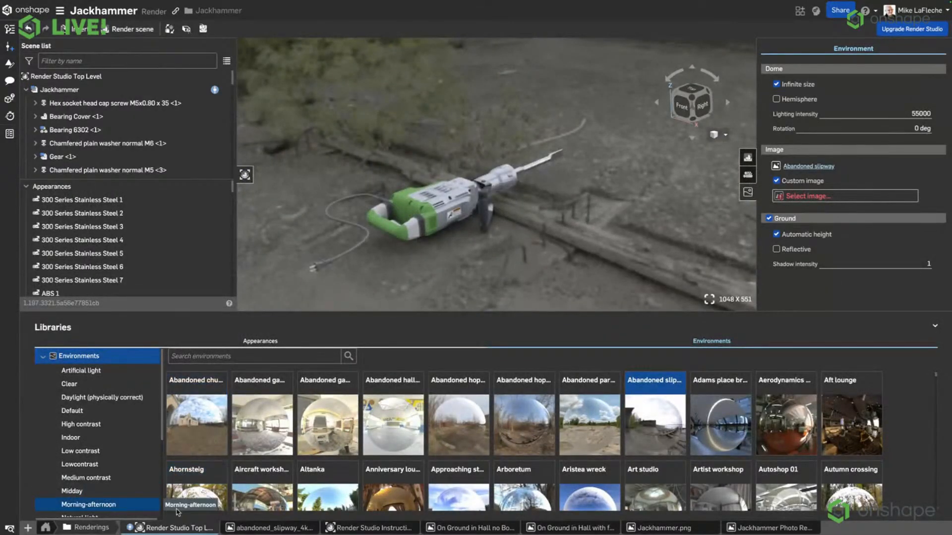
{"action": "left_click", "coordinate": [240, 527]}
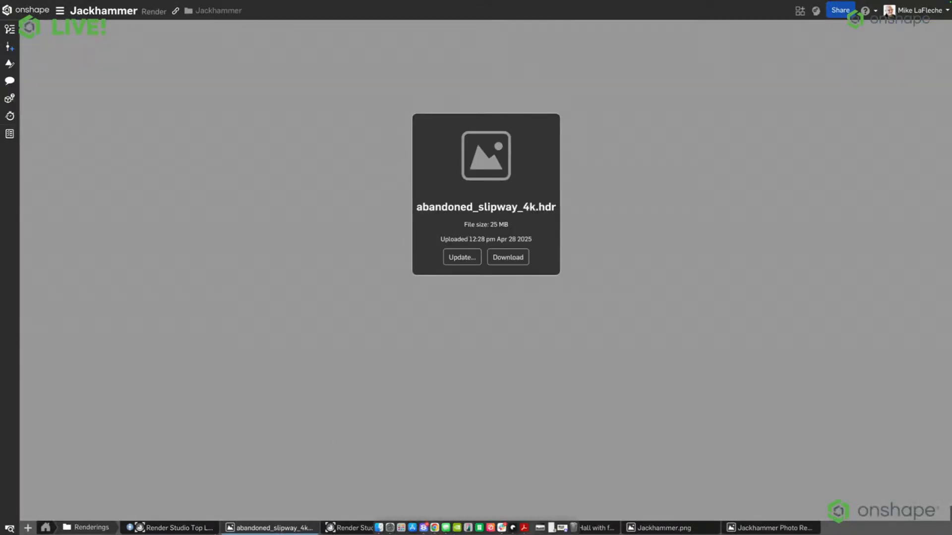
{"action": "left_click", "coordinate": [169, 528]}
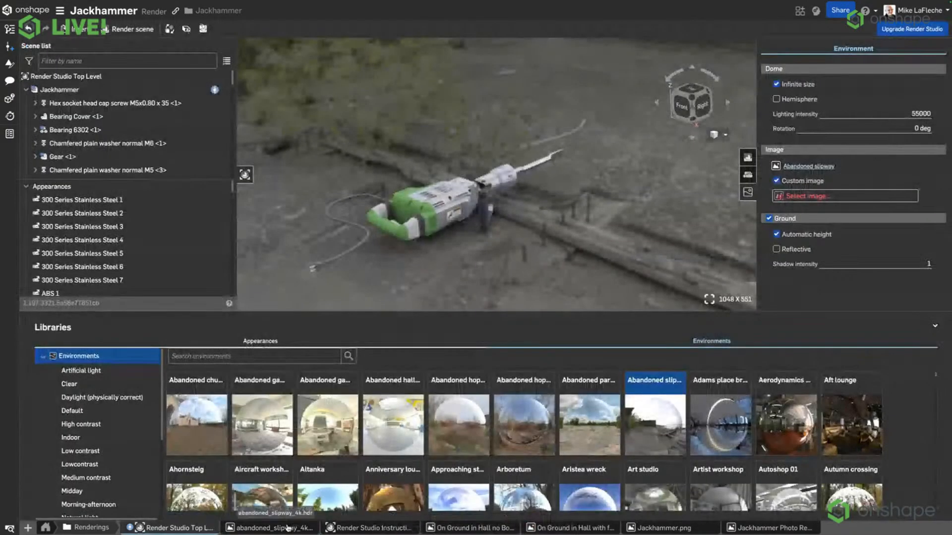
{"action": "left_click", "coordinate": [9, 46]}
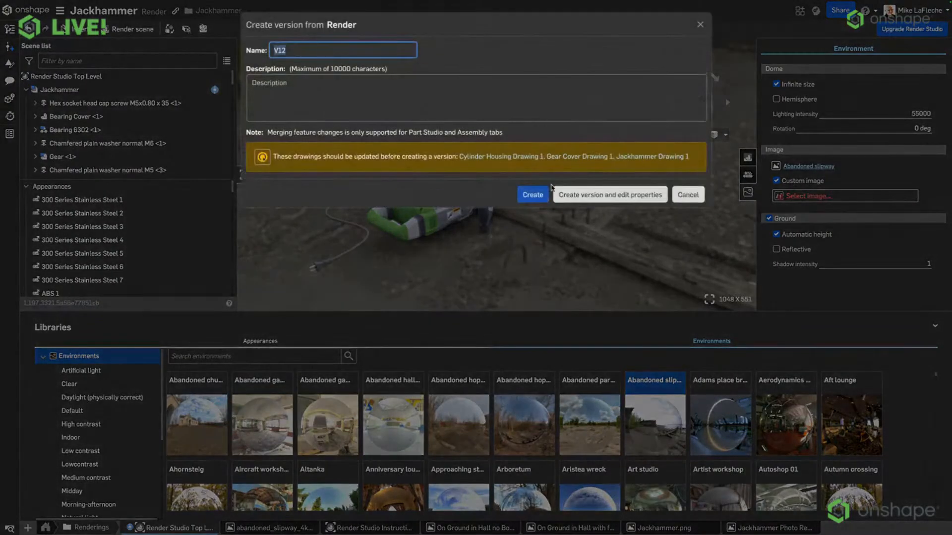
{"action": "left_click", "coordinate": [526, 195]}
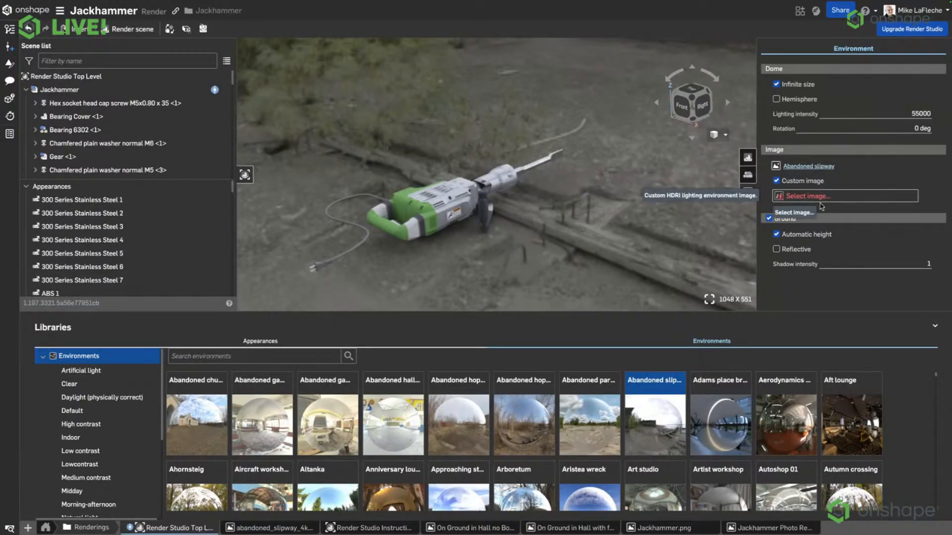
{"action": "left_click", "coordinate": [806, 196]}
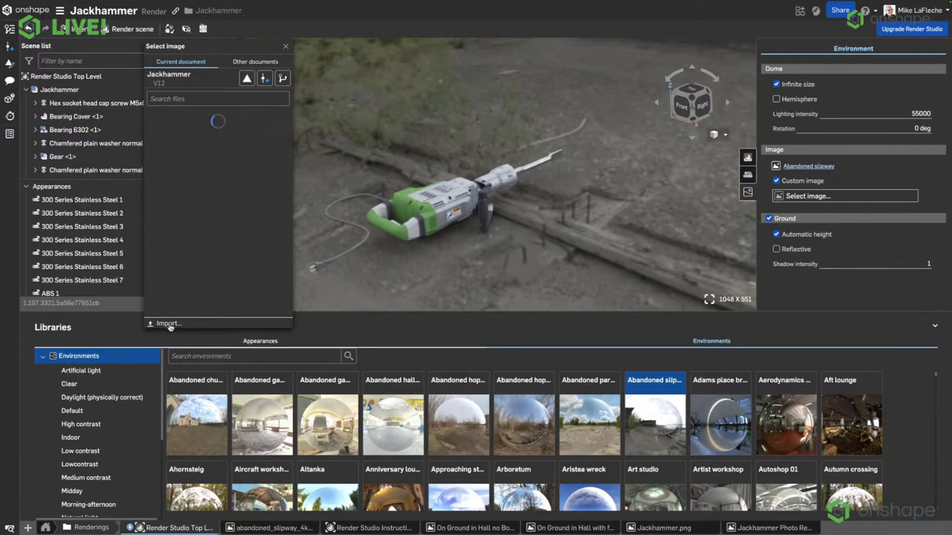
{"action": "left_click", "coordinate": [167, 325]}
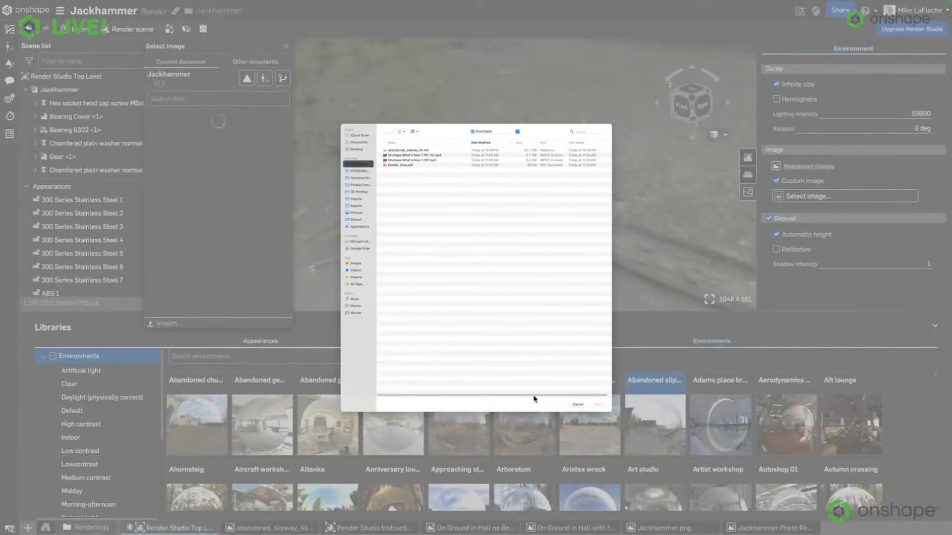
{"action": "left_click", "coordinate": [578, 405]}
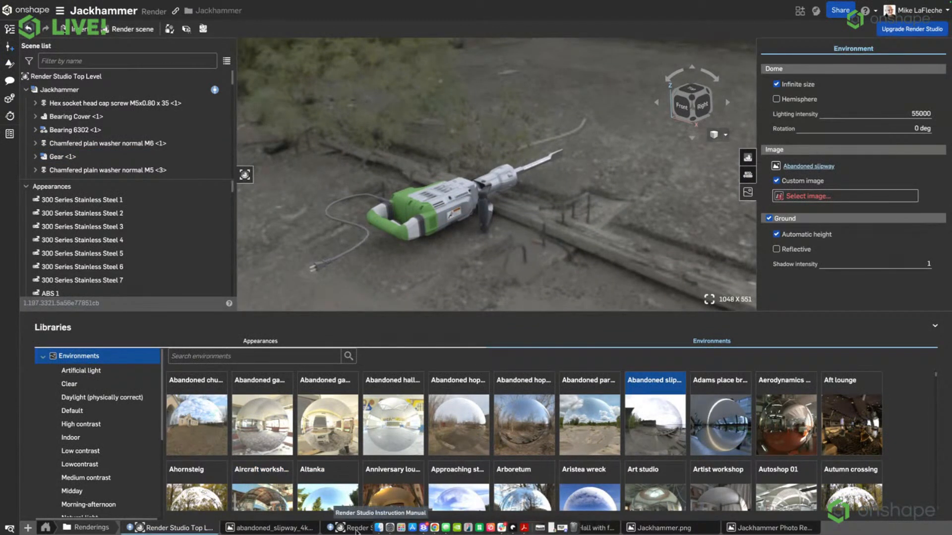
Set abandoned_slipway_4k.hdr from the current document as the custom environment image and close the settings and library views.
{"action": "left_click", "coordinate": [803, 195]}
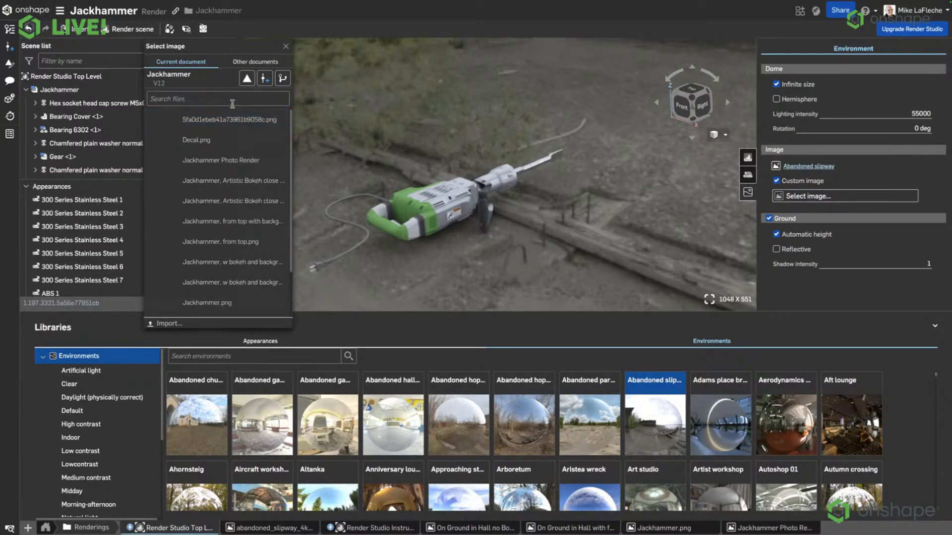
{"action": "type", "text": "slipway"}
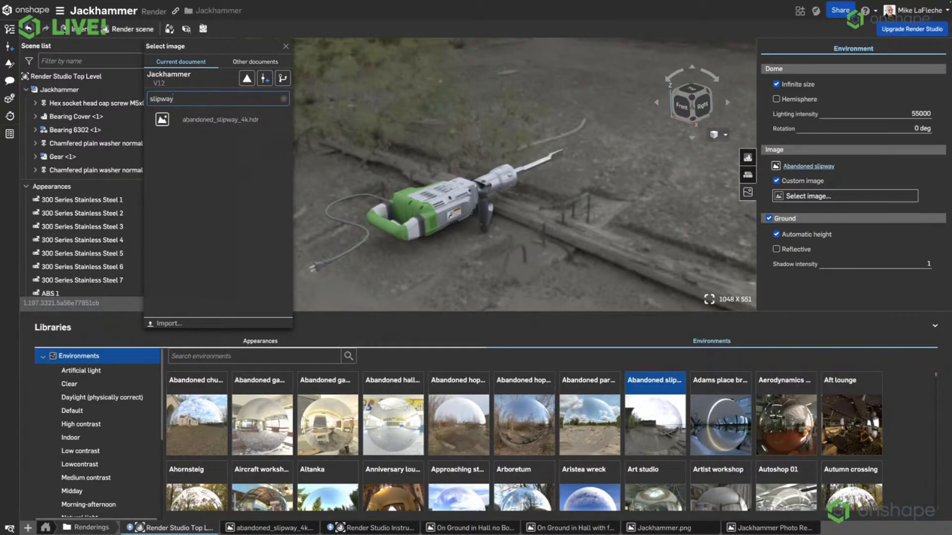
{"action": "left_click", "coordinate": [191, 124]}
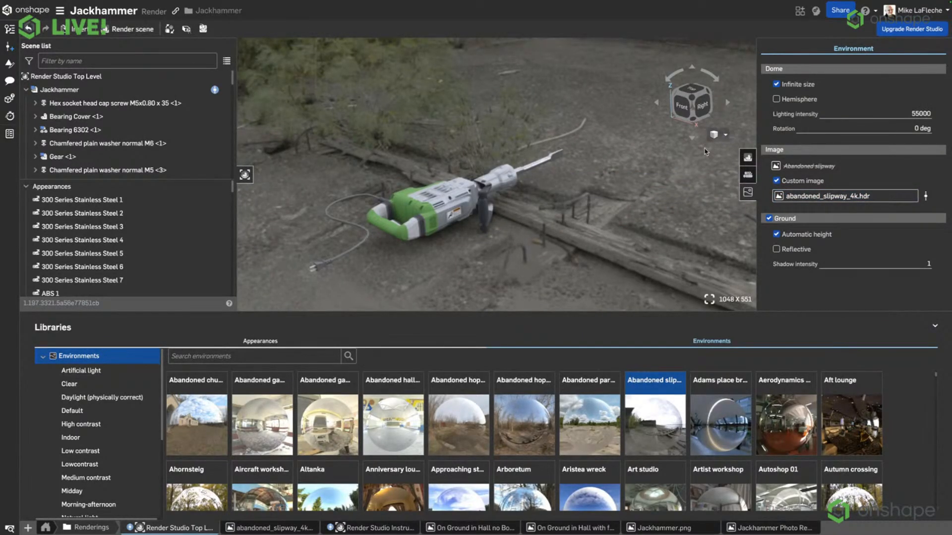
{"action": "left_click", "coordinate": [748, 192]}
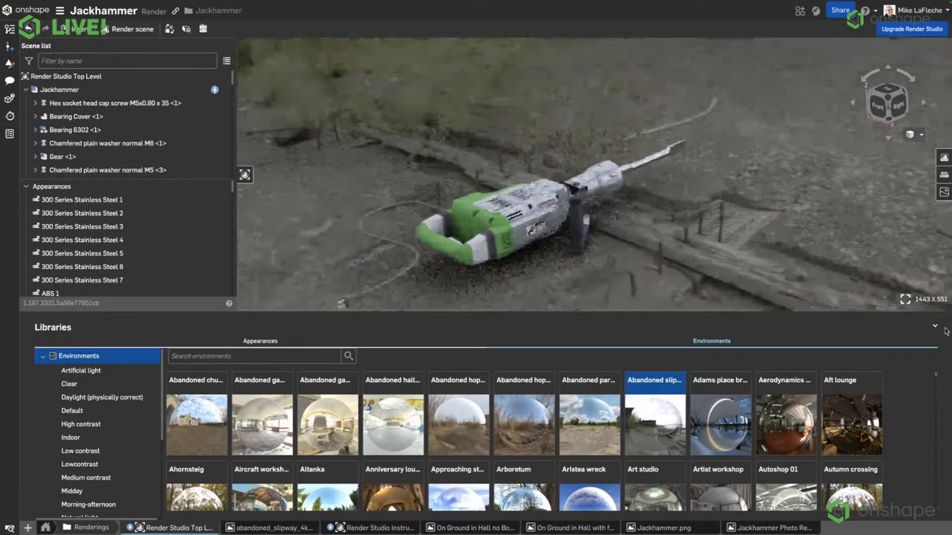
{"action": "left_click", "coordinate": [937, 327]}
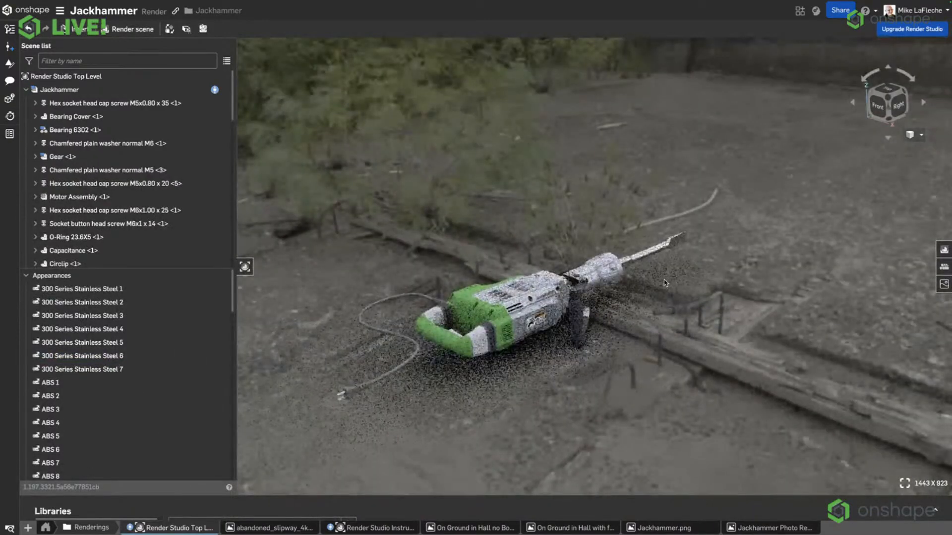
Turn on the Hemisphere option of the environment dome and inspect how the jackhammer sits on the ground.
{"action": "scroll", "coordinate": [687, 306], "scroll_direction": "up", "scroll_amount": 5}
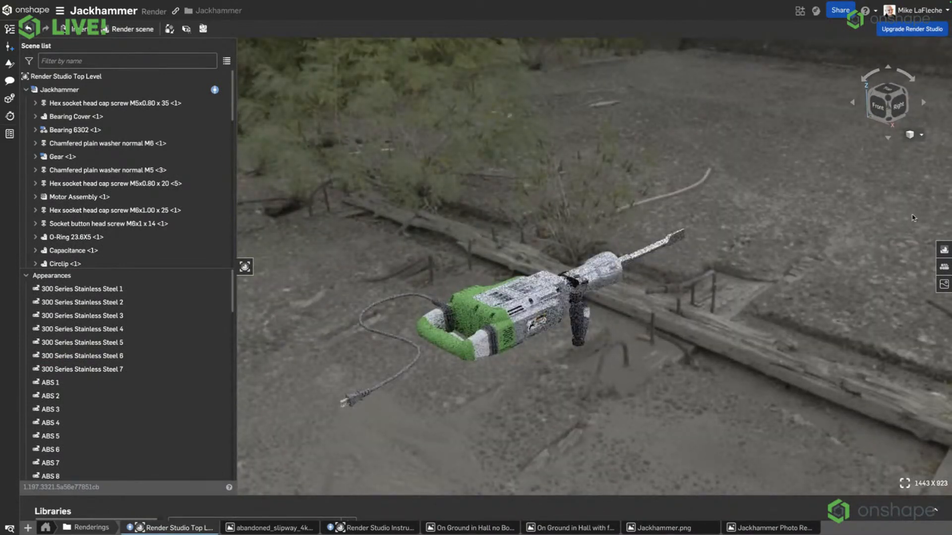
{"action": "left_click", "coordinate": [945, 251]}
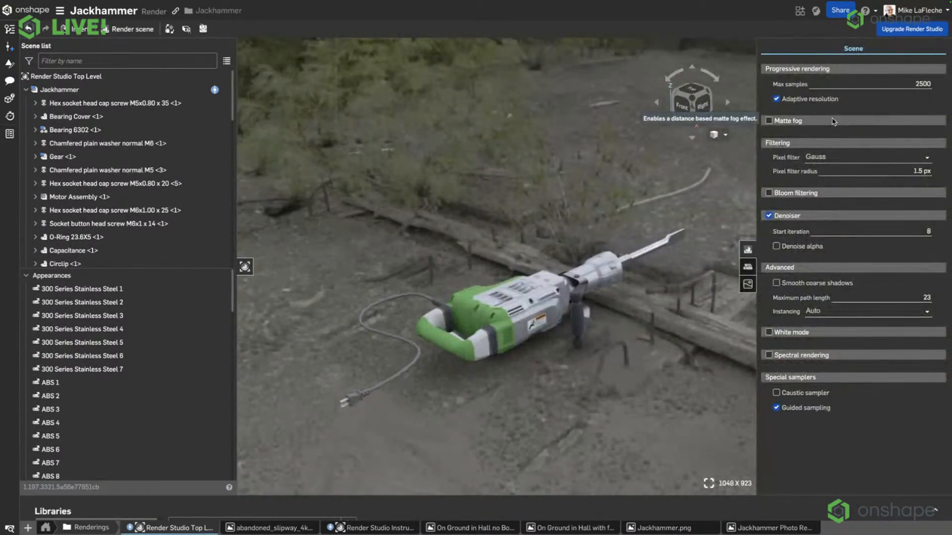
{"action": "left_click", "coordinate": [748, 284]}
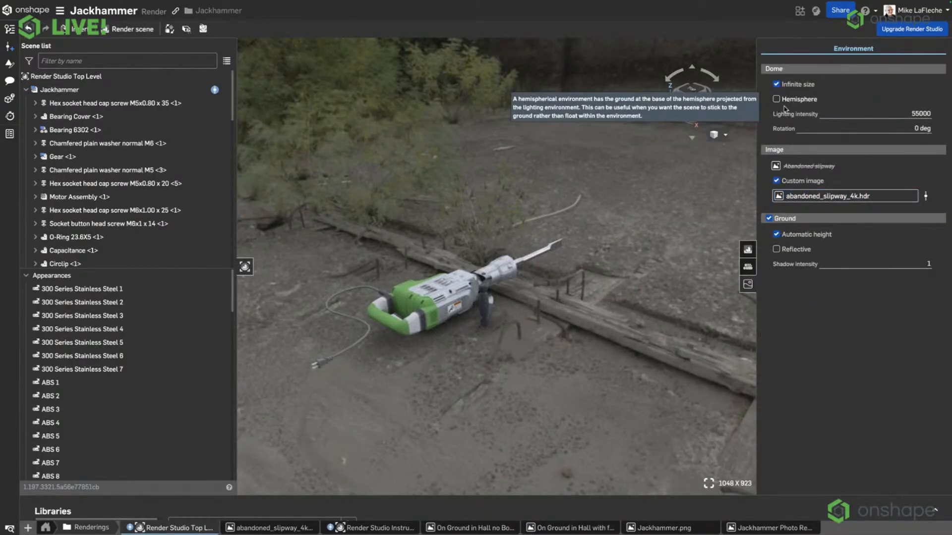
{"action": "left_click", "coordinate": [793, 102]}
{"action": "mouse_move", "coordinate": [570, 323]}
{"action": "right_mouse_down"}
{"action": "mouse_move", "coordinate": [569, 301]}
{"action": "mouse_move", "coordinate": [557, 293]}
{"action": "mouse_move", "coordinate": [548, 293]}
{"action": "mouse_move", "coordinate": [559, 308]}
{"action": "mouse_move", "coordinate": [468, 310]}
{"action": "right_mouse_up"}
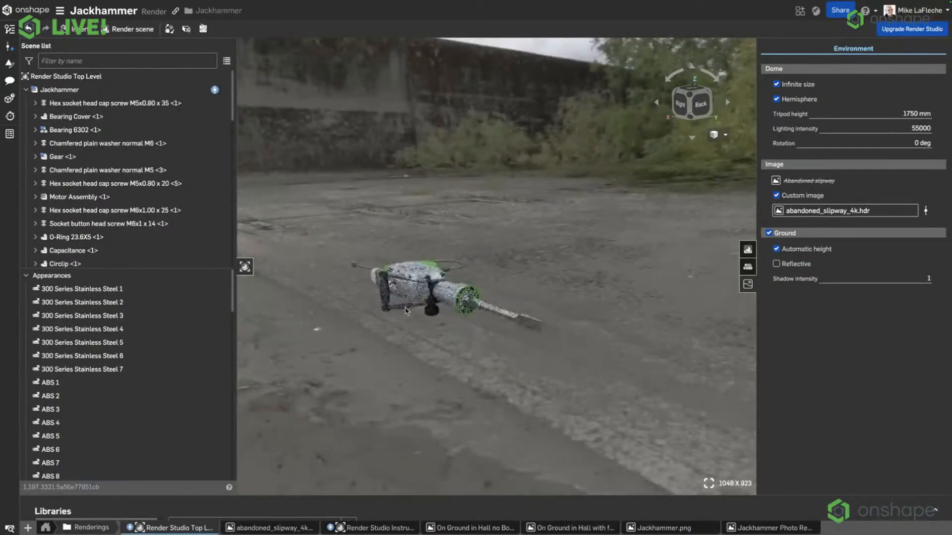
{"action": "scroll", "coordinate": [399, 262], "scroll_direction": "up", "scroll_amount": 5}
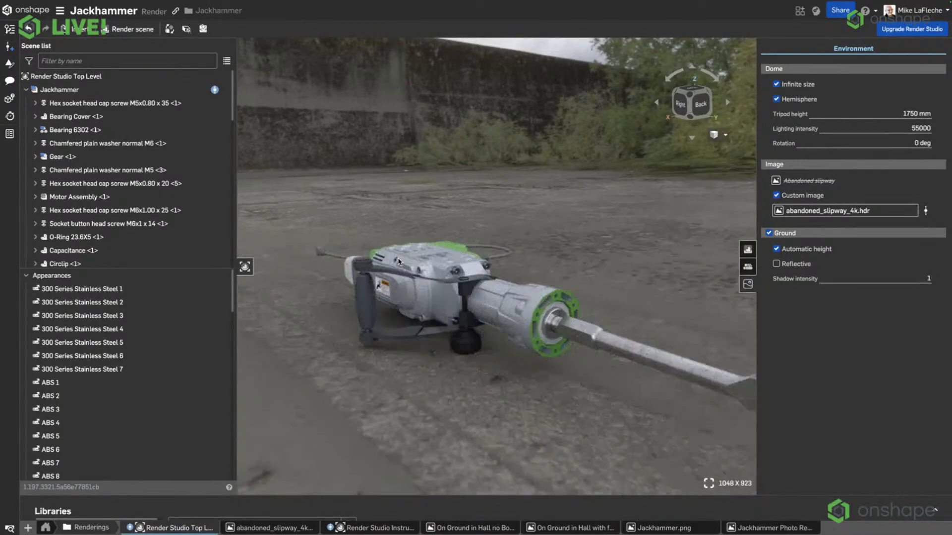
{"action": "mouse_move", "coordinate": [712, 296]}
{"action": "middle_mouse_down"}
{"action": "mouse_move", "coordinate": [675, 244]}
{"action": "mouse_move", "coordinate": [651, 230]}
{"action": "mouse_move", "coordinate": [634, 195]}
{"action": "middle_mouse_up"}
{"action": "right_click_drag", "start_coordinate": [640, 194], "coordinate": [641, 201]}
{"action": "middle_click_drag", "start_coordinate": [655, 204], "coordinate": [650, 207]}
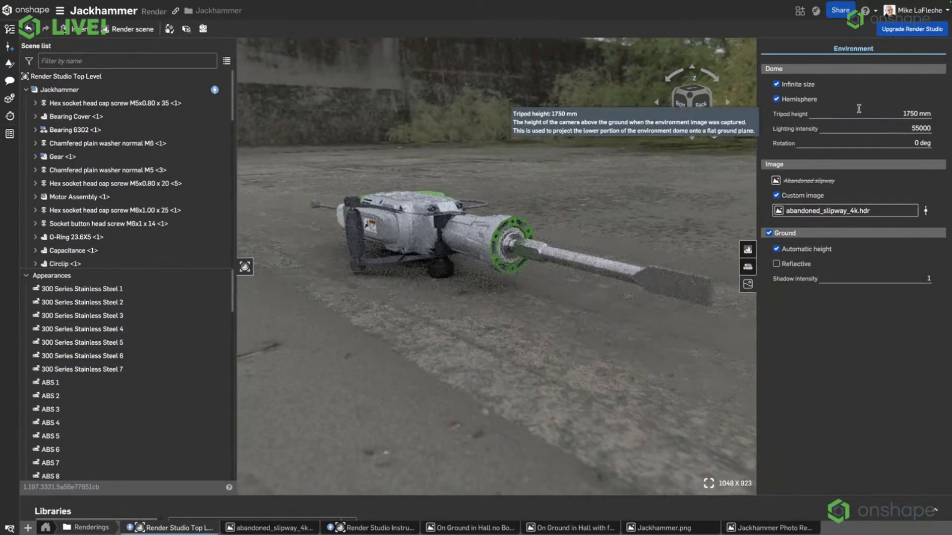
Try a tripod height of 5000 mm for the hemisphere dome and settle on 1250 mm.
{"action": "left_click", "coordinate": [892, 112]}
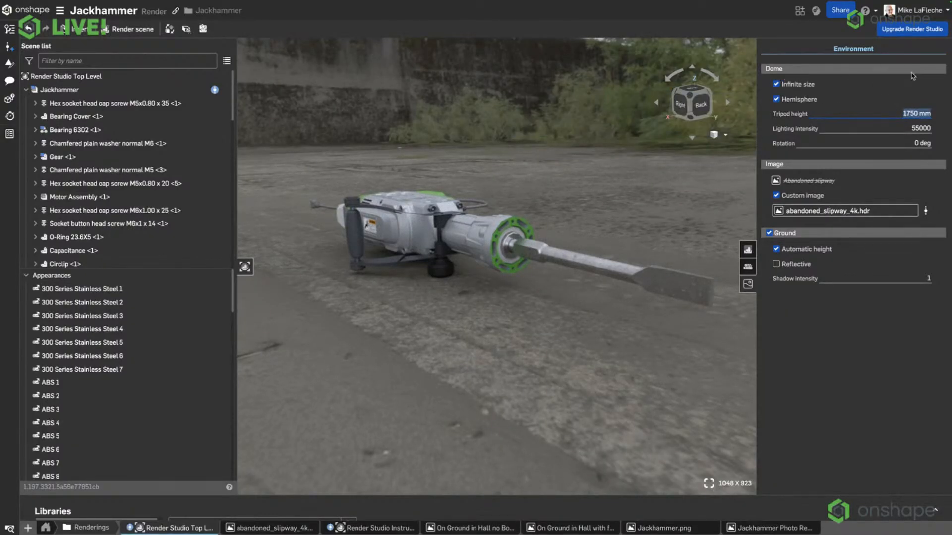
{"action": "type", "text": "5000"}
{"action": "key", "text": "Return"}
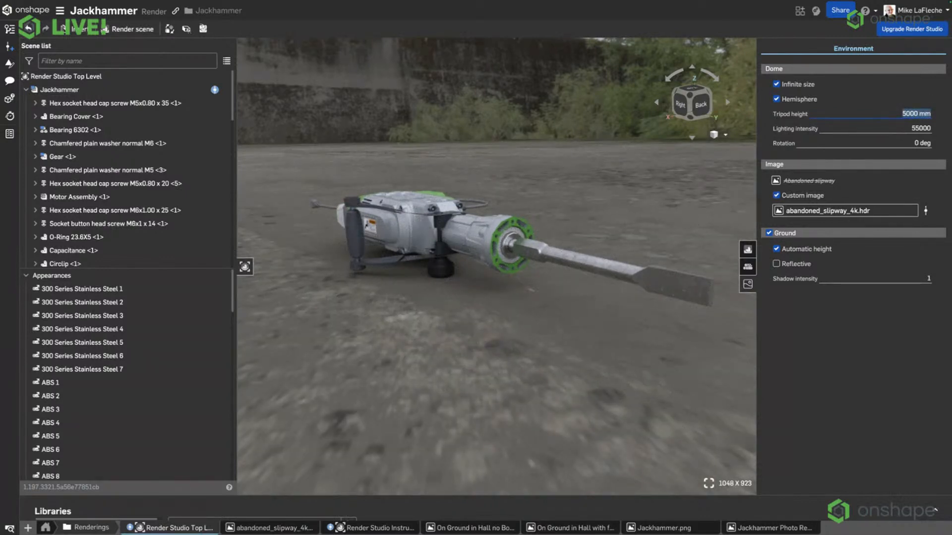
{"action": "type", "text": "1250"}
{"action": "key", "text": "Return"}
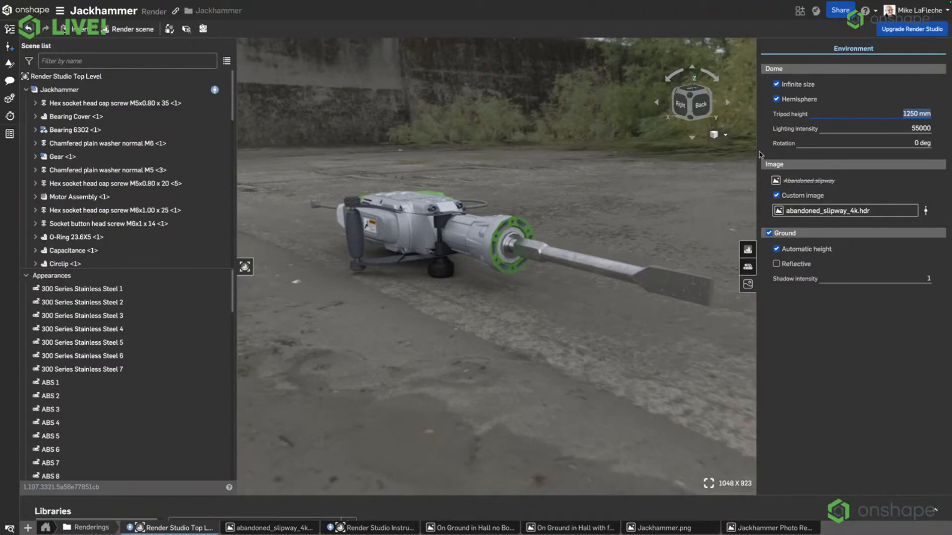
Try an exaggerated tripod height of 50000 mm and restore it to 1250 mm.
{"action": "type", "text": "50000"}
{"action": "key", "text": "Return"}
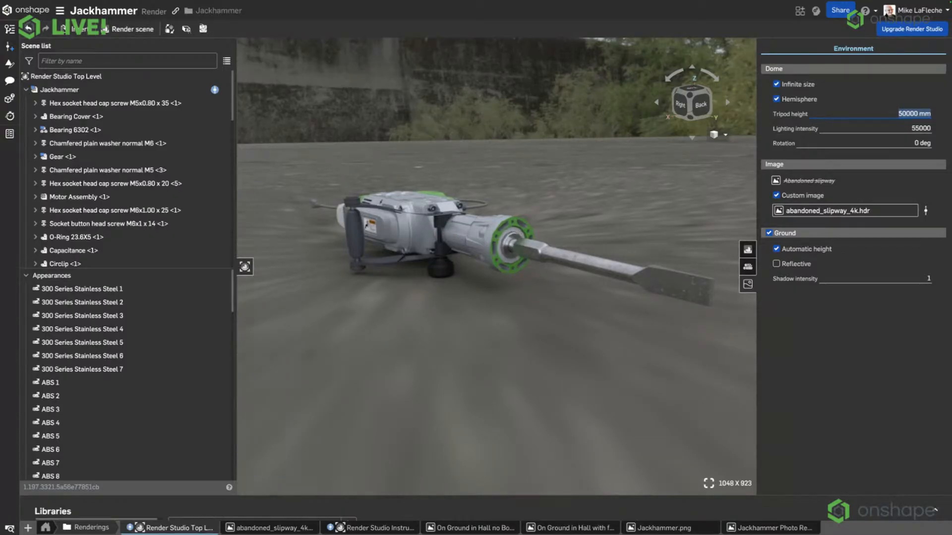
{"action": "type", "text": "1250"}
{"action": "key", "text": "Return"}
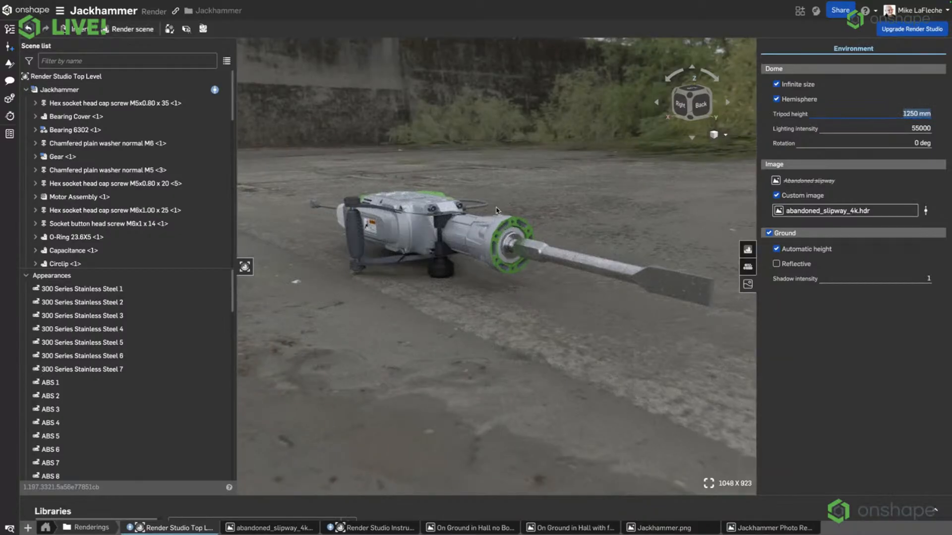
Enable depth of field for the view with the focus point picked on the jackhammer's front housing.
{"action": "right_click_drag", "start_coordinate": [479, 183], "coordinate": [484, 184]}
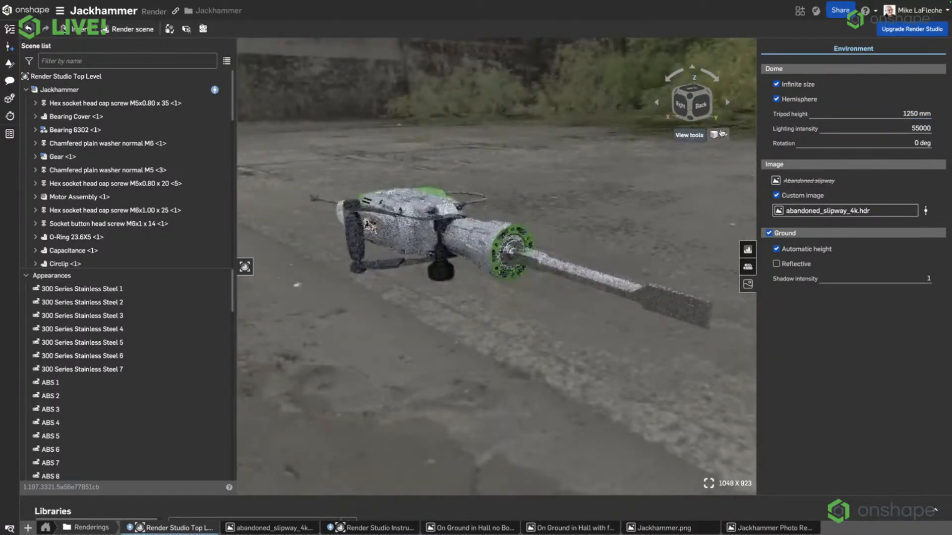
{"action": "left_click", "coordinate": [722, 134]}
{"action": "left_click", "coordinate": [685, 218]}
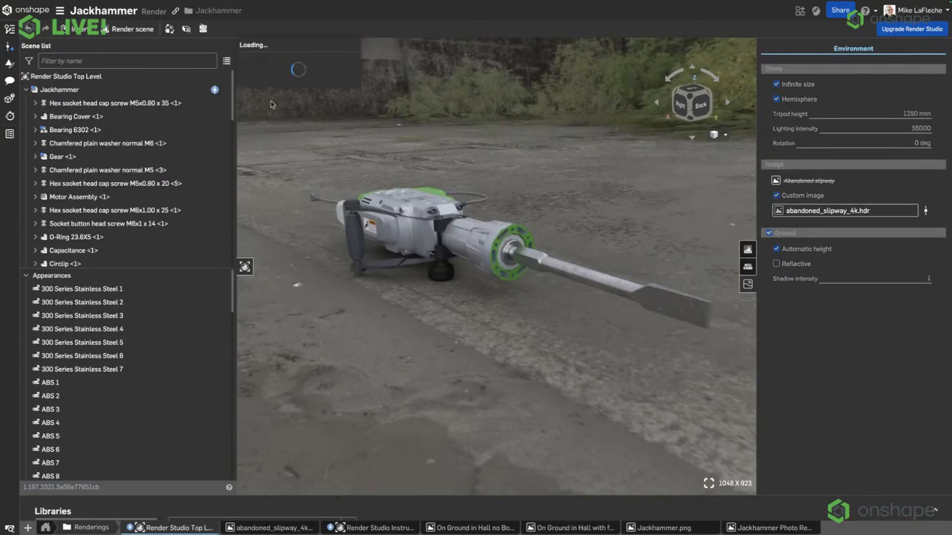
{"action": "left_click", "coordinate": [283, 62]}
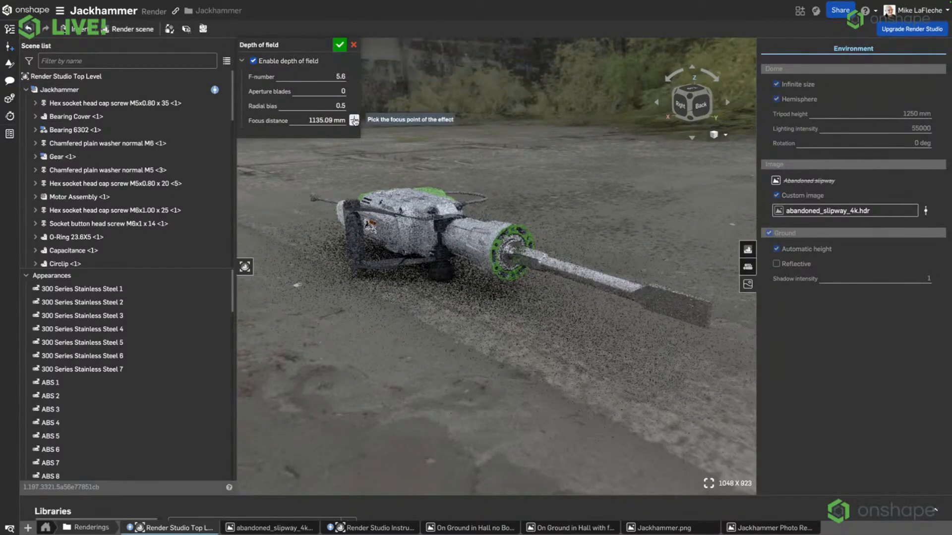
{"action": "left_click", "coordinate": [490, 235]}
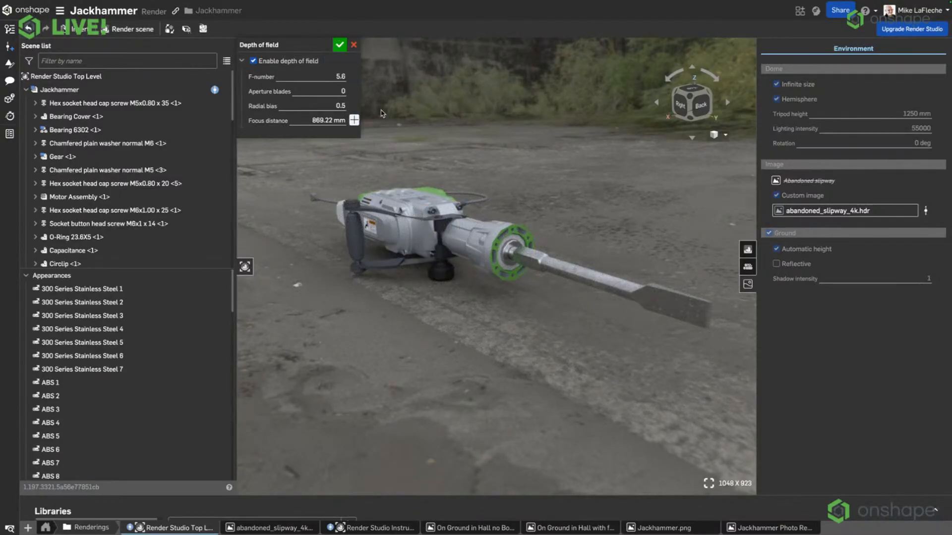
{"action": "left_click", "coordinate": [339, 45]}
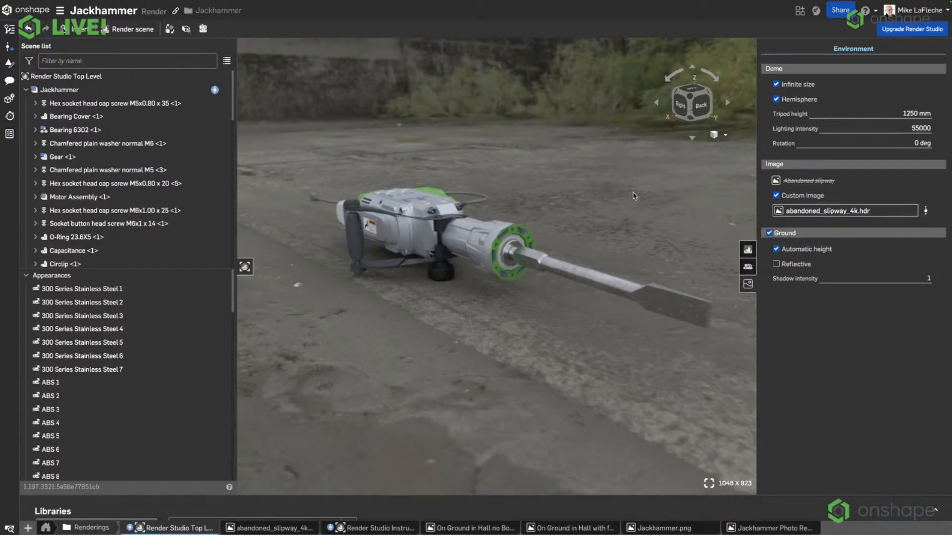
Try a depth-of-field F-number of 1.4 for the jackhammer view and settle on 2.8.
{"action": "left_click", "coordinate": [719, 134]}
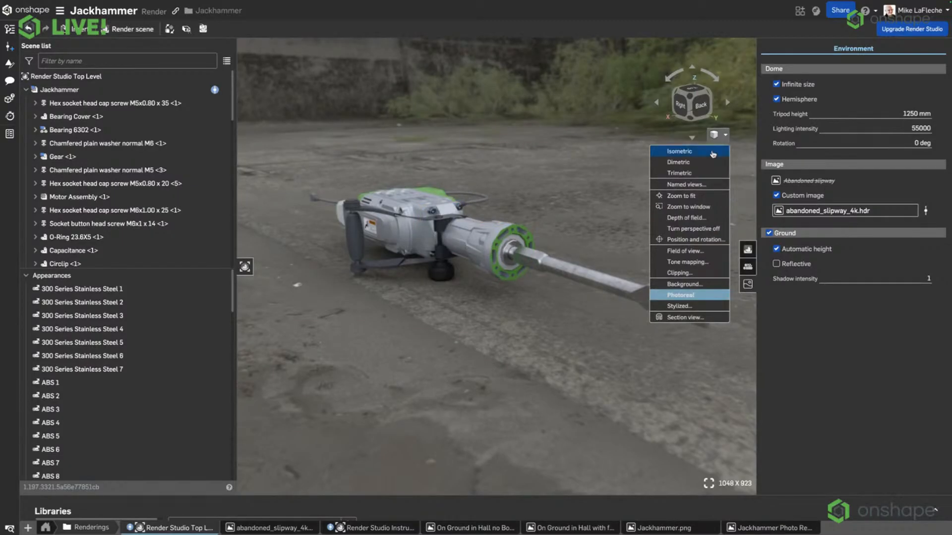
{"action": "left_click", "coordinate": [691, 218]}
{"action": "left_click", "coordinate": [311, 75]}
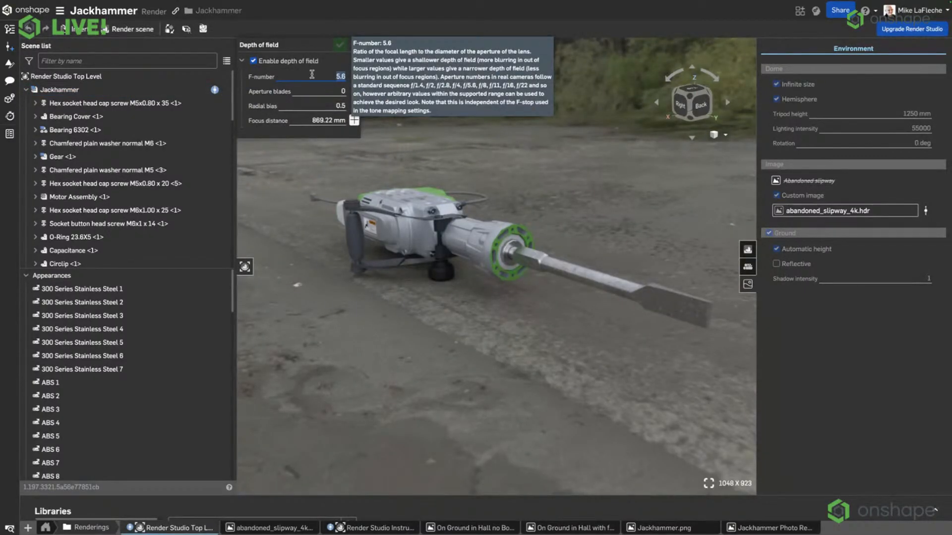
{"action": "type", "text": "1.4"}
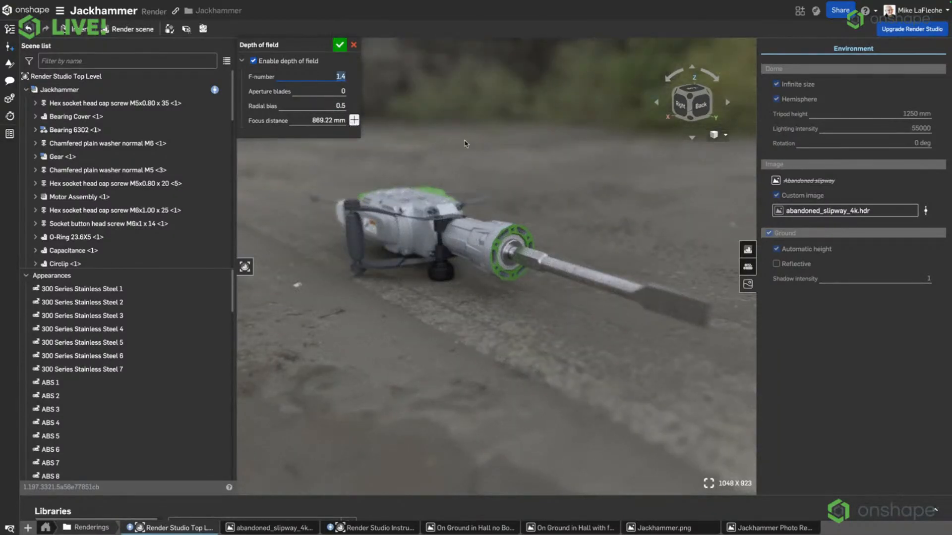
{"action": "right_click_drag", "start_coordinate": [466, 141], "coordinate": [468, 133]}
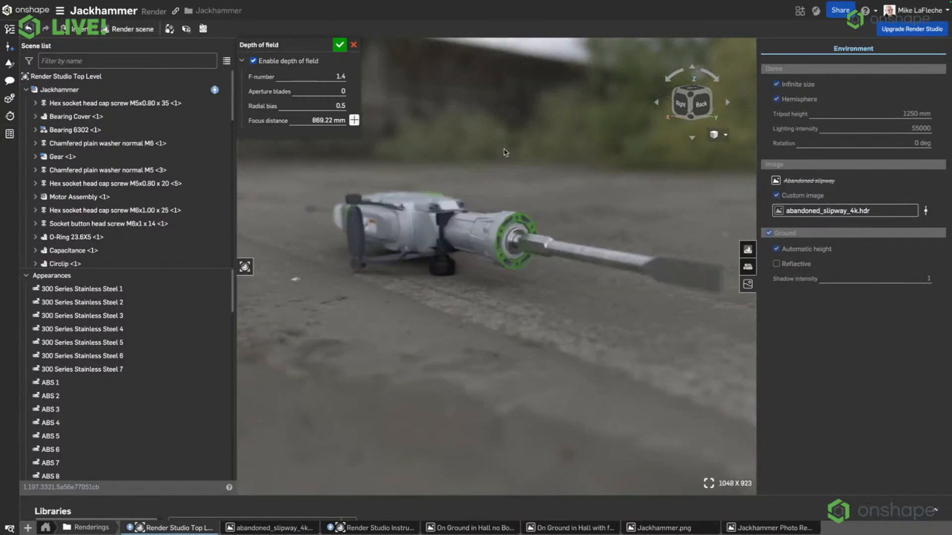
{"action": "left_click", "coordinate": [339, 76]}
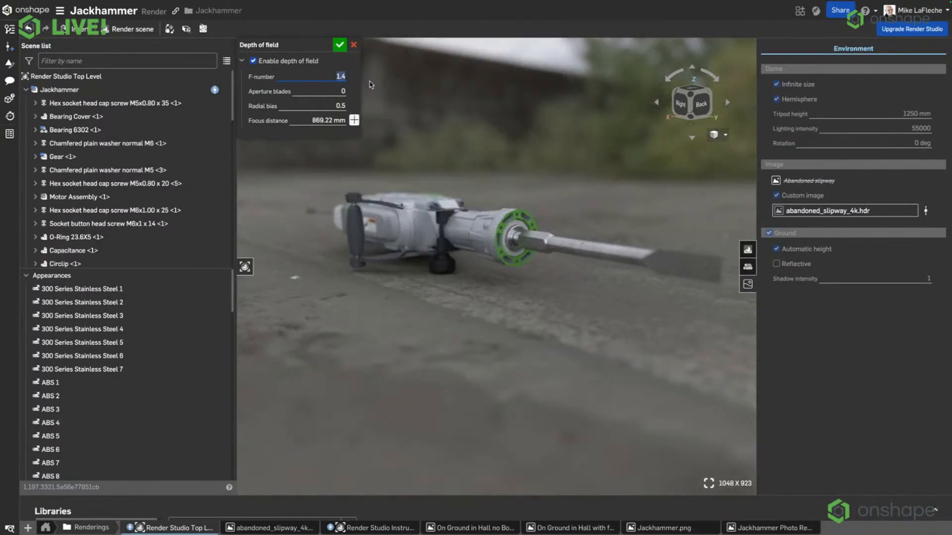
{"action": "type", "text": "2.8"}
{"action": "middle_click_drag", "start_coordinate": [501, 130], "coordinate": [455, 150]}
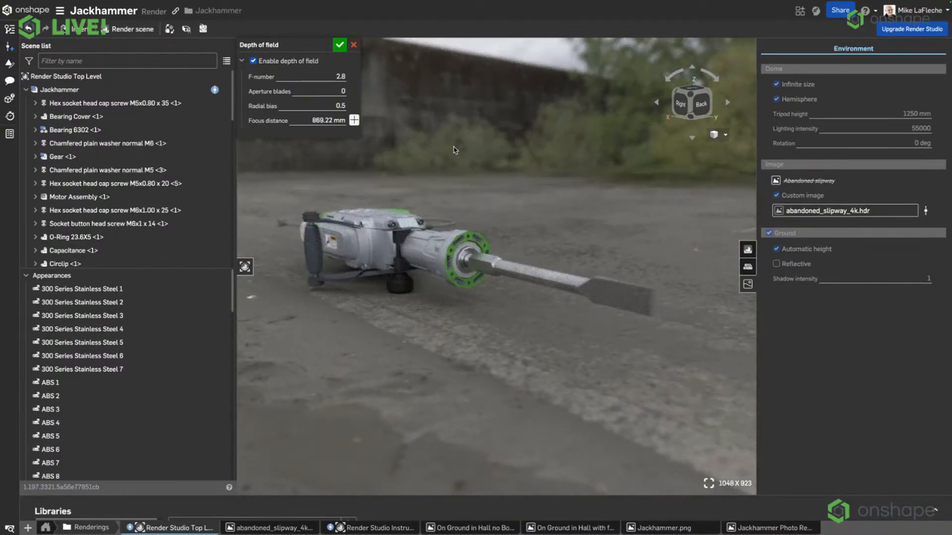
{"action": "left_click", "coordinate": [339, 45]}
Close the environment settings and search the appearance library for "rubber".
{"action": "left_click", "coordinate": [747, 284]}
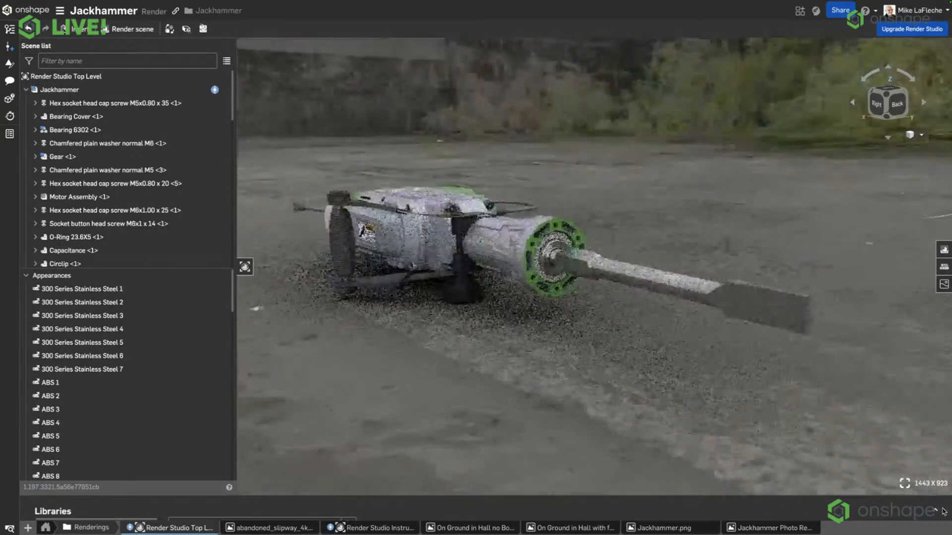
{"action": "left_click", "coordinate": [780, 514]}
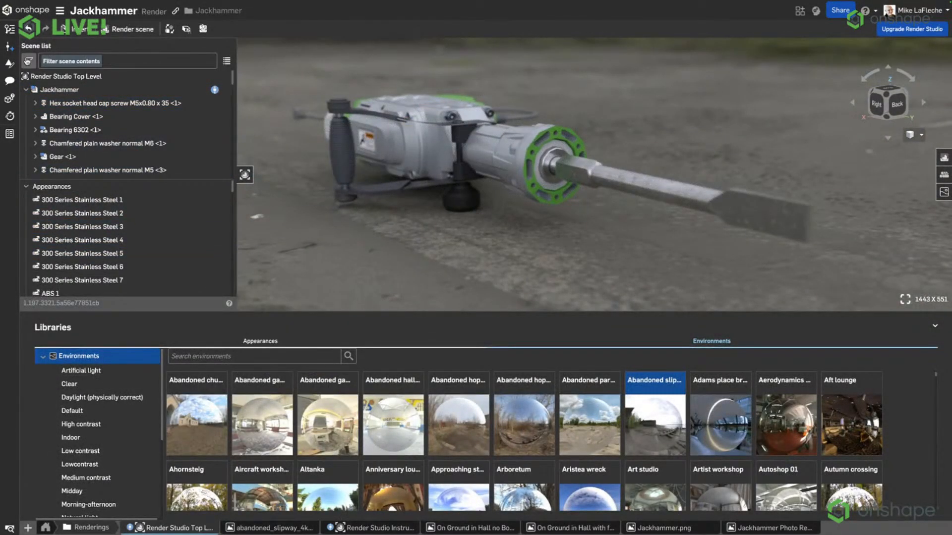
{"action": "left_click", "coordinate": [261, 342]}
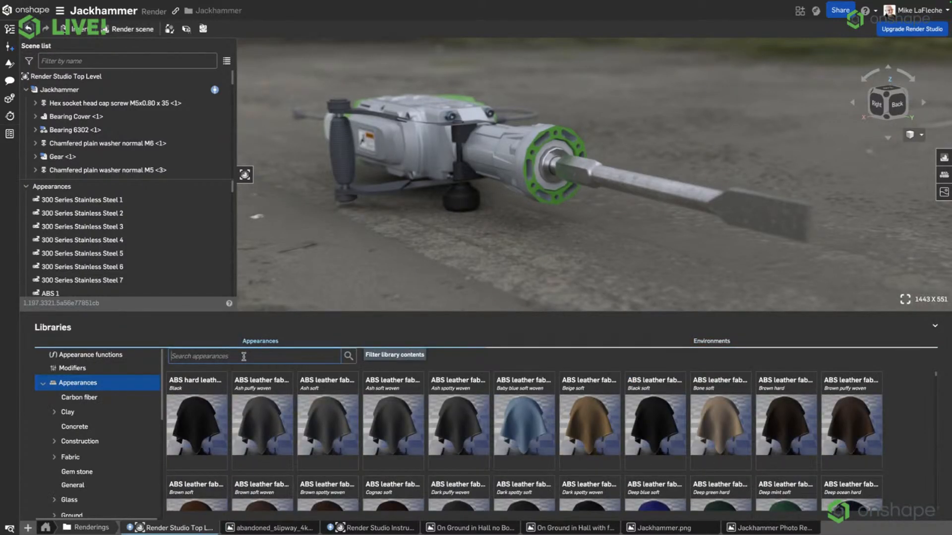
{"action": "left_click", "coordinate": [243, 356]}
{"action": "type", "text": "rubber"}
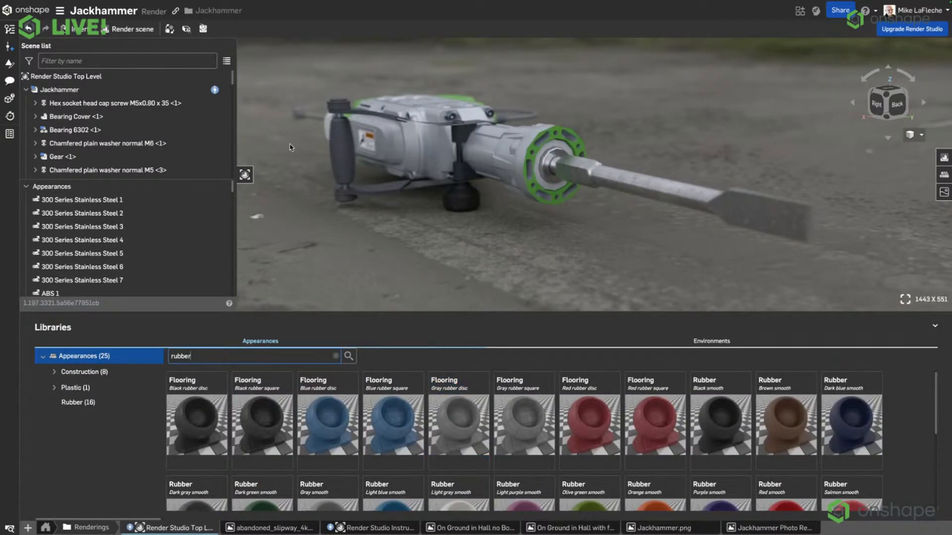
Assign the Black smooth rubber appearance to the Handle Assembly, found by filtering the scene for "handle", and clear its other appearances.
{"action": "left_click_drag", "start_coordinate": [720, 421], "coordinate": [394, 194]}
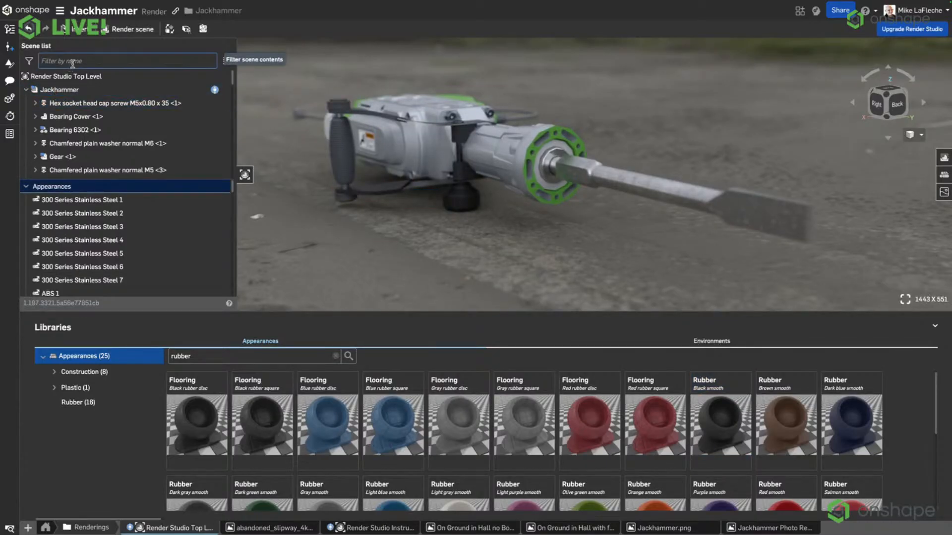
{"action": "left_click", "coordinate": [72, 61]}
{"action": "type", "text": "handle"}
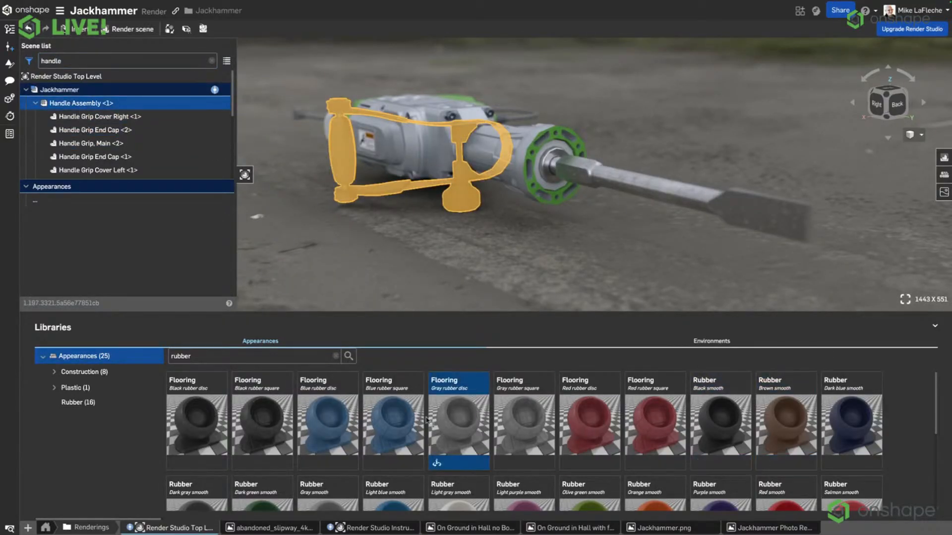
{"action": "right_click", "coordinate": [719, 419]}
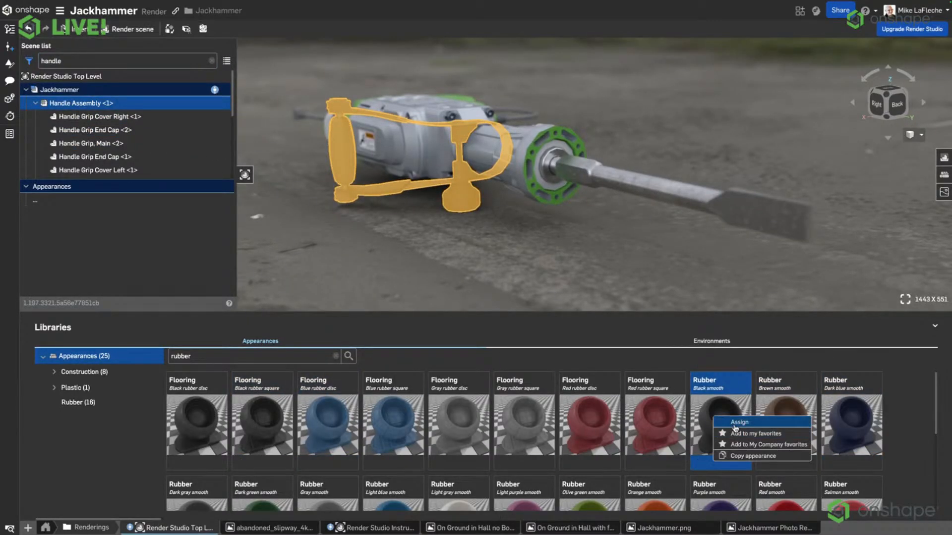
{"action": "left_click", "coordinate": [725, 422]}
{"action": "left_click", "coordinate": [595, 251]}
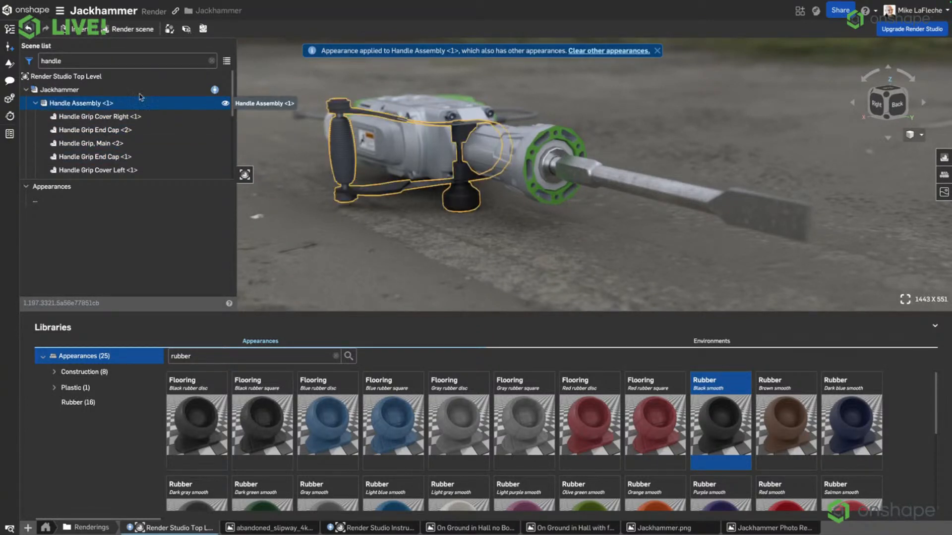
{"action": "left_click", "coordinate": [212, 61]}
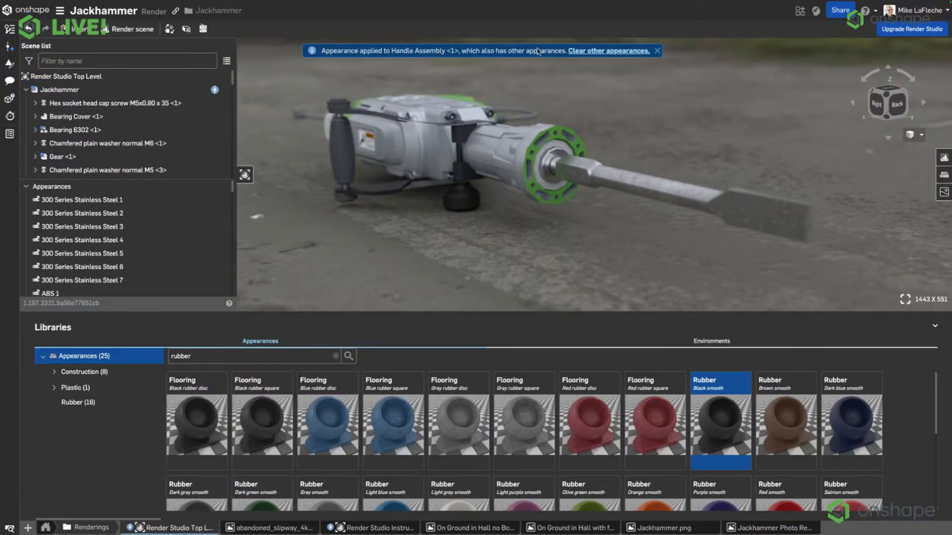
{"action": "left_click", "coordinate": [601, 52]}
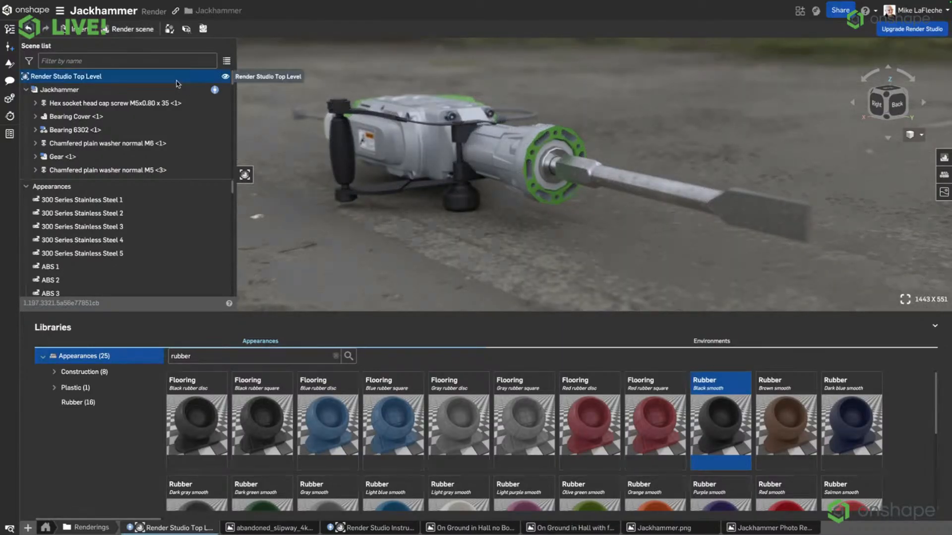
Check which configuration the top-level Jackhammer assembly uses.
{"action": "left_click", "coordinate": [140, 91]}
{"action": "right_click", "coordinate": [148, 93]}
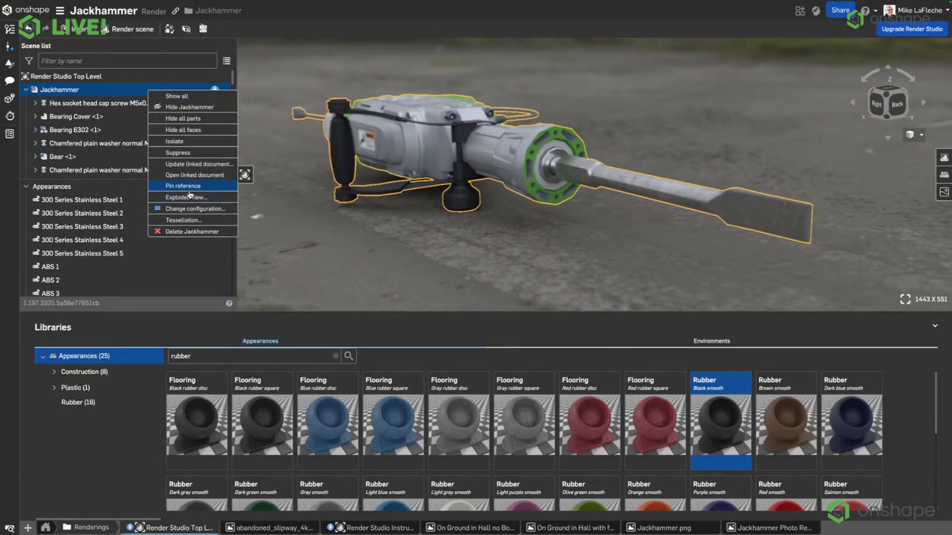
{"action": "left_click", "coordinate": [196, 208]}
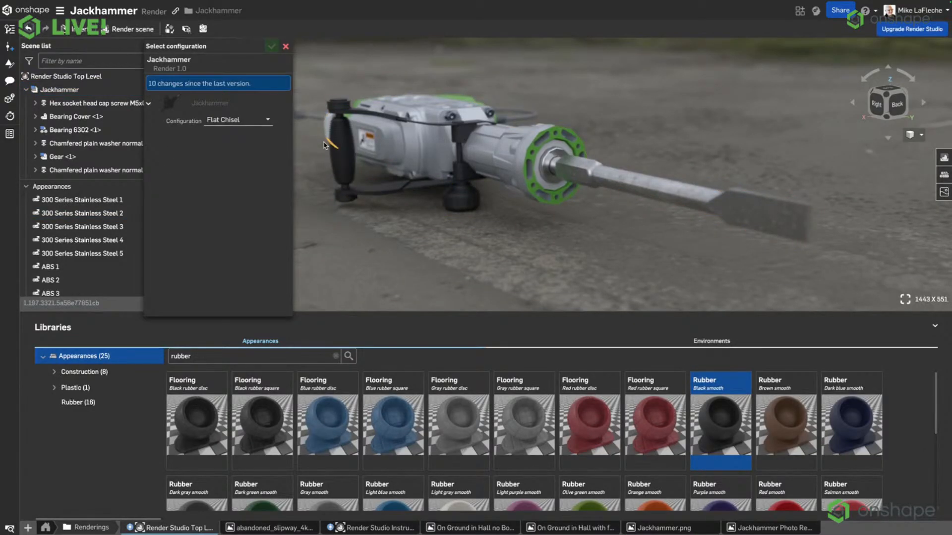
{"action": "left_click", "coordinate": [286, 46]}
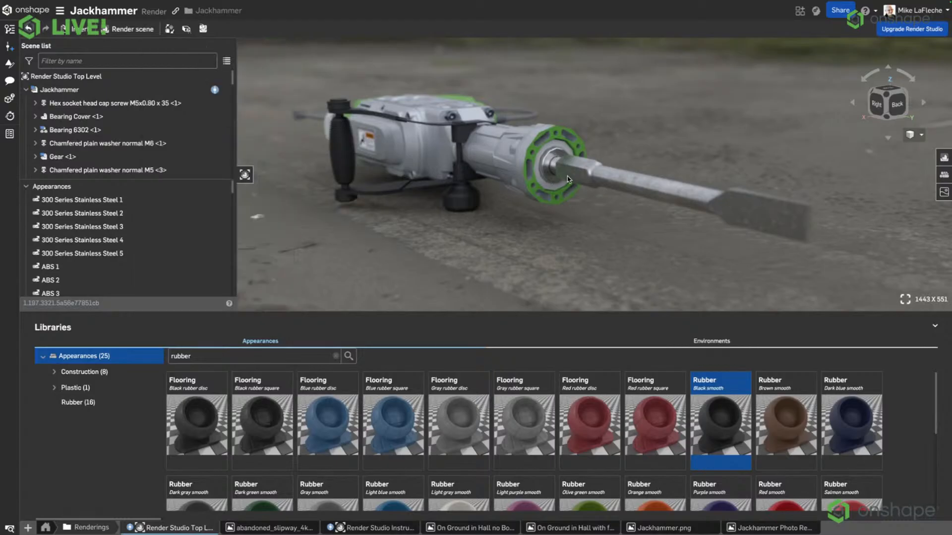
Set the tessellation of the Cylinder Housing part to Very fine.
{"action": "left_click", "coordinate": [522, 161]}
{"action": "scroll", "coordinate": [148, 103], "scroll_direction": "up", "scroll_amount": 20}
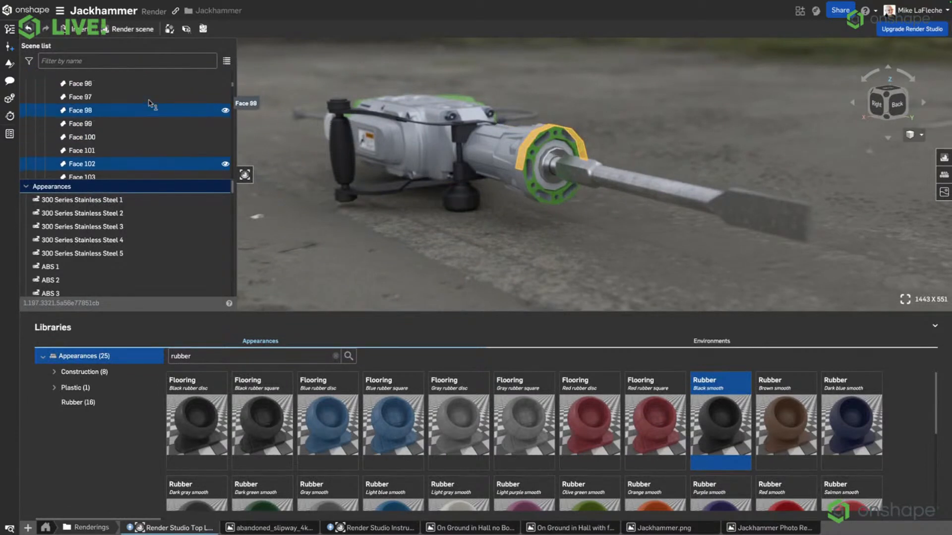
{"action": "scroll", "coordinate": [151, 107], "scroll_direction": "up", "scroll_amount": 15}
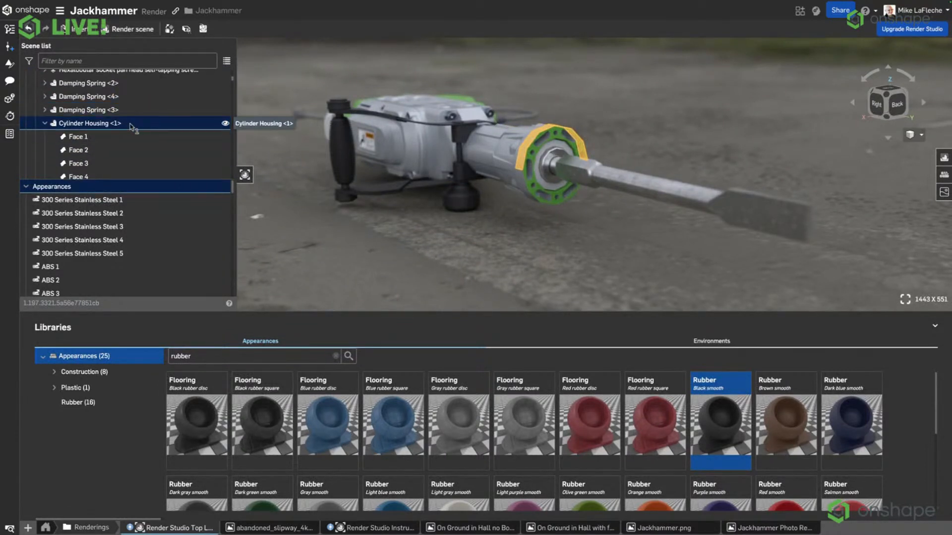
{"action": "right_click", "coordinate": [130, 124]}
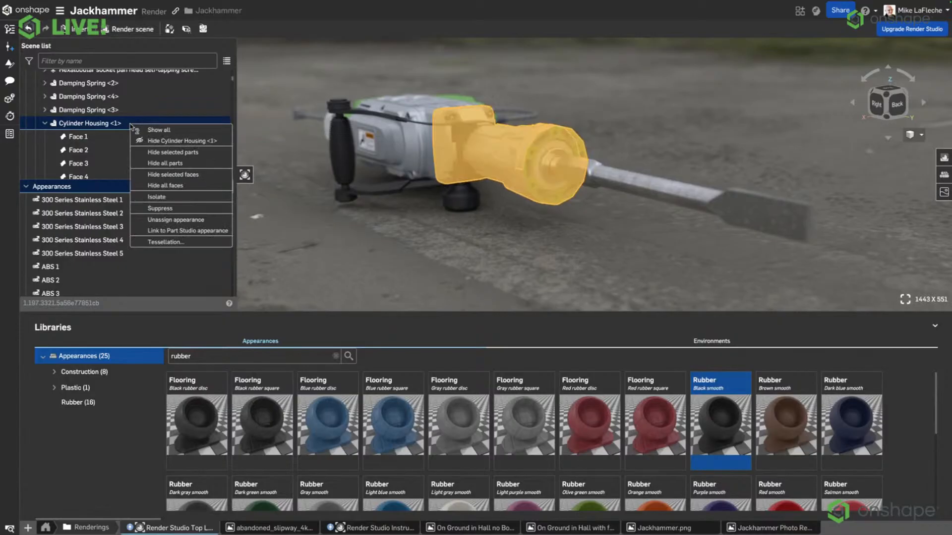
{"action": "left_click", "coordinate": [178, 242]}
{"action": "left_click", "coordinate": [268, 60]}
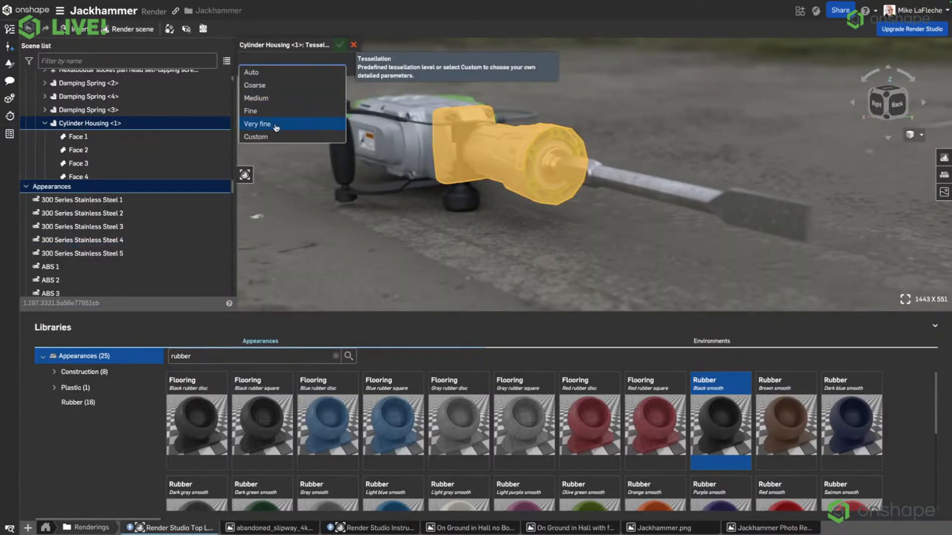
{"action": "left_click", "coordinate": [257, 124]}
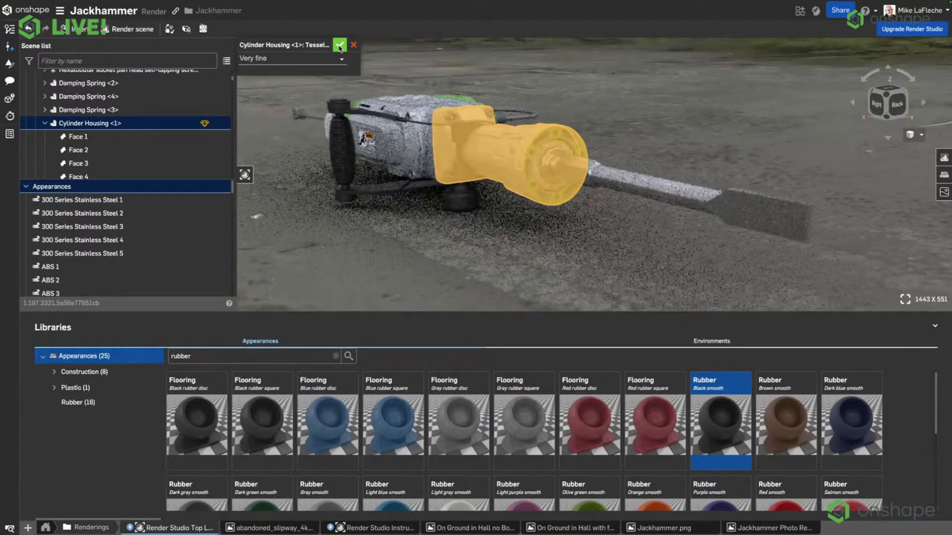
{"action": "left_click", "coordinate": [339, 47]}
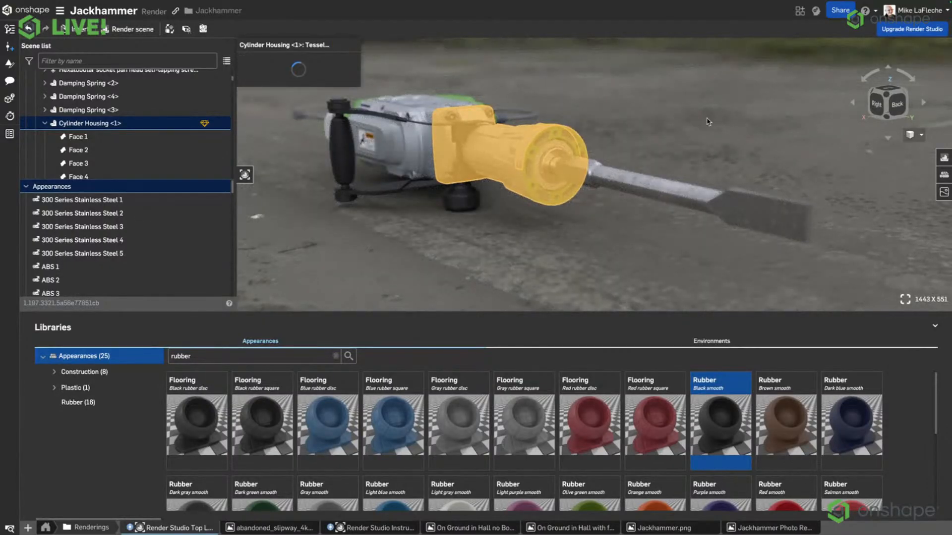
{"action": "left_click", "coordinate": [665, 123]}
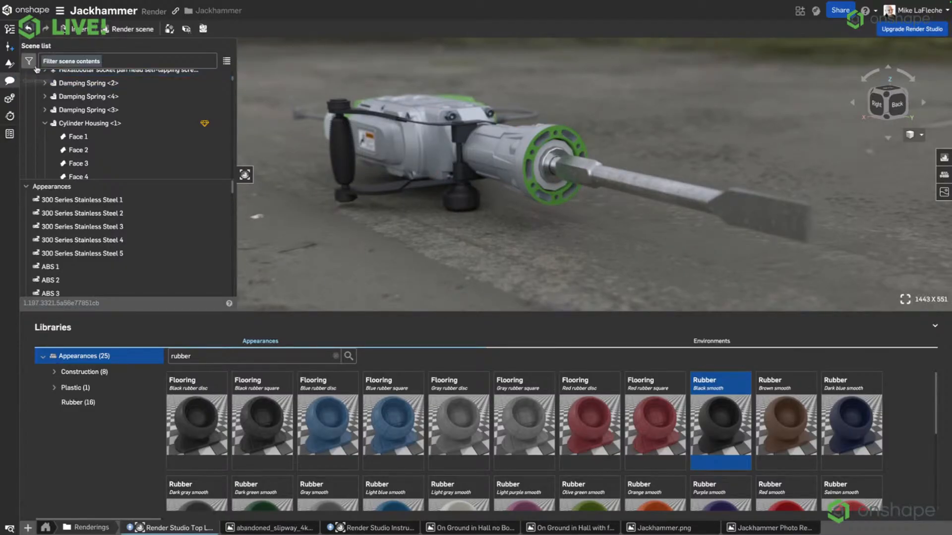
Filter the scene for "power", assign the Black smooth rubber appearance to the Power Cord and clear its face appearances.
{"action": "left_click", "coordinate": [74, 61]}
{"action": "type", "text": "power"}
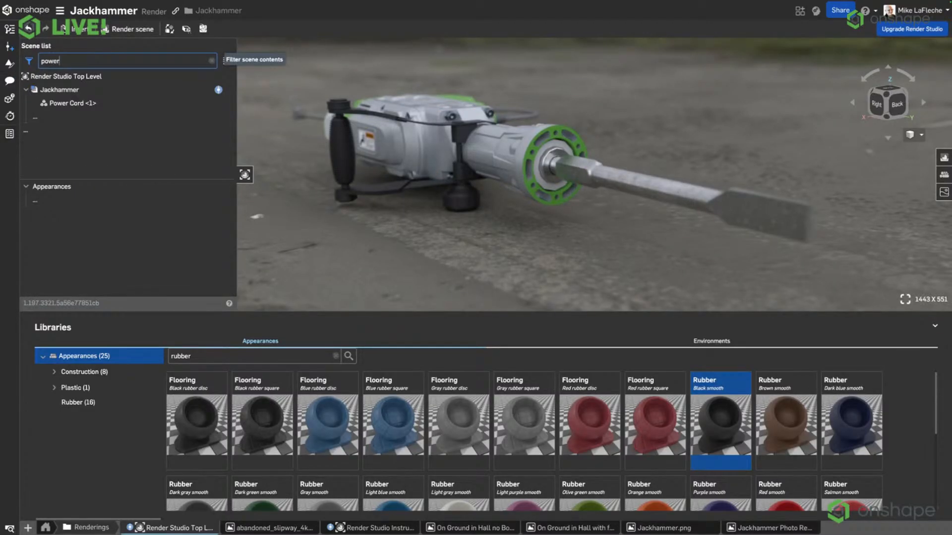
{"action": "left_click", "coordinate": [70, 103]}
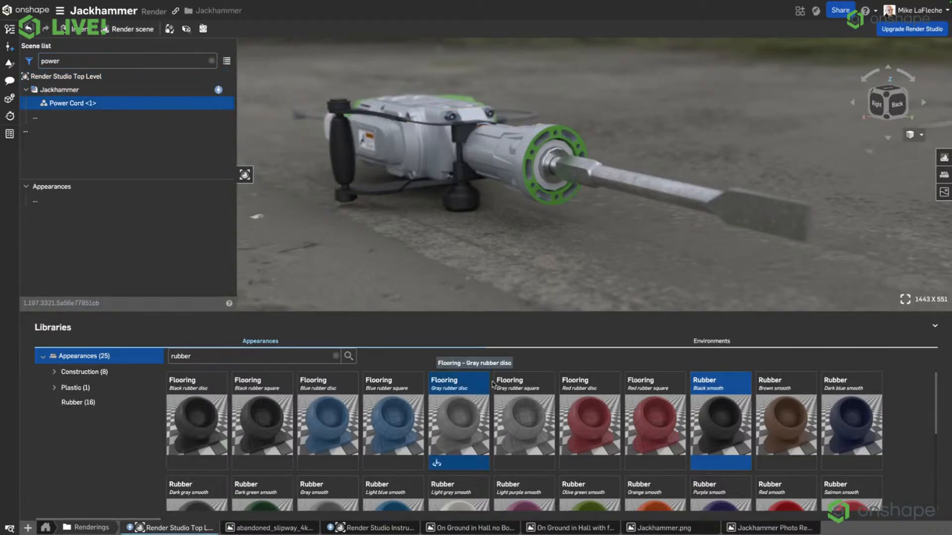
{"action": "right_click", "coordinate": [740, 425]}
{"action": "left_click", "coordinate": [759, 432]}
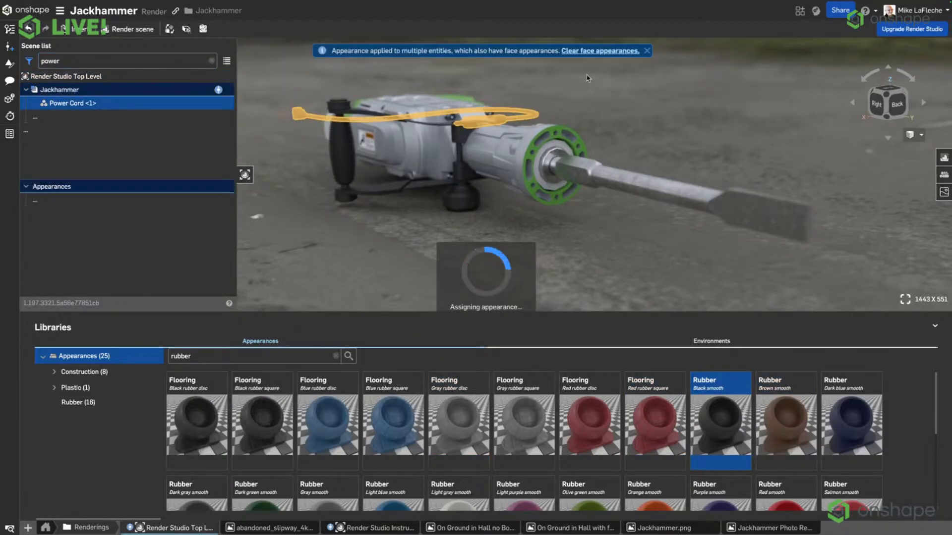
{"action": "left_click", "coordinate": [609, 115]}
{"action": "left_click", "coordinate": [609, 51]}
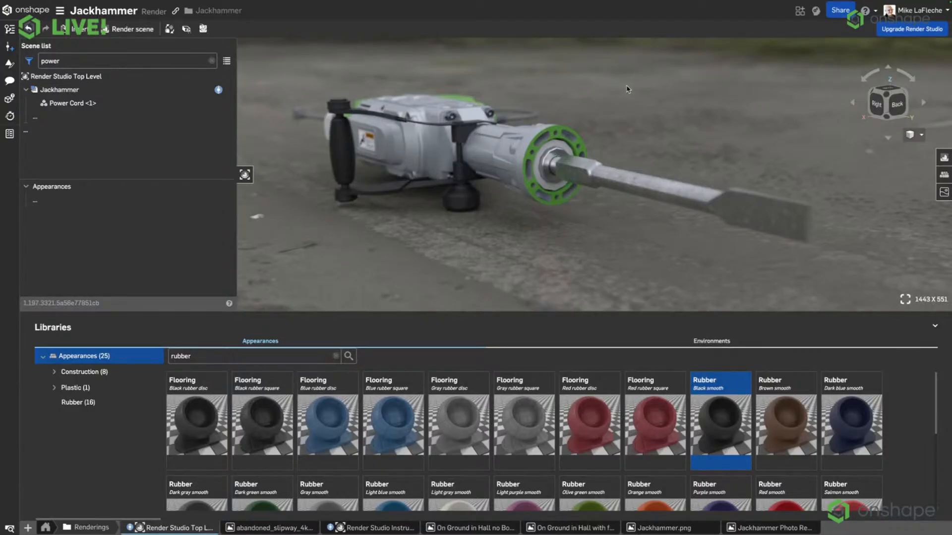
Clear the scene filter and set the tessellation of the Shank Sleeve part around the chisel shank to Very fine.
{"action": "left_click", "coordinate": [557, 153]}
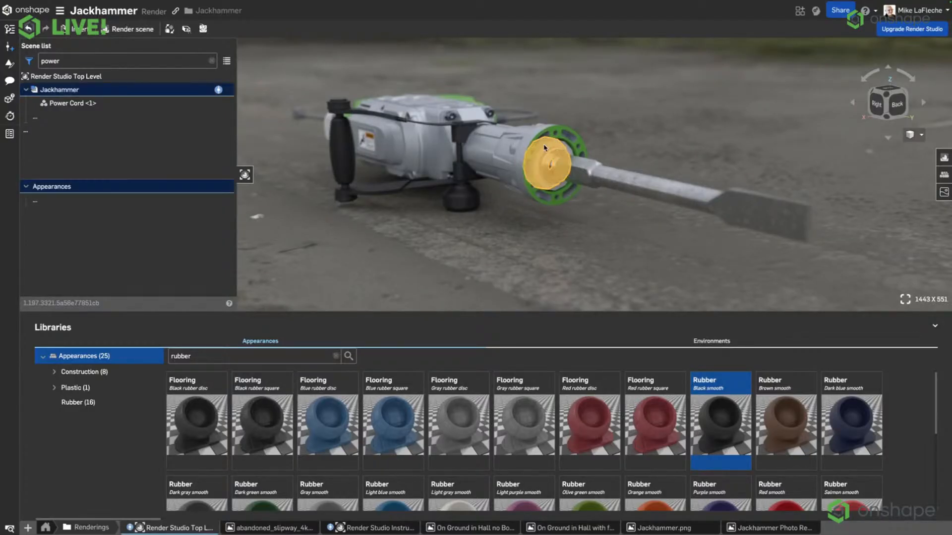
{"action": "left_click", "coordinate": [212, 60]}
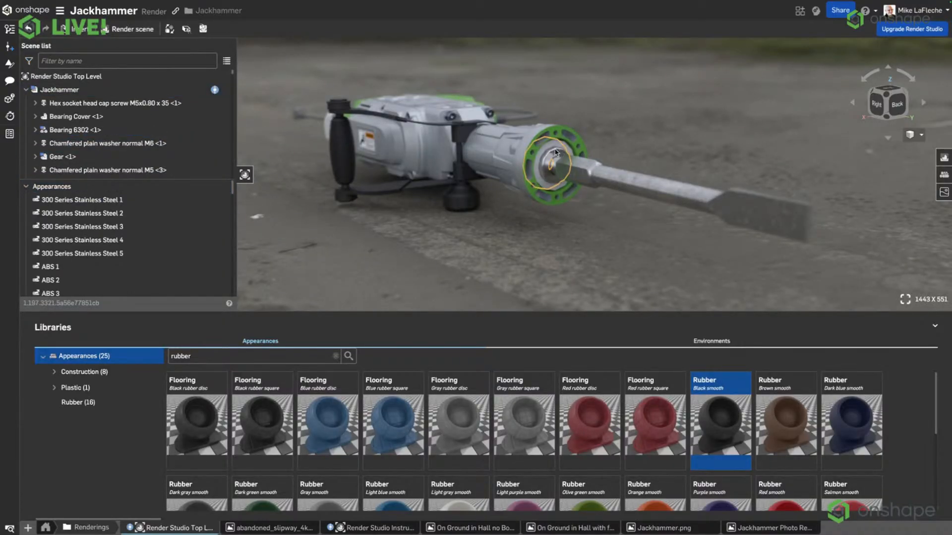
{"action": "right_click", "coordinate": [123, 76]}
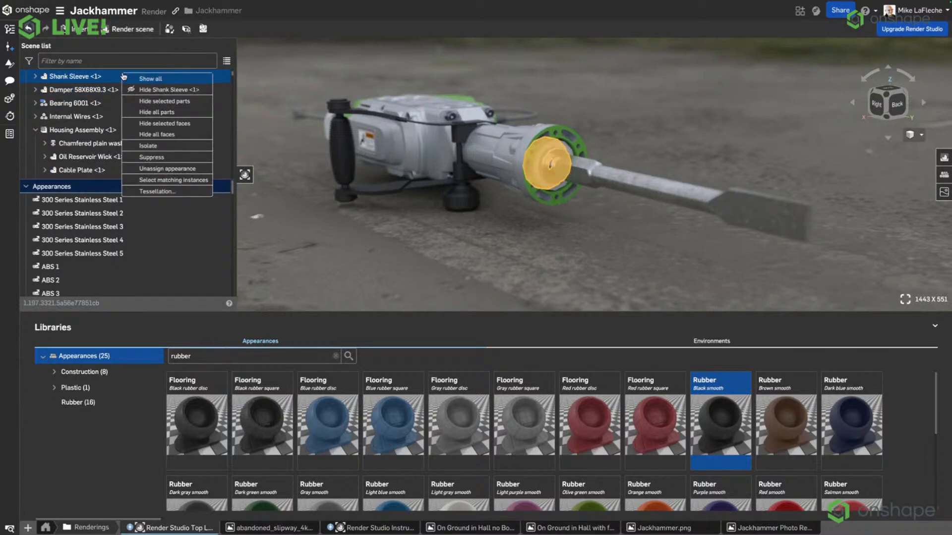
{"action": "left_click", "coordinate": [170, 191]}
{"action": "left_click", "coordinate": [295, 58]}
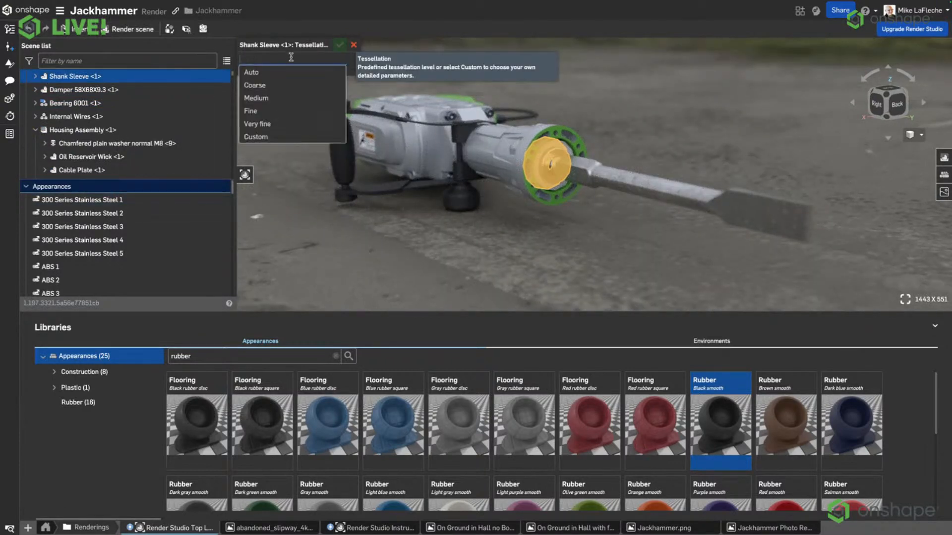
{"action": "left_click", "coordinate": [271, 124]}
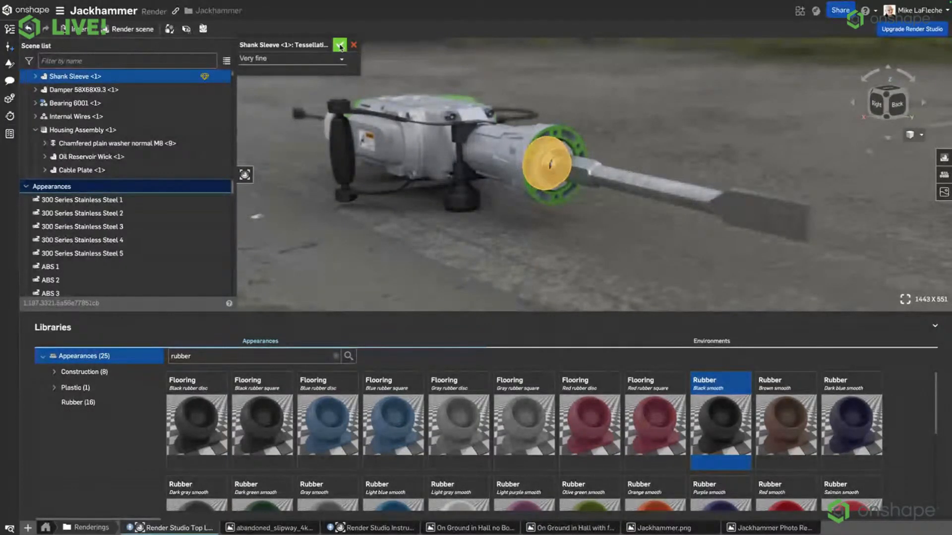
{"action": "left_click", "coordinate": [340, 46]}
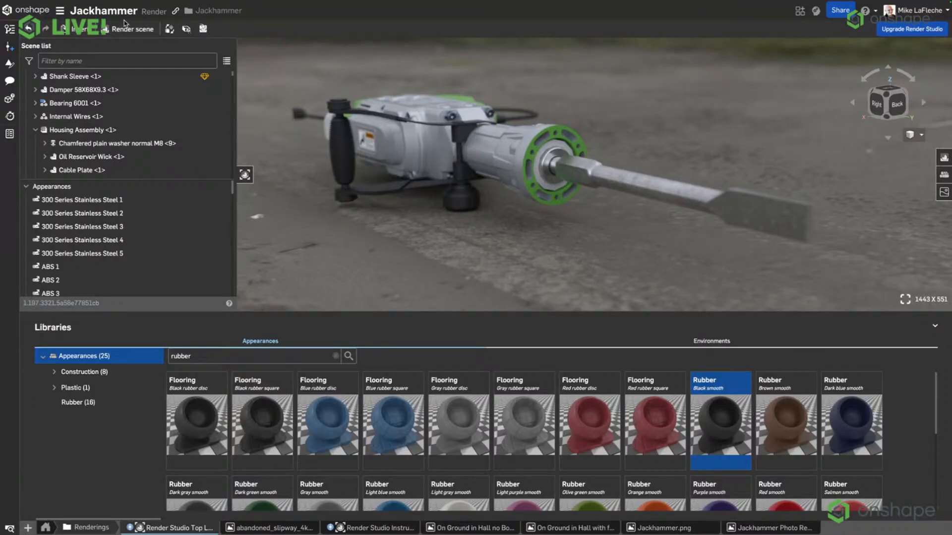
Start rendering the scene as a PNG at HD (1080) resolution with Production quality.
{"action": "left_click", "coordinate": [169, 28]}
{"action": "left_click", "coordinate": [272, 67]}
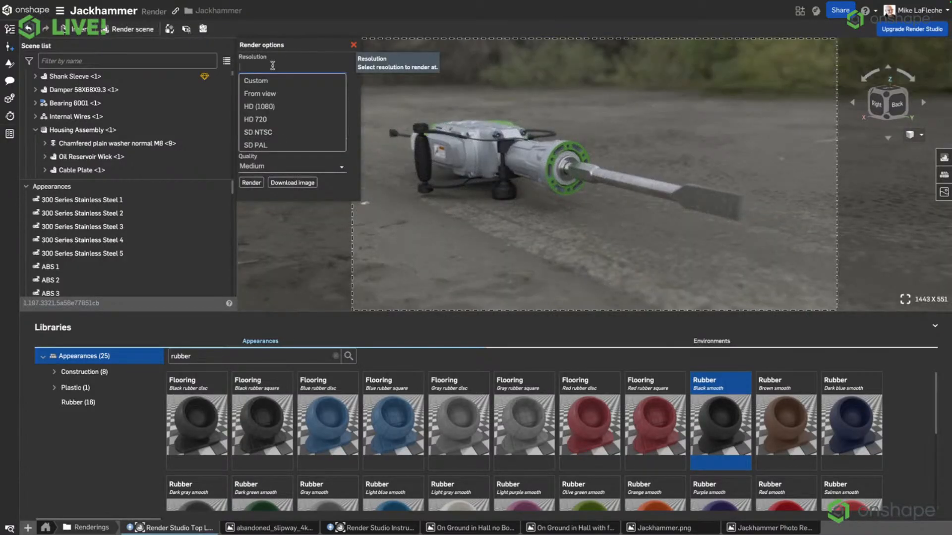
{"action": "left_click", "coordinate": [275, 106]}
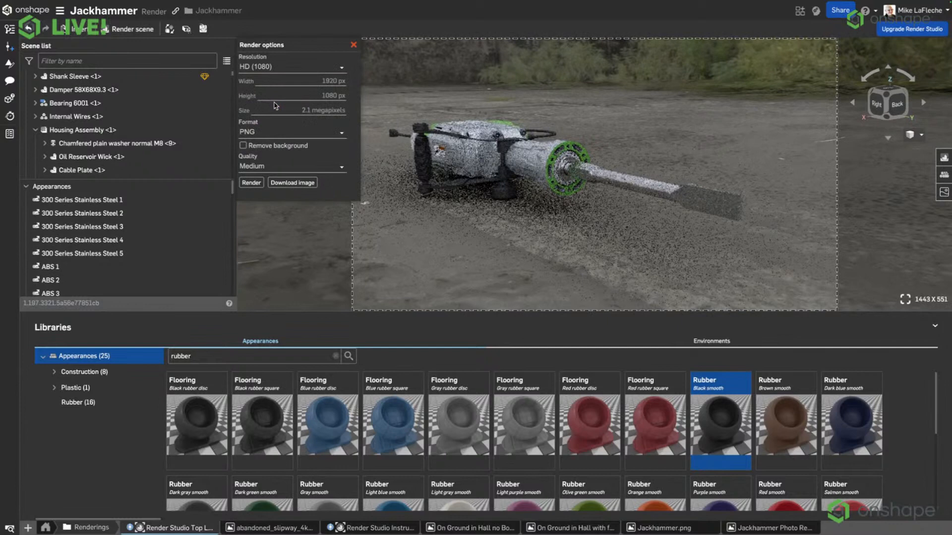
{"action": "left_click", "coordinate": [296, 67]}
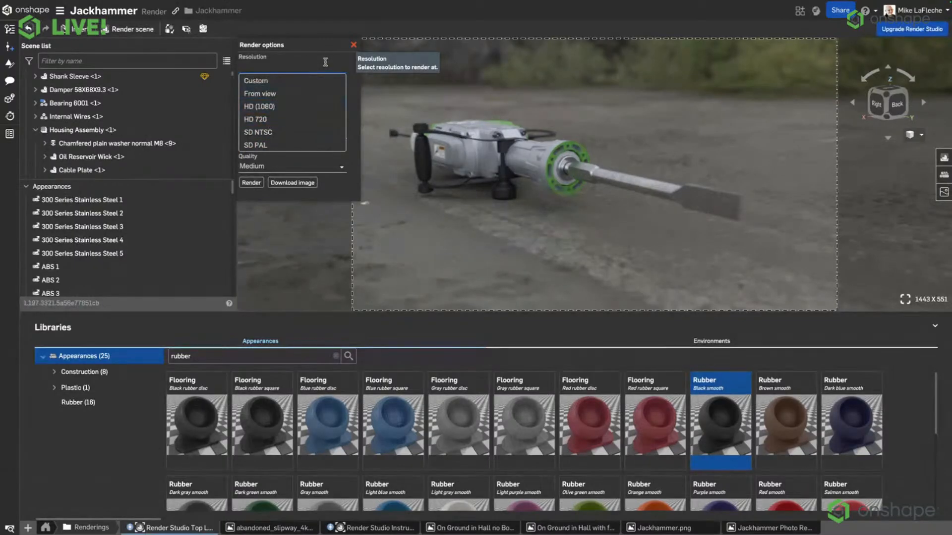
{"action": "left_click", "coordinate": [295, 106]}
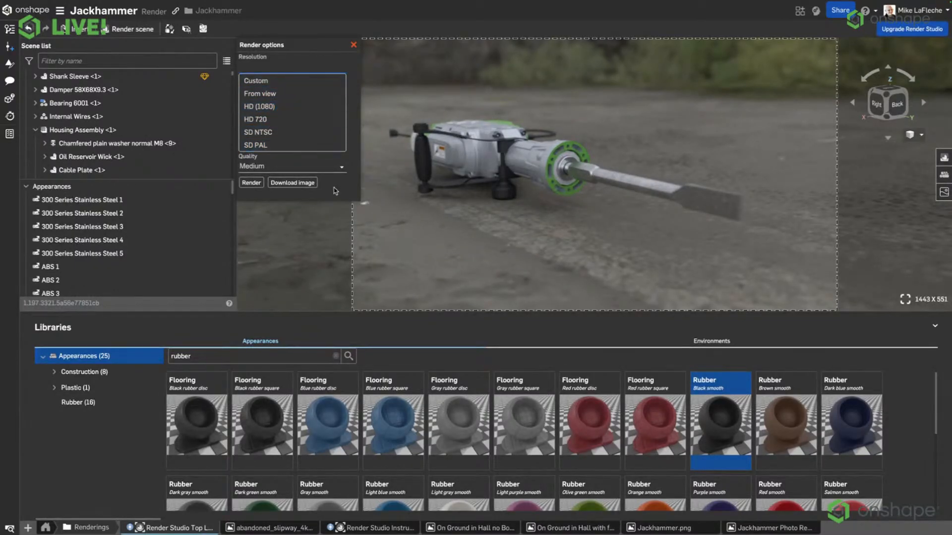
{"action": "left_click", "coordinate": [283, 171]}
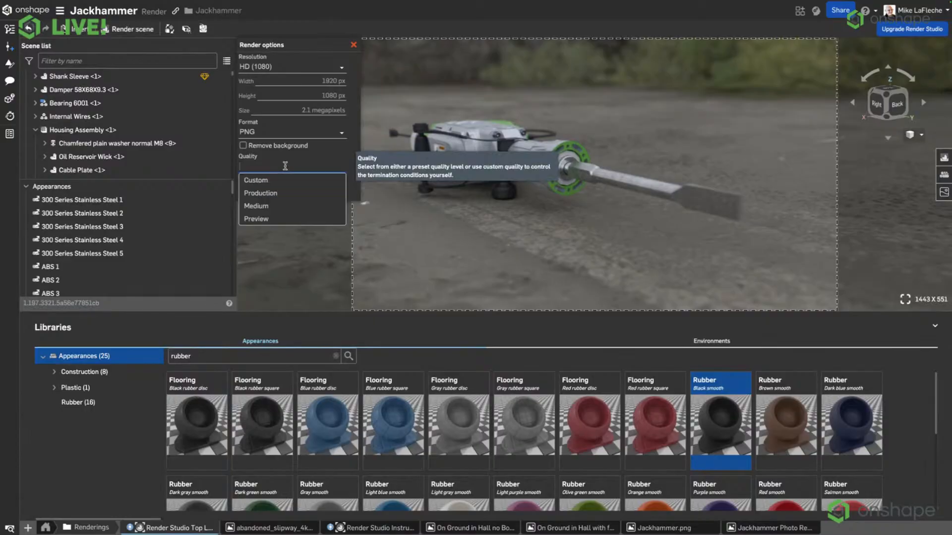
{"action": "left_click", "coordinate": [283, 193]}
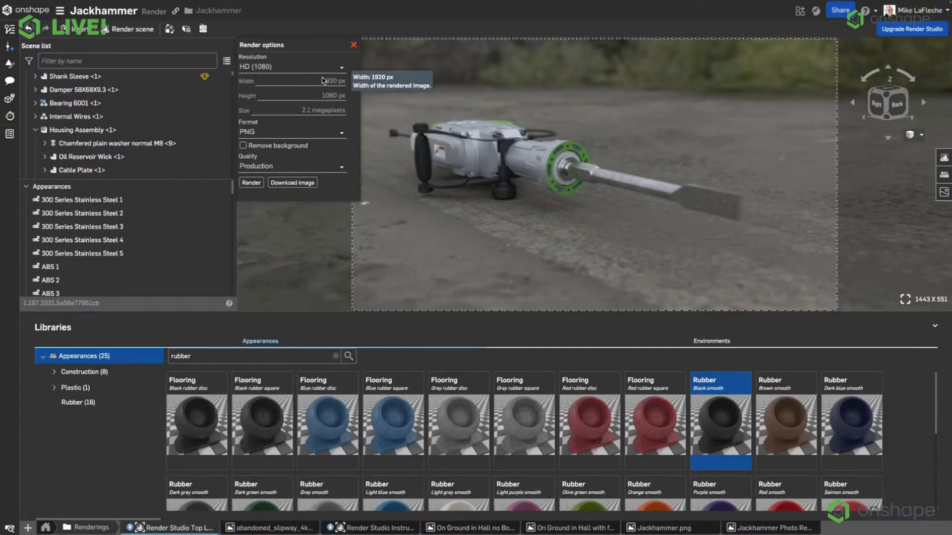
{"action": "left_click", "coordinate": [250, 183]}
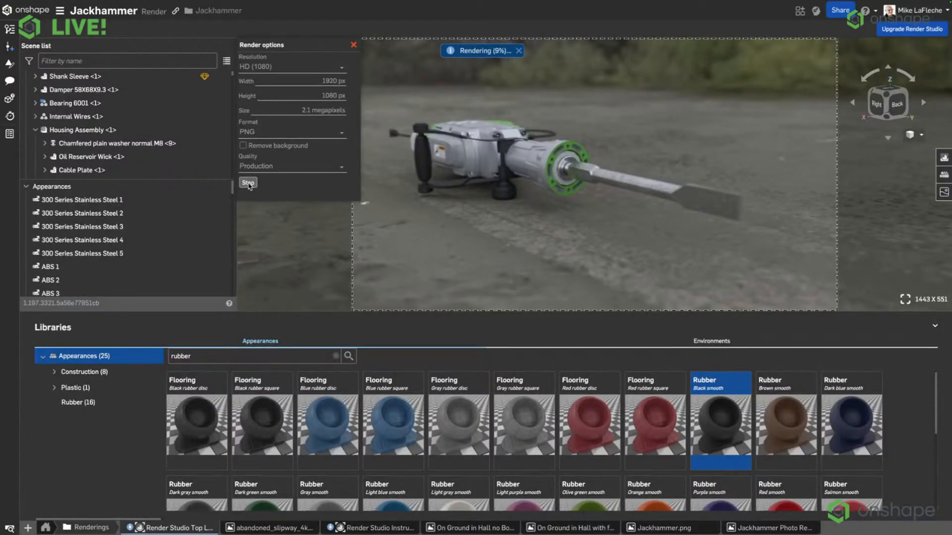
Switch to the presentation and review the April 25, 2025 (v1.197) items on the Key Update Timeline slide, highlighting each in turn.
{"action": "key", "text": "ctrl+Up"}
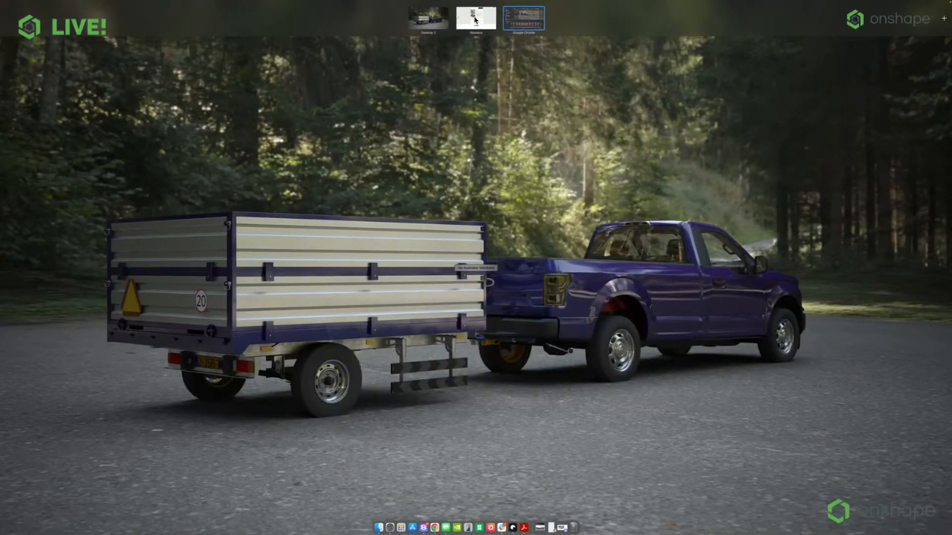
{"action": "left_click", "coordinate": [476, 18]}
{"action": "left_click", "coordinate": [906, 7]}
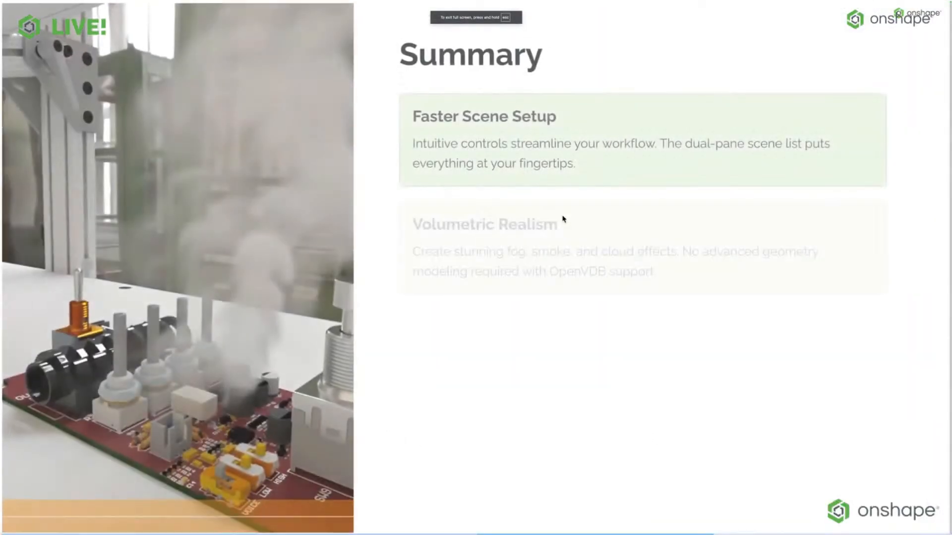
{"action": "scroll", "coordinate": [462, 228], "scroll_direction": "up", "scroll_amount": 5}
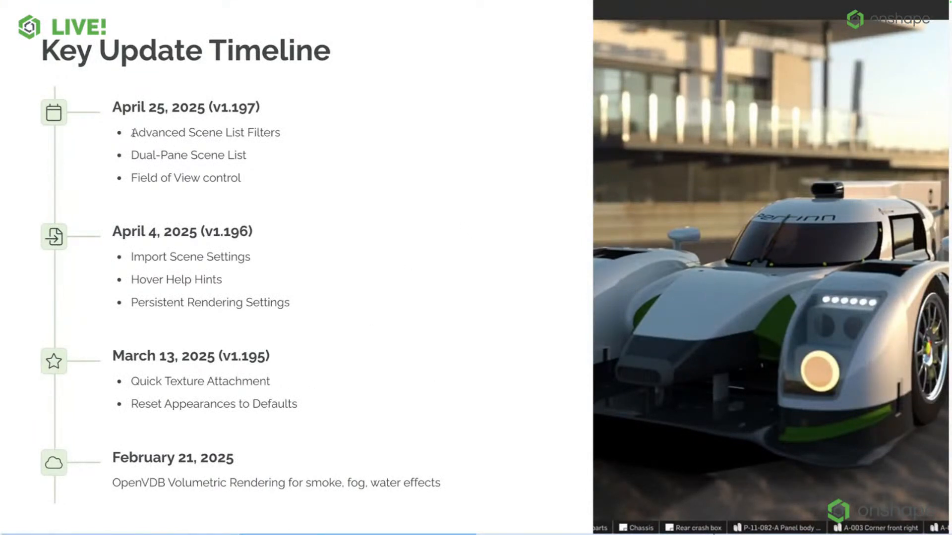
{"action": "left_click_drag", "start_coordinate": [133, 133], "coordinate": [284, 141]}
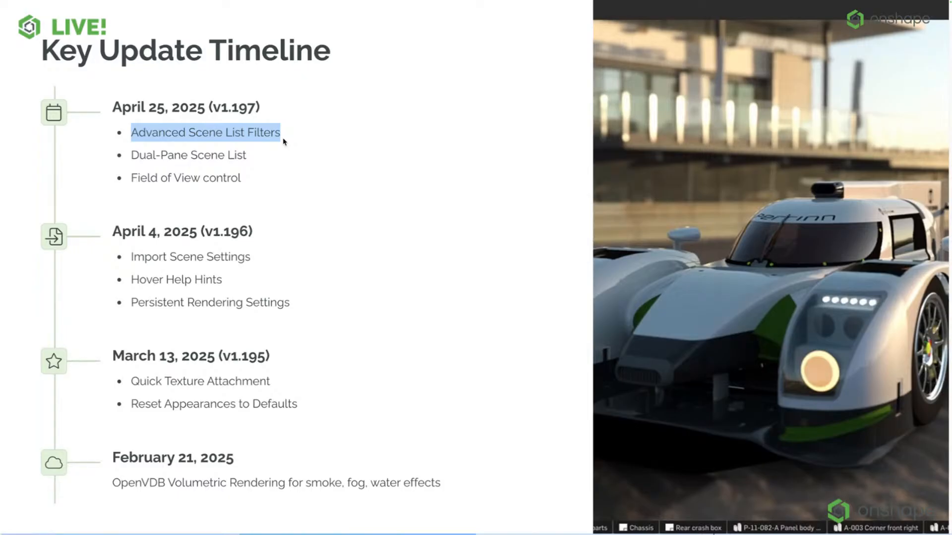
{"action": "left_click_drag", "start_coordinate": [133, 155], "coordinate": [247, 157]}
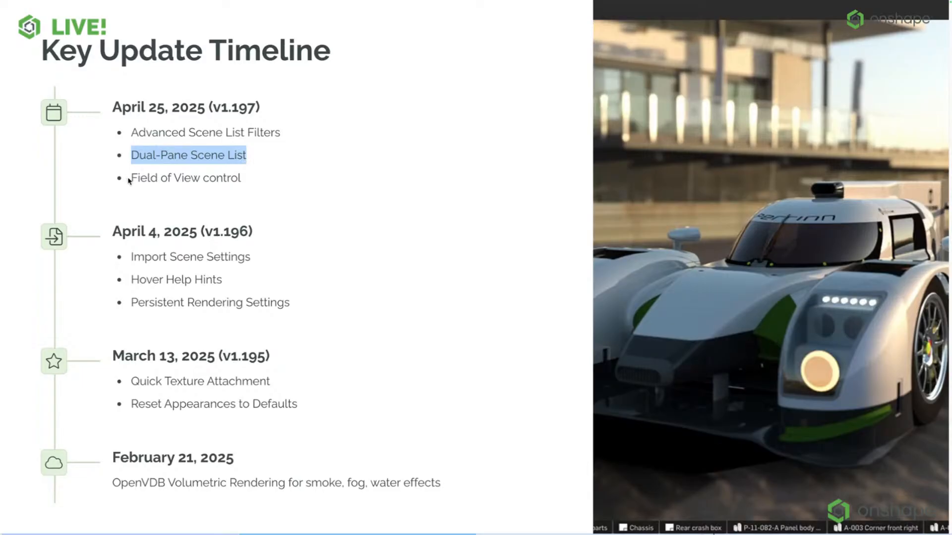
{"action": "left_click_drag", "start_coordinate": [128, 178], "coordinate": [240, 180]}
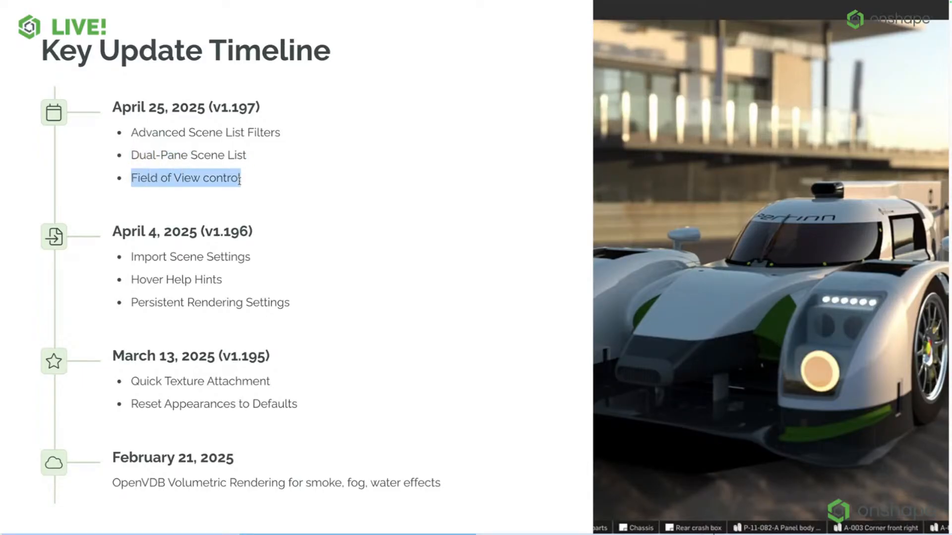
Return to the Jackhammer Render Studio, close the render options and set the field of view's focal length to 16 mm.
{"action": "key", "text": "ctrl+Up"}
{"action": "left_click", "coordinate": [525, 20]}
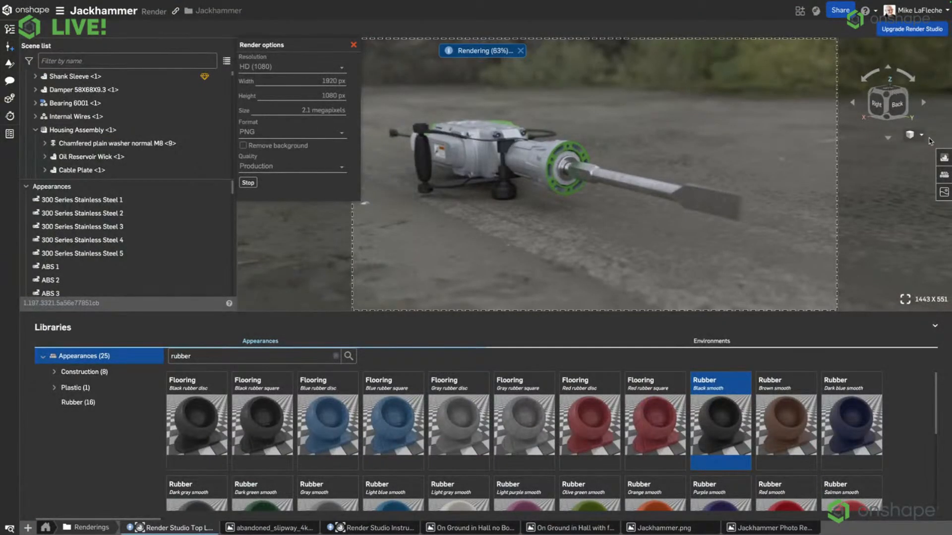
{"action": "left_click", "coordinate": [910, 135]}
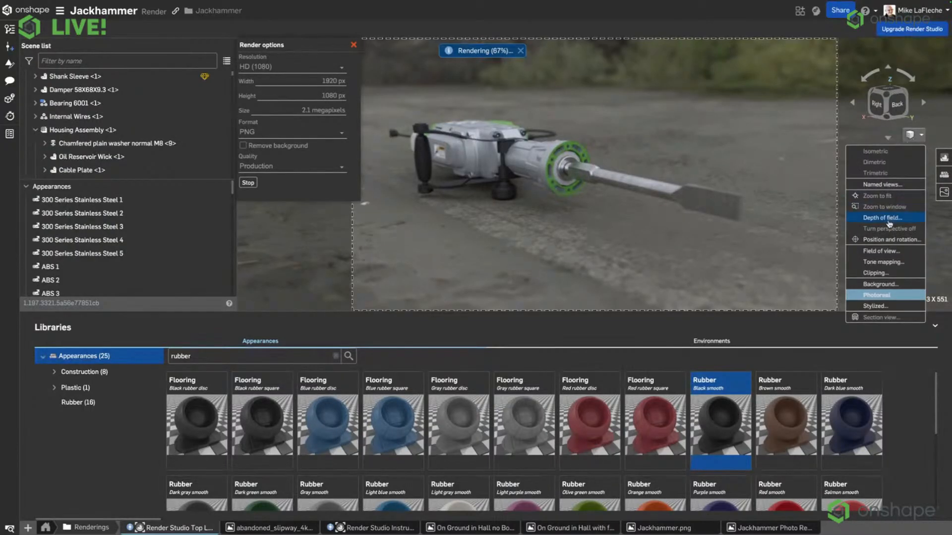
{"action": "left_click", "coordinate": [832, 240]}
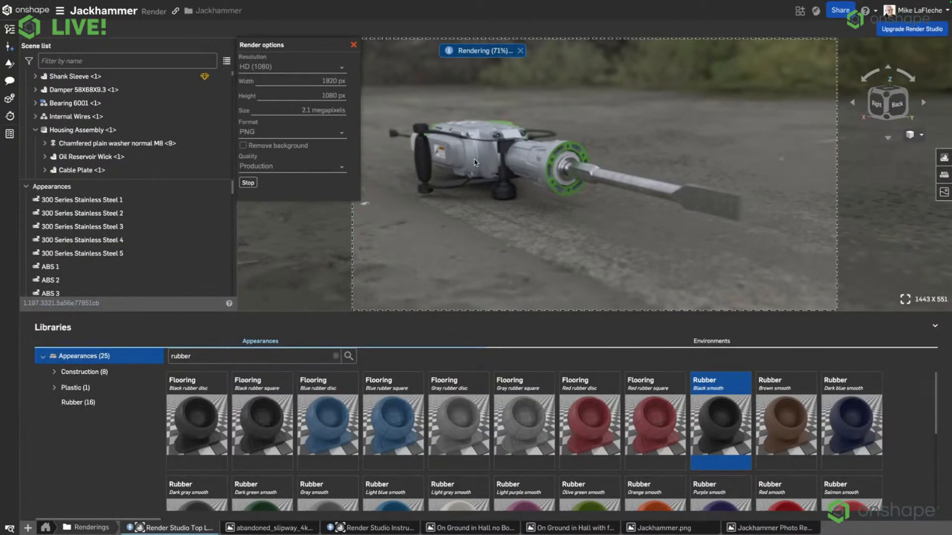
{"action": "left_click", "coordinate": [353, 45]}
{"action": "left_click", "coordinate": [325, 74]}
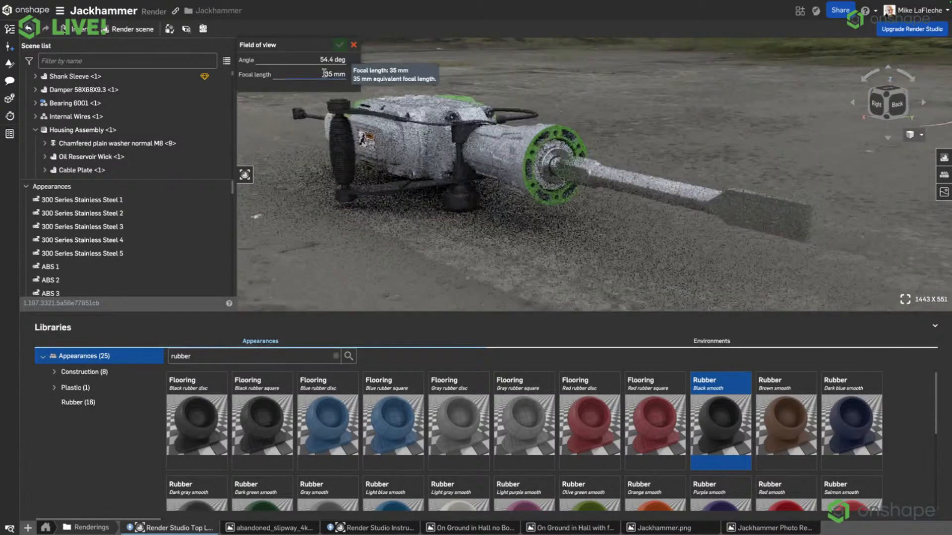
{"action": "left_click_drag", "start_coordinate": [293, 75], "coordinate": [368, 77]}
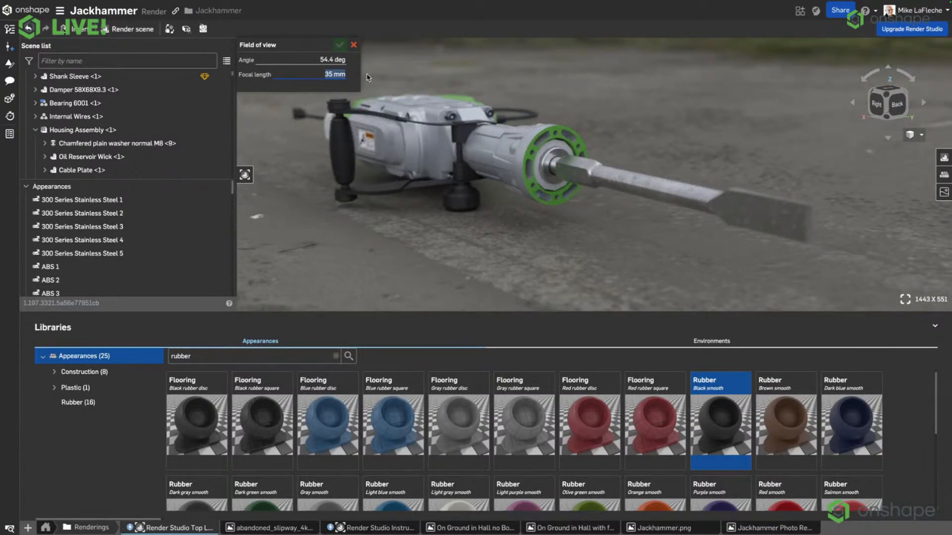
{"action": "left_click", "coordinate": [296, 59]}
{"action": "left_click", "coordinate": [308, 72]}
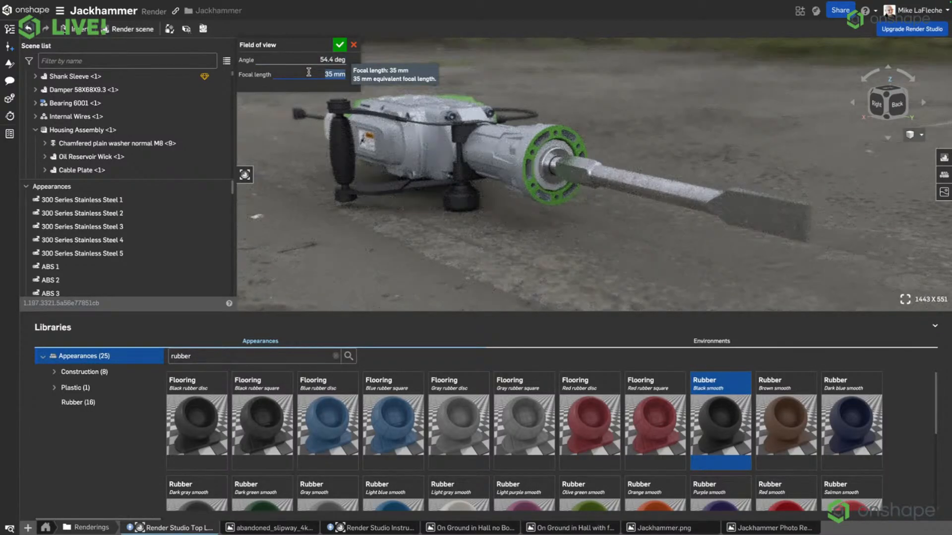
{"action": "type", "text": "16"}
{"action": "key", "text": "Return"}
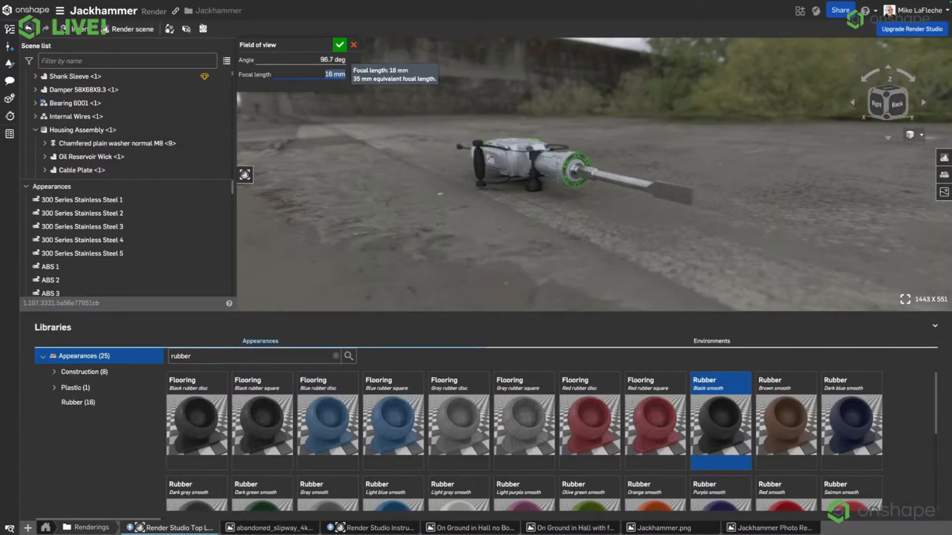
Try focal lengths of 50 mm and 350 mm for the camera's field of view.
{"action": "type", "text": "50"}
{"action": "key", "text": "Return"}
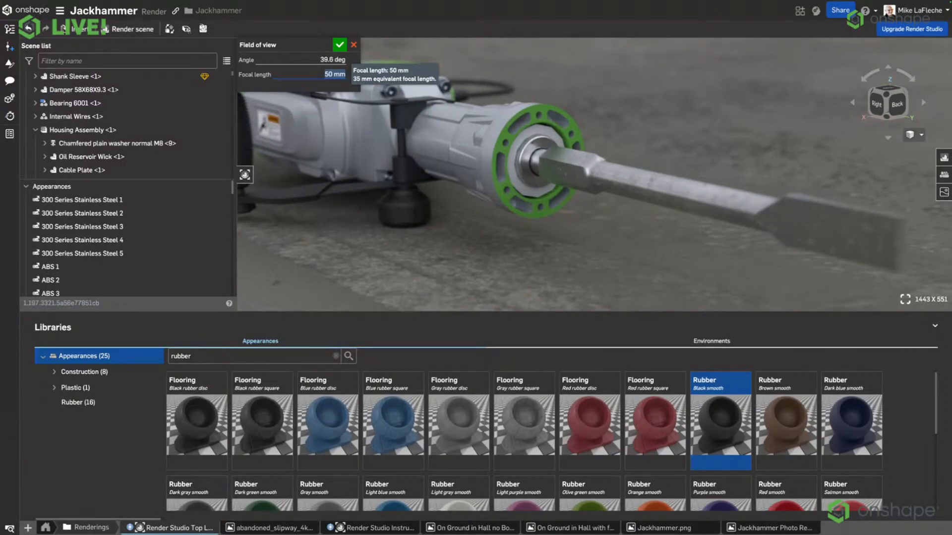
{"action": "type", "text": "350"}
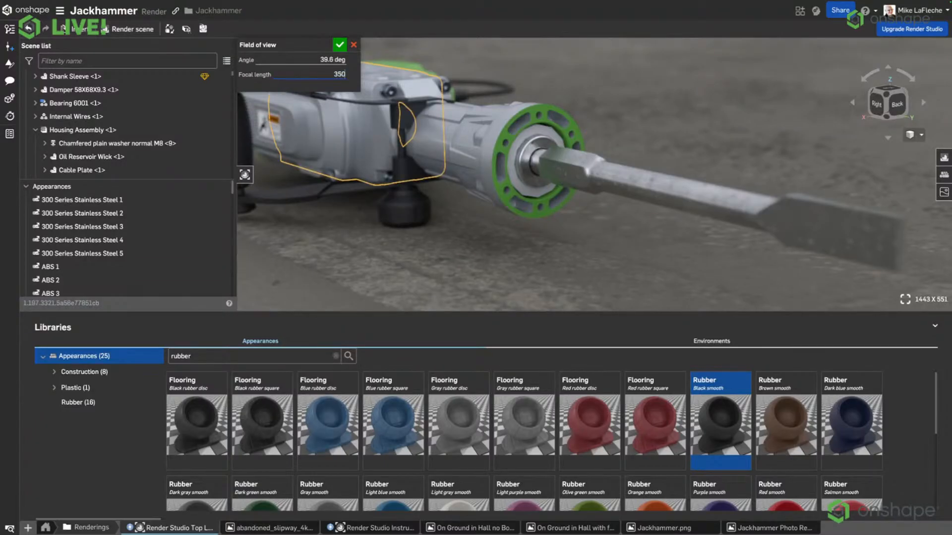
{"action": "key", "text": "Return"}
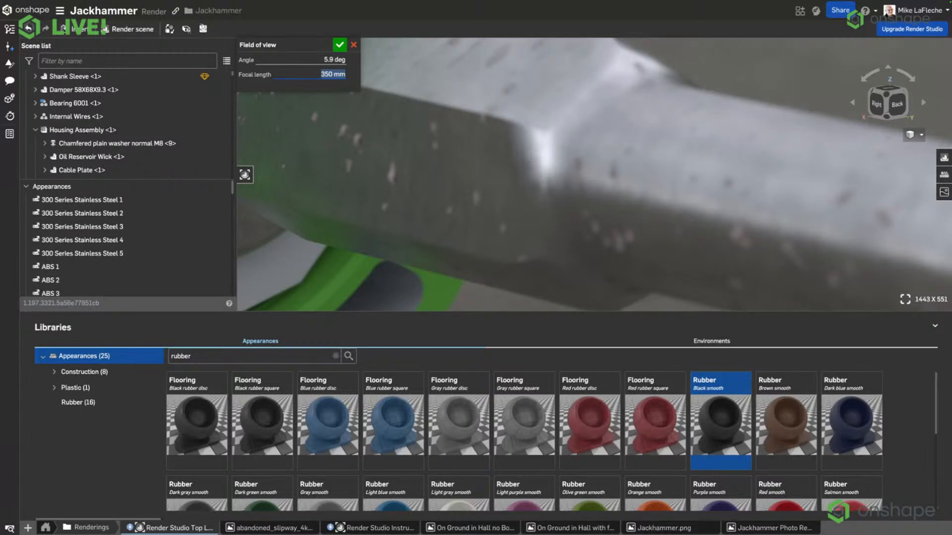
Set the focal length back to 16 mm and accept the field of view settings.
{"action": "type", "text": "16"}
{"action": "key", "text": "Return"}
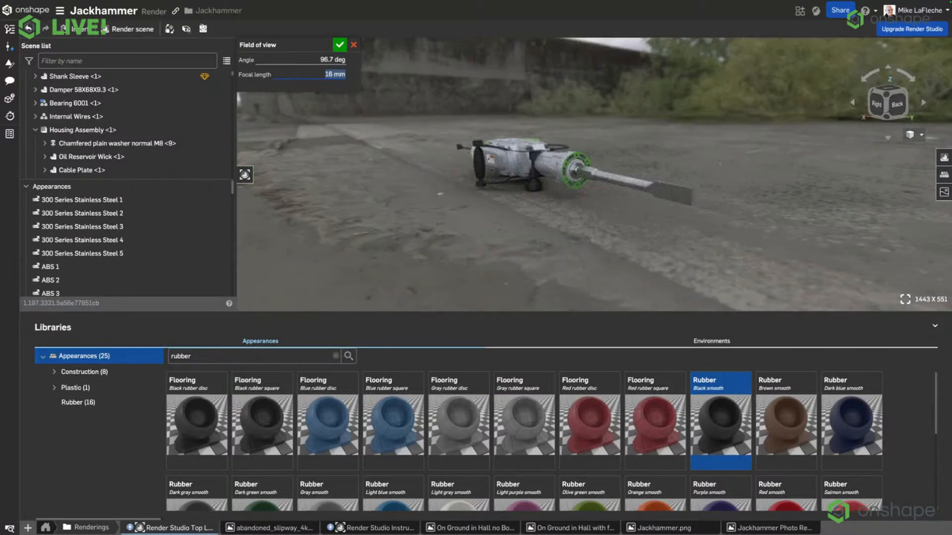
{"action": "left_click", "coordinate": [340, 45]}
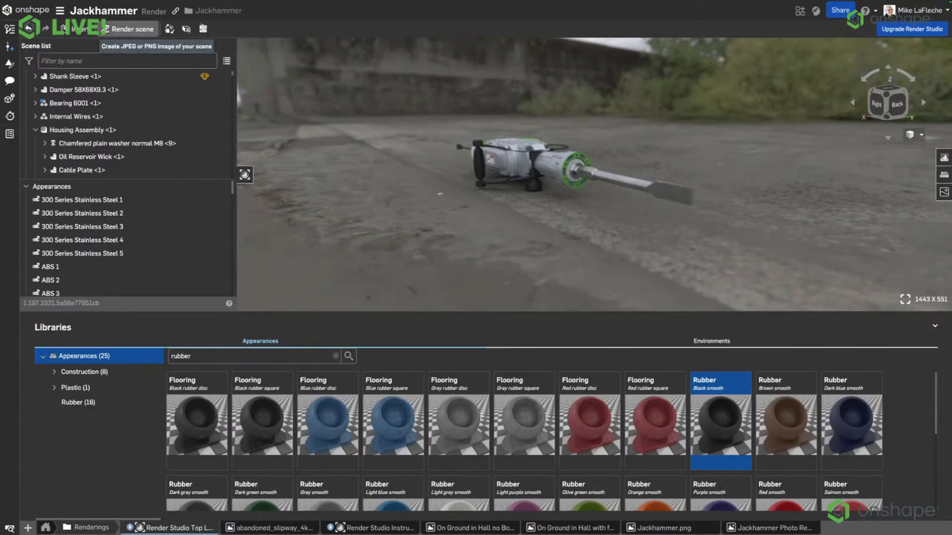
Reopen the render options and frame the jackhammer more closely in the render area.
{"action": "left_click", "coordinate": [121, 29]}
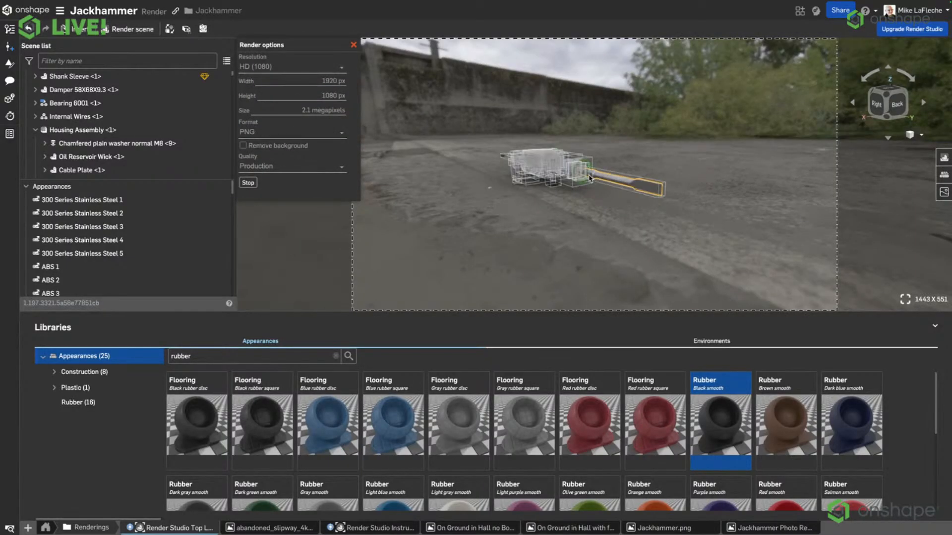
{"action": "scroll", "coordinate": [588, 178], "scroll_direction": "up", "scroll_amount": 3}
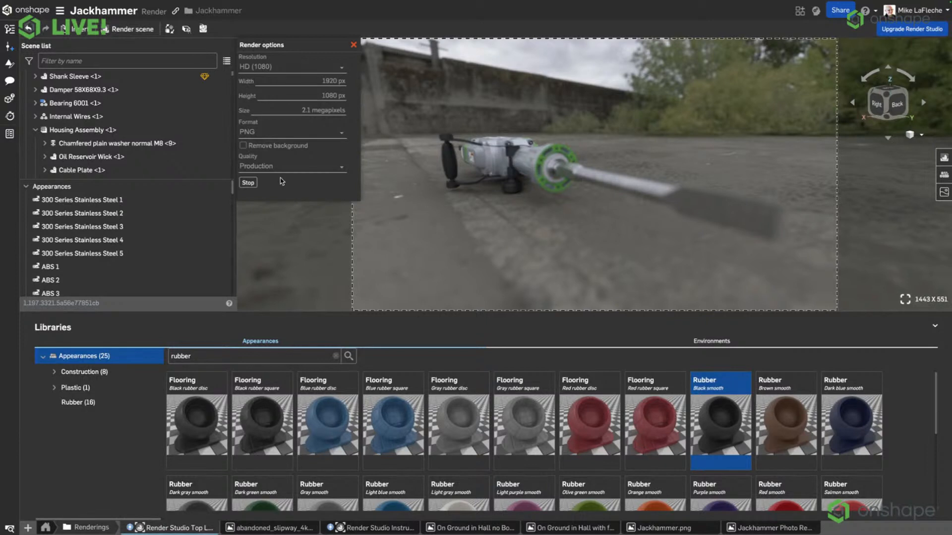
{"action": "mouse_move", "coordinate": [459, 533]}
{"action": "mouse_move", "coordinate": [385, 531]}
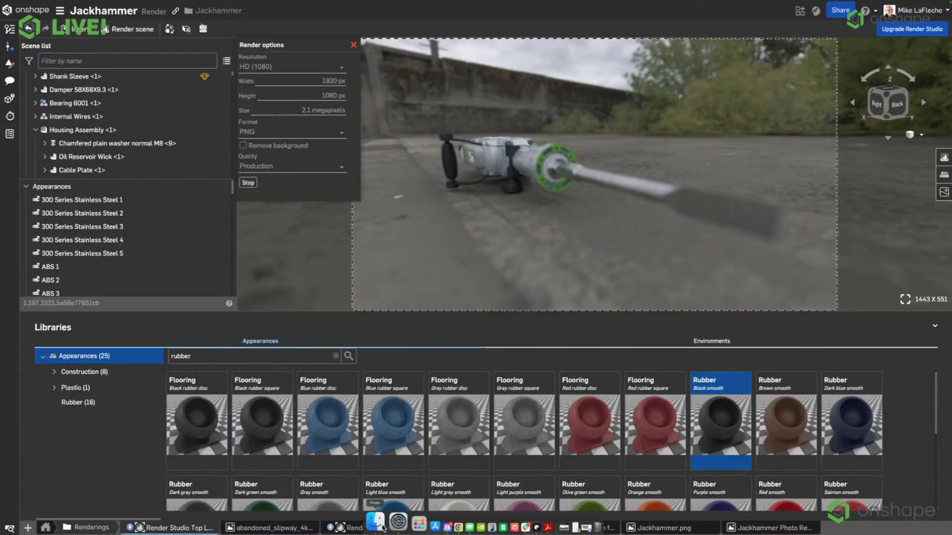
{"action": "mouse_move", "coordinate": [727, 531]}
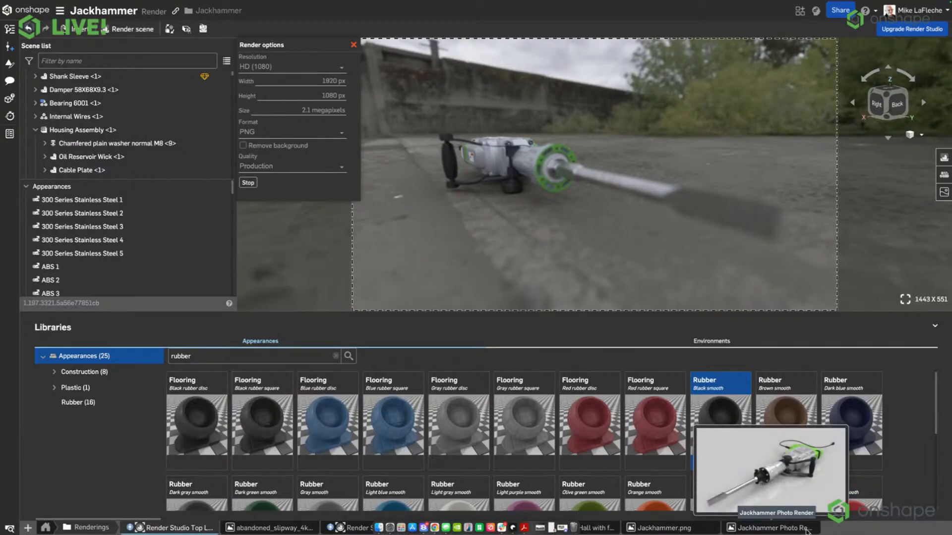
Filter the document's tabs to images only and look through the list for the finished jackhammer rendering.
{"action": "left_click", "coordinate": [9, 529]}
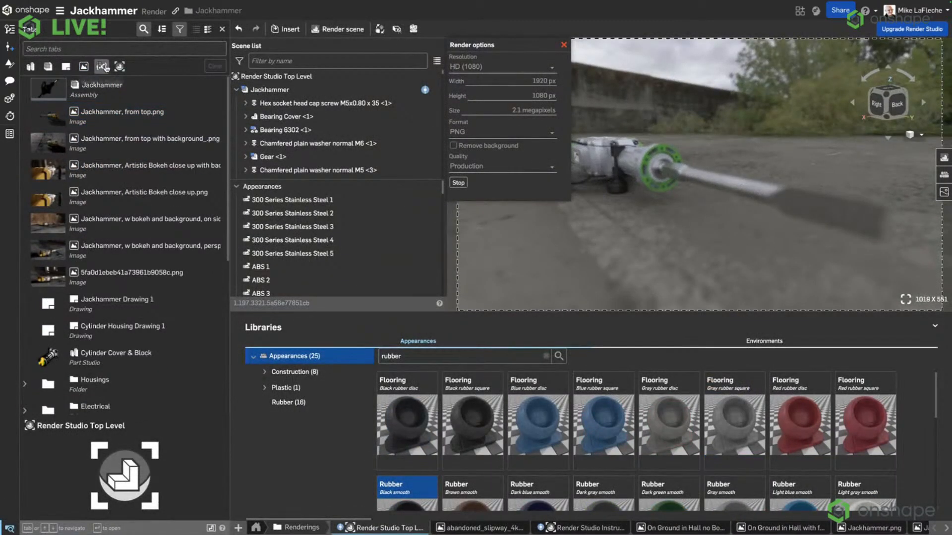
{"action": "left_click", "coordinate": [84, 65]}
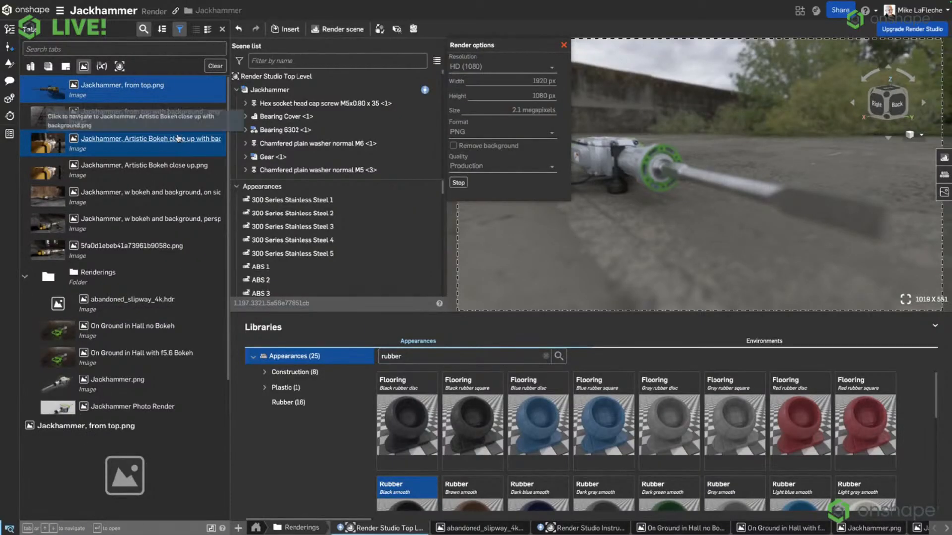
{"action": "left_click", "coordinate": [204, 227]}
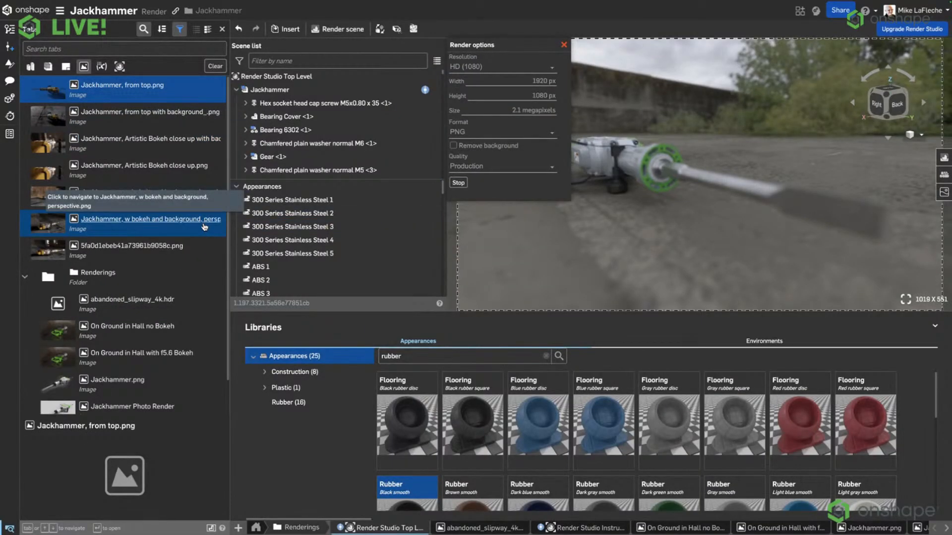
{"action": "scroll", "coordinate": [205, 227], "scroll_direction": "down", "scroll_amount": 1}
{"action": "scroll", "coordinate": [204, 227], "scroll_direction": "up", "scroll_amount": 1}
{"action": "left_click", "coordinate": [187, 95]}
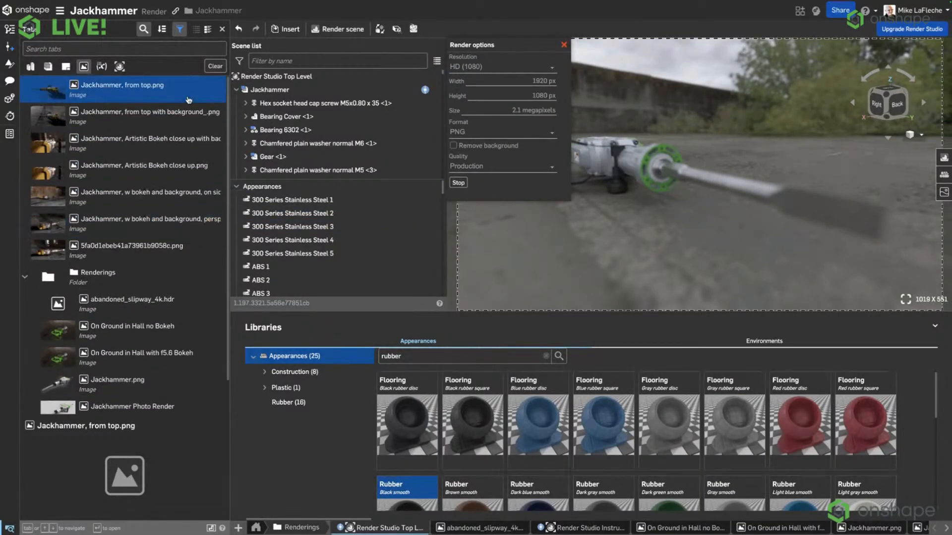
Stop the running render, restart it at HD (1080) PNG Production quality, and close the tab list.
{"action": "left_click", "coordinate": [464, 186]}
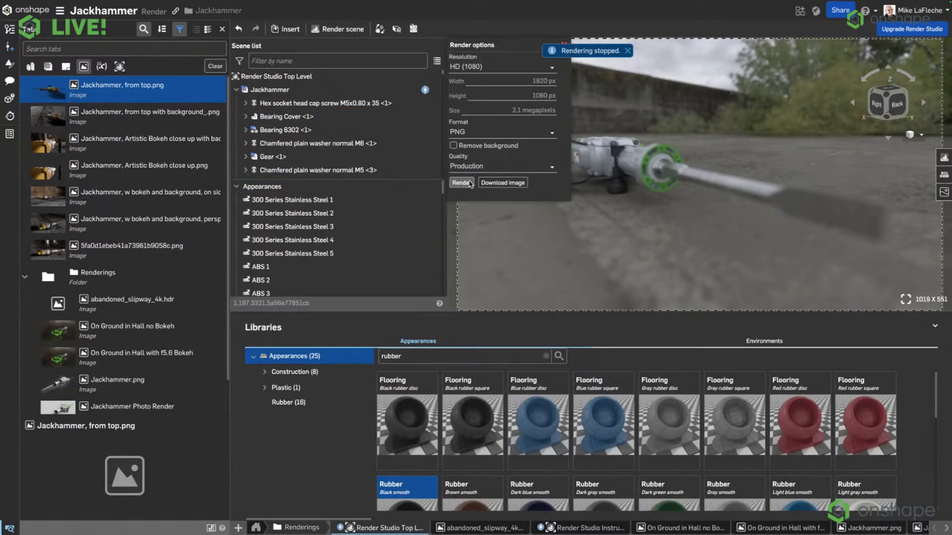
{"action": "left_click", "coordinate": [473, 183]}
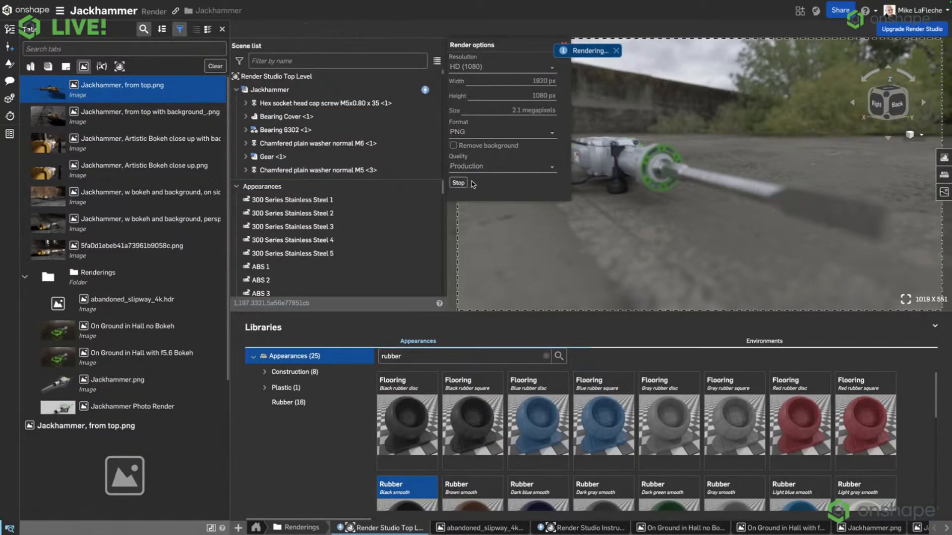
{"action": "left_click", "coordinate": [222, 29]}
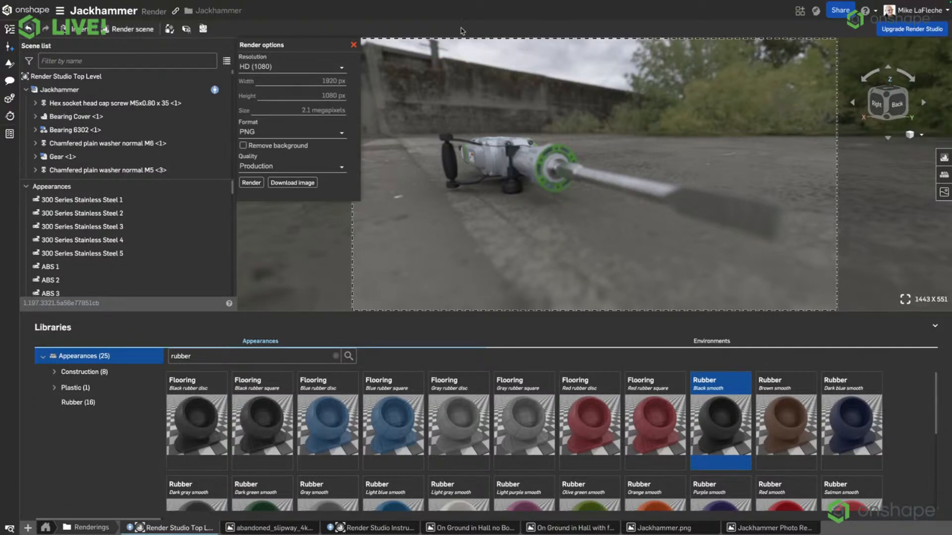
Orbit to a side view of the whole jackhammer lying on the ground and start a Production render of it.
{"action": "right_click_drag", "start_coordinate": [619, 212], "coordinate": [638, 230]}
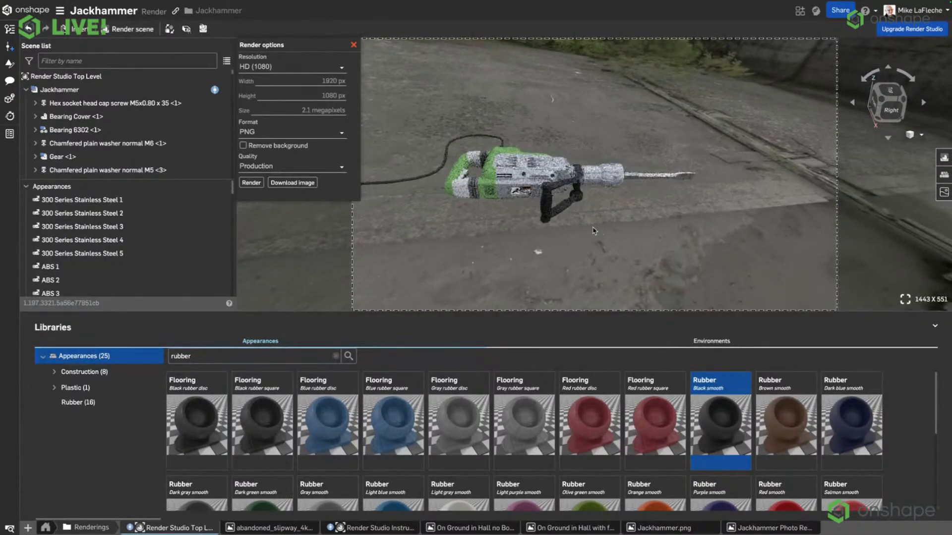
{"action": "scroll", "coordinate": [599, 211], "scroll_direction": "down", "scroll_amount": 3}
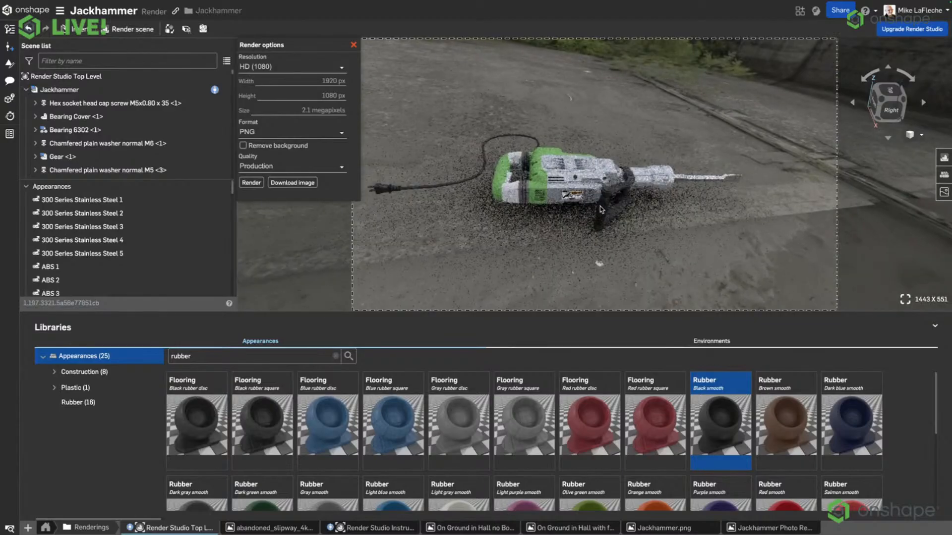
{"action": "right_click_drag", "start_coordinate": [600, 209], "coordinate": [790, 205]}
{"action": "middle_click_drag", "start_coordinate": [791, 205], "coordinate": [763, 202]}
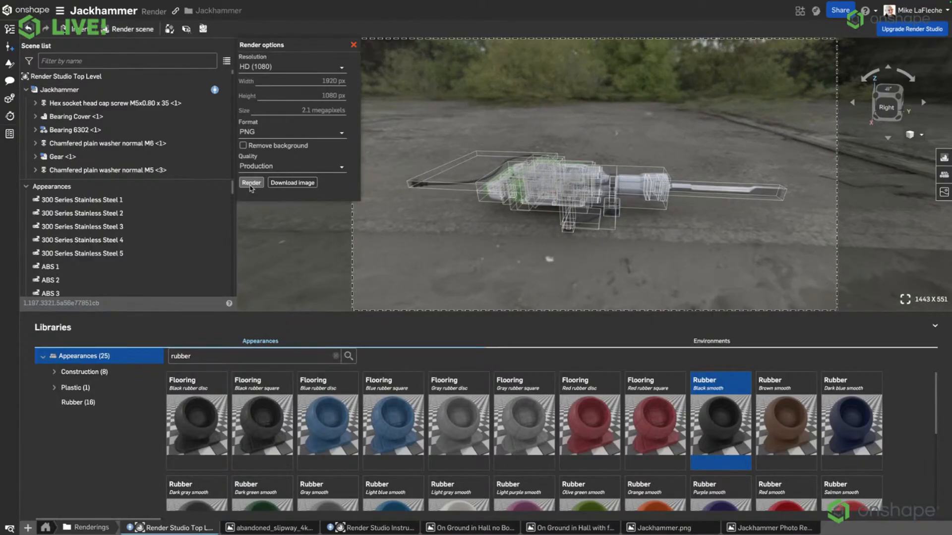
{"action": "left_click", "coordinate": [251, 183]}
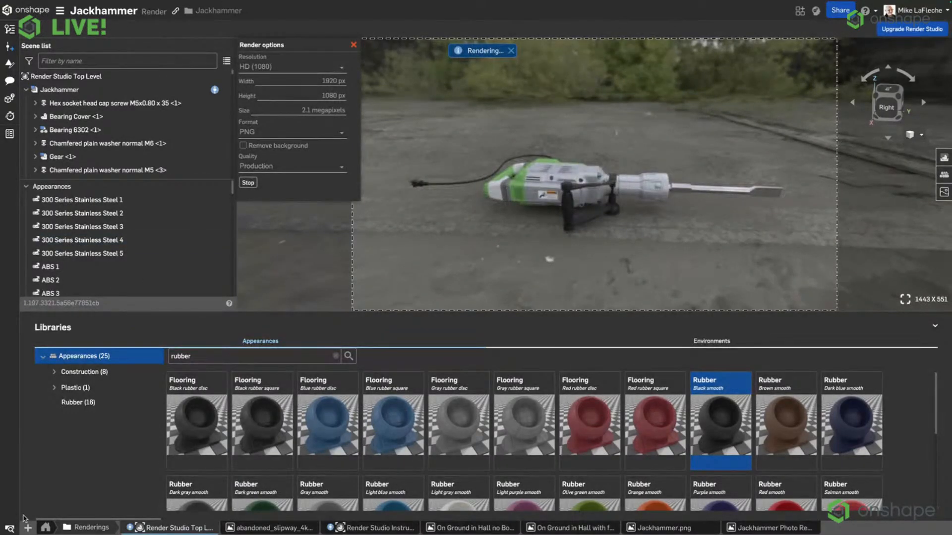
List only the document's image tabs and open the rendered JACKHAMMER.png in the full viewing area.
{"action": "left_click", "coordinate": [10, 528]}
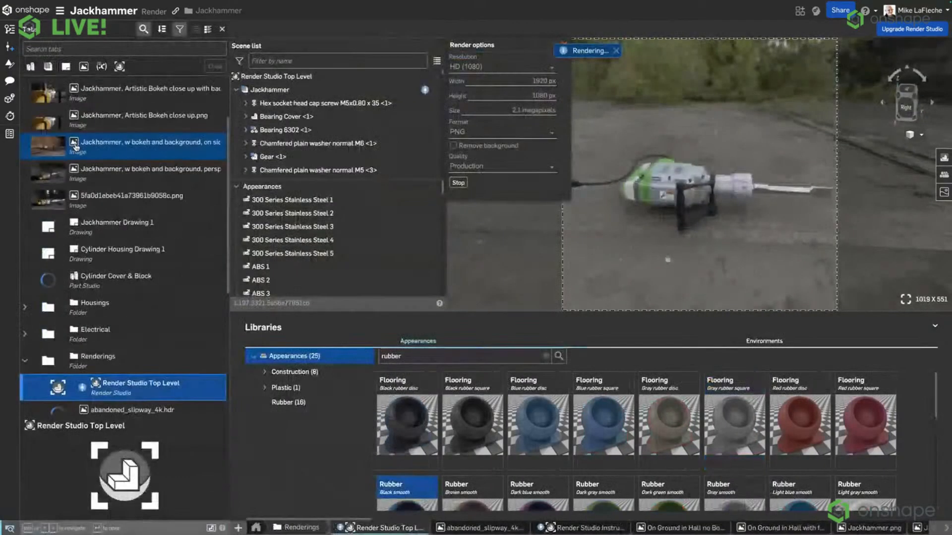
{"action": "left_click", "coordinate": [83, 66]}
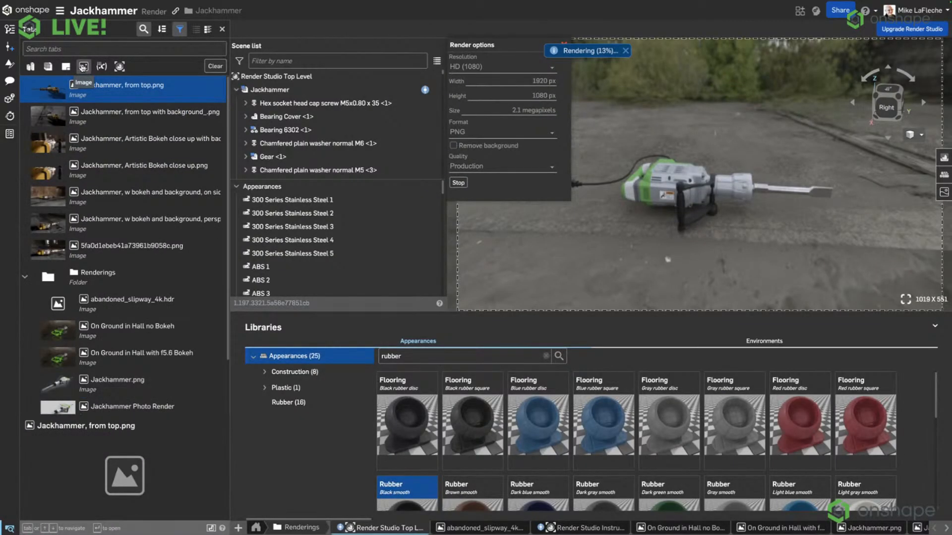
{"action": "scroll", "coordinate": [99, 208], "scroll_direction": "down", "scroll_amount": 2}
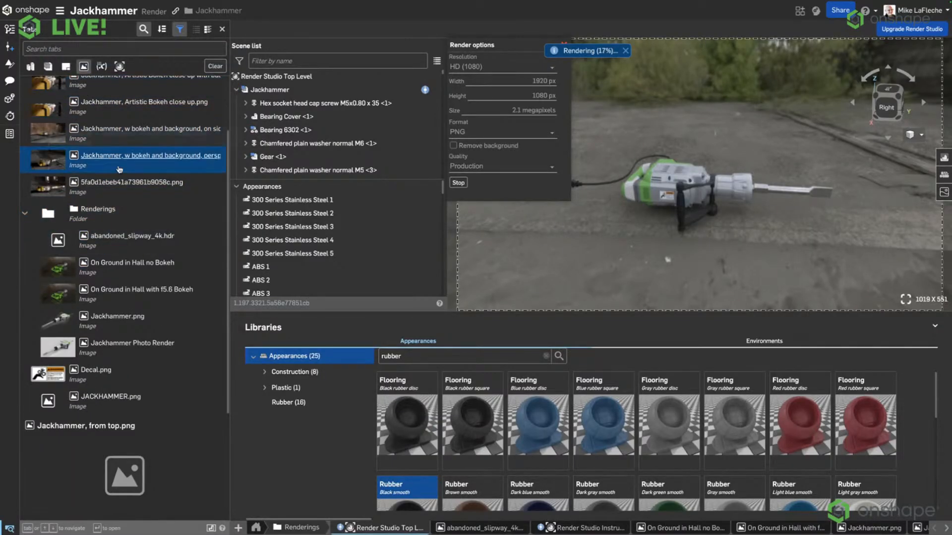
{"action": "scroll", "coordinate": [134, 105], "scroll_direction": "up", "scroll_amount": 2}
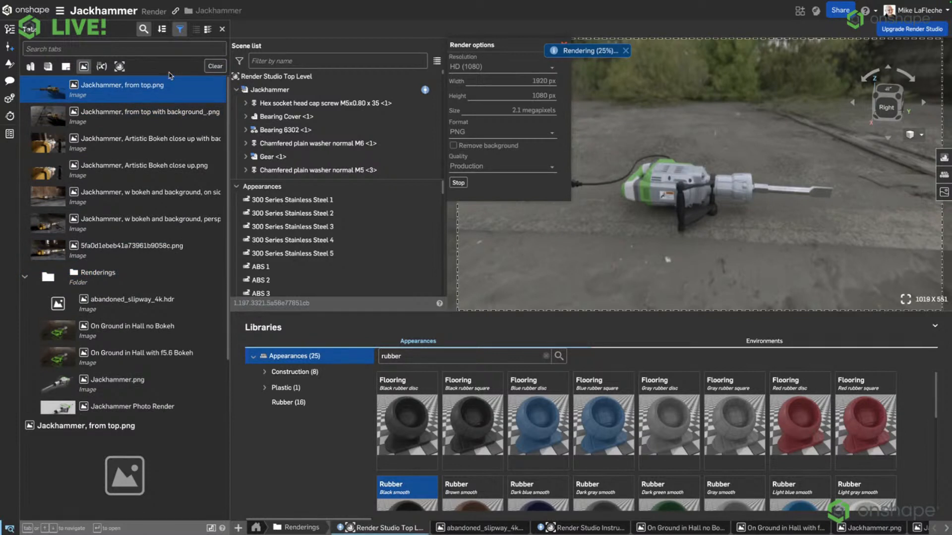
{"action": "scroll", "coordinate": [160, 226], "scroll_direction": "down", "scroll_amount": 2}
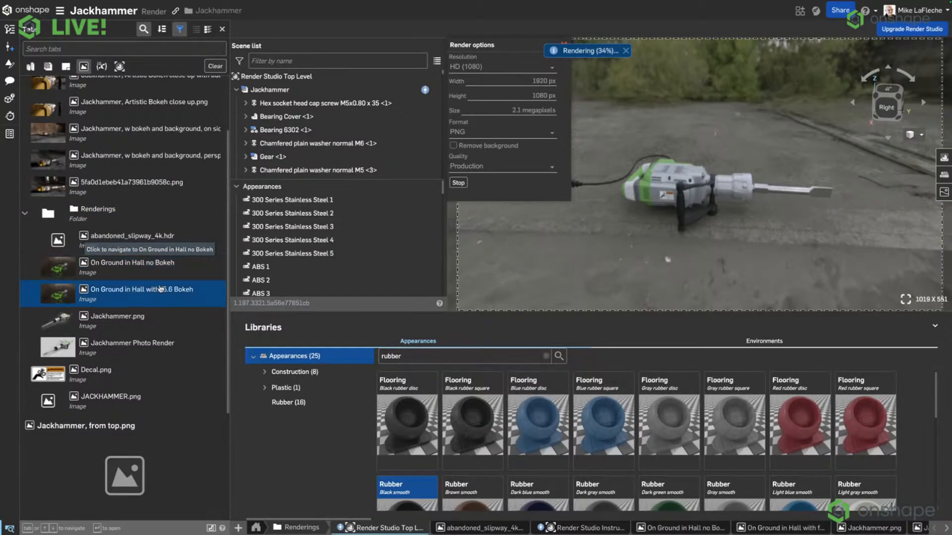
{"action": "left_click", "coordinate": [170, 394]}
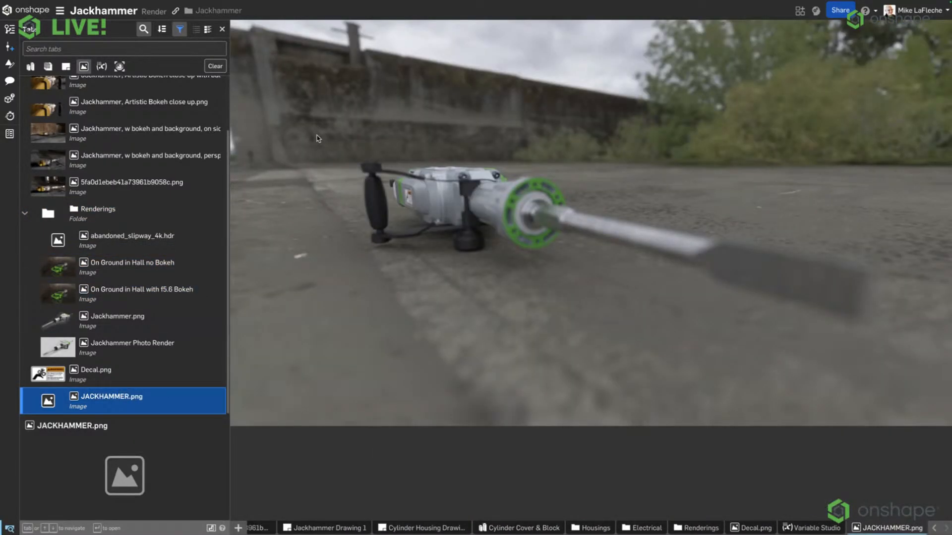
{"action": "left_click", "coordinate": [222, 28]}
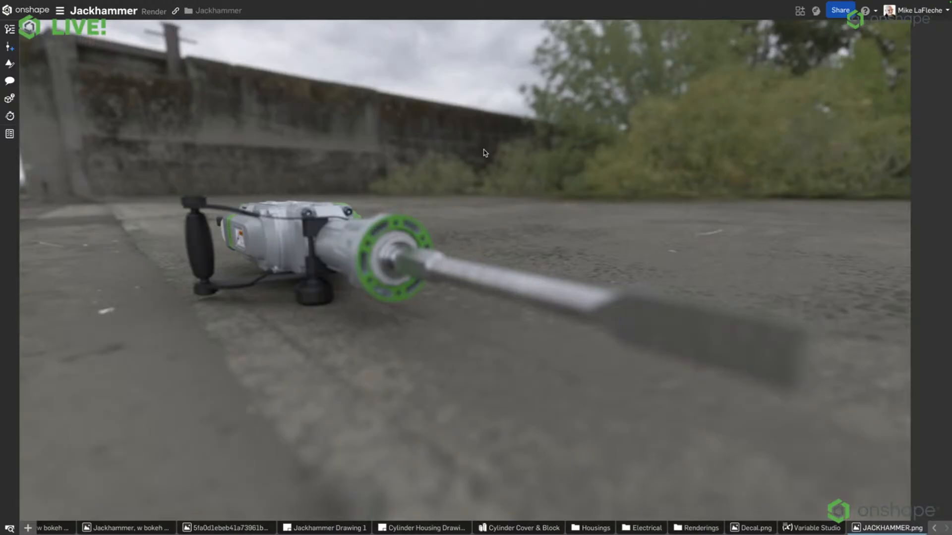
Switch to the Render Studio What's New presentation and go to its Summary and Ready to Explore slides.
{"action": "key", "text": "ctrl+Up"}
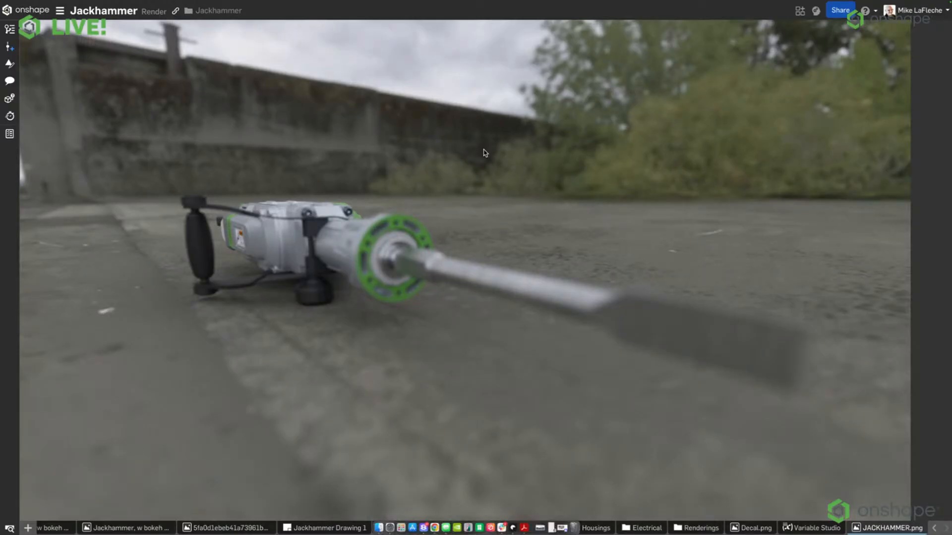
{"action": "left_click", "coordinate": [470, 26]}
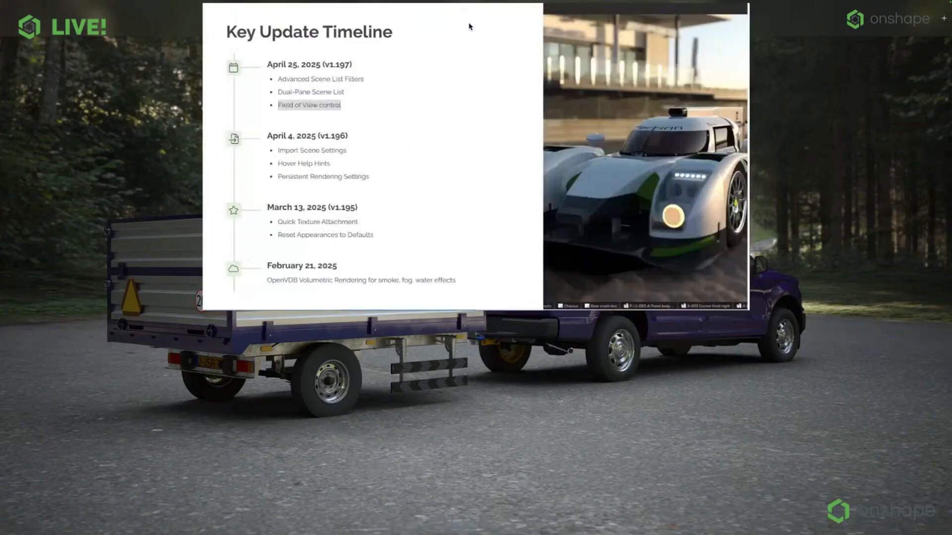
{"action": "scroll", "coordinate": [380, 244], "scroll_direction": "down", "scroll_amount": 8}
{"action": "scroll", "coordinate": [381, 244], "scroll_direction": "down", "scroll_amount": 3}
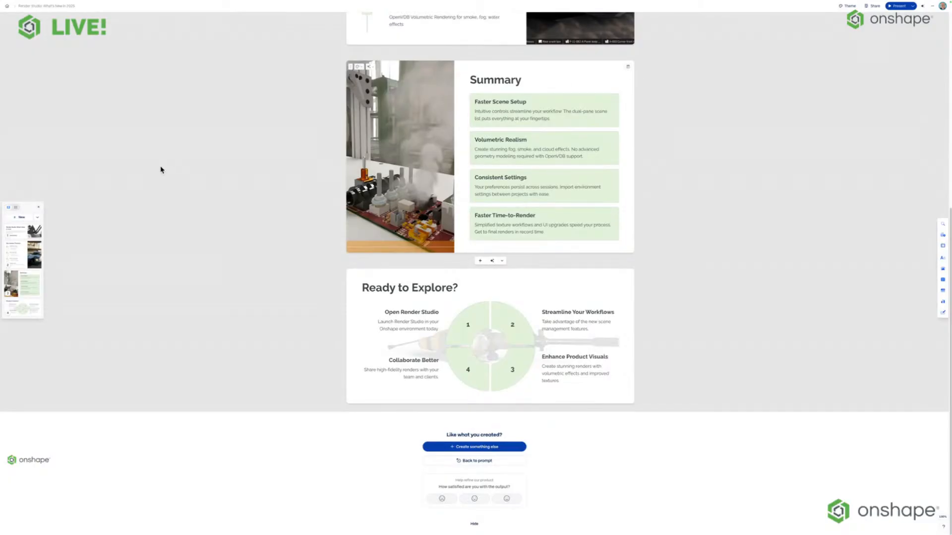
Close the presentation's browser window and switch back to the Onshape window with the Jackhammer document.
{"action": "mouse_move", "coordinate": [150, 2]}
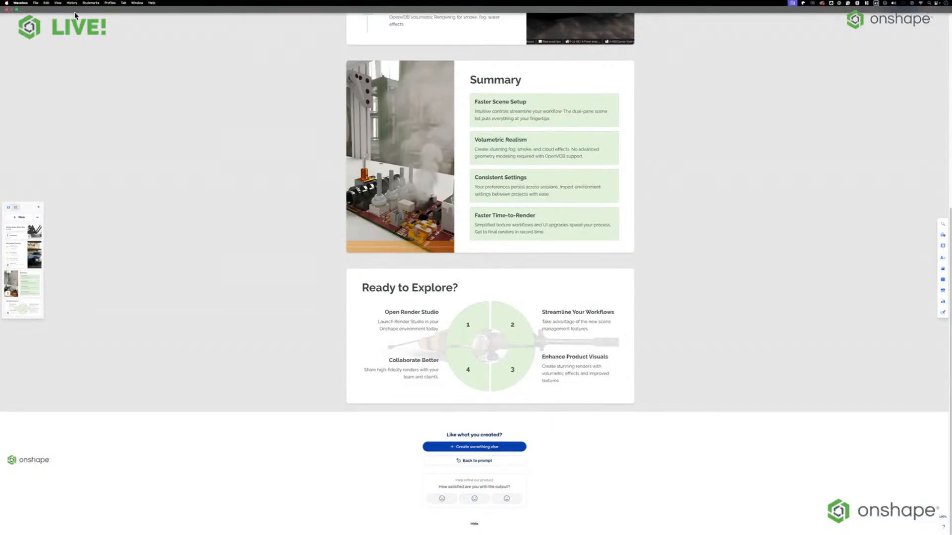
{"action": "key", "text": "ctrl+Up"}
{"action": "left_click", "coordinate": [491, 22]}
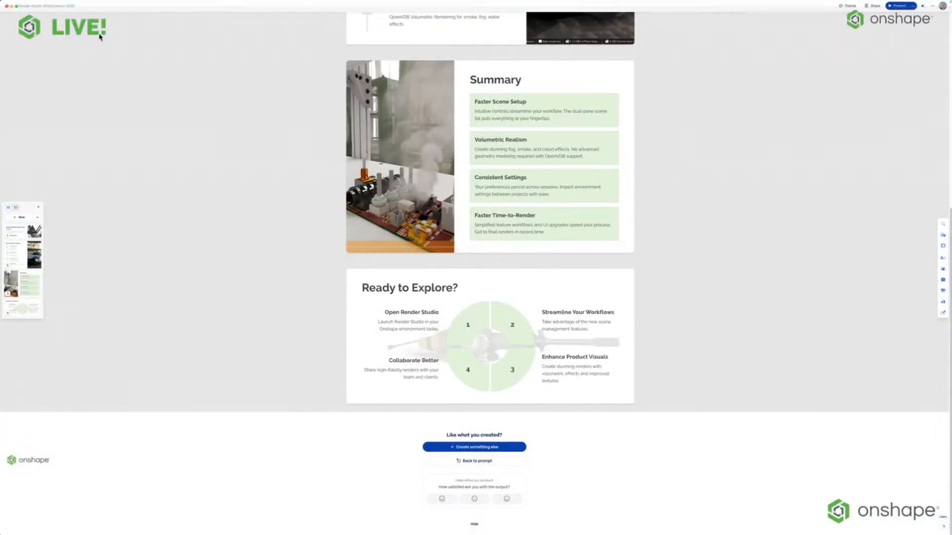
{"action": "left_click", "coordinate": [6, 9]}
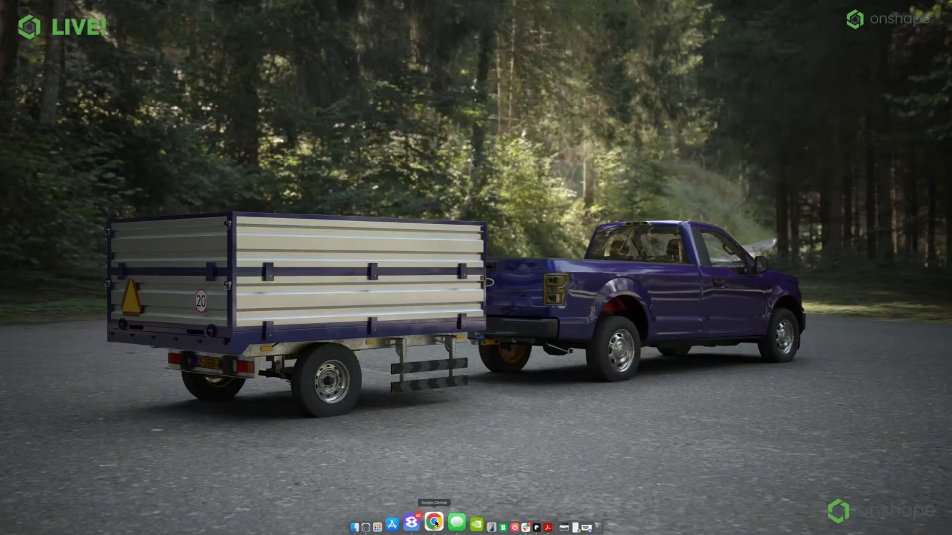
{"action": "right_click", "coordinate": [457, 523]}
{"action": "left_click", "coordinate": [461, 414]}
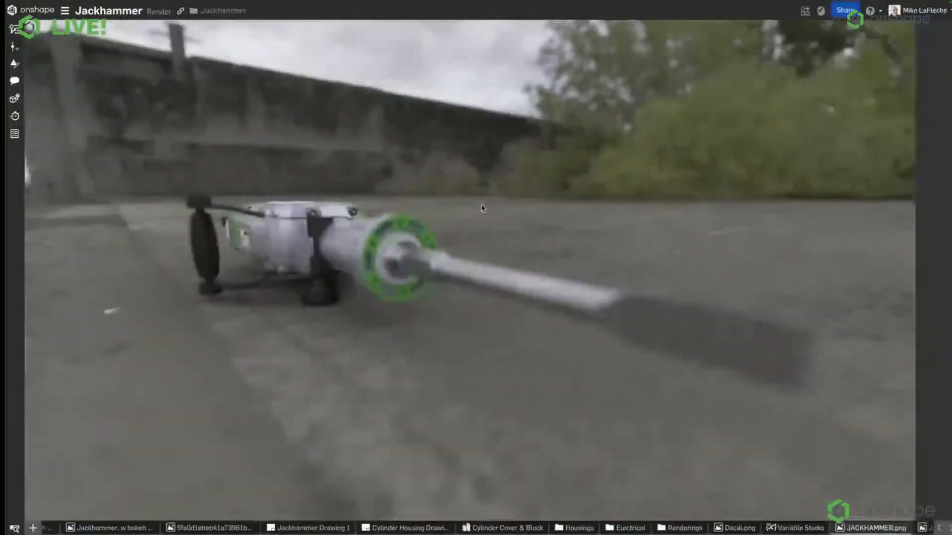
Leave the document for the My Company documents page, open the What's New forum post and follow its changelog link.
{"action": "left_click", "coordinate": [32, 11]}
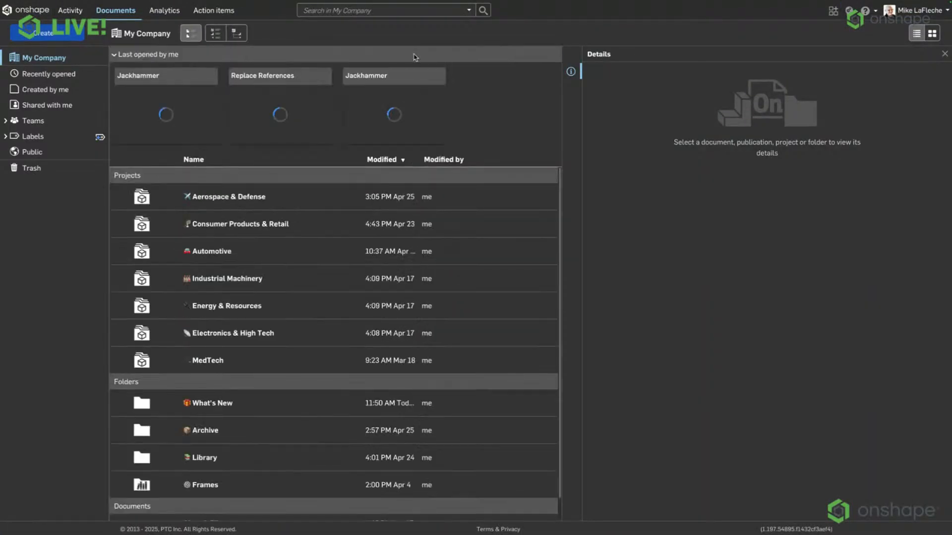
{"action": "left_click", "coordinate": [866, 11]}
{"action": "left_click", "coordinate": [822, 78]}
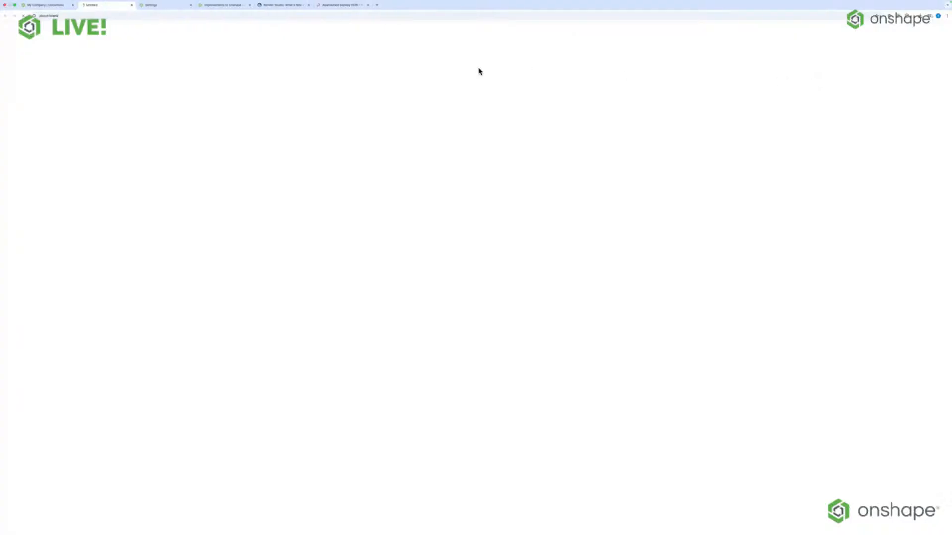
{"action": "scroll", "coordinate": [306, 148], "scroll_direction": "down", "scroll_amount": 20}
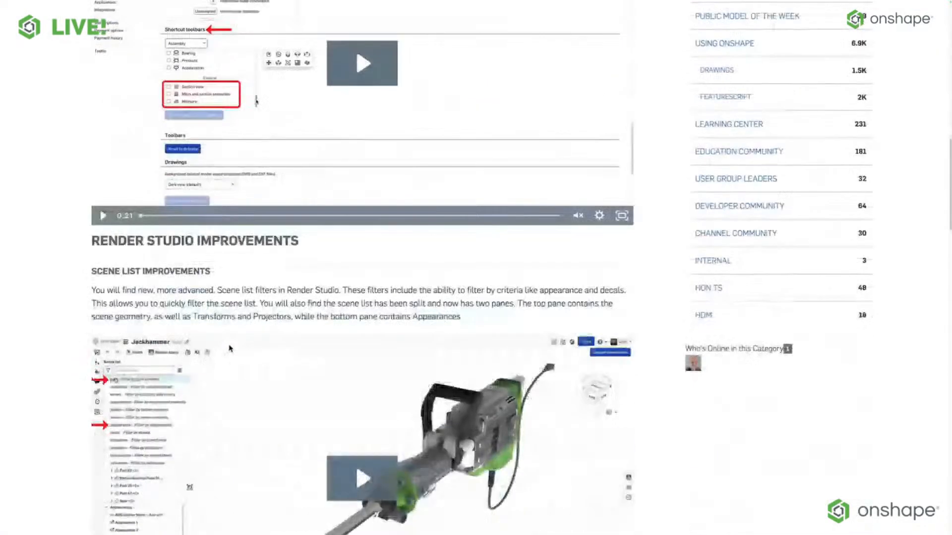
{"action": "scroll", "coordinate": [229, 345], "scroll_direction": "down", "scroll_amount": 10}
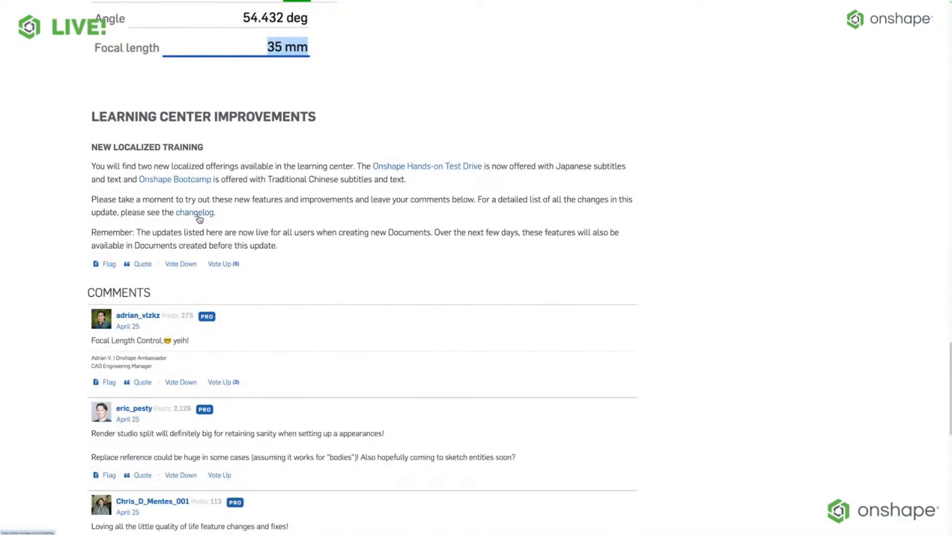
{"action": "left_click", "coordinate": [203, 212]}
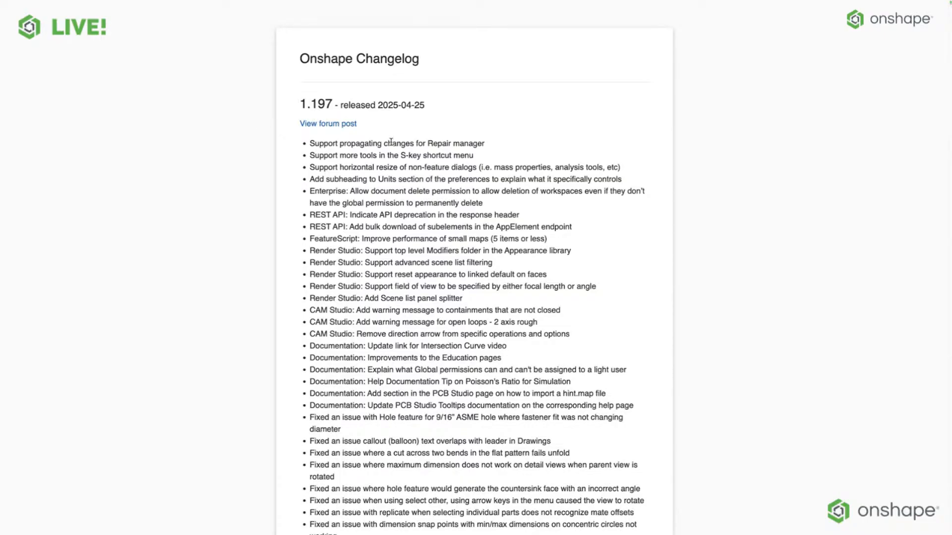
Examine the 1.197 release entries in the Onshape Changelog and highlight the one on propagating changes for Repair manager.
{"action": "scroll", "coordinate": [389, 142], "scroll_direction": "down", "scroll_amount": 3}
{"action": "scroll", "coordinate": [347, 233], "scroll_direction": "up", "scroll_amount": 3}
{"action": "scroll", "coordinate": [363, 224], "scroll_direction": "down", "scroll_amount": 1}
{"action": "scroll", "coordinate": [362, 223], "scroll_direction": "down", "scroll_amount": 3}
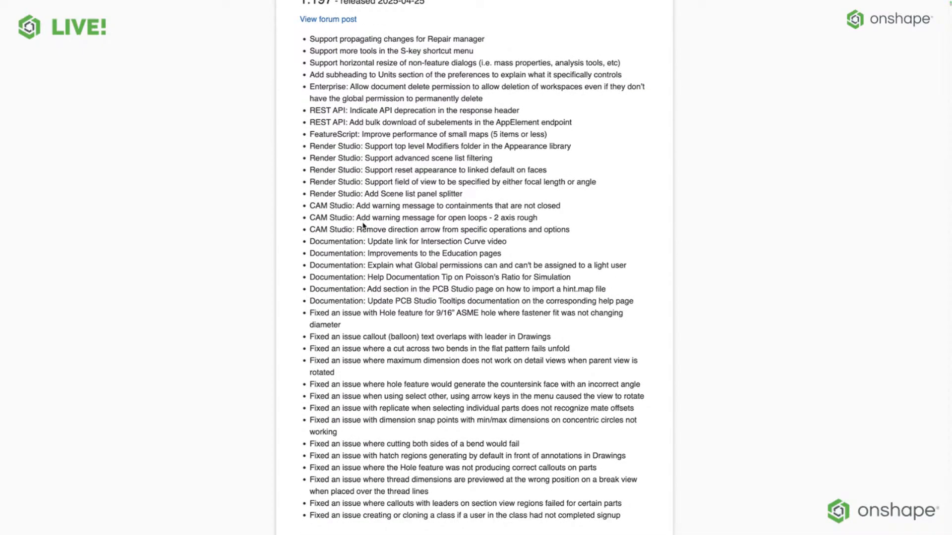
{"action": "scroll", "coordinate": [363, 226], "scroll_direction": "down", "scroll_amount": 3}
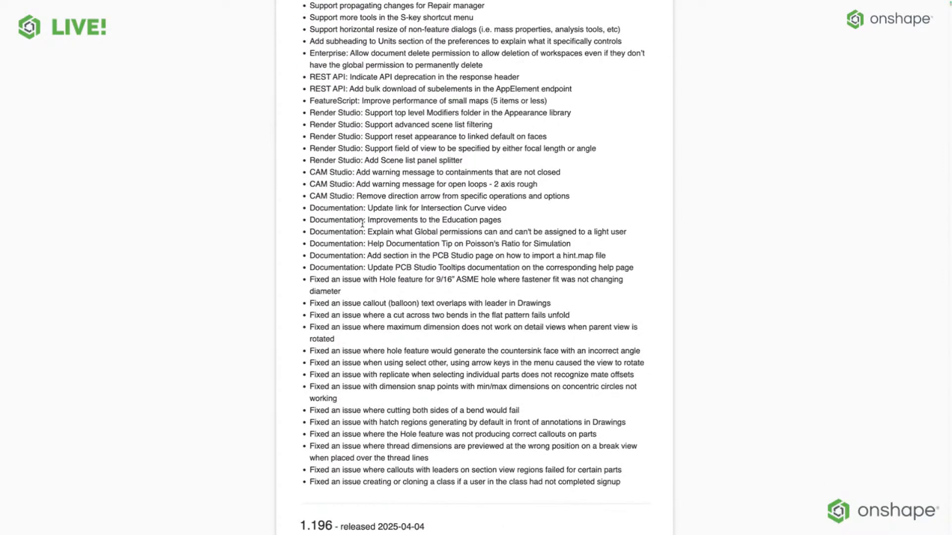
{"action": "scroll", "coordinate": [362, 224], "scroll_direction": "up", "scroll_amount": 1}
{"action": "scroll", "coordinate": [362, 223], "scroll_direction": "up", "scroll_amount": 3}
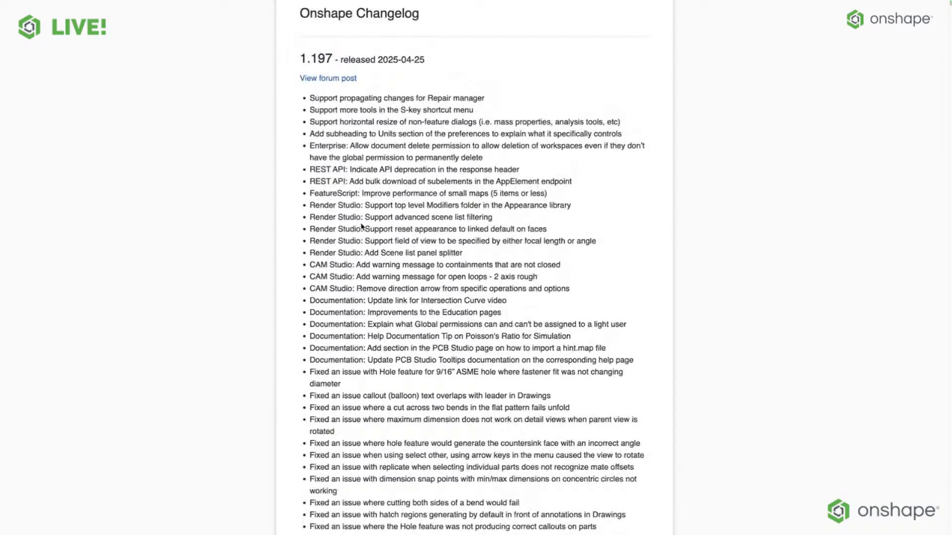
{"action": "scroll", "coordinate": [361, 226], "scroll_direction": "up", "scroll_amount": 1}
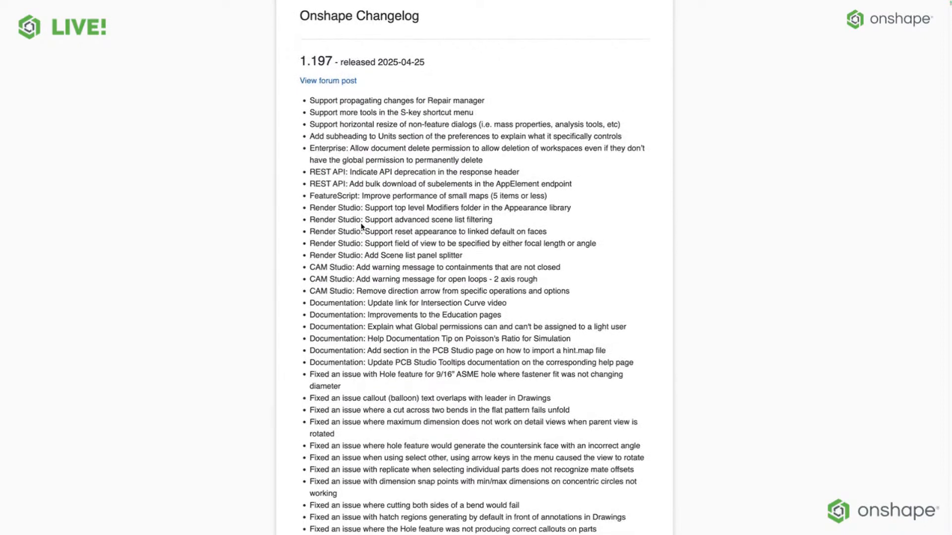
{"action": "scroll", "coordinate": [361, 223], "scroll_direction": "up", "scroll_amount": 1}
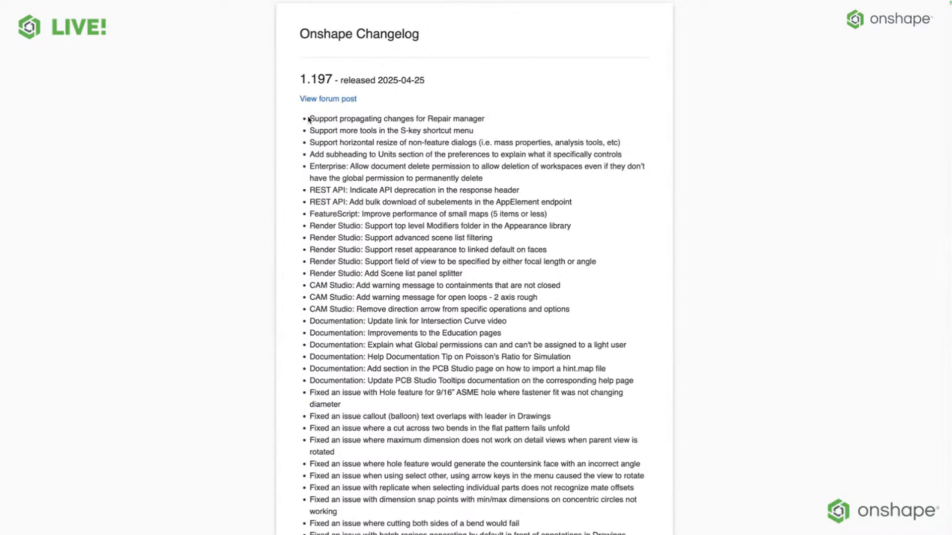
{"action": "left_click_drag", "start_coordinate": [309, 119], "coordinate": [532, 118]}
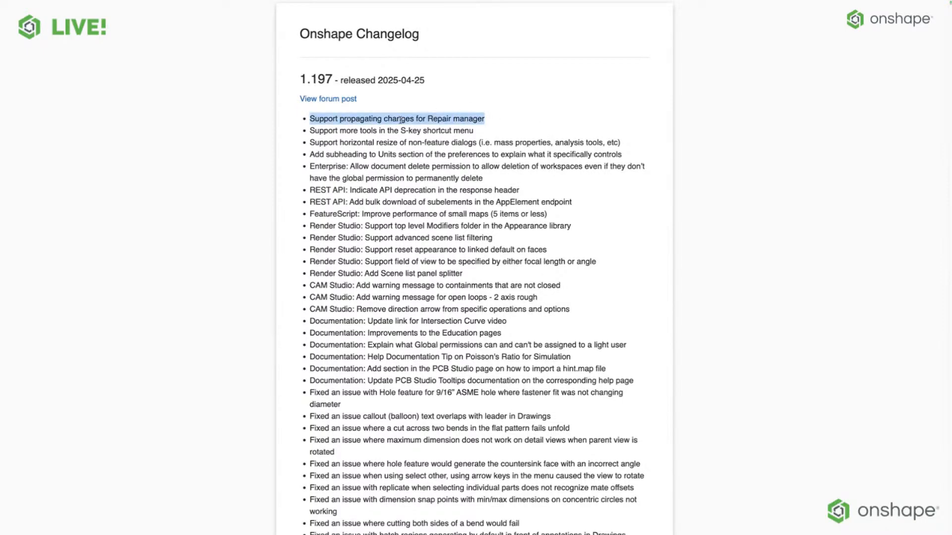
Highlight the changelog entries on more S-key shortcut menu tools and on horizontal resize of non-feature dialogs.
{"action": "triple_click", "coordinate": [362, 128]}
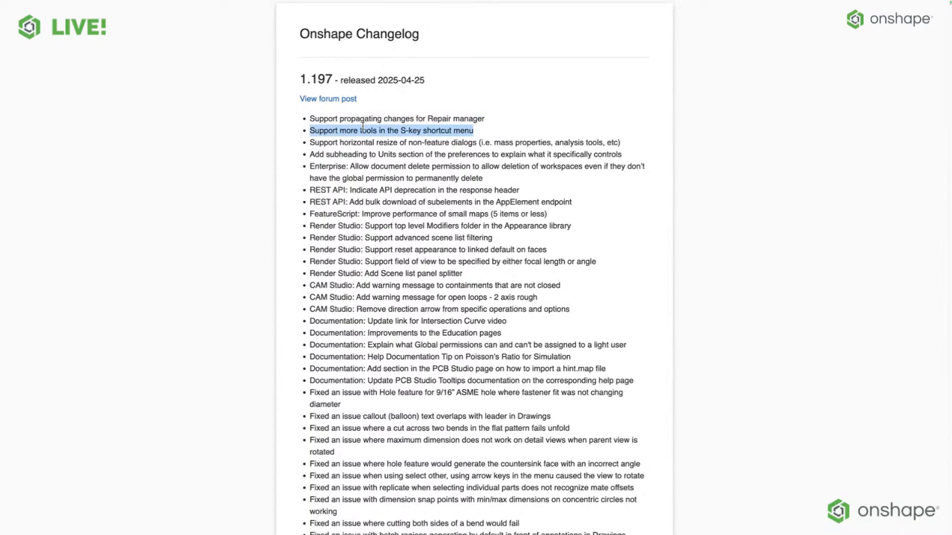
{"action": "triple_click", "coordinate": [350, 144]}
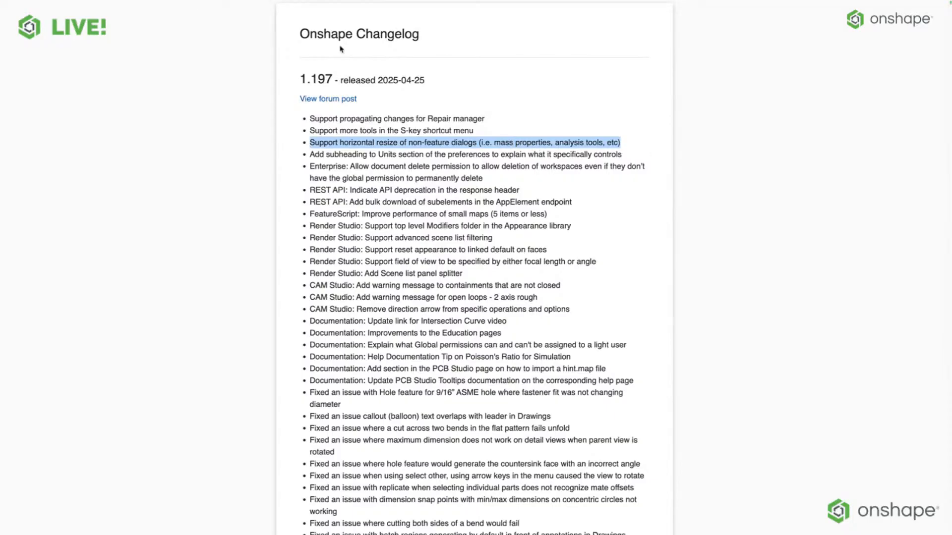
Return to the My Company documents page, reopen the Jackhammer document and open its Jackhammer assembly, filtering the document's elements to assemblies.
{"action": "left_click", "coordinate": [65, 12]}
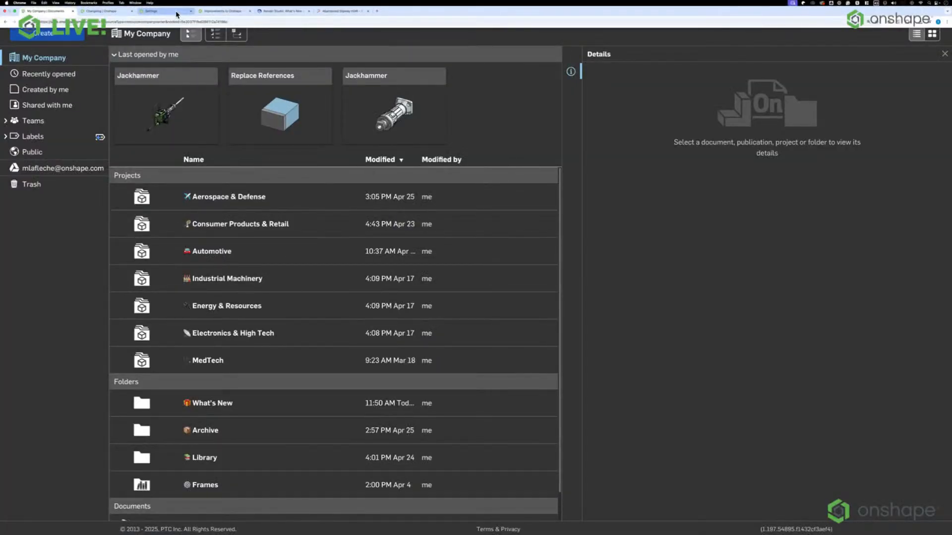
{"action": "left_click", "coordinate": [149, 77]}
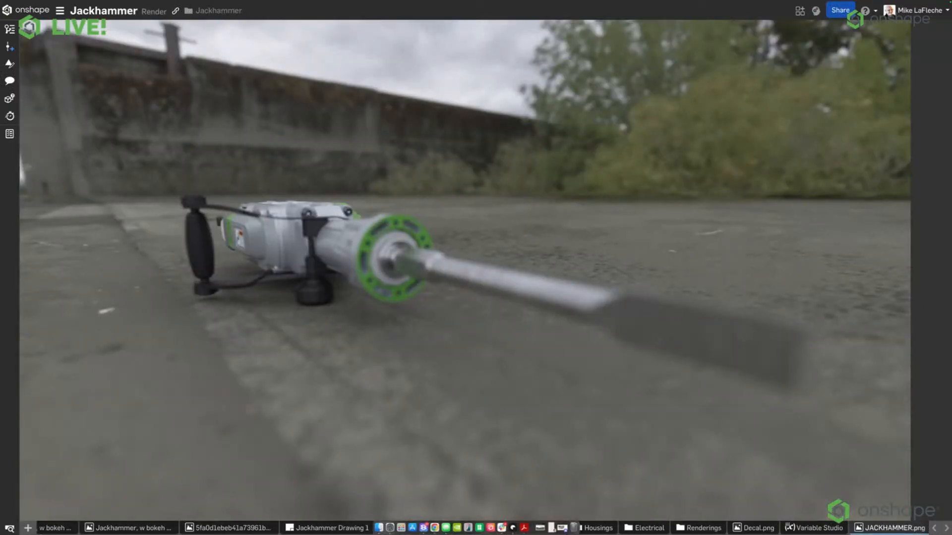
{"action": "left_click", "coordinate": [28, 528]}
{"action": "left_click", "coordinate": [10, 528]}
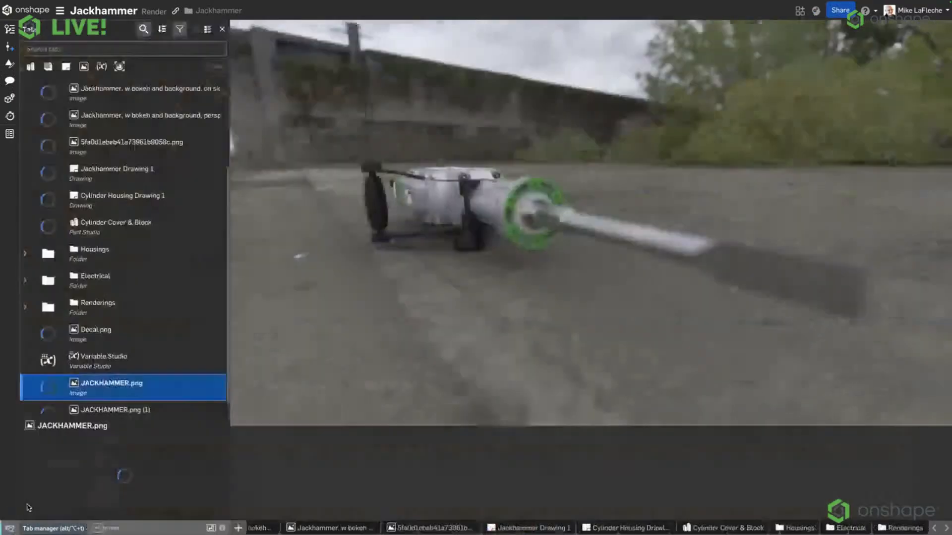
{"action": "left_click", "coordinate": [48, 66]}
{"action": "left_click", "coordinate": [144, 91]}
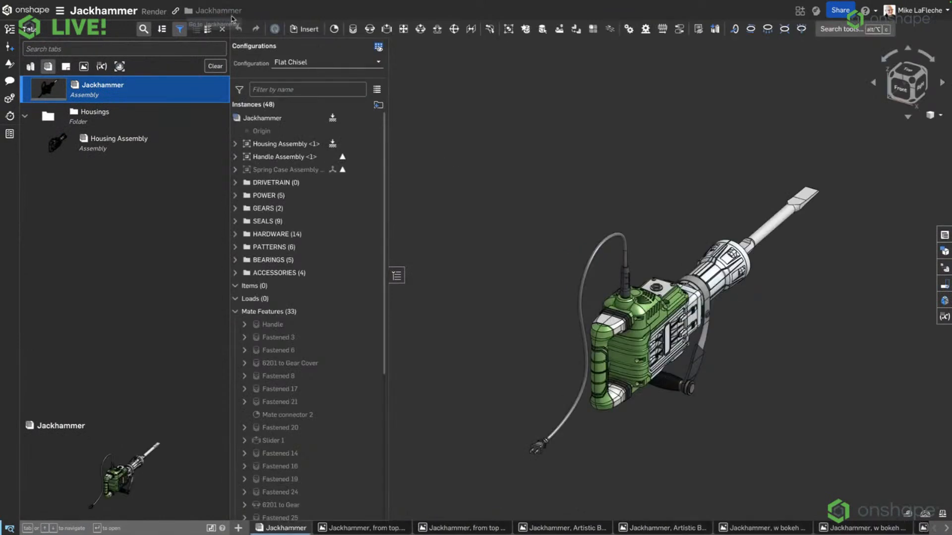
Compute the mass and section properties of the whole Jackhammer assembly, narrow the dialog to its minimum width and move it into the graphics area.
{"action": "left_click", "coordinate": [942, 515]}
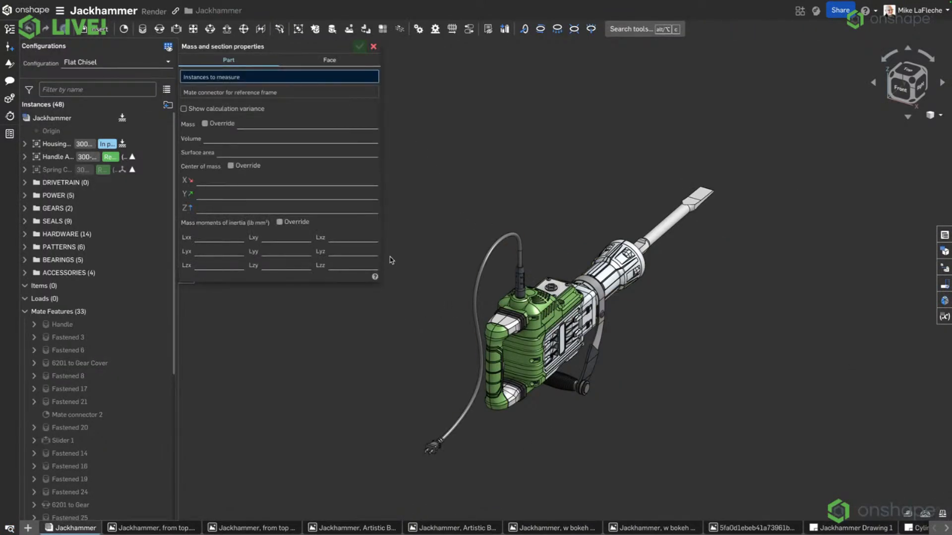
{"action": "left_click", "coordinate": [64, 118]}
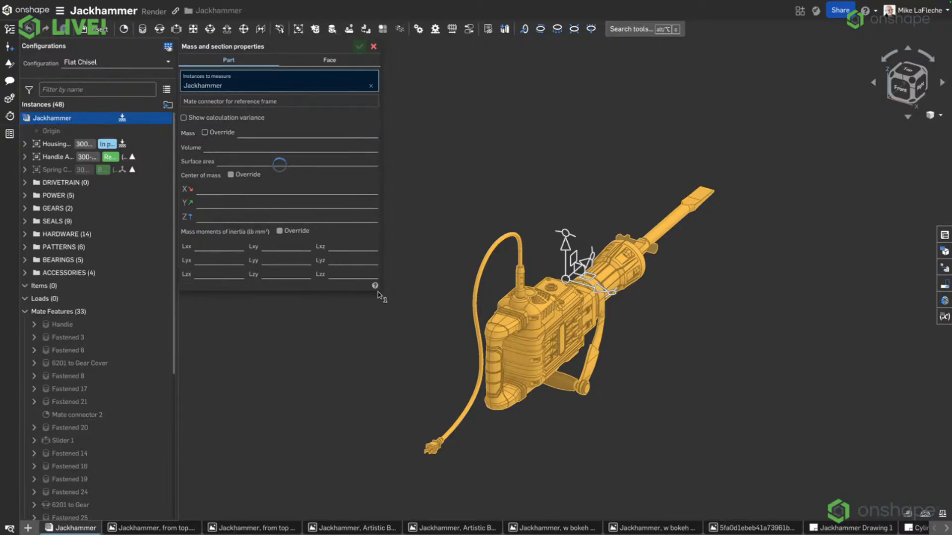
{"action": "left_click_drag", "start_coordinate": [379, 286], "coordinate": [35, 291]}
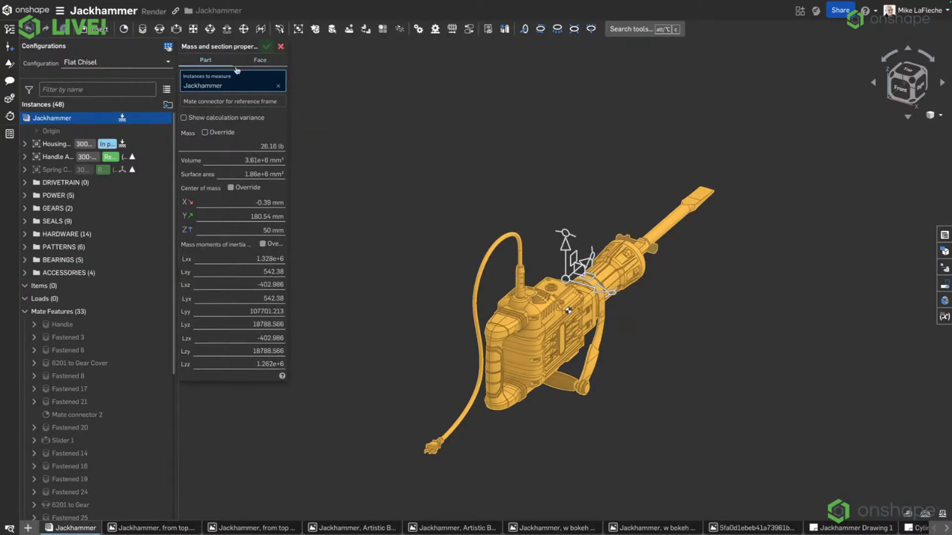
{"action": "left_click_drag", "start_coordinate": [237, 46], "coordinate": [269, 73]}
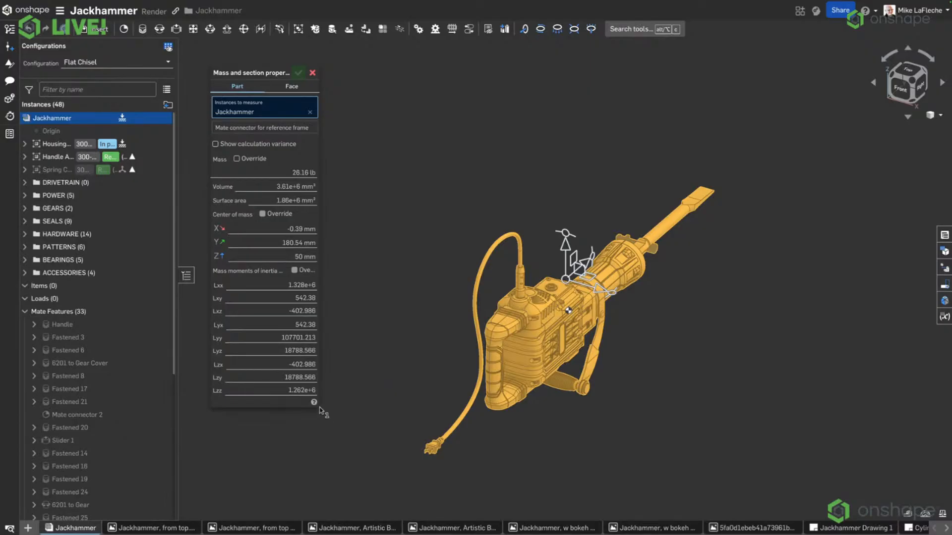
{"action": "left_click_drag", "start_coordinate": [318, 405], "coordinate": [319, 288]}
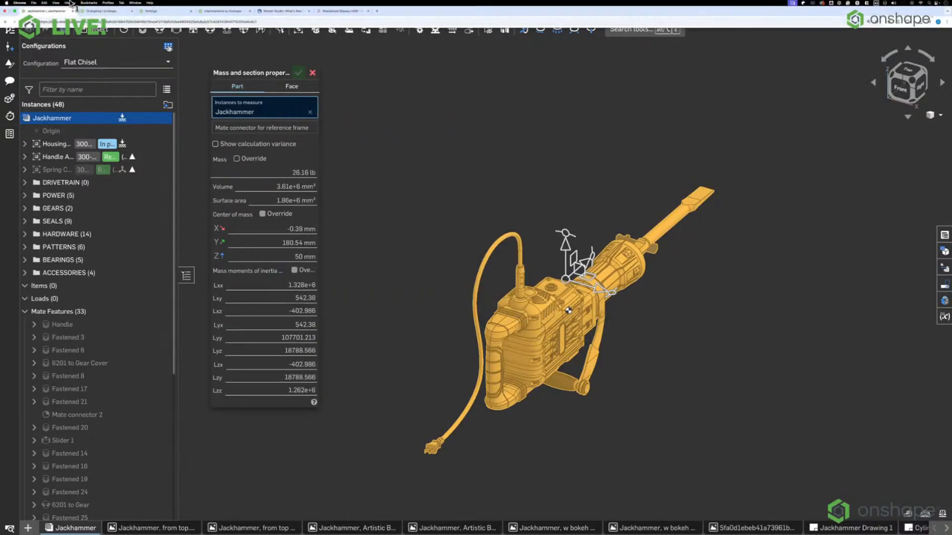
Check the dialog-resize entry in the changelog again, return to the Jackhammer assembly and close the Mass and section properties dialog.
{"action": "left_click", "coordinate": [95, 11]}
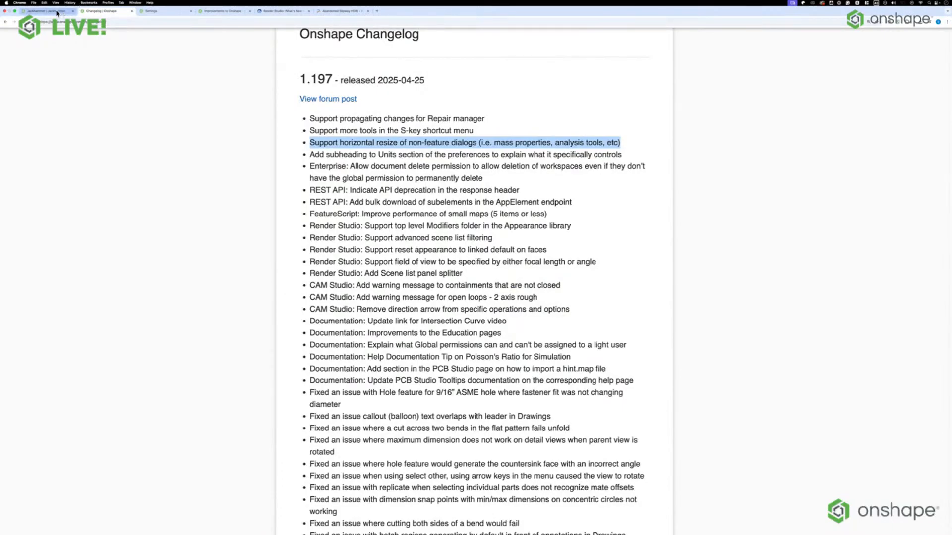
{"action": "left_click", "coordinate": [47, 5]}
{"action": "left_click", "coordinate": [311, 73]}
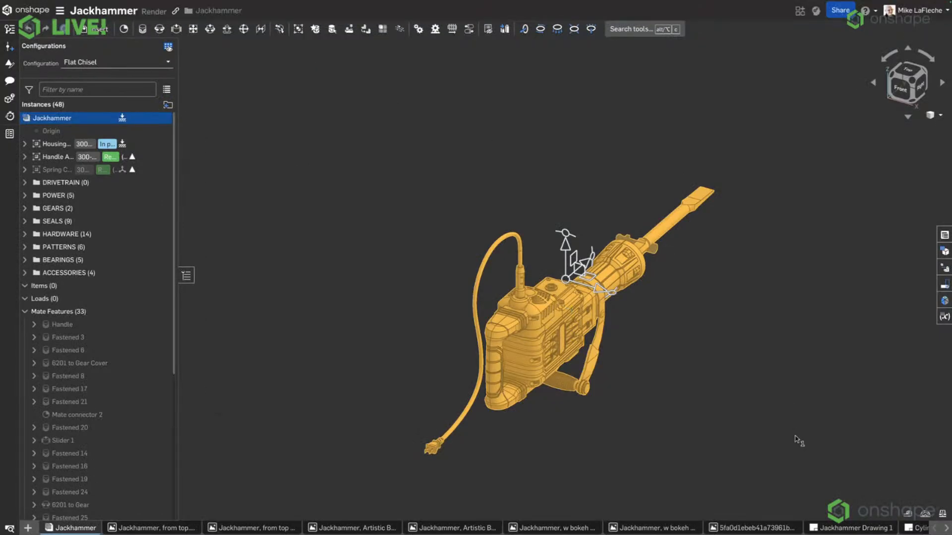
Run Interference detection on the whole Jackhammer assembly, and reposition and widen its dialog to show full interference names.
{"action": "left_click", "coordinate": [925, 516]}
{"action": "left_click", "coordinate": [895, 490]}
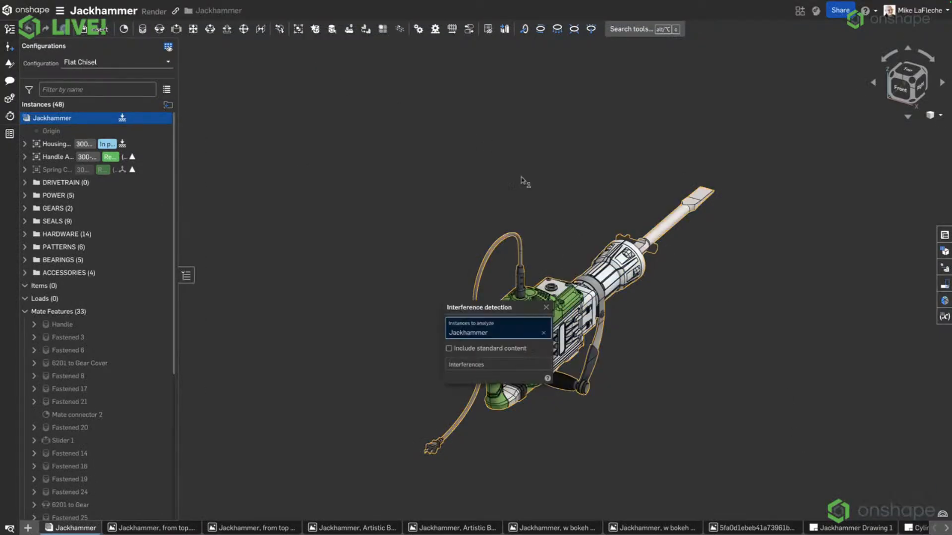
{"action": "left_click_drag", "start_coordinate": [483, 308], "coordinate": [345, 149]}
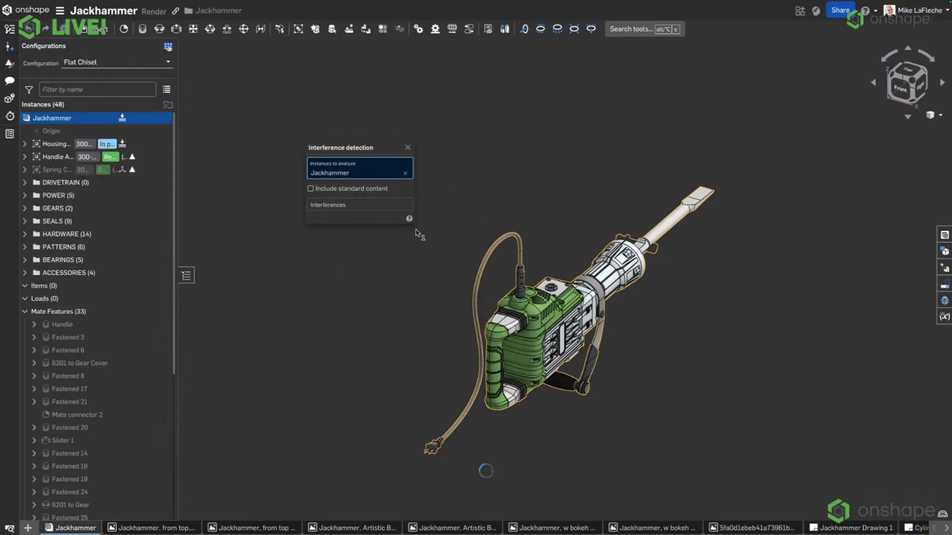
{"action": "left_click_drag", "start_coordinate": [415, 221], "coordinate": [565, 241]}
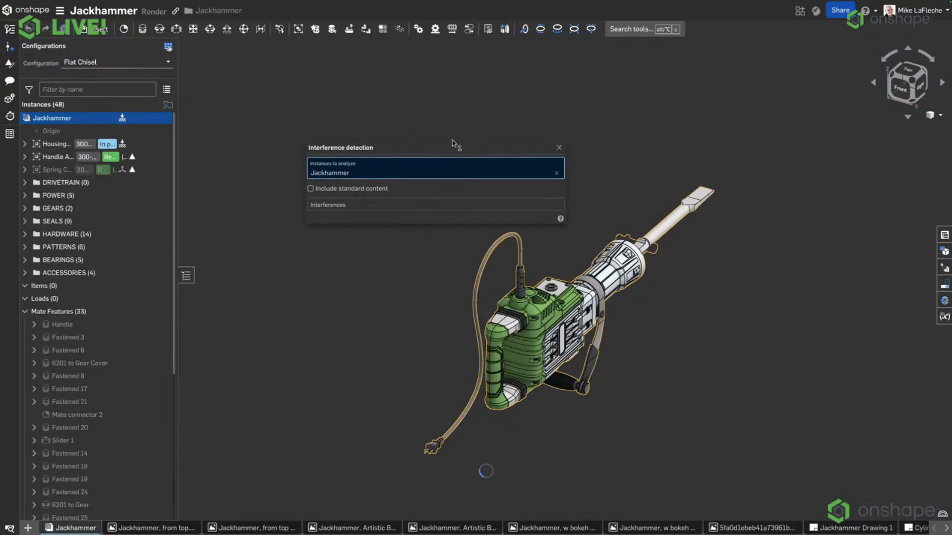
{"action": "left_click_drag", "start_coordinate": [437, 147], "coordinate": [328, 61]}
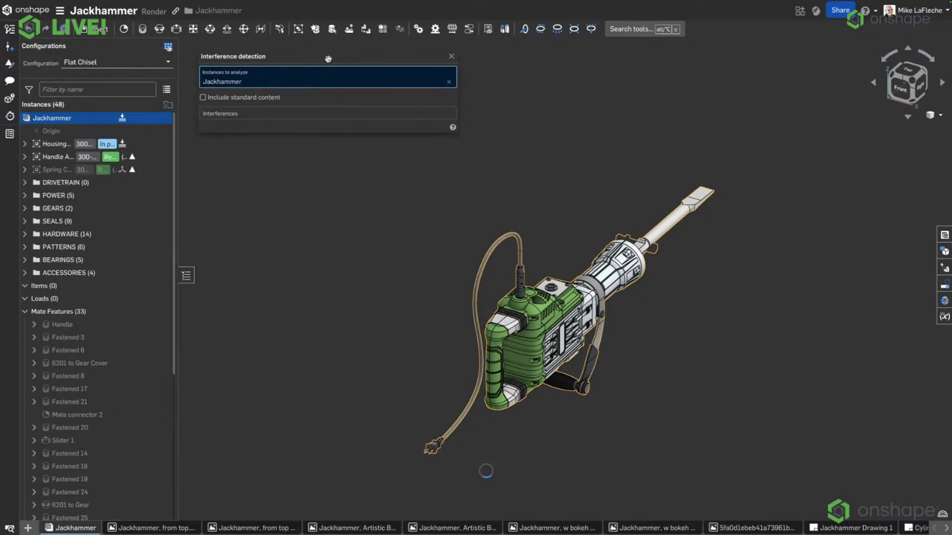
{"action": "left_click_drag", "start_coordinate": [459, 134], "coordinate": [642, 133]}
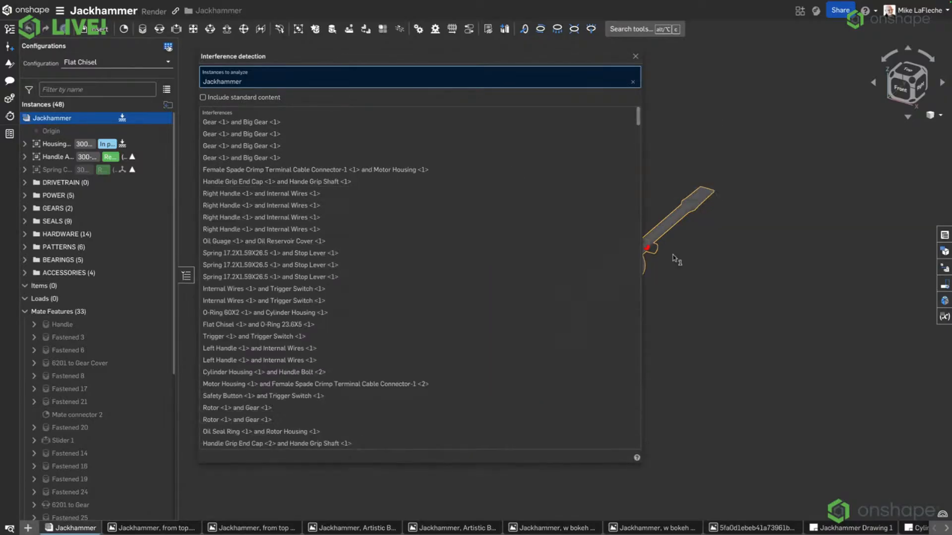
Inspect the cable connector and motor housing, internal wires and trigger switch, and right handle and internal wires interferences, and narrow the dialog again.
{"action": "left_click", "coordinate": [258, 170]}
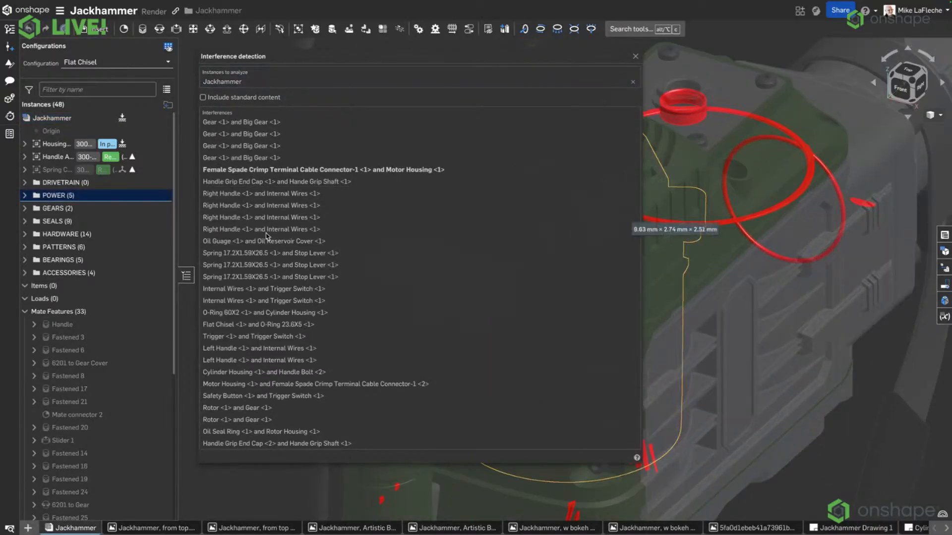
{"action": "left_click", "coordinate": [263, 289]}
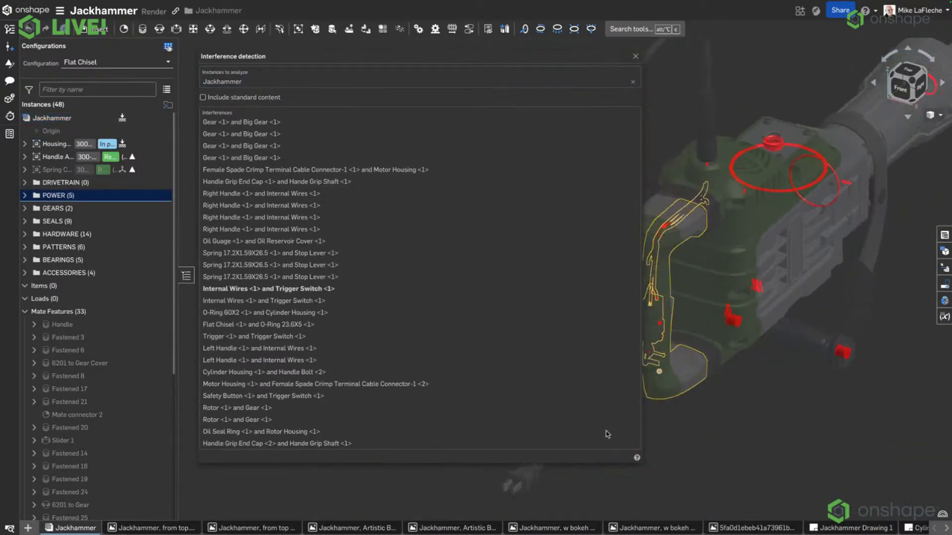
{"action": "left_click_drag", "start_coordinate": [638, 459], "coordinate": [361, 359]}
{"action": "left_click", "coordinate": [267, 170]}
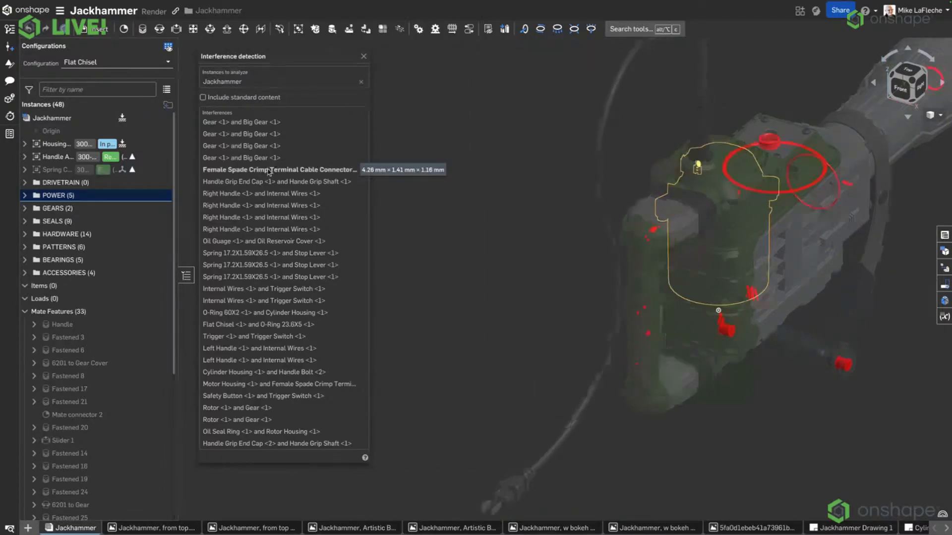
{"action": "left_click", "coordinate": [263, 217]}
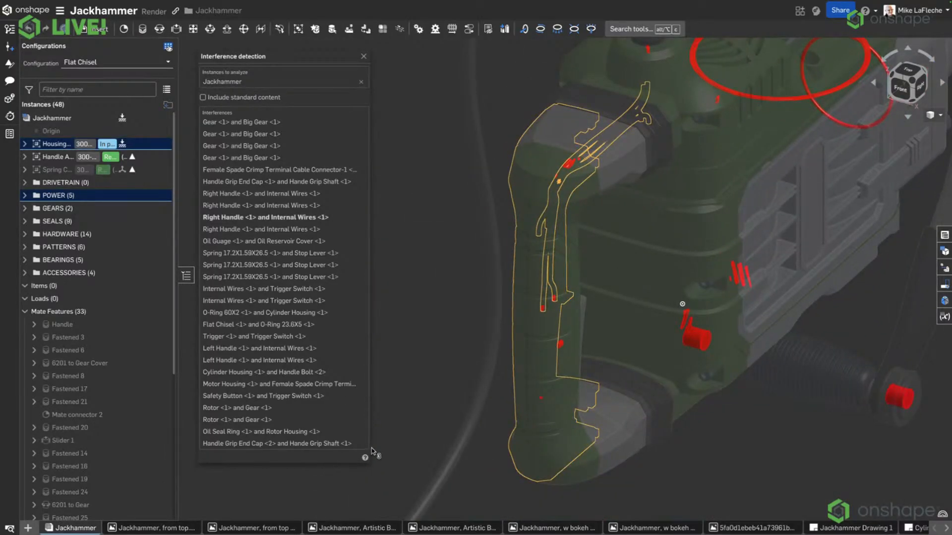
{"action": "left_click_drag", "start_coordinate": [370, 460], "coordinate": [86, 400]}
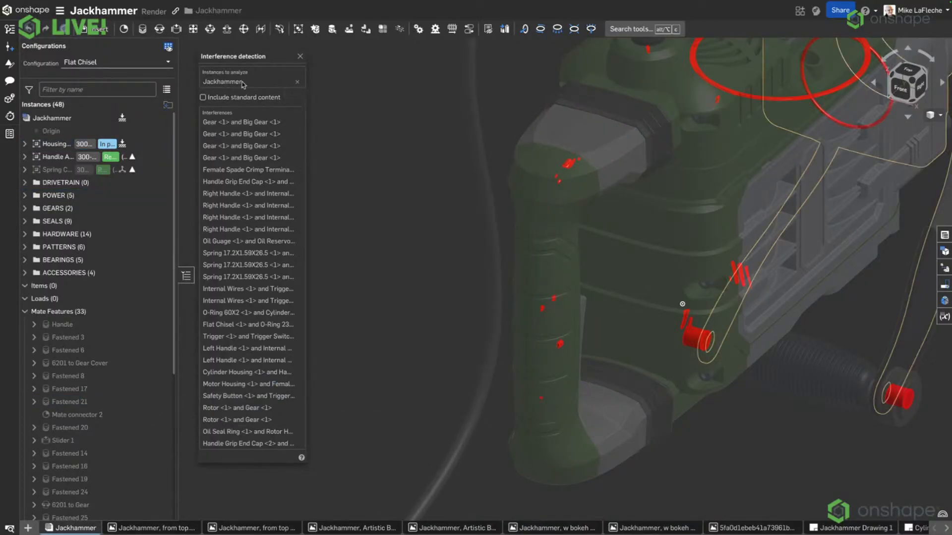
Include standard content in the interference check of the Jackhammer assembly.
{"action": "scroll", "coordinate": [372, 204], "scroll_direction": "down", "scroll_amount": 5}
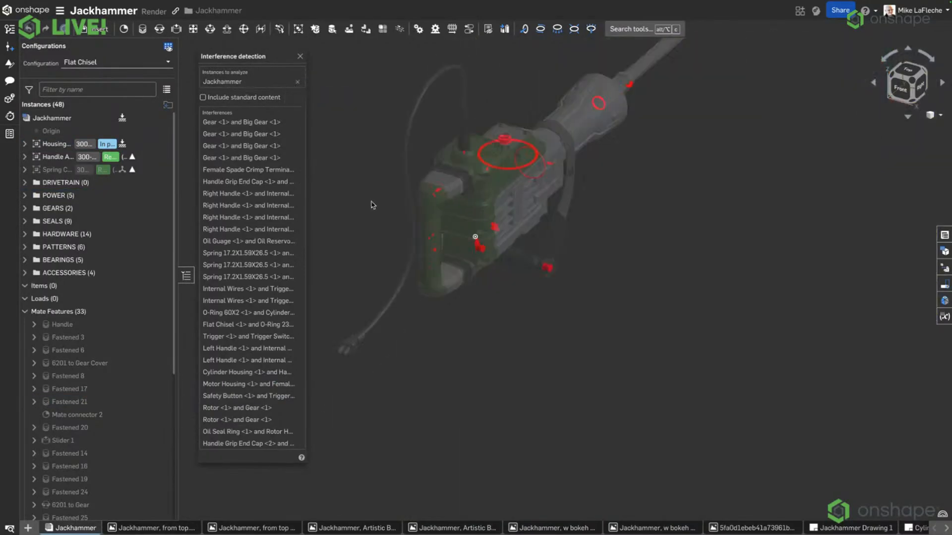
{"action": "left_click", "coordinate": [245, 101]}
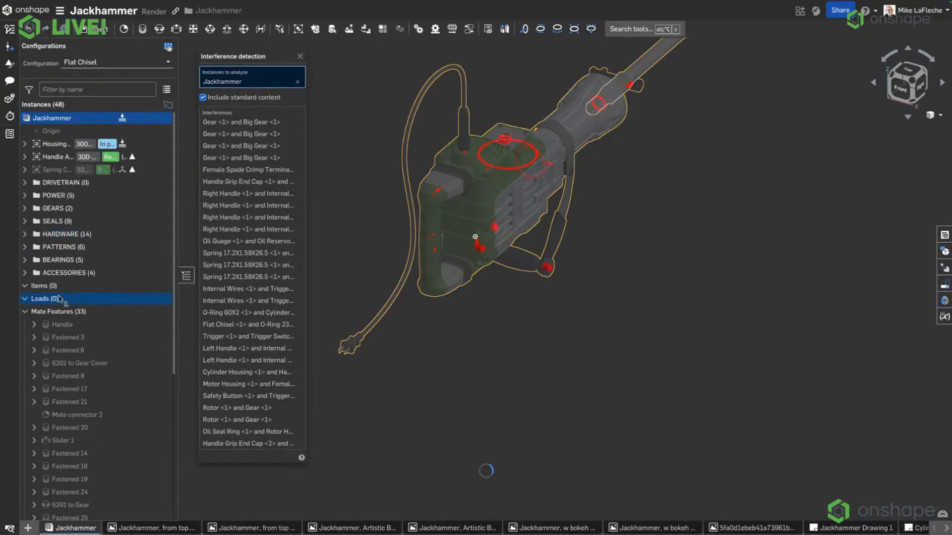
{"action": "middle_click_drag", "start_coordinate": [395, 139], "coordinate": [444, 200]}
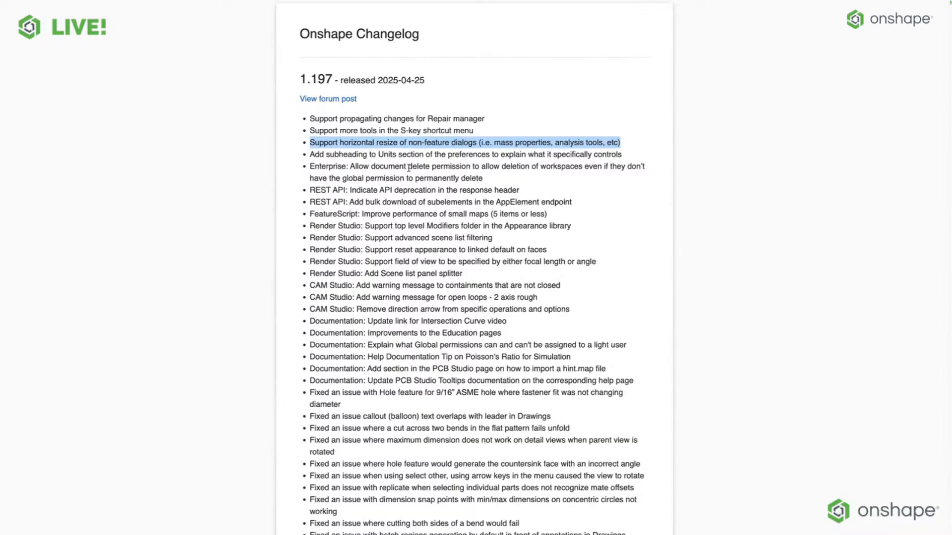
Highlight the FeatureScript small maps entry and the three CAM Studio entries in the changelog, and return to the Jackhammer assembly.
{"action": "triple_click", "coordinate": [348, 213]}
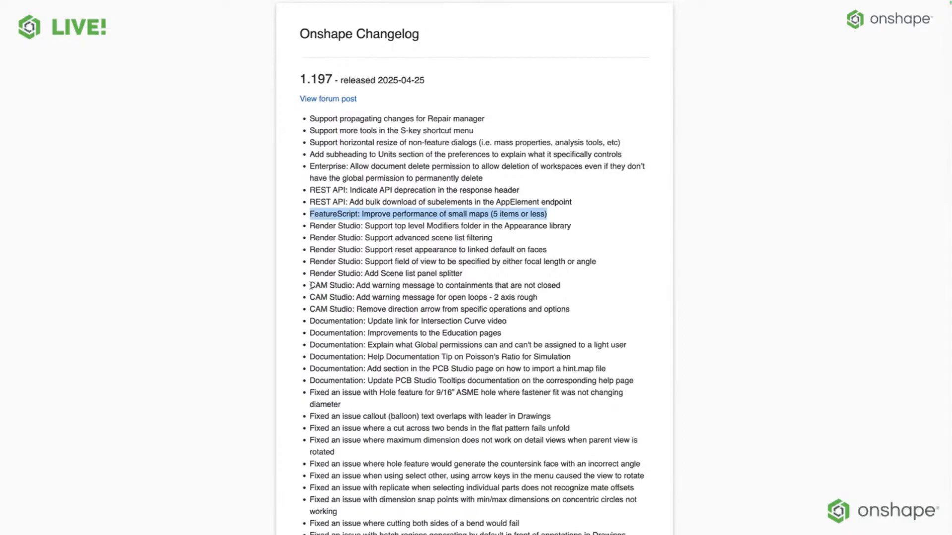
{"action": "left_click_drag", "start_coordinate": [310, 286], "coordinate": [598, 314]}
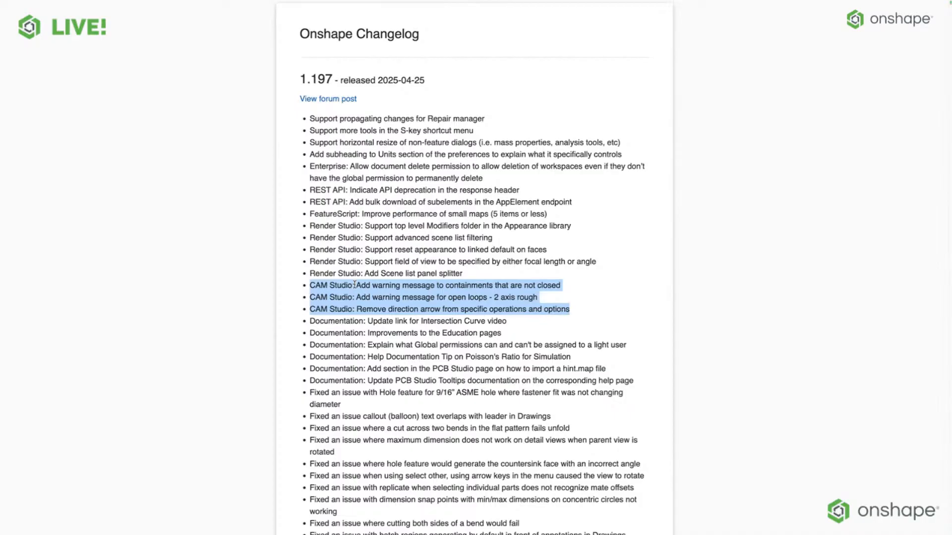
{"action": "scroll", "coordinate": [355, 286], "scroll_direction": "down", "scroll_amount": 3}
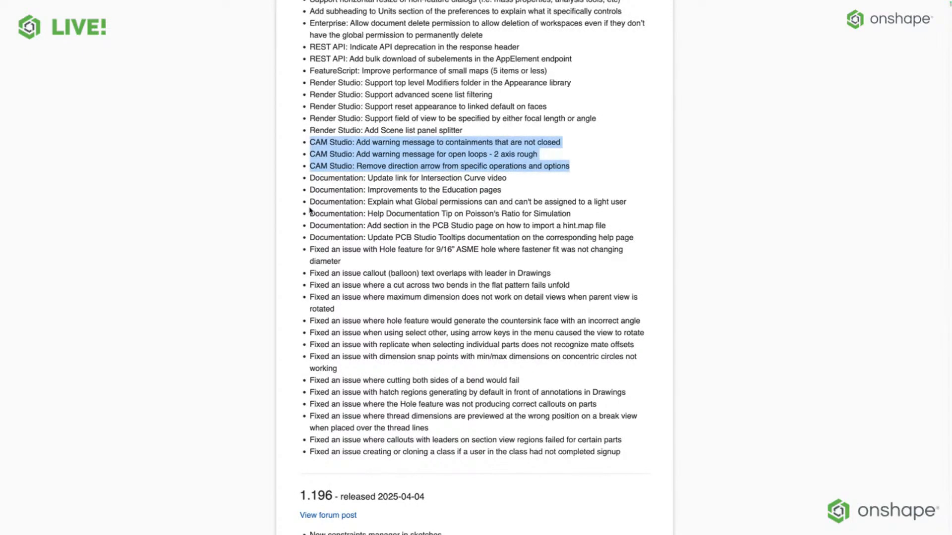
{"action": "scroll", "coordinate": [294, 231], "scroll_direction": "up", "scroll_amount": 3}
{"action": "mouse_move", "coordinate": [220, 2]}
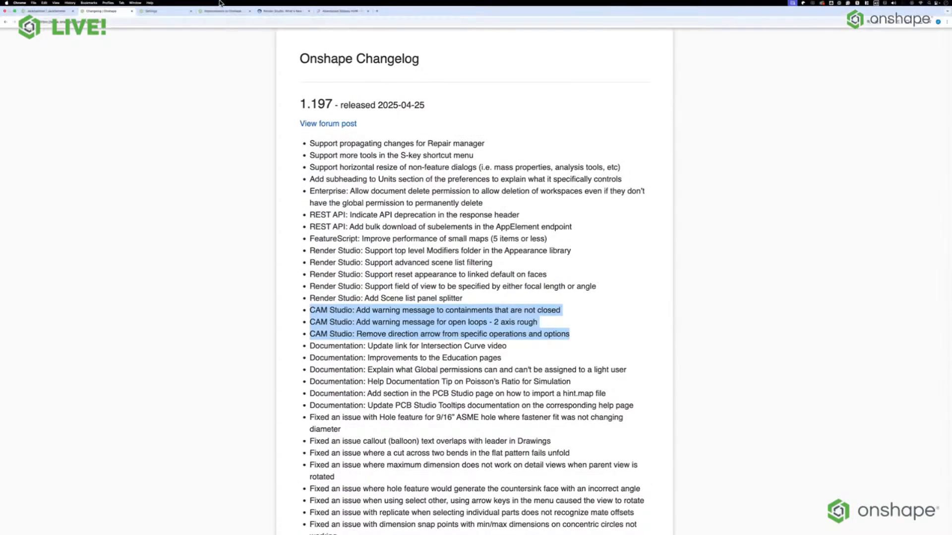
{"action": "left_click", "coordinate": [48, 11]}
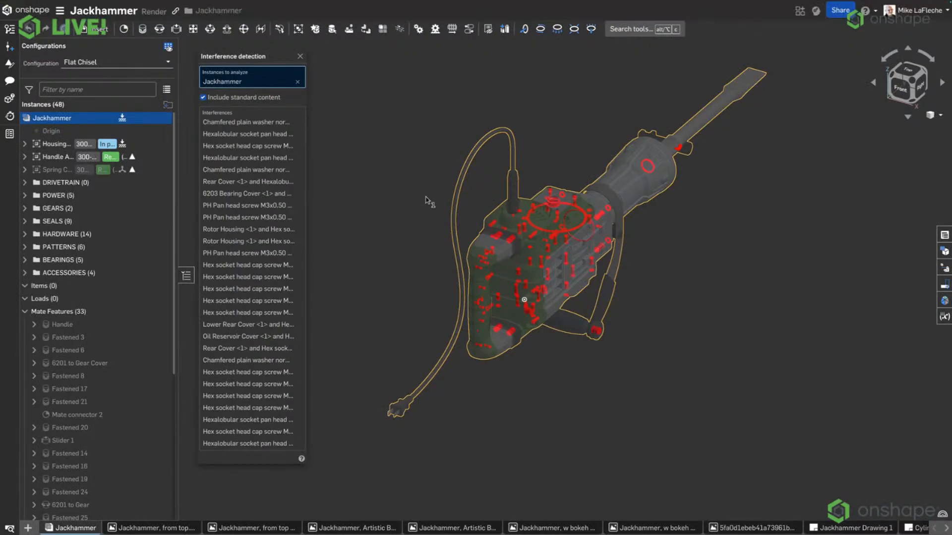